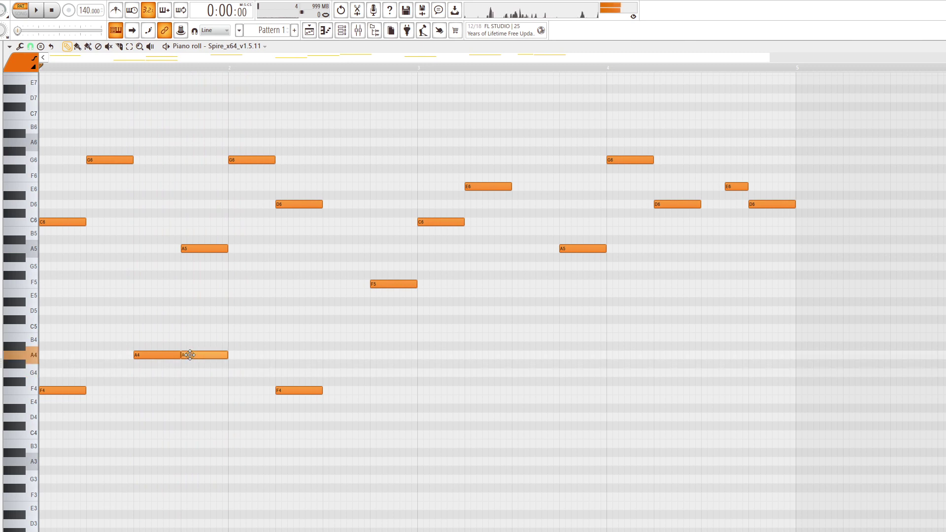
Delete the A4 bass notes in bar 1 and replace the F4 bass note in bar 2 with G4.
left_click_drag(189, 355, 143, 355)
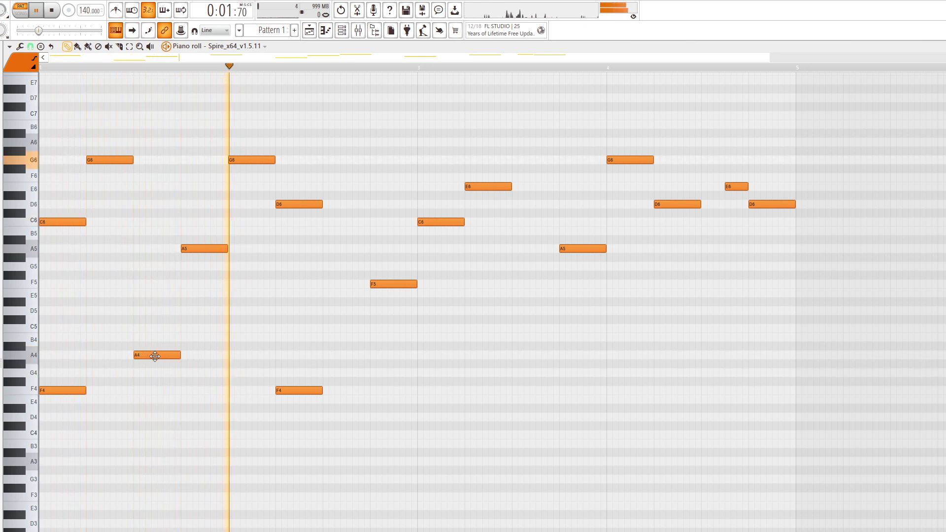
right_click(155, 356)
right_click(316, 389)
left_click(283, 373)
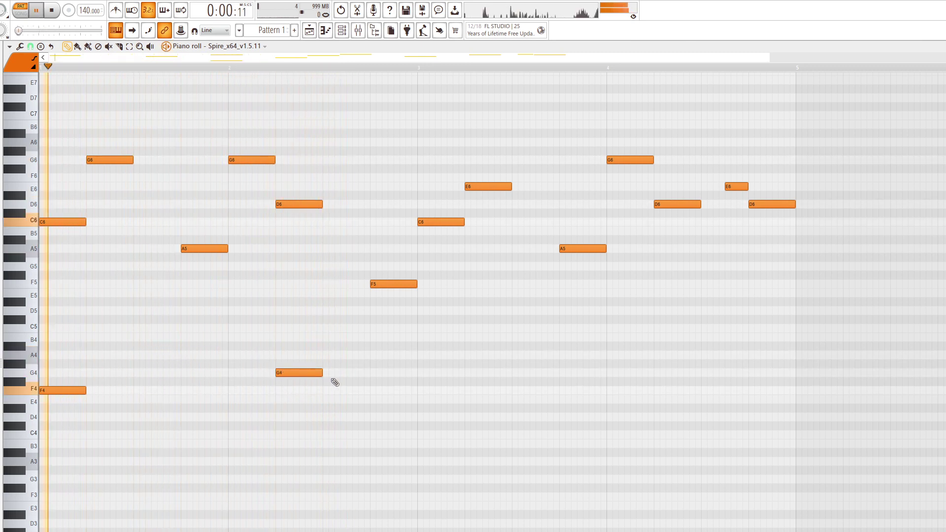
Transpose the two bass notes down an octave to F3 and G3, and lower all melody notes by an octave.
left_click_drag(370, 432, 39, 363)
key("ctrl+Down")
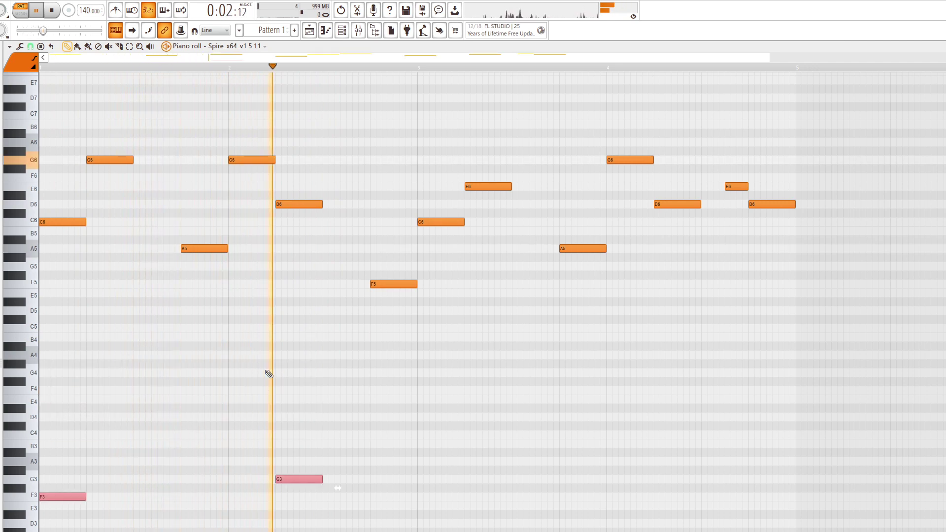
left_click_drag(823, 359, 39, 74)
key("shift+Down")
key("ctrl+d")
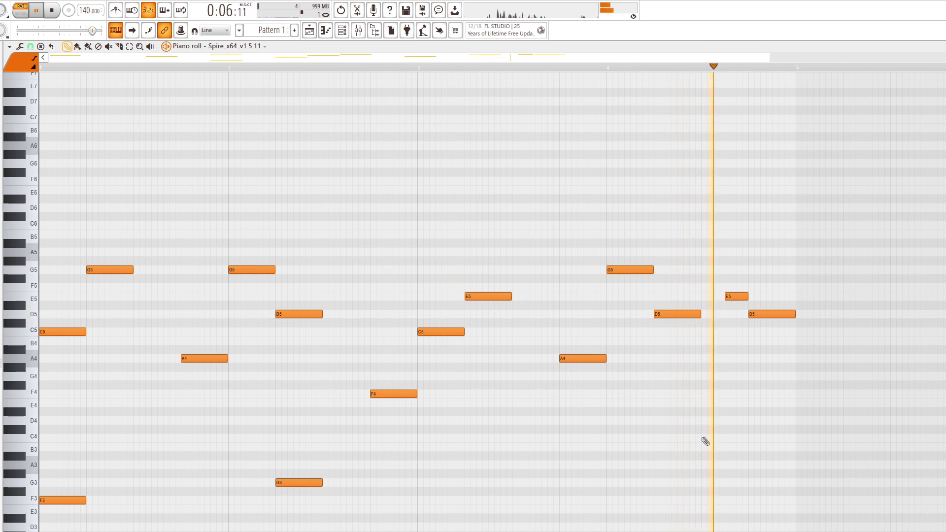
Add an A3 bass note beneath the F4 in bar 2 and raise the A4 melody note in bar 3 to C5.
scroll(338, 398, "down", 3)
left_click(303, 393)
right_click(318, 402)
right_click(328, 395)
left_click(279, 401)
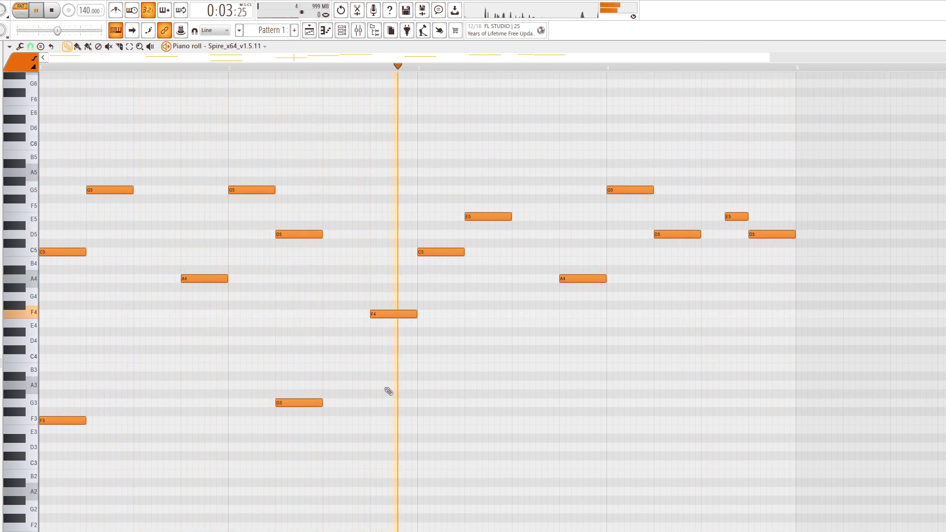
left_click(370, 385)
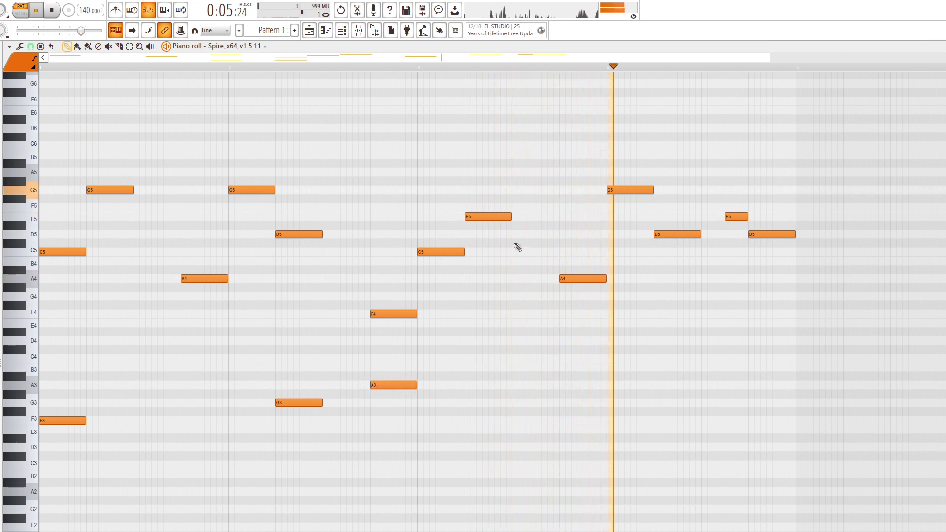
left_click_drag(580, 277, 583, 251)
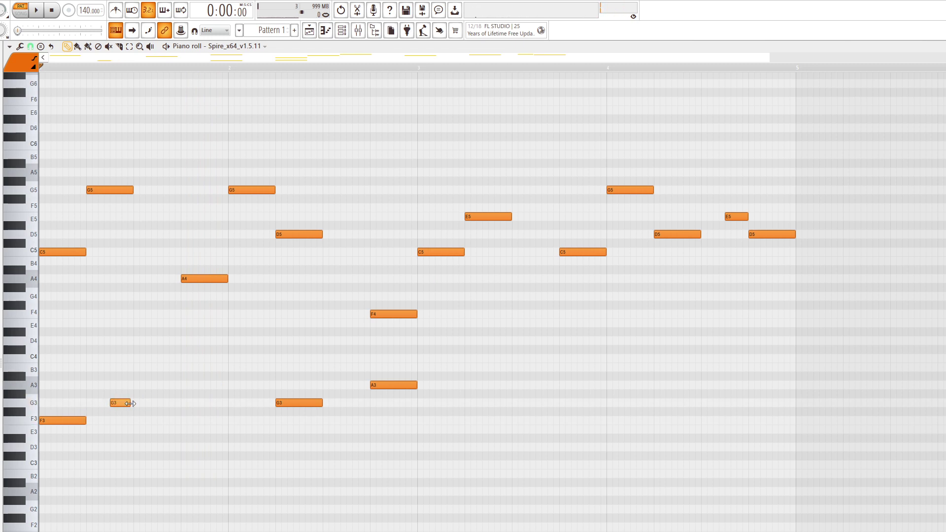
Complete bar 1's bass line with a short G3 and an A3, and duplicate the two-bar bass line into bars 3 and 4.
key("space")
left_click_drag(203, 385, 228, 386)
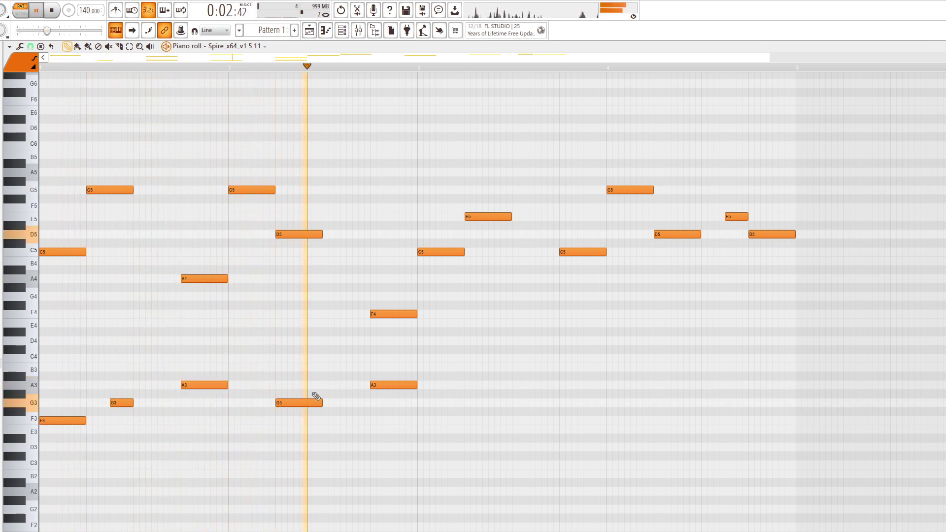
left_click_drag(475, 493, 39, 355)
key("ctrl+b")
key("space")
key("ctrl+d")
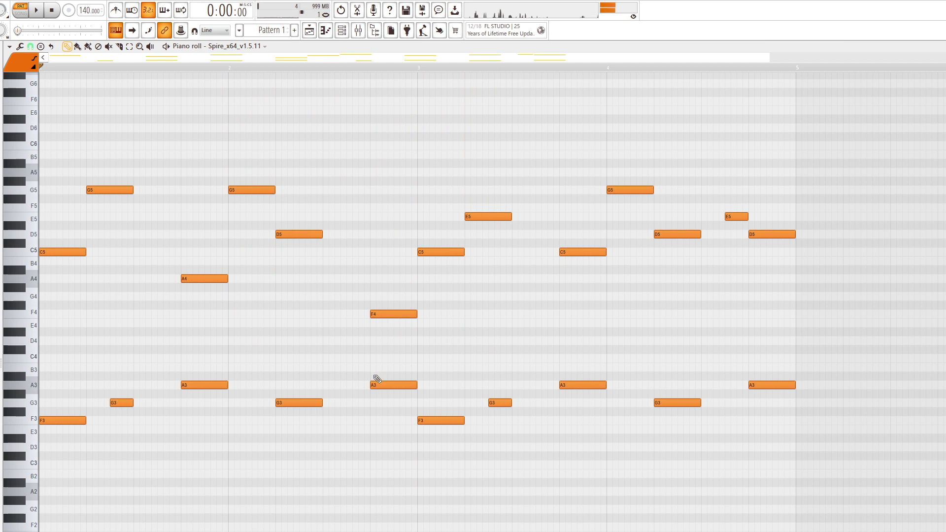
Try C4, G3 and A3 as the last bass note of bar 2, playing the pattern to compare them.
key("space")
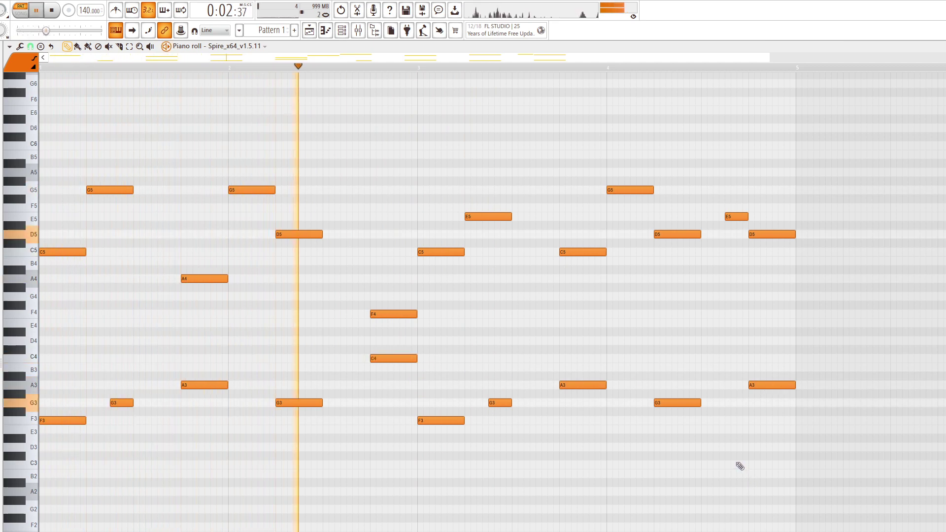
key("space")
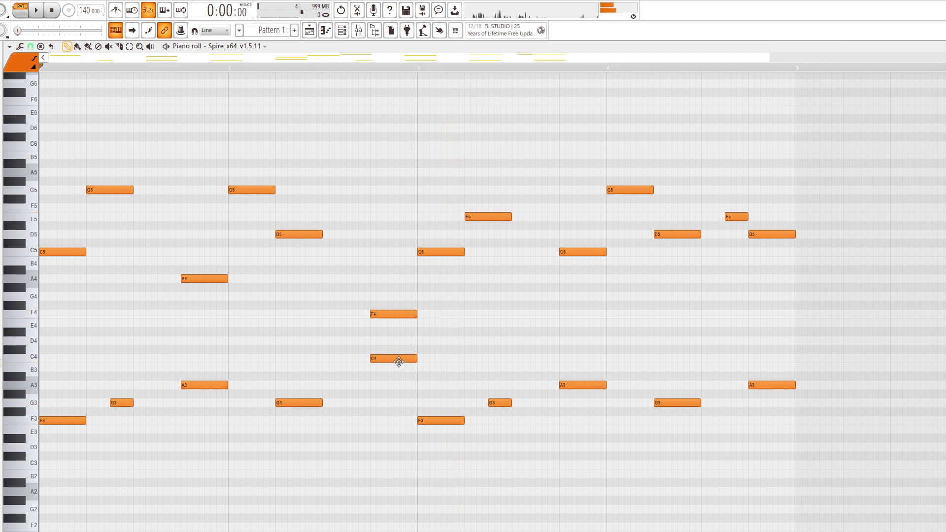
left_click_drag(397, 361, 401, 408)
key("space")
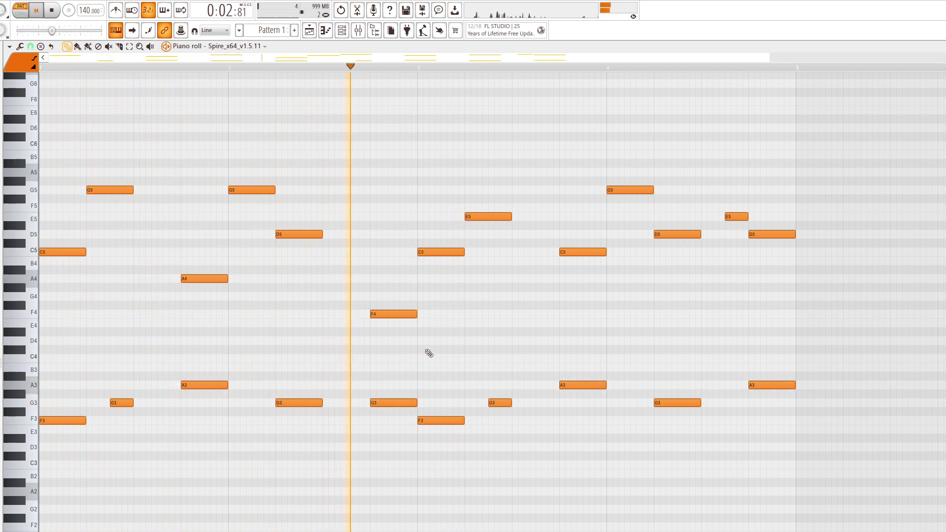
key("space")
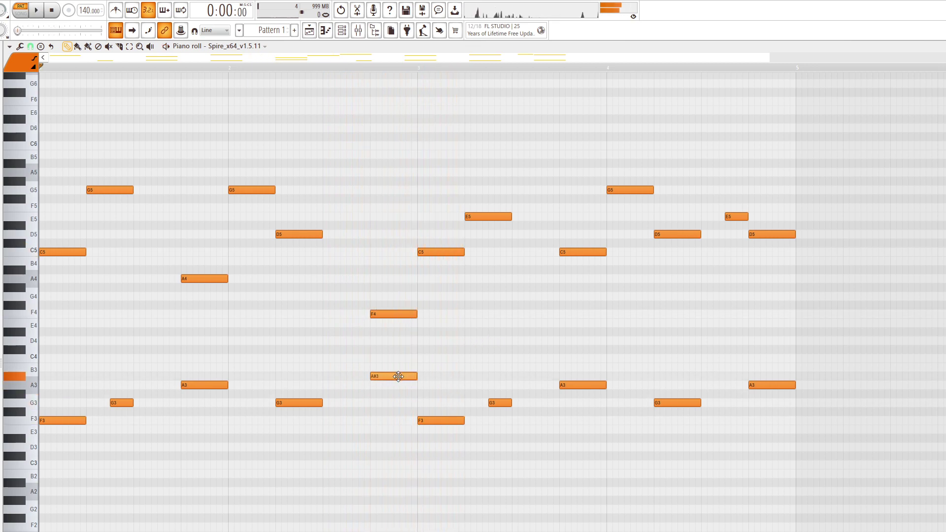
left_click_drag(397, 375, 393, 384)
key("space")
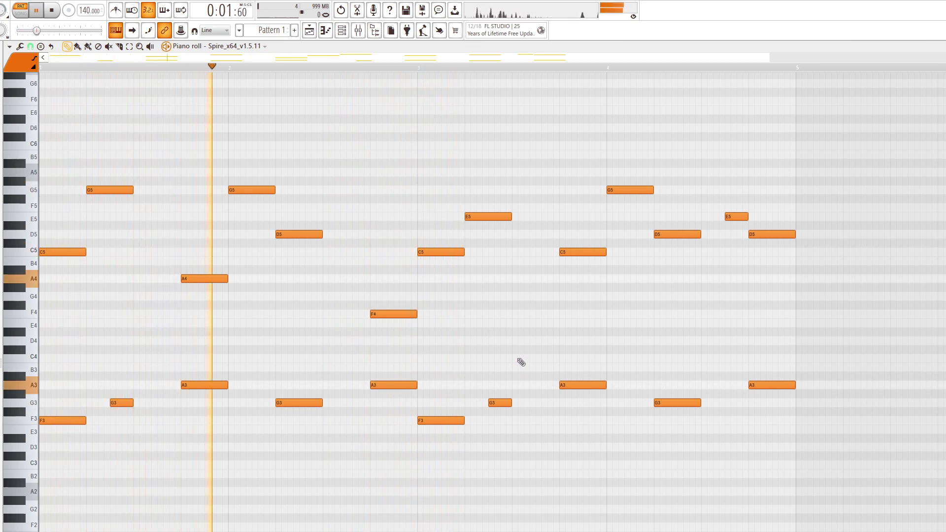
Lower the last bass note of bar 2 to F3, halve its length and align its end with the start of bar 3.
key("space")
key("space")
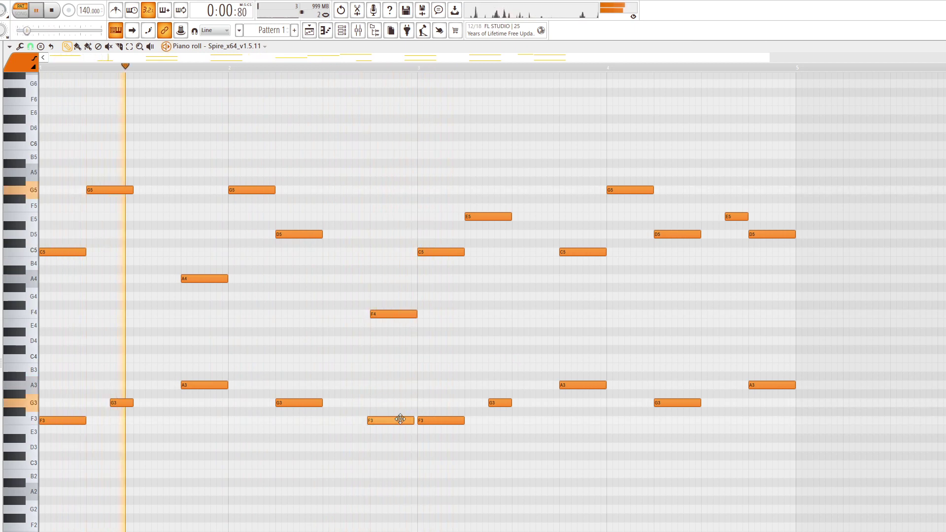
mouse_move(414, 419)
left_mouse_down()
mouse_move(394, 419)
mouse_move(403, 417)
left_mouse_up()
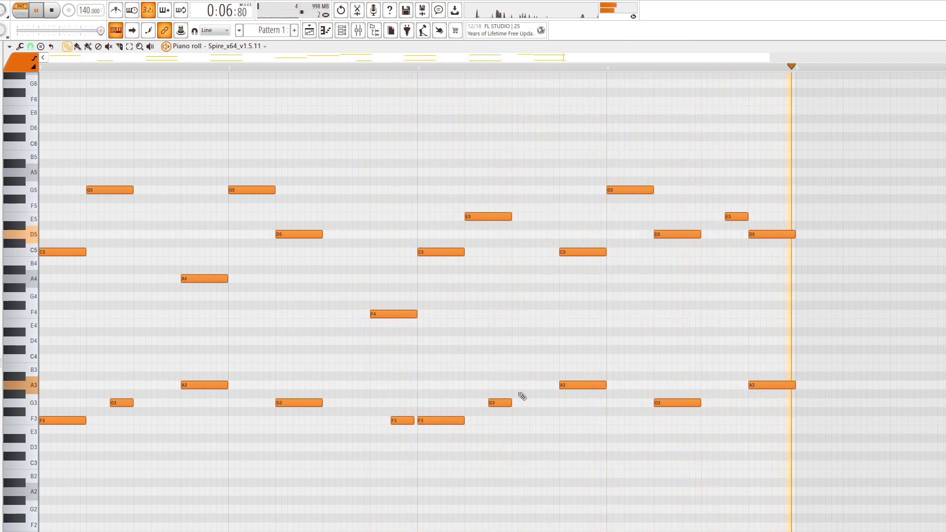
left_click_drag(405, 420, 407, 418)
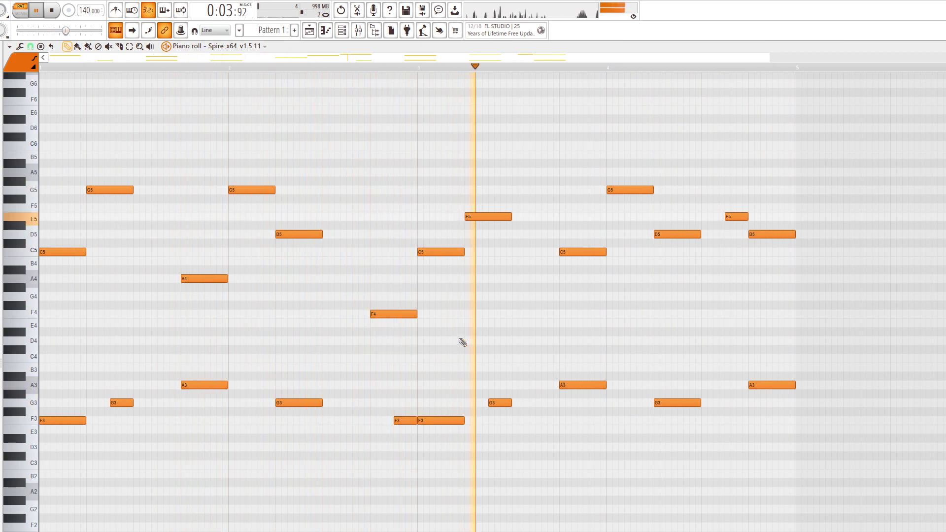
Delete the unused Sampler channel from the channel rack.
scroll(718, 380, "up", 4)
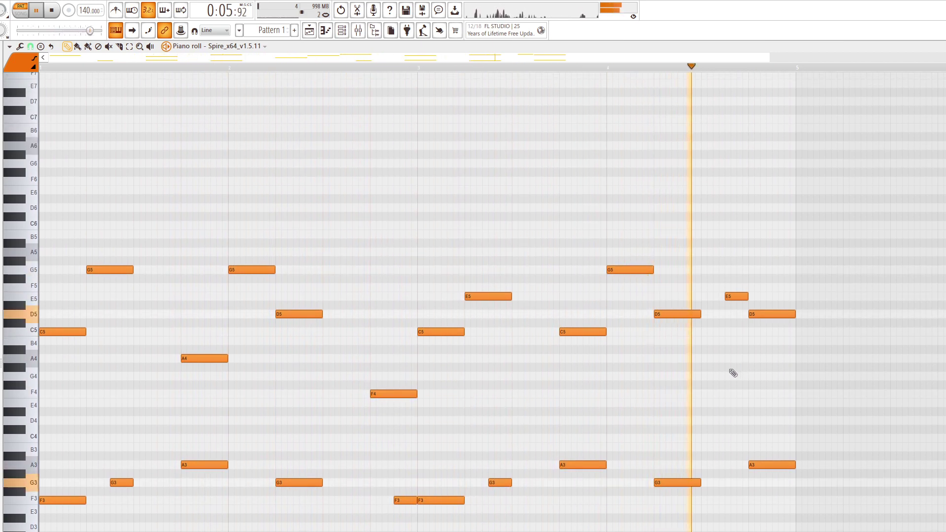
key("F6")
left_click(296, 255)
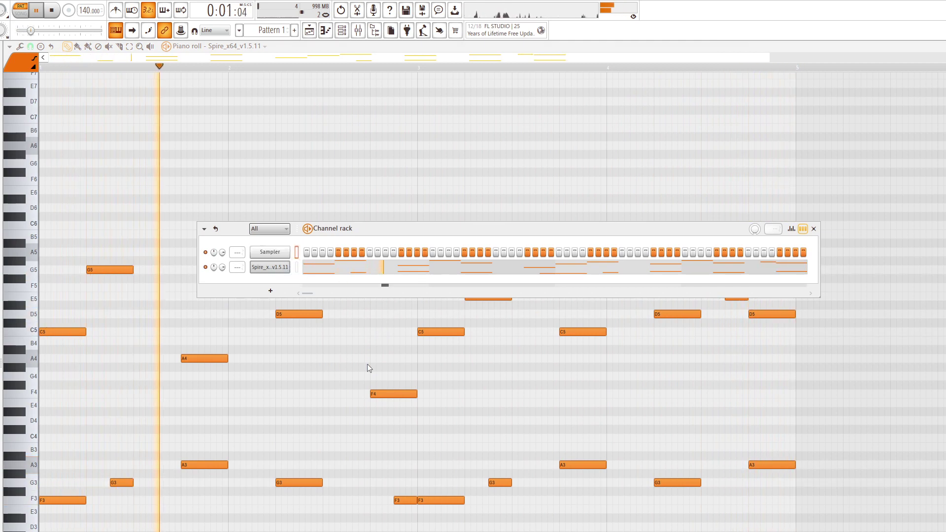
key("alt+Delete")
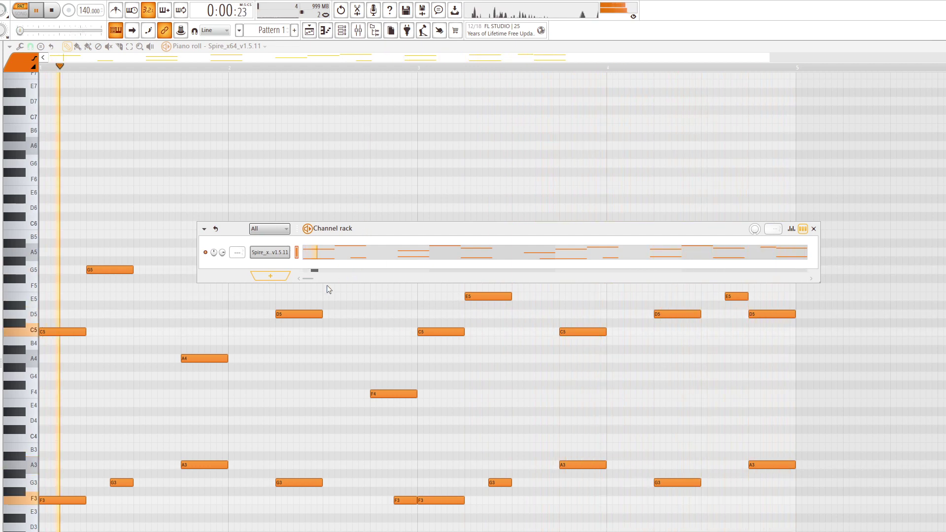
Add Pigments as a new instrument channel and route it to mixer track 1.
left_click(288, 314)
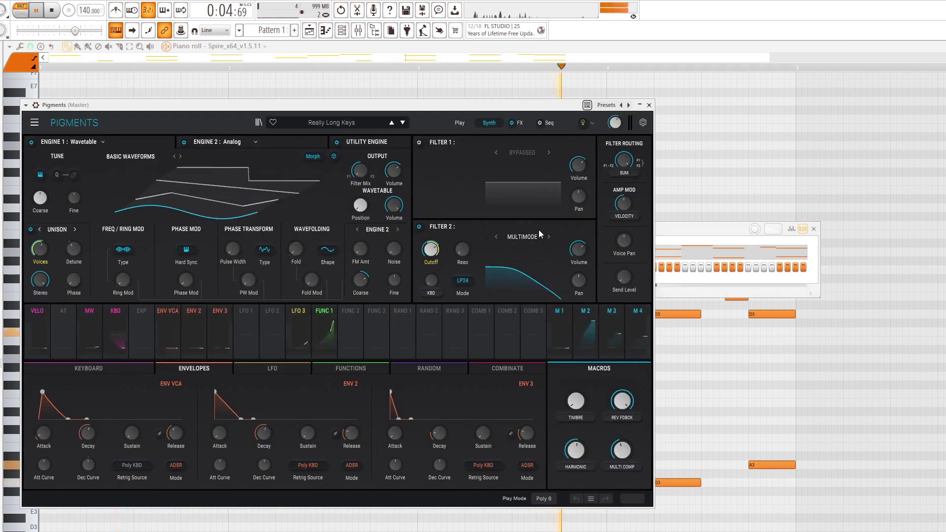
left_click_drag(688, 229, 693, 232)
left_click(301, 258)
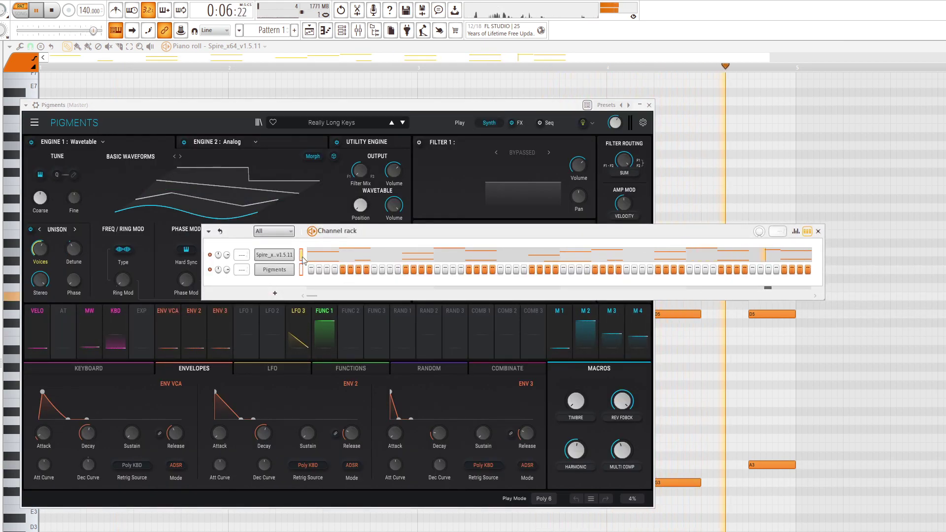
key("ctrl+l")
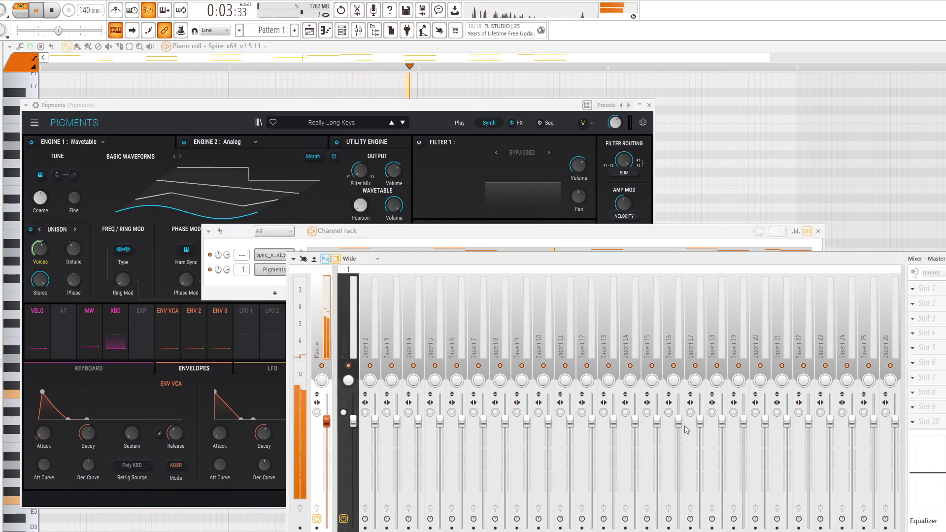
Load Fruity soft clipper on the Master track and place it in effect slot 9.
left_click(926, 288)
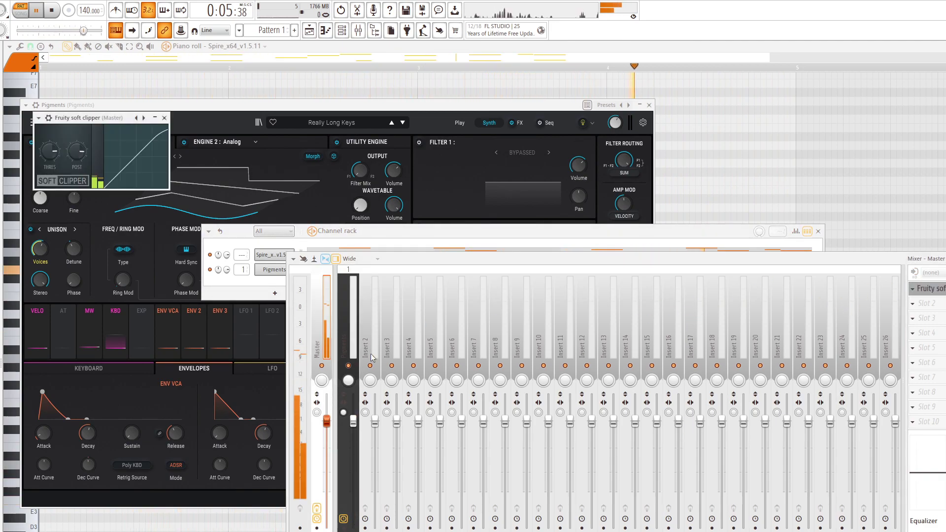
left_click(926, 289)
scroll(926, 288, "down", 3)
scroll(936, 333, "down", 6)
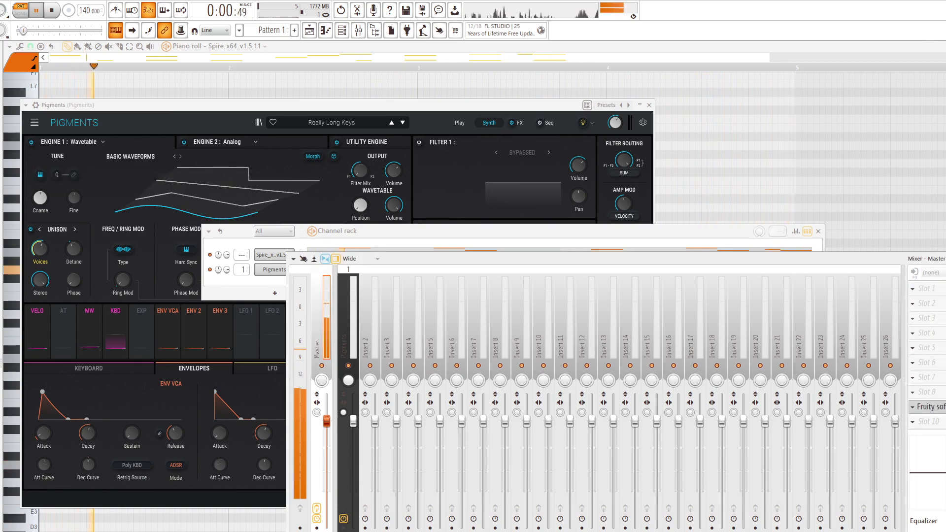
left_click(940, 421)
scroll(940, 421, "up", 1)
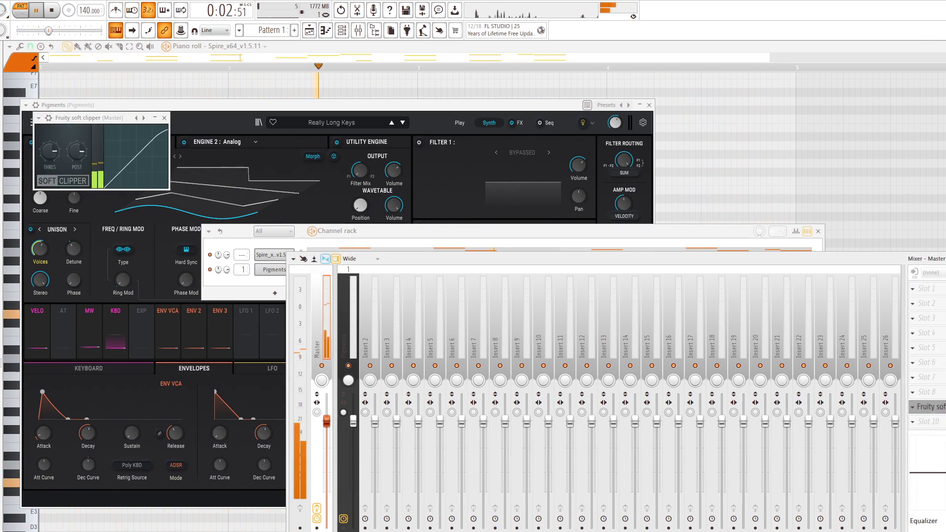
Load Fruity parametric EQ 2 in slot 10 of the Master track and close the Pigments window.
left_click(926, 421)
left_click(358, 131)
left_click(389, 131)
left_click(184, 124)
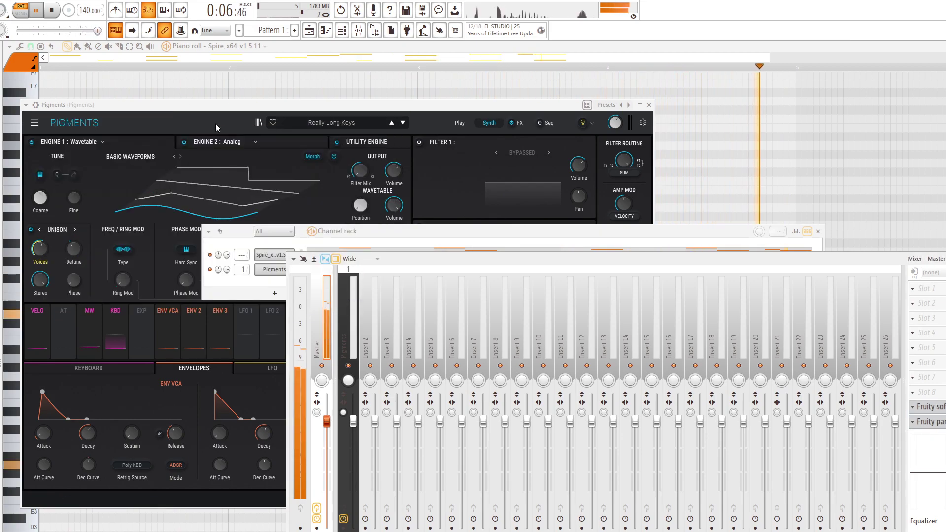
left_click(649, 105)
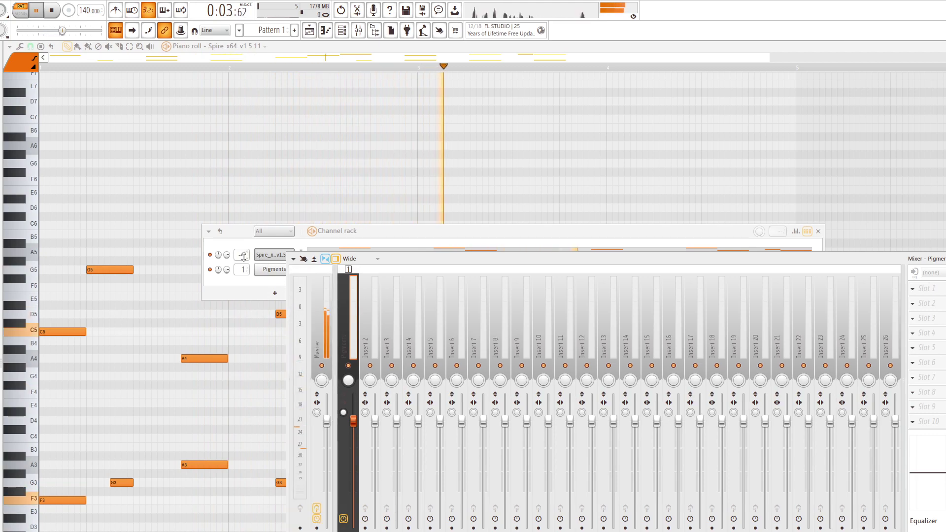
Route the Spire channel to mixer track 2 and load Fruity parametric EQ 2 in its first effect slot.
left_click(301, 250)
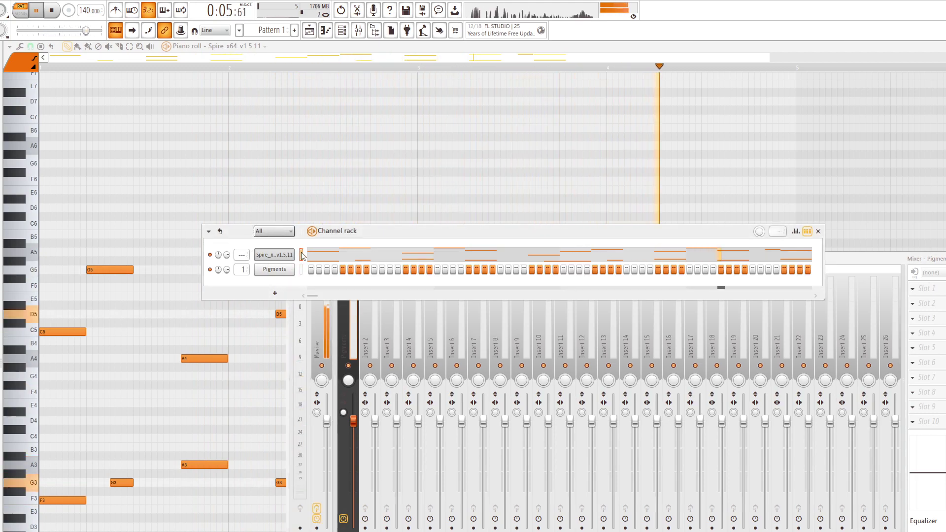
key("ctrl+l")
left_click(349, 347)
left_click(368, 347)
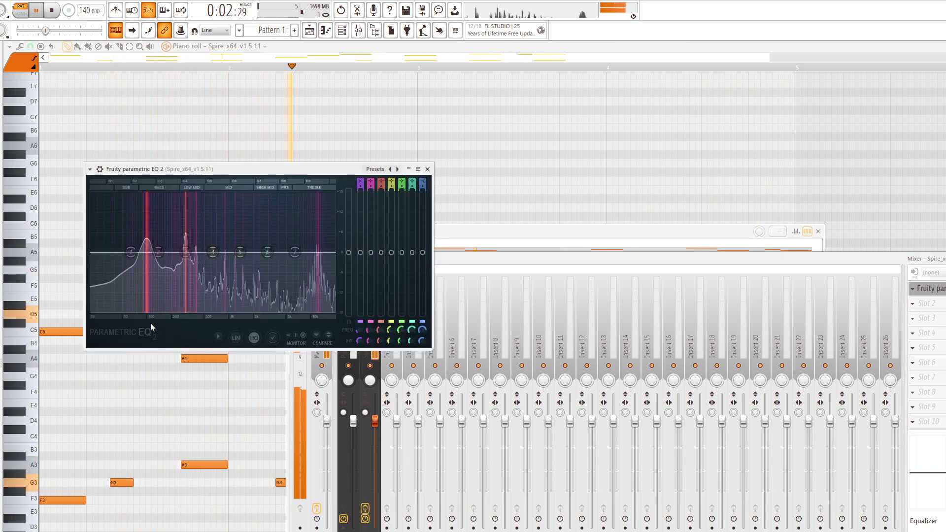
Roll off Spire's lows with EQ band 1 and highs with band 7, slightly boost the mids with band 5, and close the EQ.
left_click_drag(131, 252, 116, 311)
left_click_drag(295, 252, 327, 311)
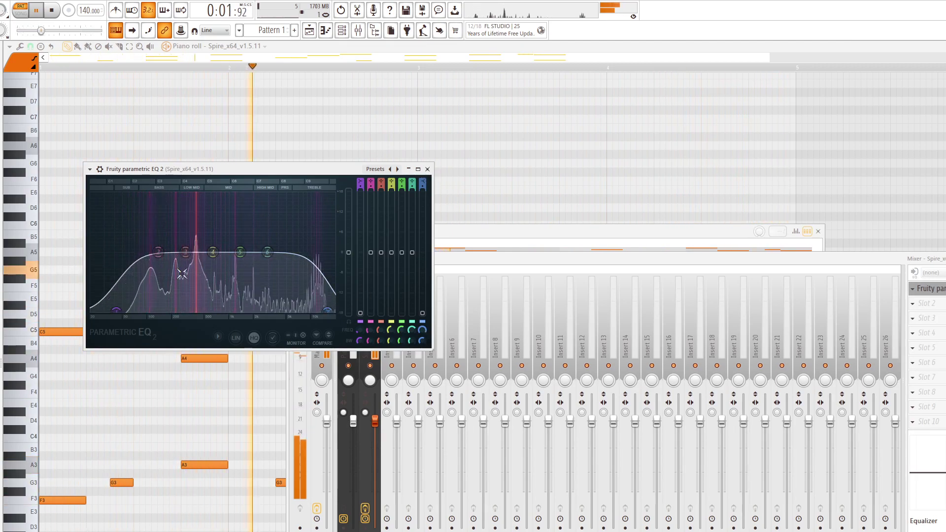
mouse_move(240, 252)
left_mouse_down()
mouse_move(238, 298)
mouse_move(234, 237)
left_mouse_up()
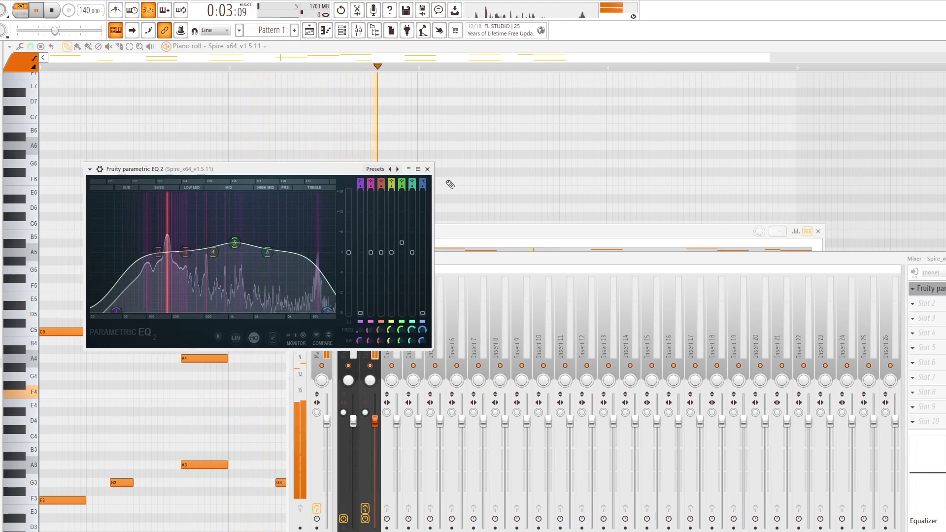
left_click(427, 169)
Open the Spire channel's notes in the piano roll.
left_click(332, 250)
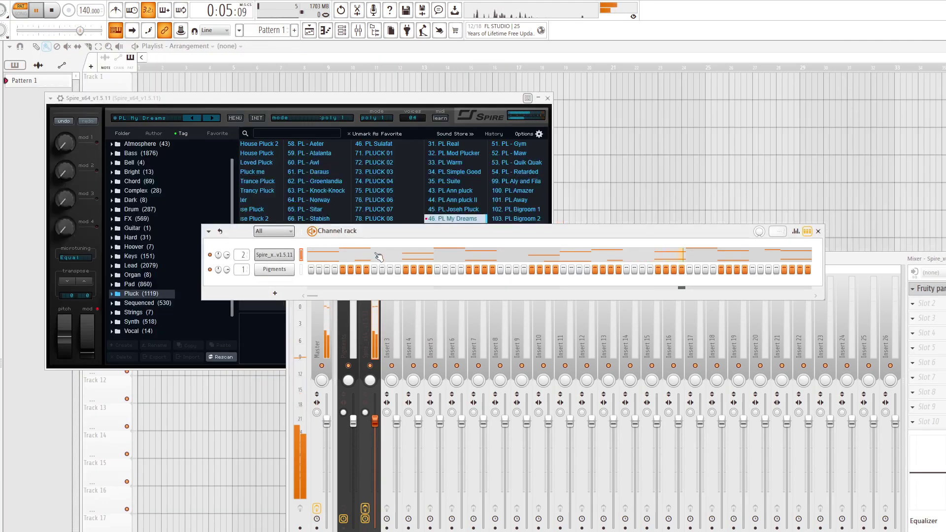
left_click(378, 254)
scroll(394, 256, "down", 1)
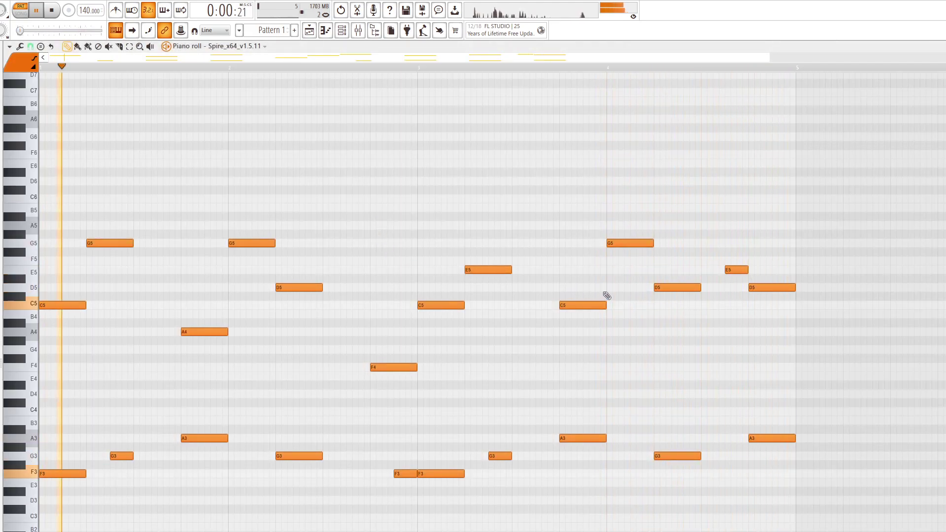
Add a 3x Osc instrument as a new channel below Pigments.
key("F6")
key("F9")
left_click(274, 293)
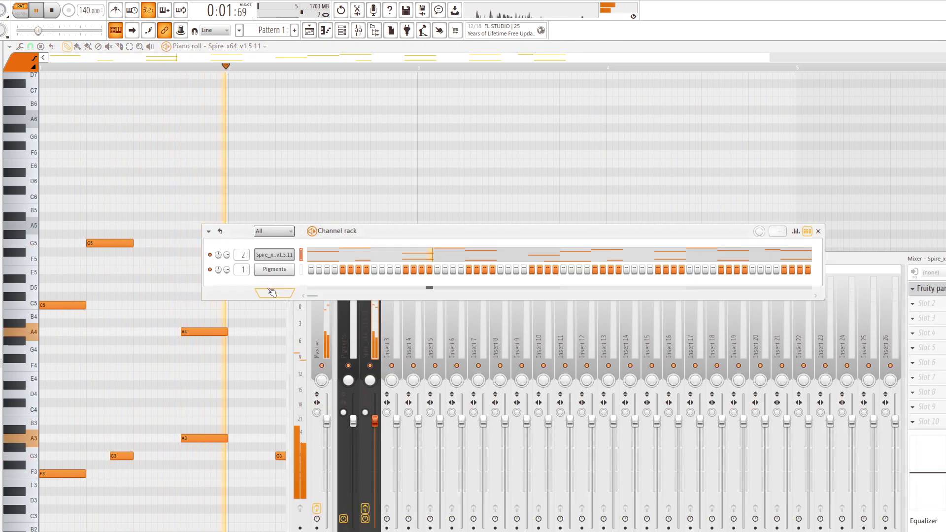
left_click(304, 276)
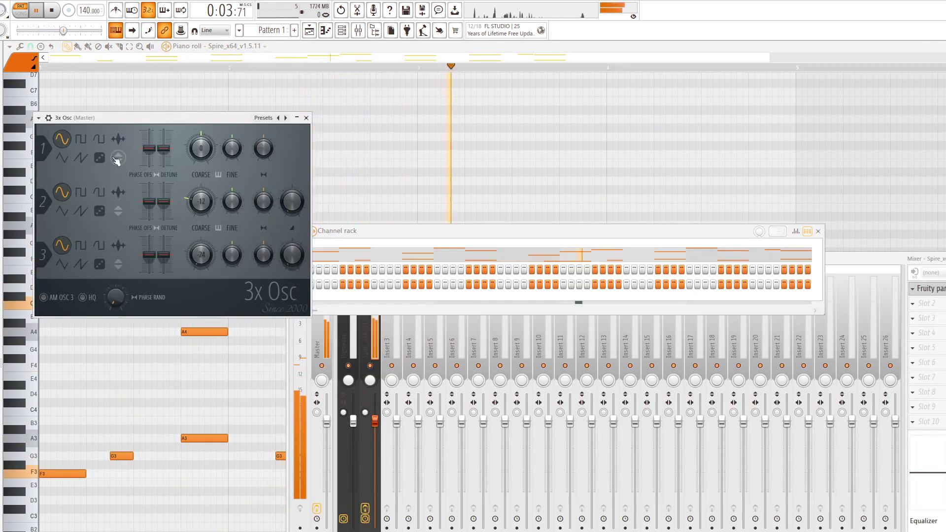
Enable the 3x Osc volume envelope and shape it into a short, plucky decay.
left_click(48, 118)
left_click(67, 134)
left_click_drag(65, 231, 97, 249)
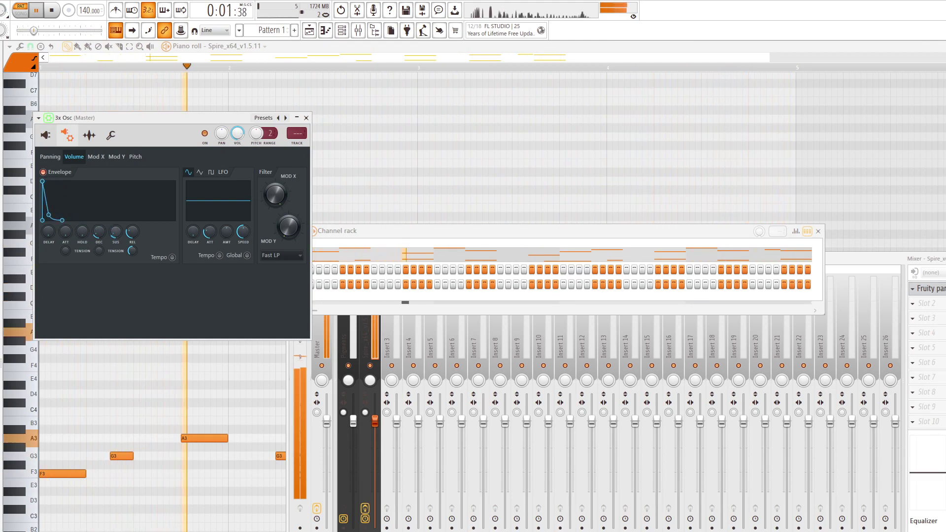
Place very short 3x Osc notes across all four bars, with C5 on beat 2 and D5 on beat 4.
left_click(401, 244)
key("F7")
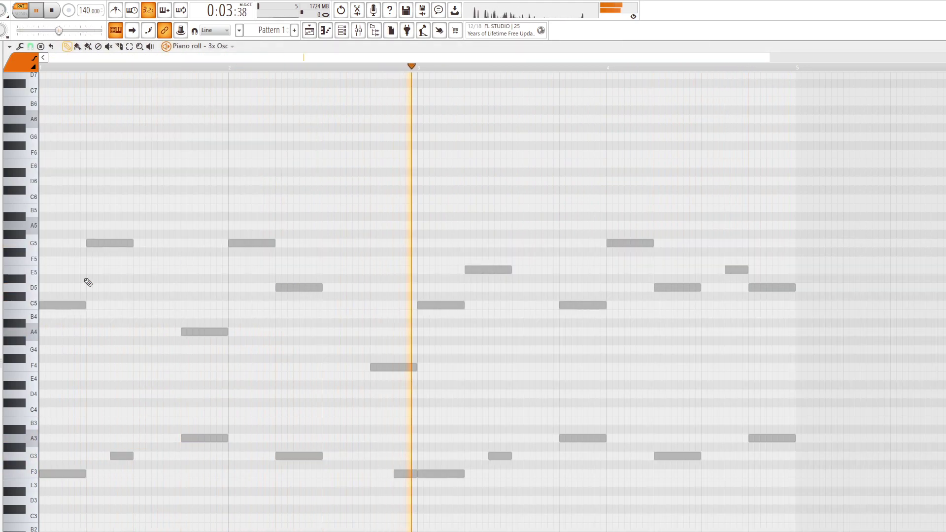
left_click(86, 305)
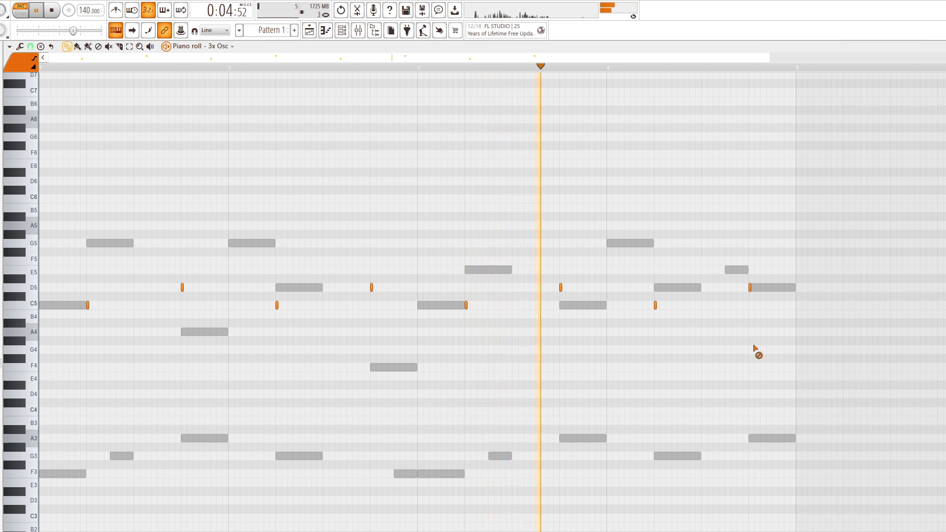
Add a short C5 half a beat after the last D5, and transpose all 3x Osc notes up one octave.
right_click(774, 287)
left_click(772, 306)
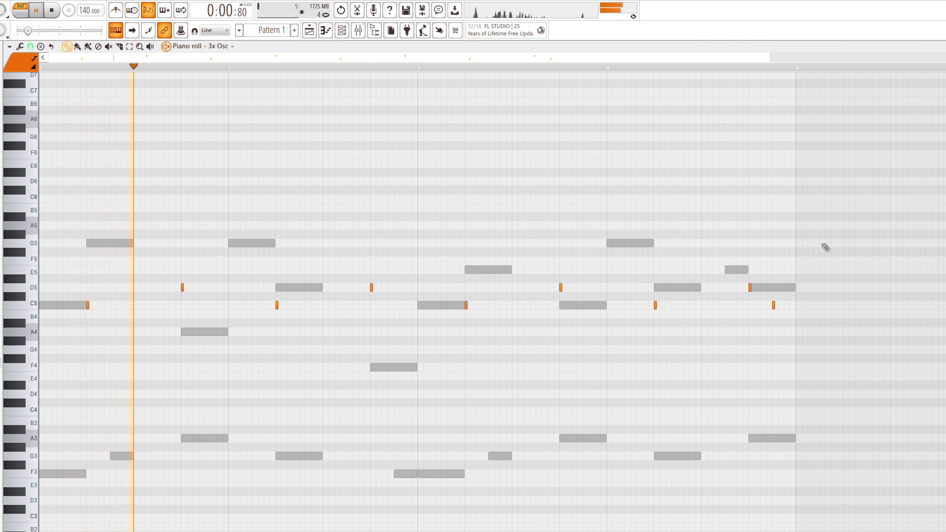
key("ctrl+Up")
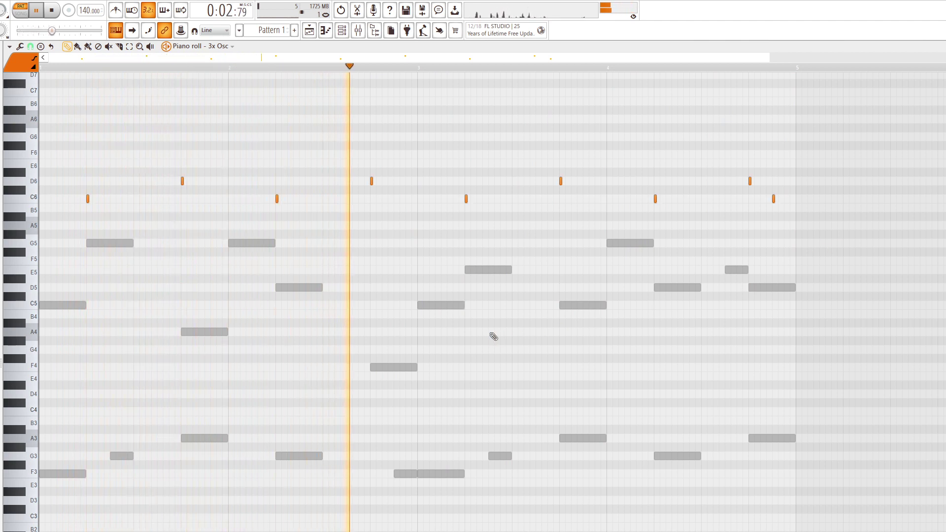
Route the 3x Osc channel to mixer track 3 and move it above Spire and Pigments in the channel order.
key("Tab")
key("Tab")
key("ctrl+l")
key("F9")
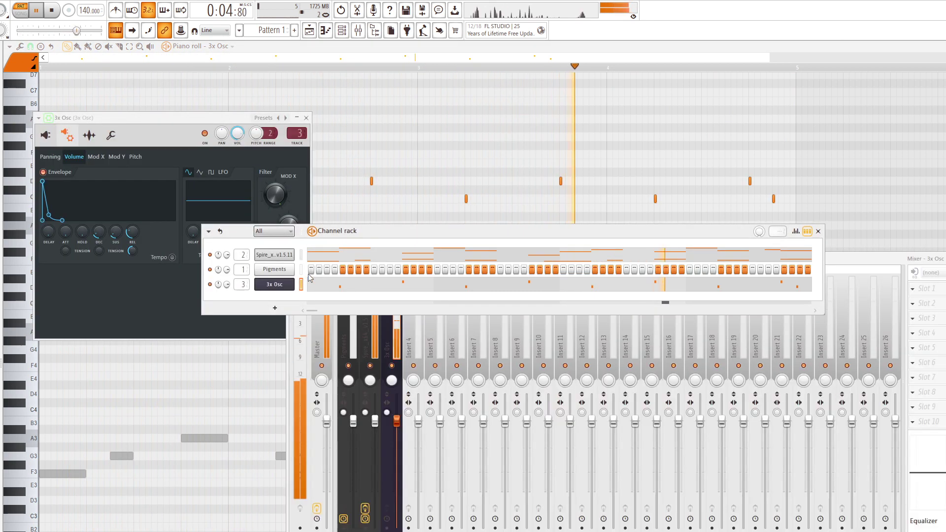
key("alt+Up")
key("alt+Up")
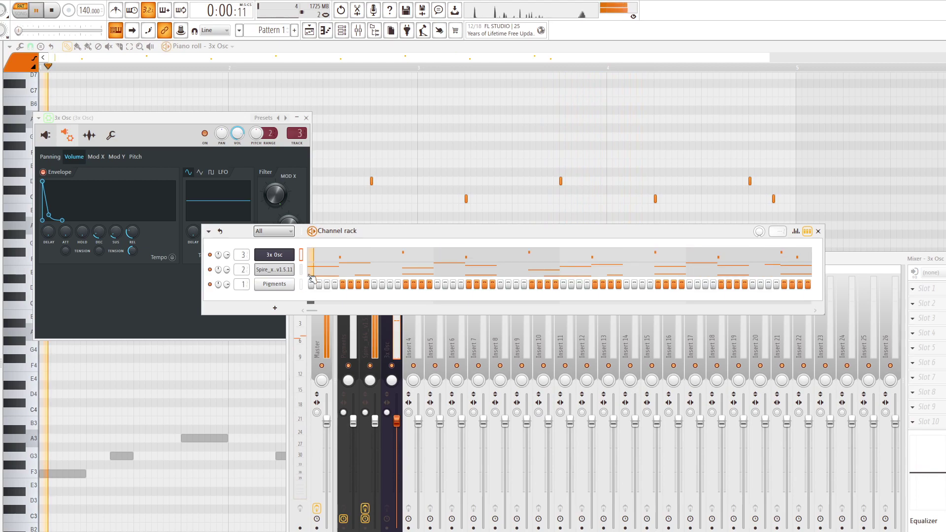
Solo the 3x Osc mixer track and load Infiltrator in its first effect slot.
left_click(386, 344)
right_click(391, 366)
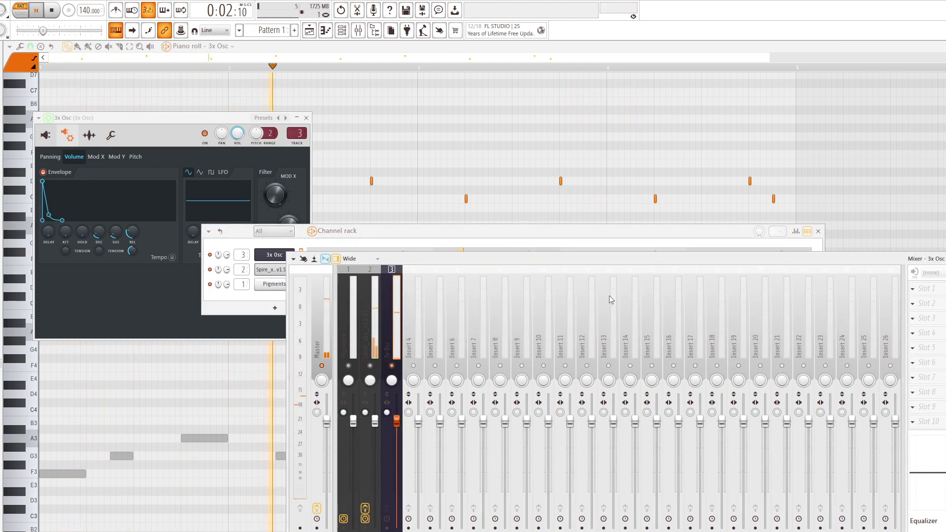
left_click(924, 287)
left_click(780, 211)
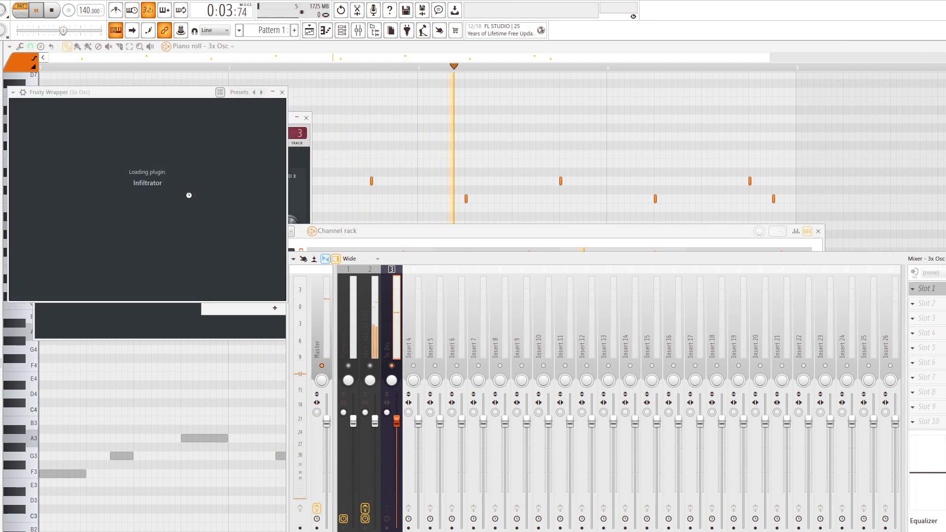
left_click(307, 120)
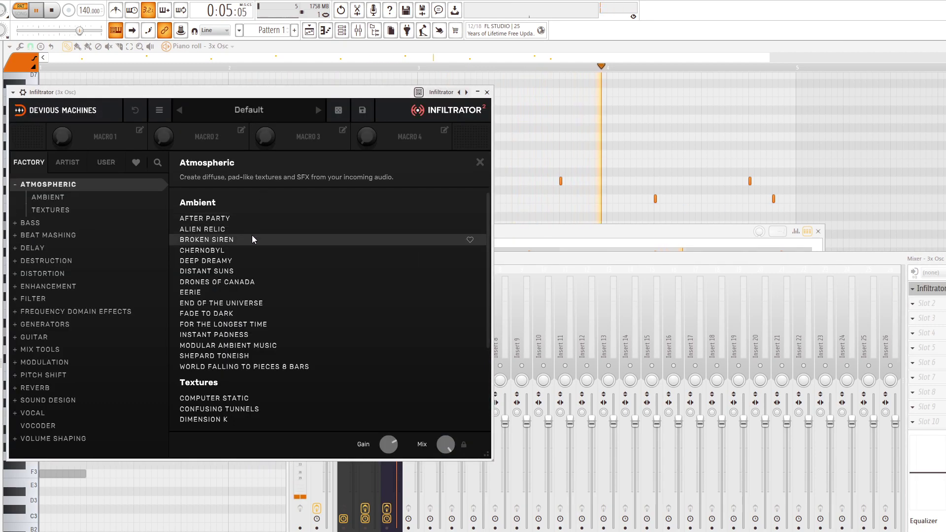
Audition Infiltrator's Extreme distortion presets, such as Stereo Bloom, Totally Fried, Busted Transistor and Break Yourself.
left_click(48, 274)
left_click(49, 298)
left_click(229, 292)
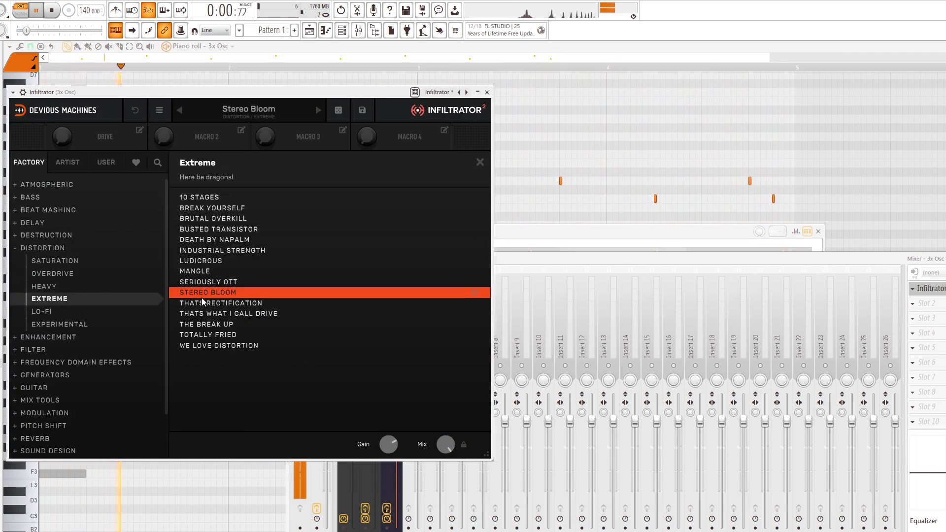
left_click(229, 302)
left_click(241, 313)
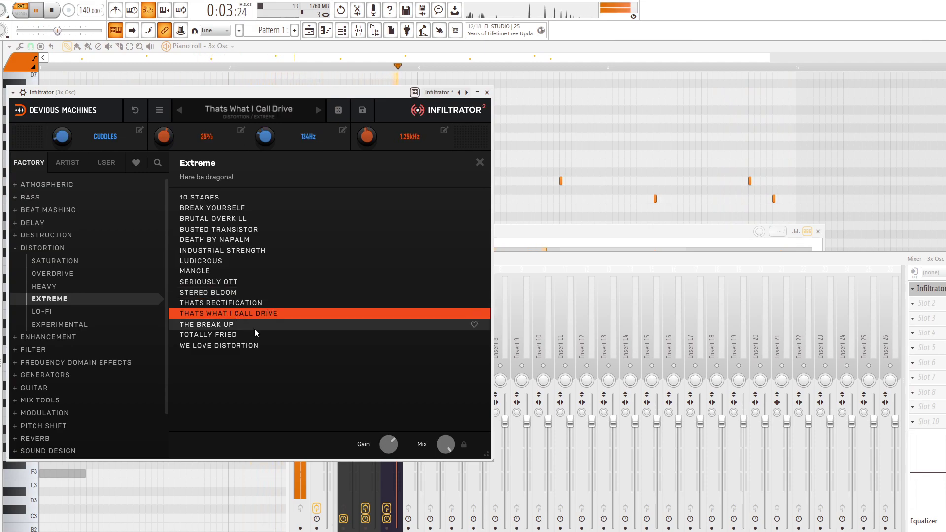
left_click(255, 325)
left_click(271, 337)
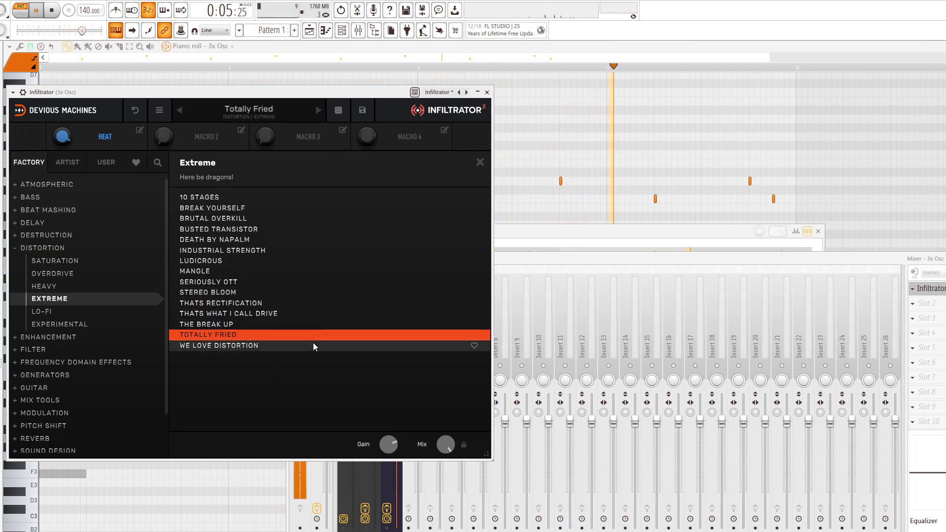
left_click(313, 345)
left_click(309, 240)
left_click(305, 230)
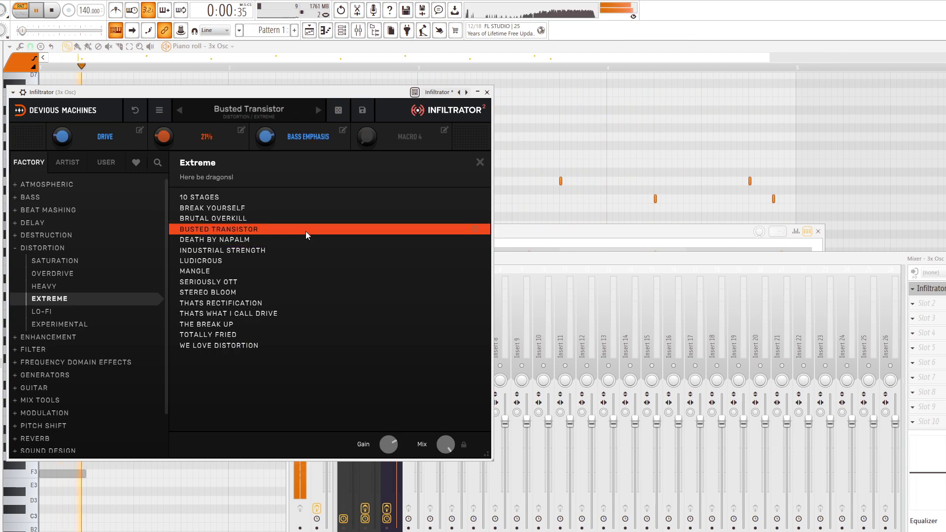
left_click(327, 217)
left_click(329, 207)
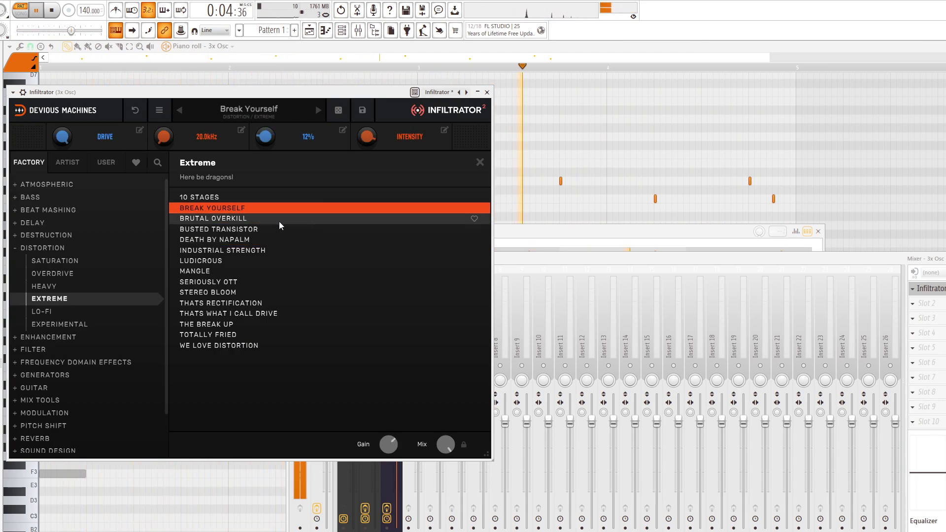
Choose the Cheap Tape preset from Infiltrator's Lo-fi distortions and close the plugin.
left_click(113, 312)
left_click(256, 240)
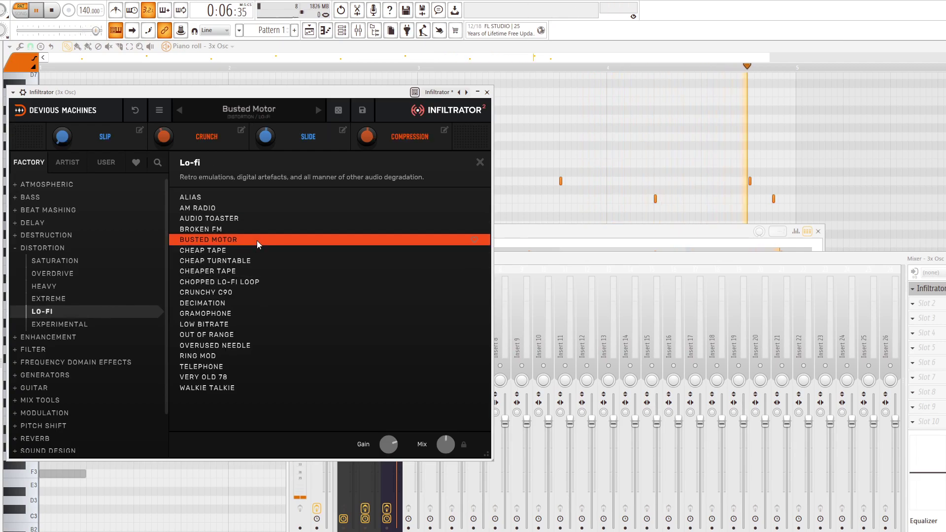
left_click(247, 251)
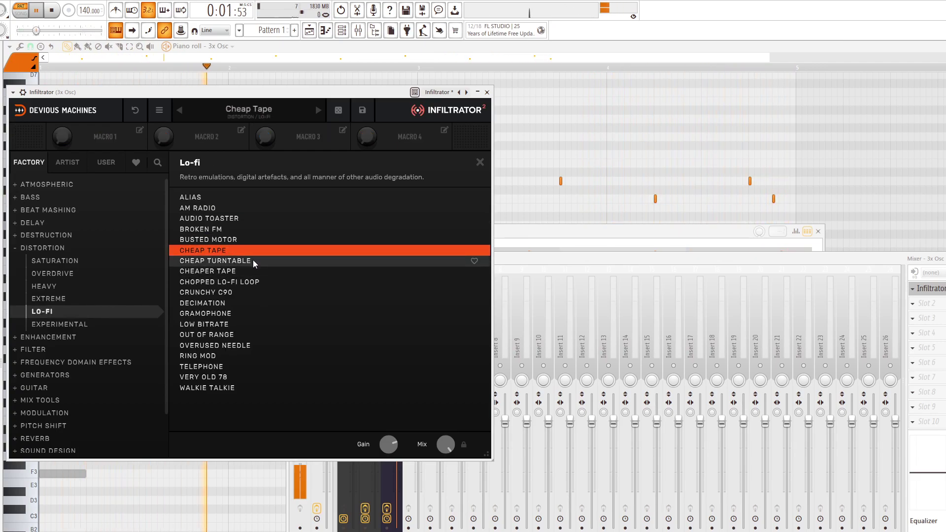
left_click(487, 93)
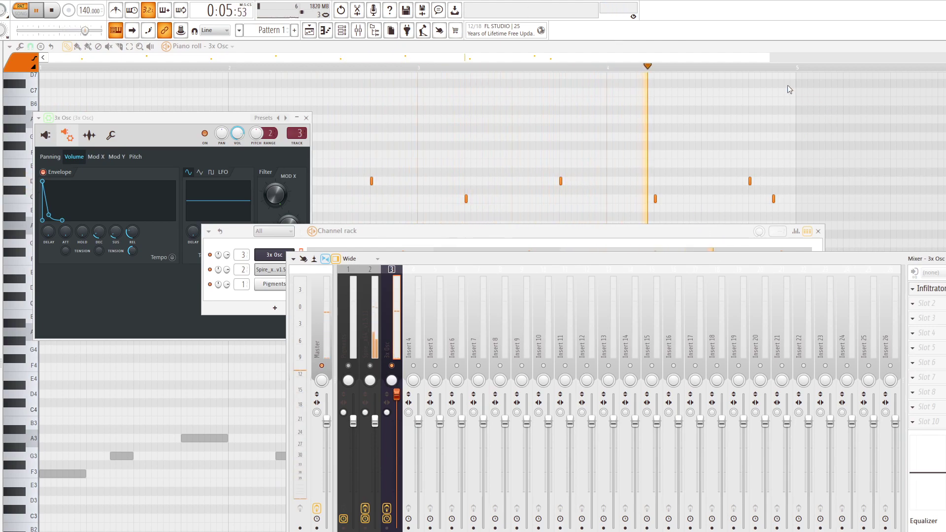
Load Movement in slot 2 of the 3x Osc track and choose its preset 026. Mid High Fluxes.
left_click(779, 94)
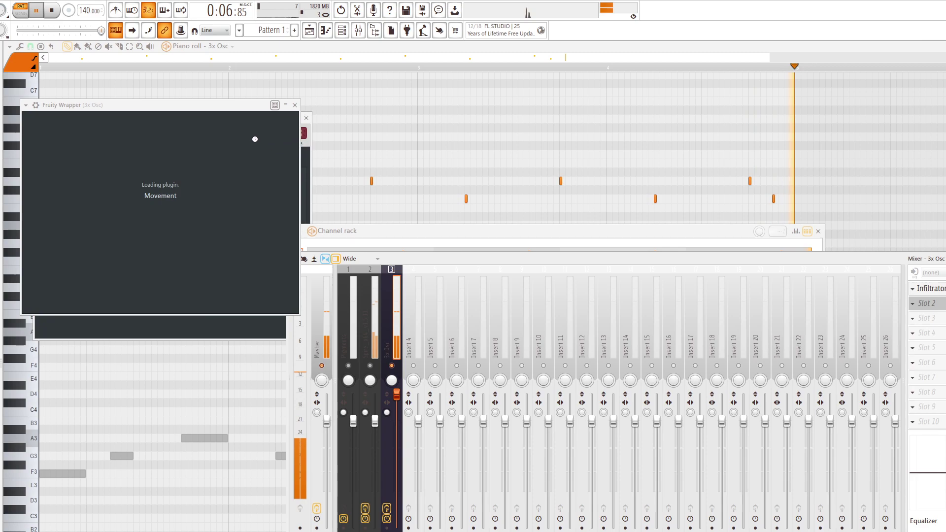
left_click(84, 132)
left_click(270, 268)
scroll(267, 271, "down", 2)
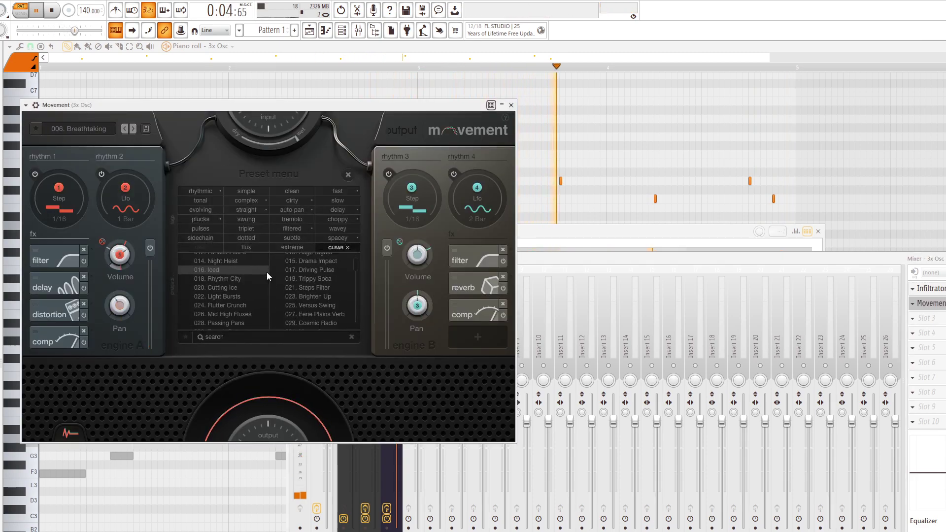
left_click(255, 279)
scroll(267, 288, "down", 1)
left_click(267, 288)
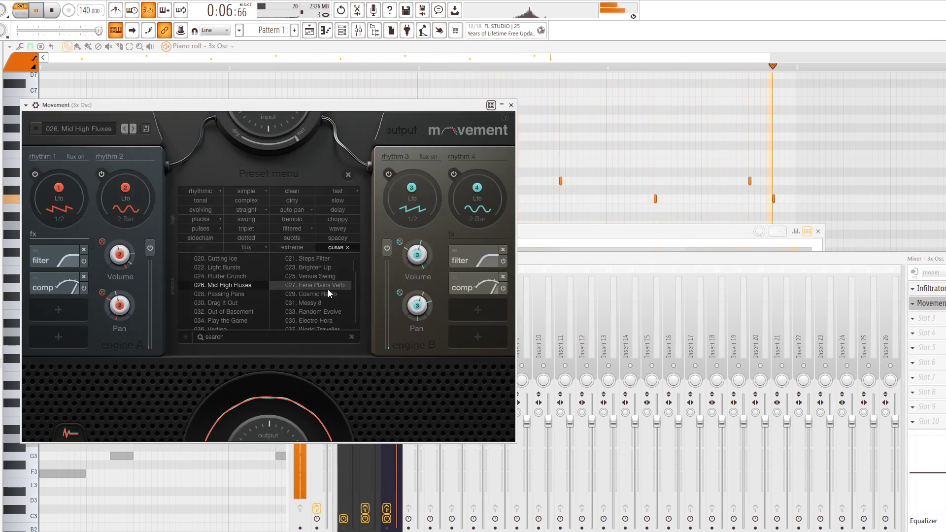
left_click(348, 175)
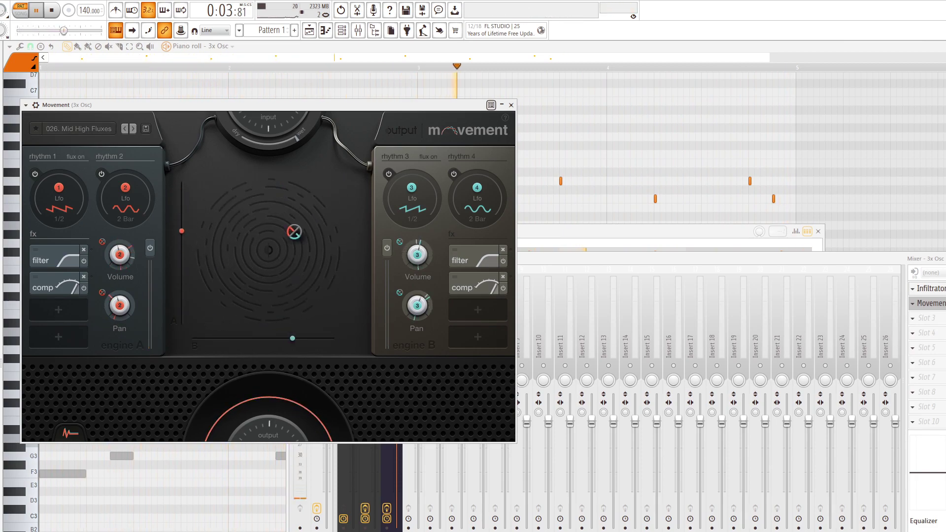
Shift Movement's XY pad on Mid High Fluxes and audition the following presets up to 030. Drag It Out.
left_click_drag(313, 196, 200, 200)
left_click(133, 128)
left_click(132, 129)
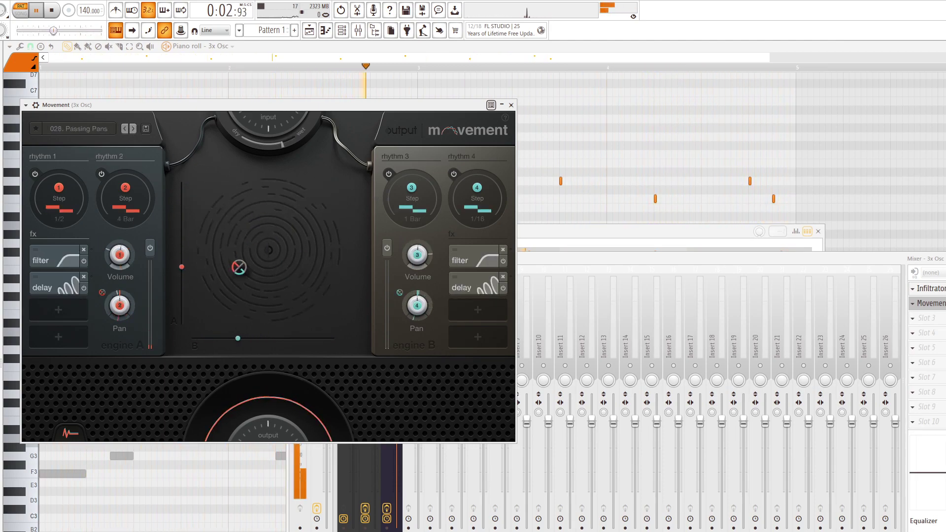
left_click(133, 129)
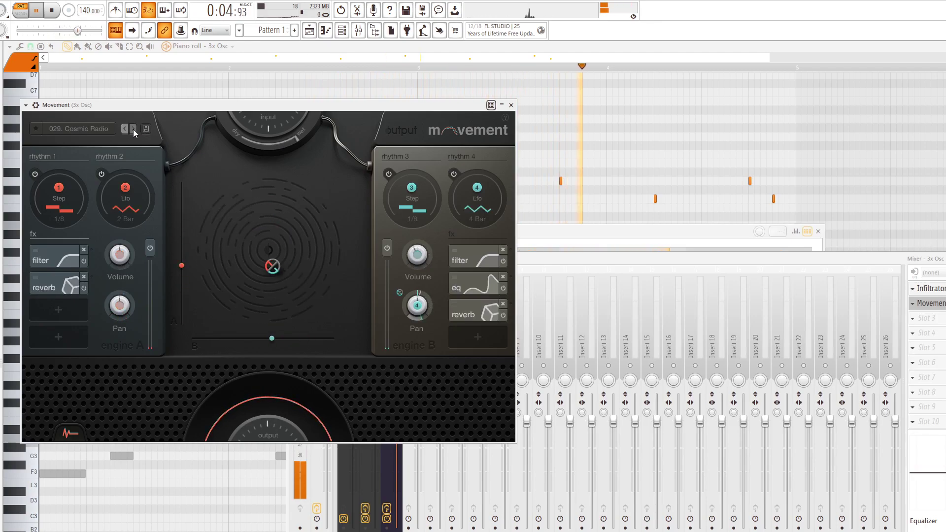
left_click(133, 129)
left_click(348, 174)
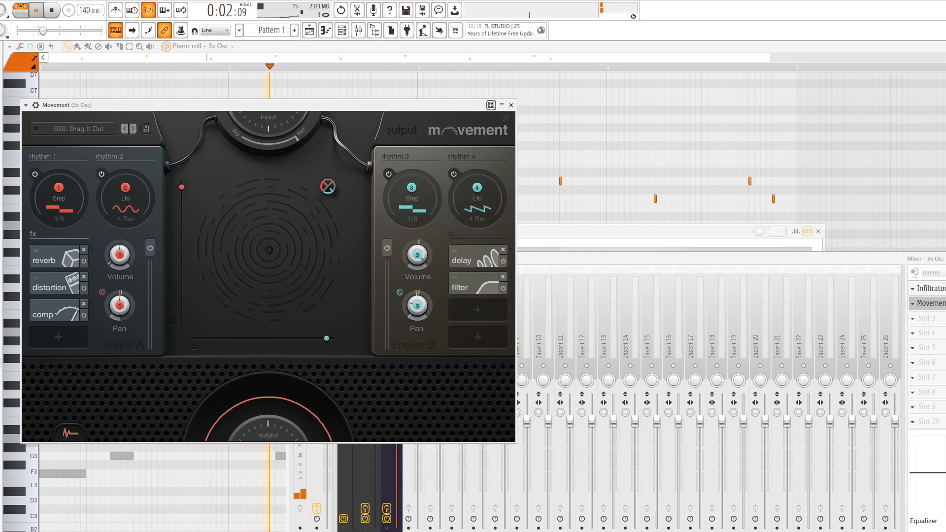
Audition Movement presets 031. Messy 8 through 035. Electro Hora, varying the XY pad on Out of Basement and Random Evolve.
left_click(133, 129)
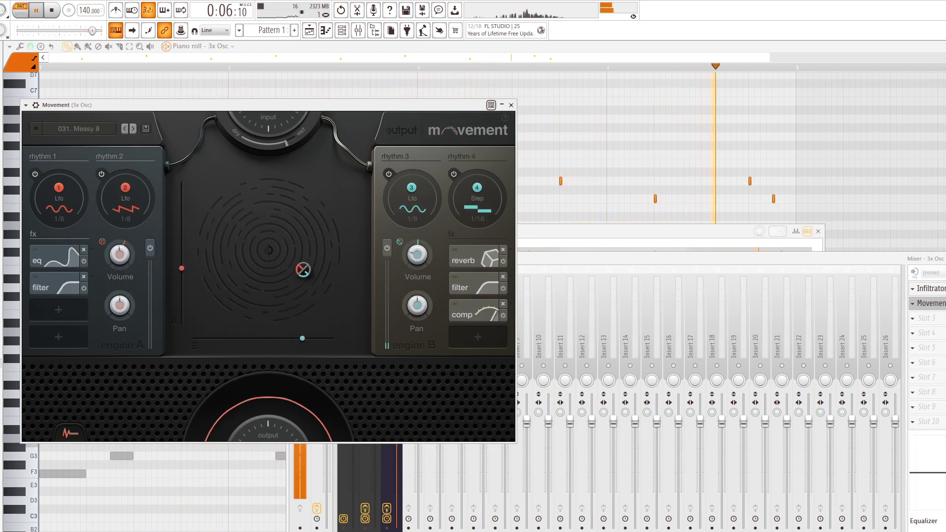
left_click(133, 129)
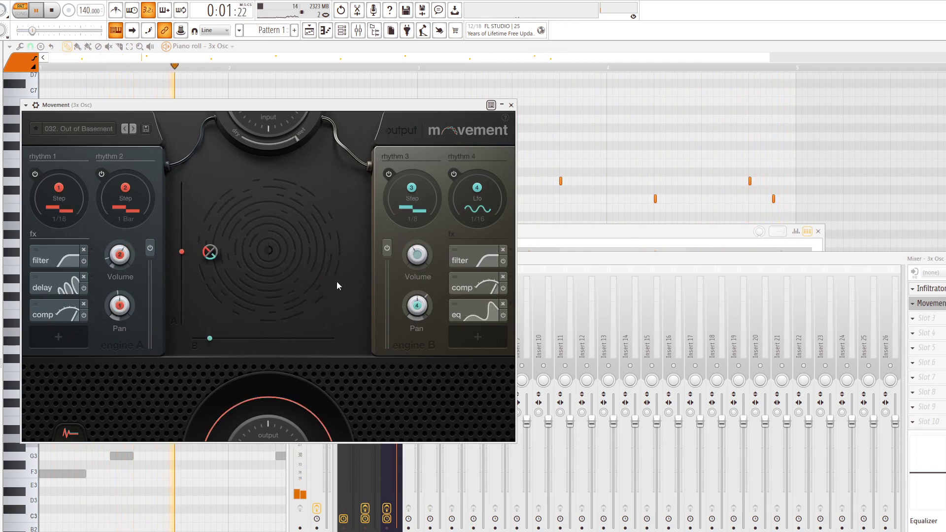
left_click_drag(212, 253, 306, 209)
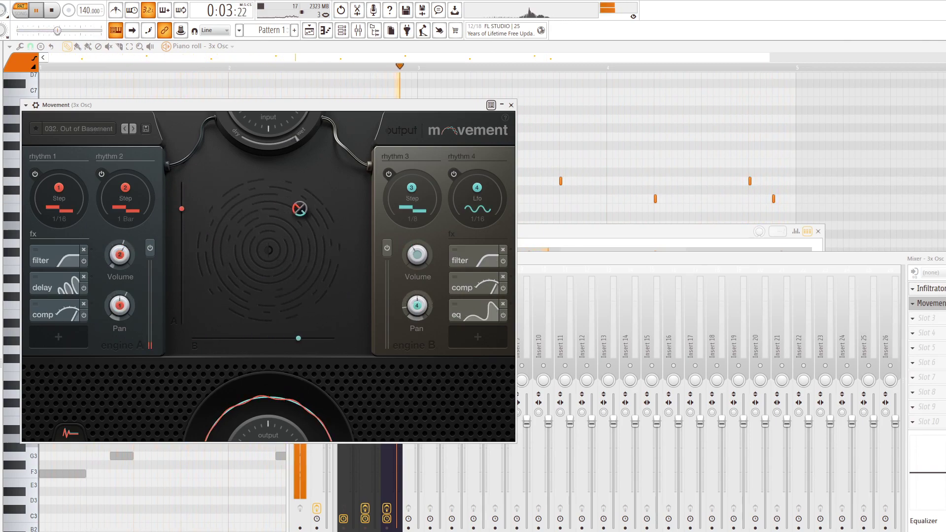
left_click(133, 129)
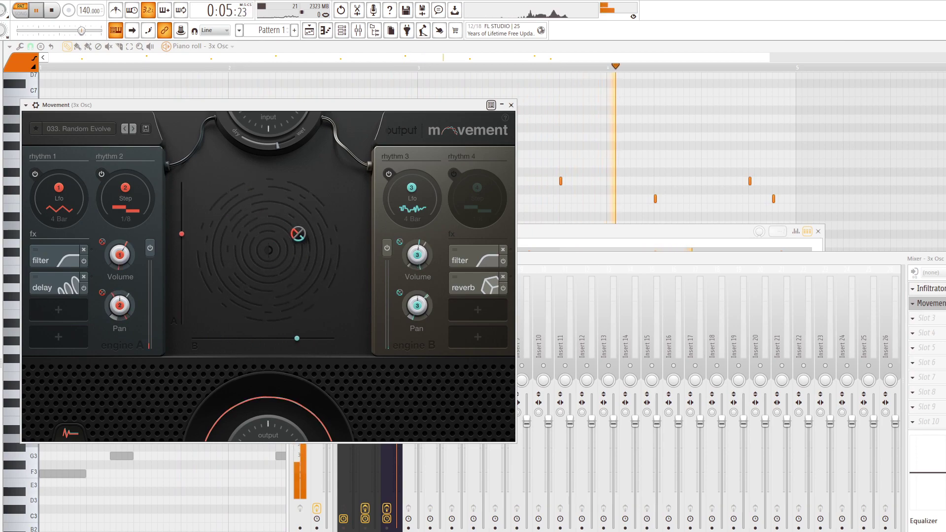
left_click_drag(306, 243, 274, 234)
left_click(134, 128)
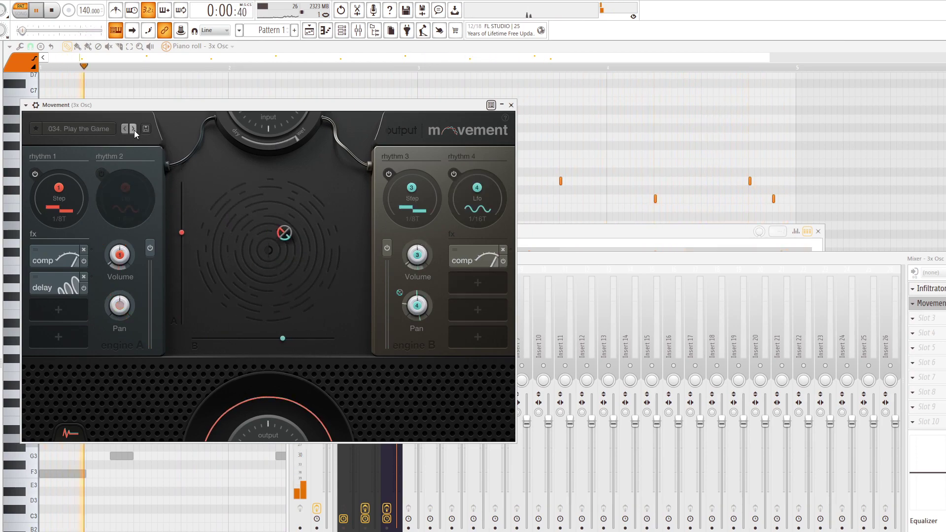
left_click(134, 129)
Filter Movement's presets by plucks and delay, and load 266. Raindrops.
left_click(113, 129)
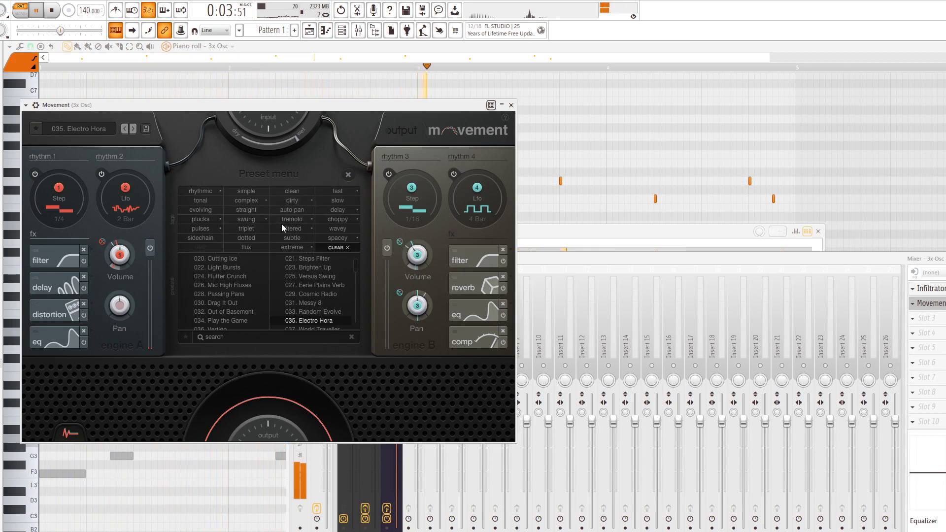
left_click(209, 219)
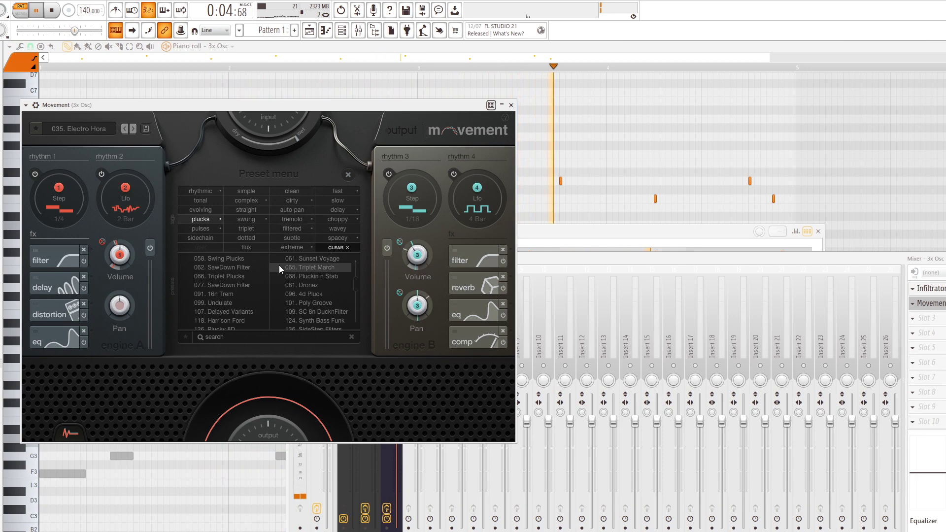
left_click(343, 211)
left_click(228, 311)
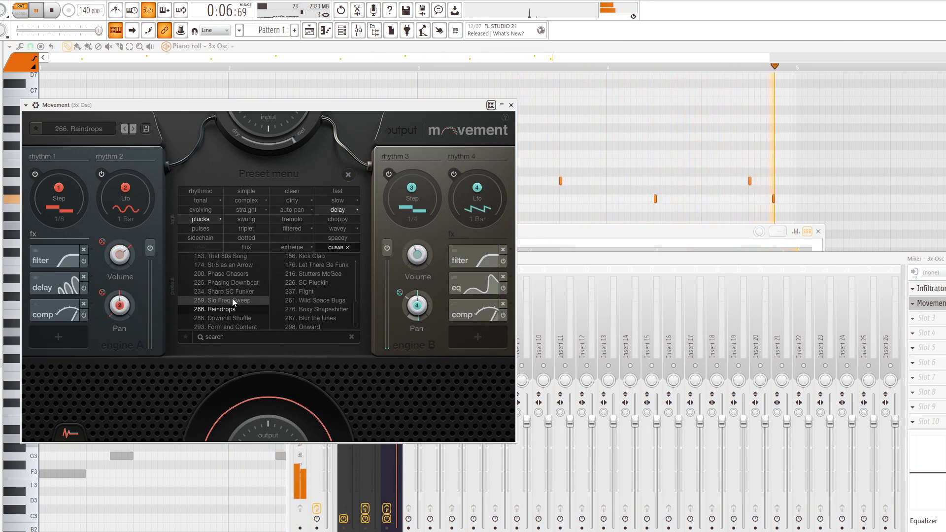
Search Movement's filtered presets for "st", load 174. Str8 as an Arrow, shift its XY pad and close the plugin.
scroll(271, 289, "up", 2)
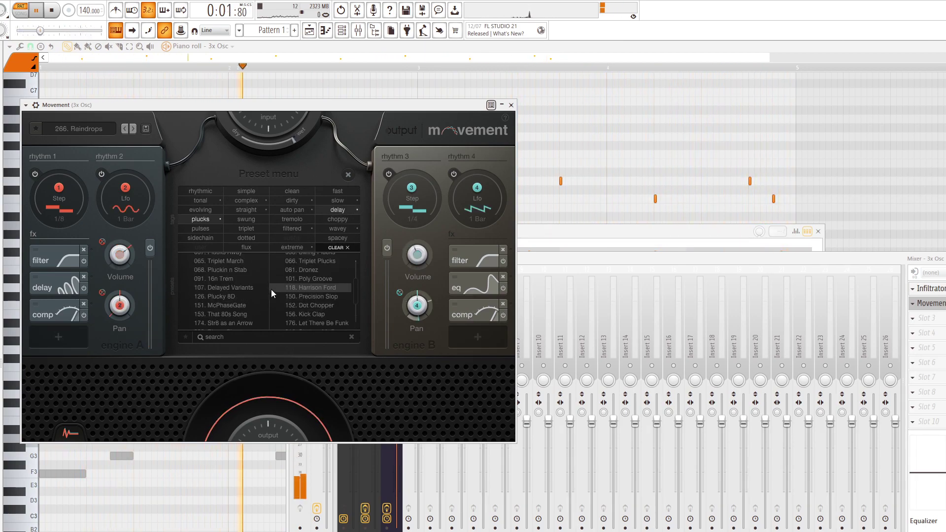
scroll(261, 285, "up", 4)
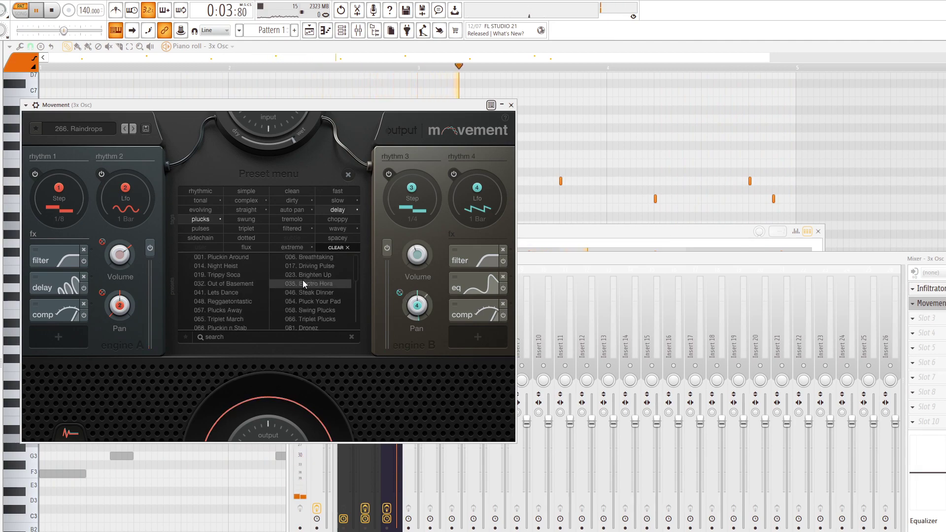
scroll(281, 287, "down", 2)
scroll(296, 292, "down", 2)
scroll(320, 310, "down", 2)
type("st")
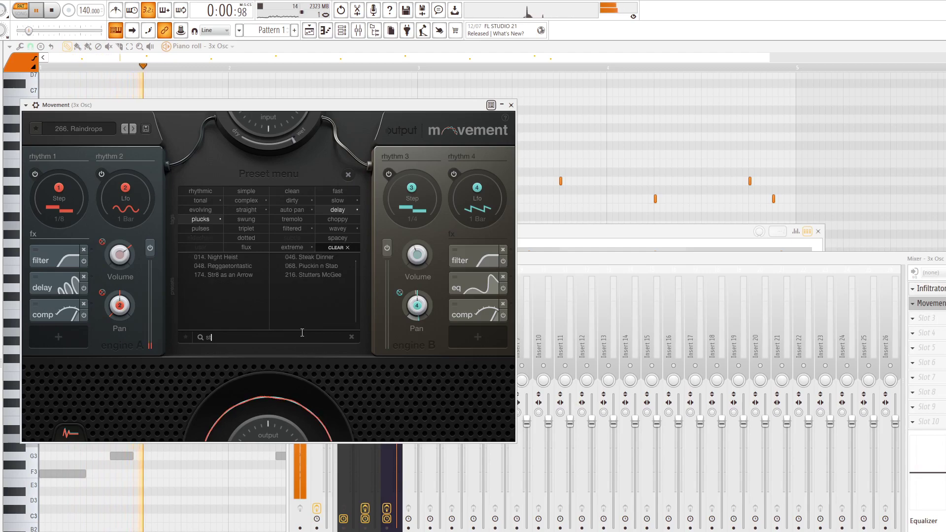
left_click(244, 276)
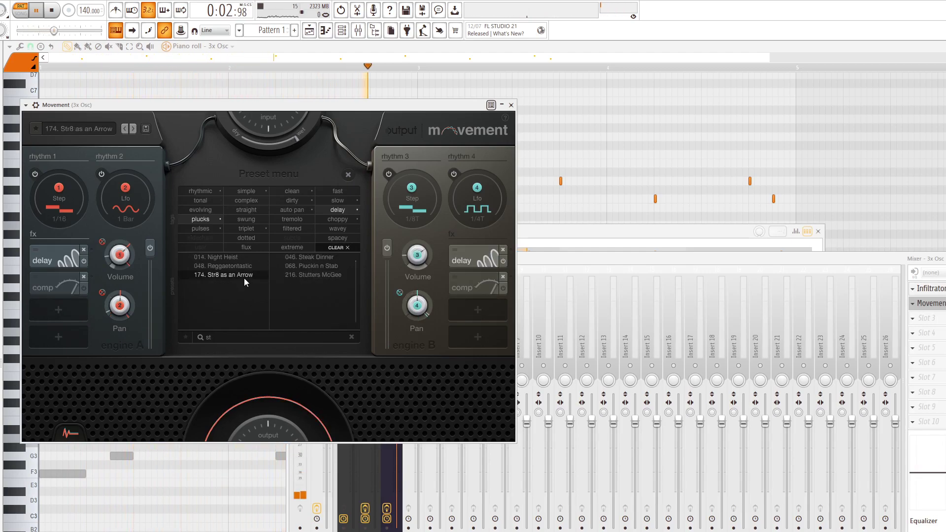
left_click_drag(233, 216, 258, 227)
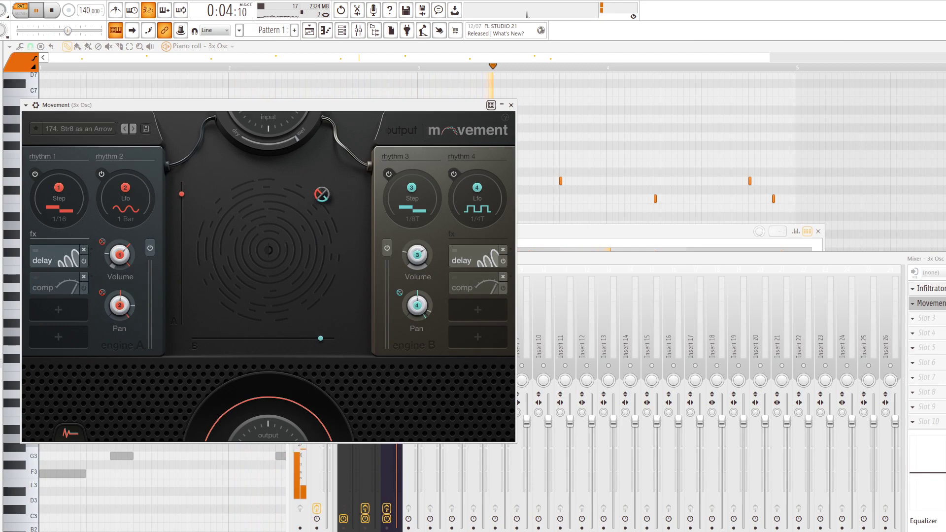
left_click(511, 105)
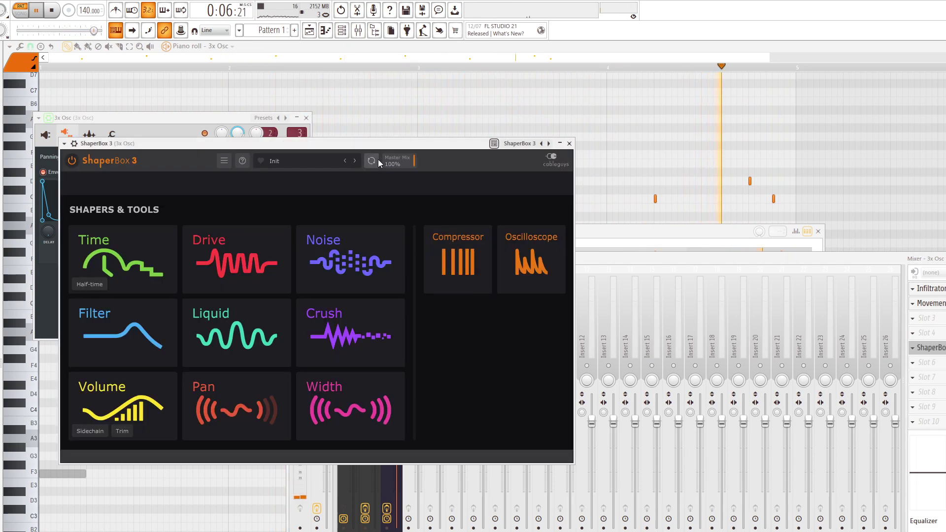
Audition ShaperBox 3's Rhythmic presets 16th Tight Bubbler, 16th Rhythm, 16th Machine Gunner and 2 Bar Fill on the 3x Osc track.
left_click(274, 161)
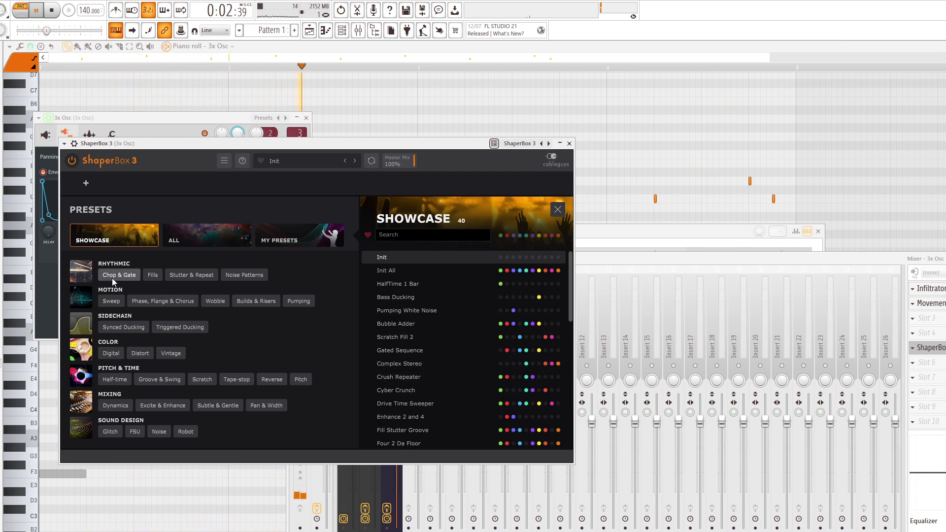
left_click(97, 269)
left_click(407, 300)
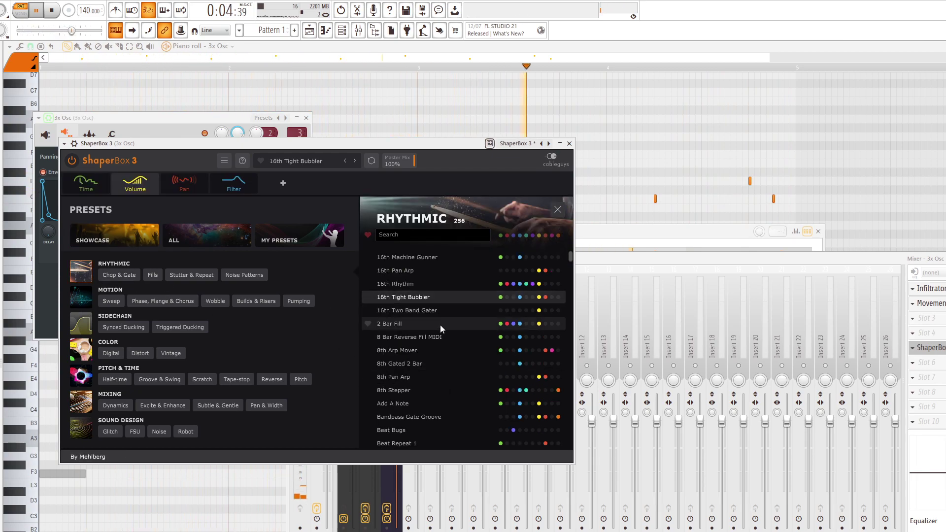
left_click(441, 283)
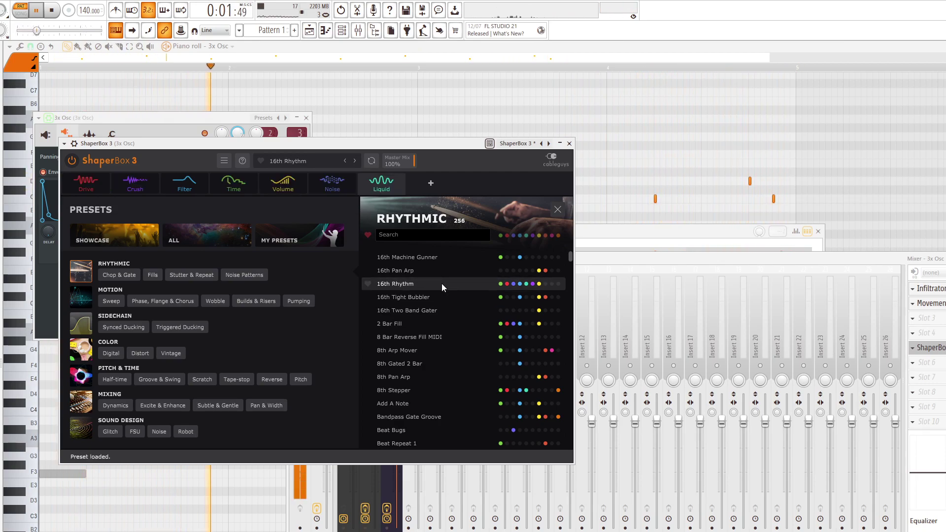
left_click(443, 256)
left_click(448, 323)
scroll(449, 310, "down", 2)
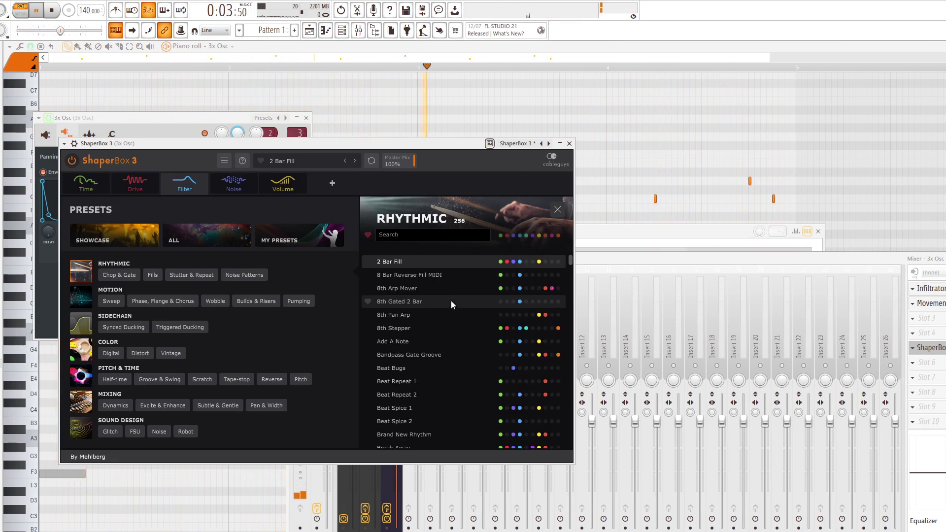
Audition ShaperBox 3's Rhythmic presets 8th Gated 2 Bar, 8th Pan Arp, Beat Repeat 1 and Crunchy Stutter.
left_click(451, 299)
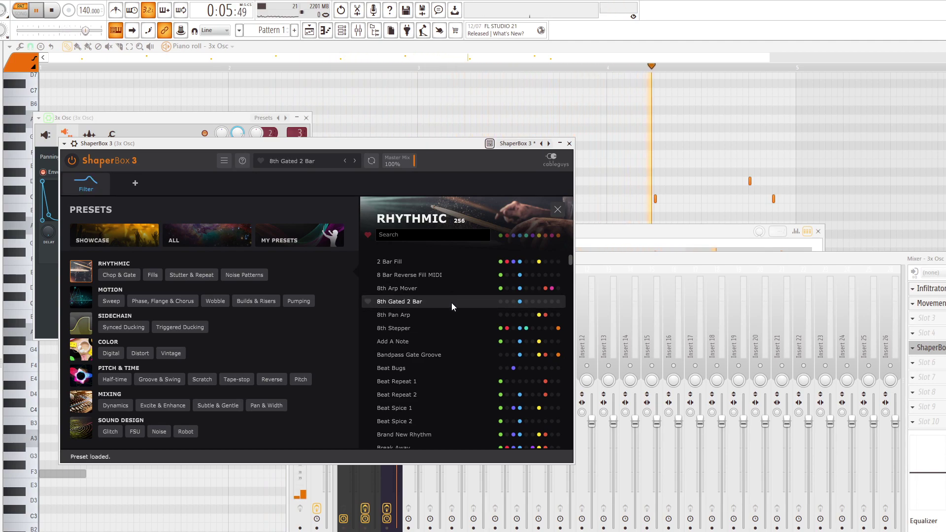
left_click(447, 316)
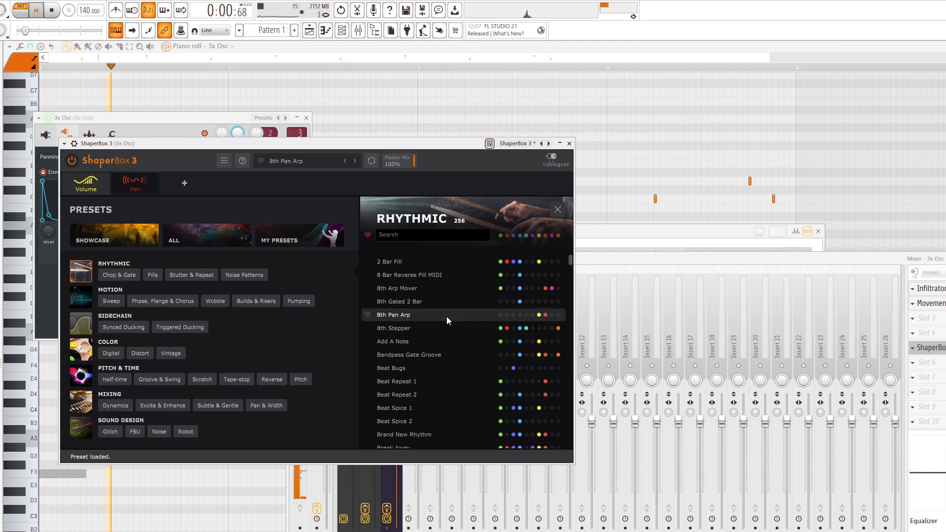
left_click(442, 382)
scroll(445, 374, "down", 2)
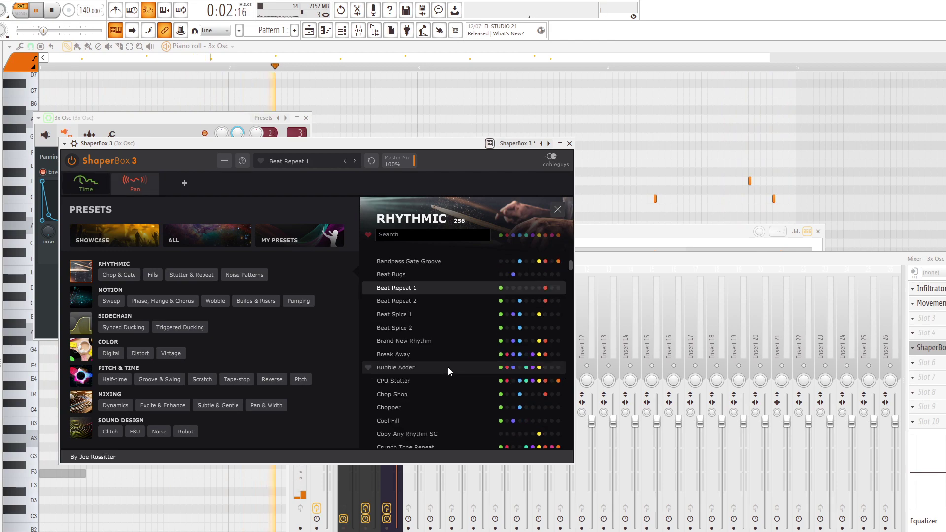
scroll(449, 340, "down", 3)
left_click(449, 333)
scroll(394, 325, "down", 2)
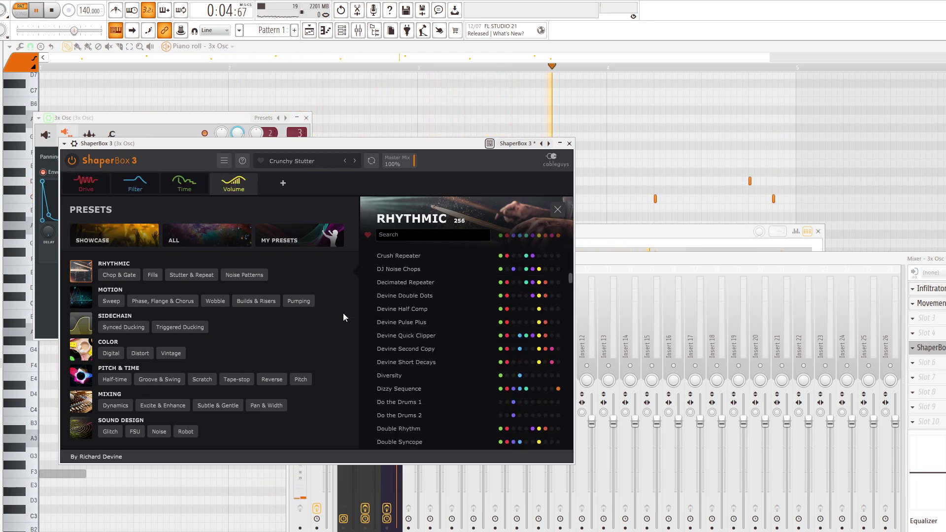
Narrow ShaperBox 3's presets to Stutter & Repeat and audition Devine Short Decays and Crush Repeater.
left_click(192, 276)
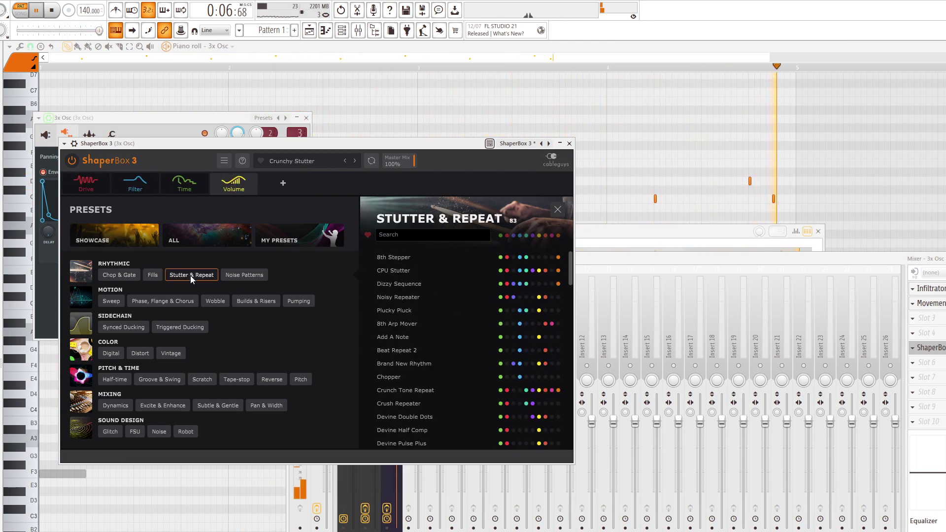
scroll(440, 311, "down", 4)
left_click(439, 299)
scroll(446, 315, "down", 2)
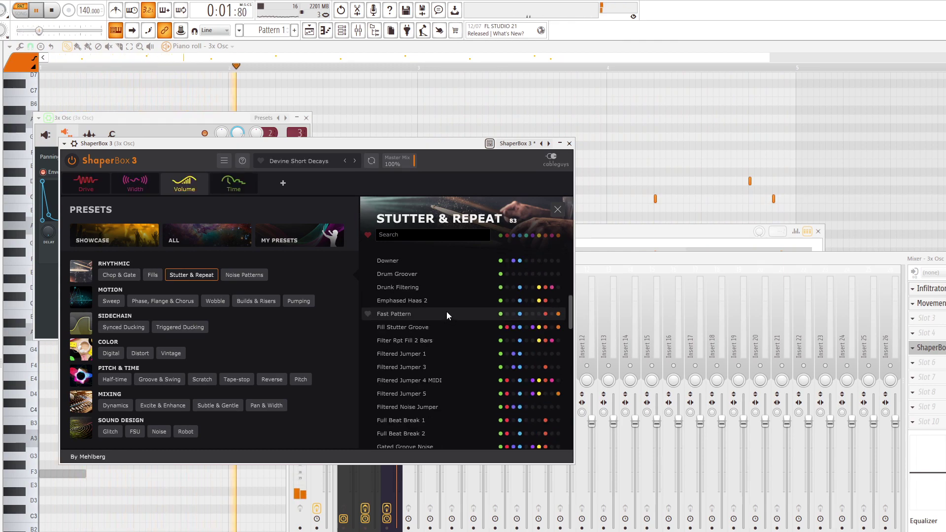
scroll(447, 304, "up", 4)
left_click(447, 305)
Audition Filter Rpt Fill 2 Bars, Filtered Noise Jumper and MB Remixer, load Motion Rhythmer 2, and dismiss ShaperBox 3.
scroll(447, 304, "down", 4)
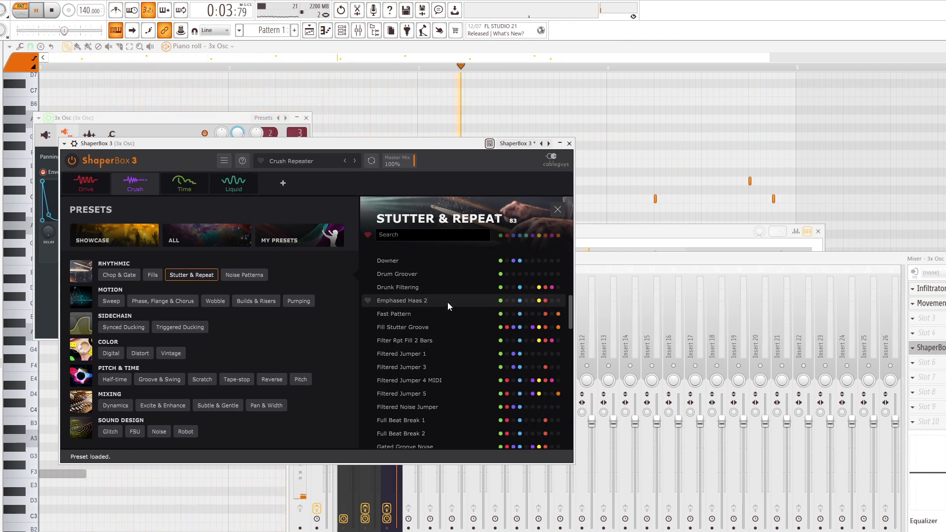
left_click(448, 341)
scroll(448, 325, "down", 3)
left_click(448, 317)
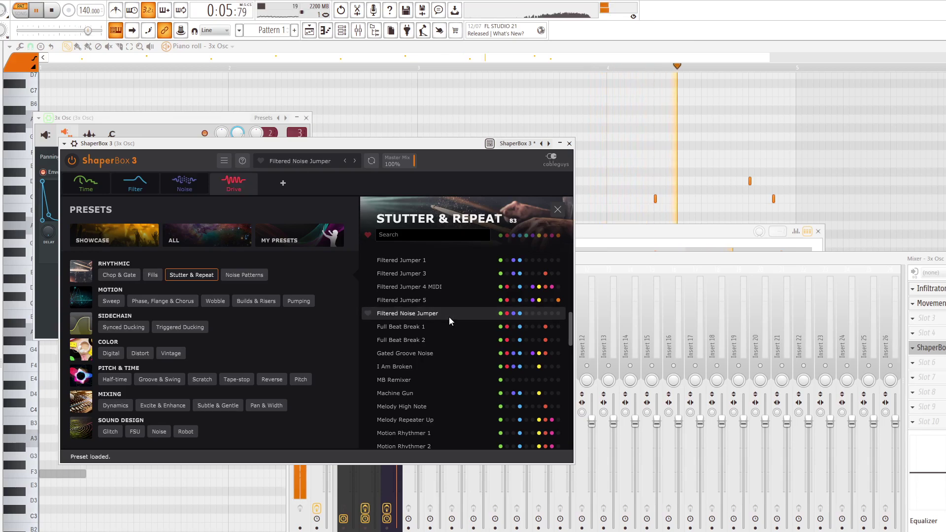
scroll(448, 316, "down", 2)
left_click(448, 315)
scroll(448, 315, "down", 2)
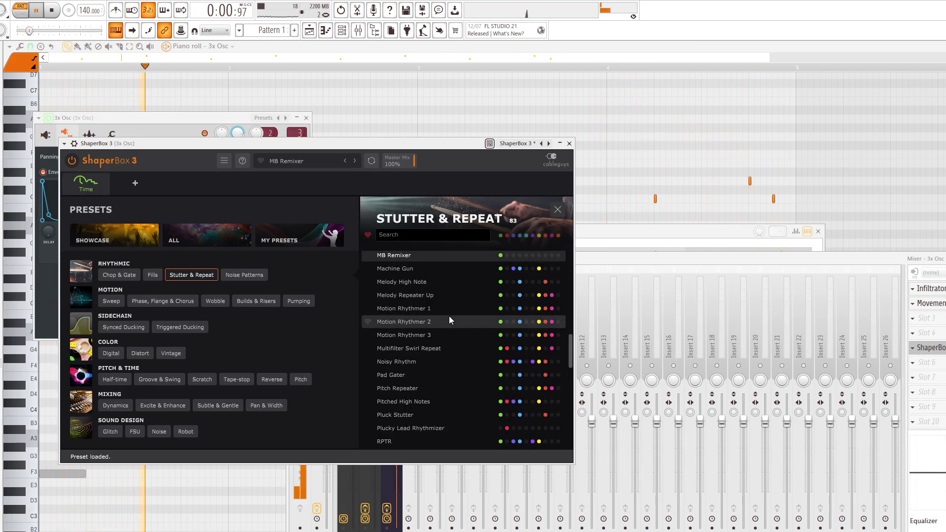
left_click(450, 317)
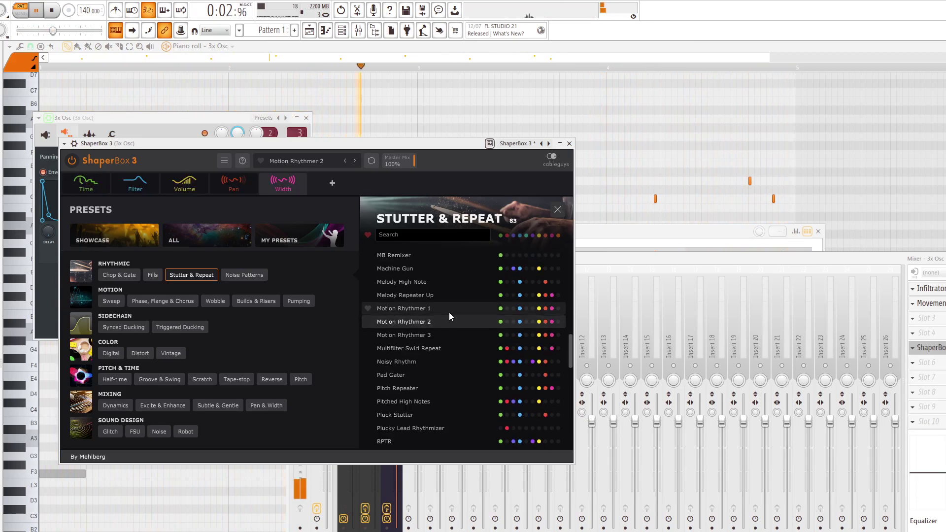
left_click(569, 144)
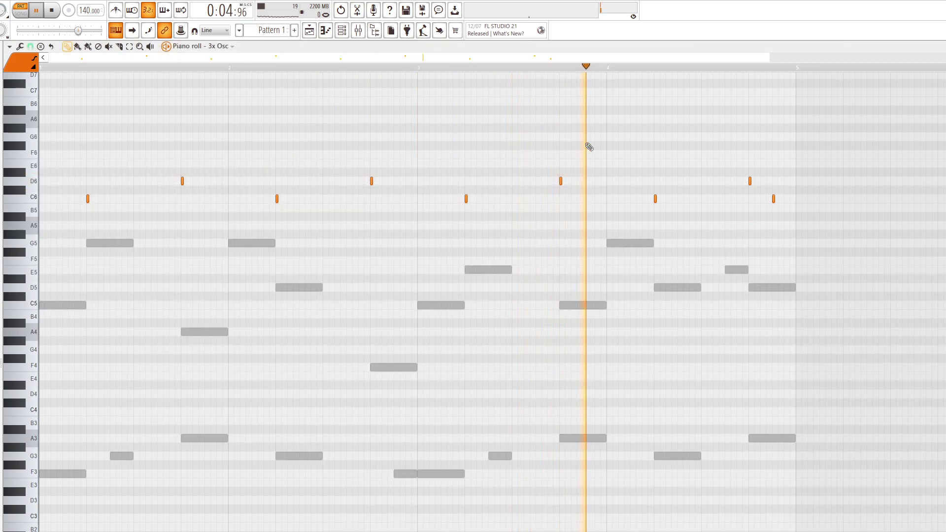
Bring the open windows back to view and close the ShaperBox 3 and 3x Osc windows.
key("Tab")
key("Tab")
key("Tab")
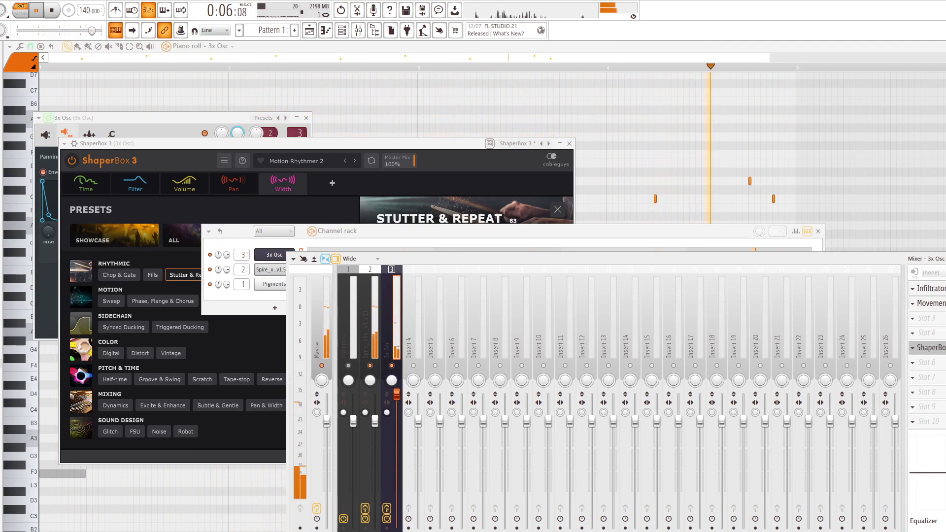
left_click(568, 143)
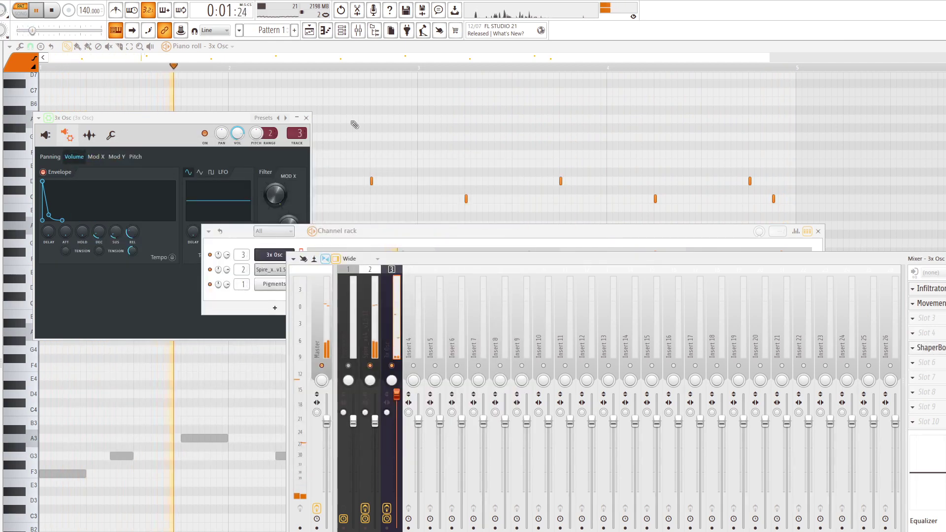
left_click(306, 118)
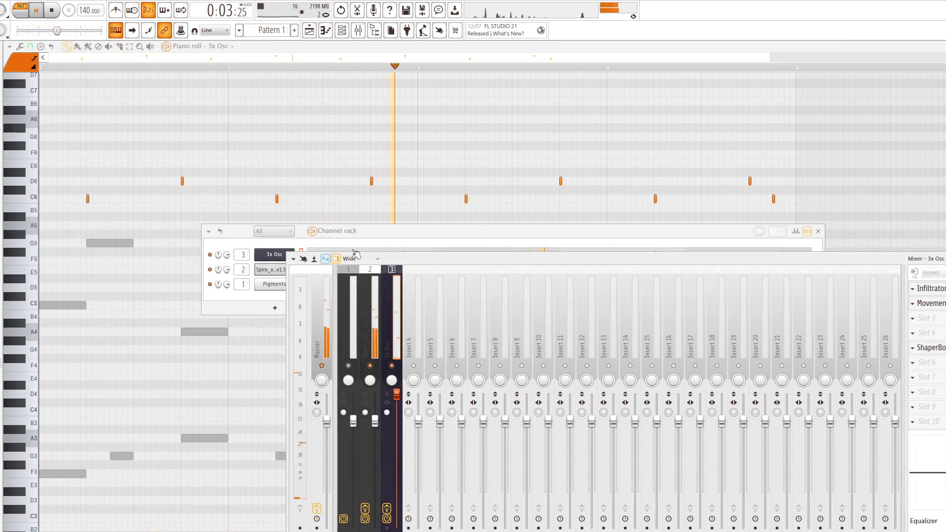
Bring up Spire's notes, lower the Spire track's mixer fader and select the Pigments mixer track.
left_click(353, 247)
left_click(355, 269)
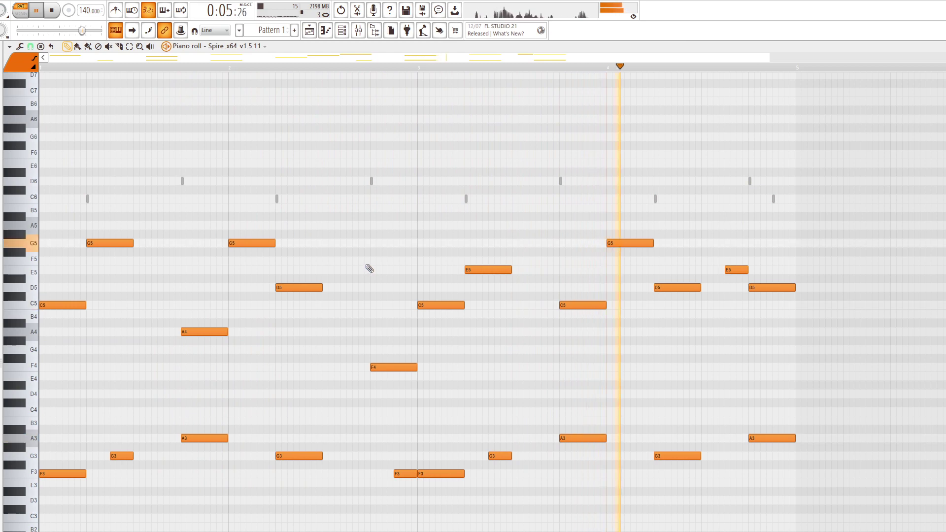
key("F6")
key("F9")
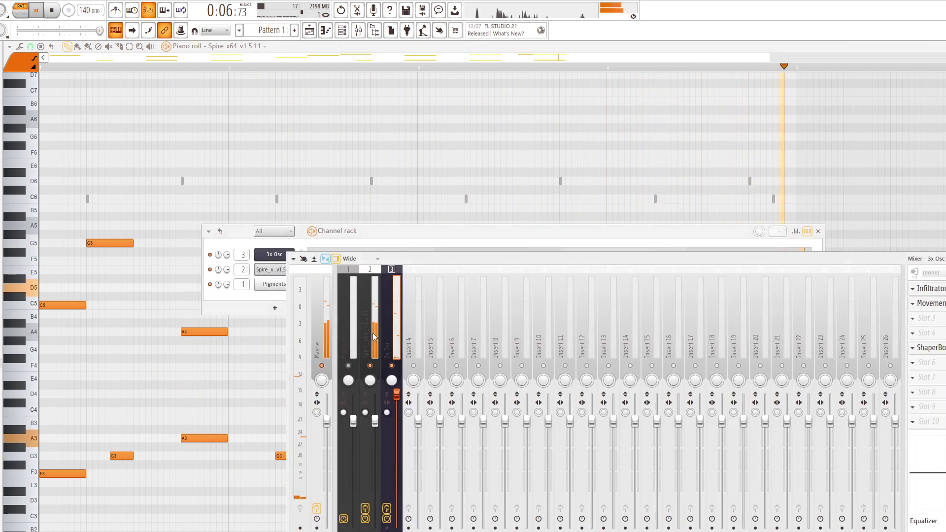
left_click_drag(374, 421, 374, 444)
left_click(352, 421)
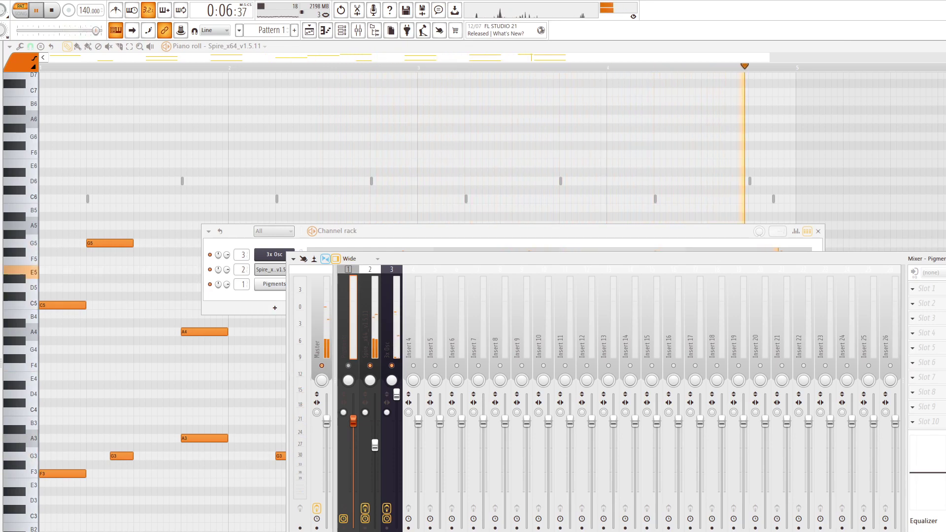
On the 3x Osc mixer track, audition Infiltrator's Lo-fi preset Crunchy C90, load Low Bitrate and close the plugin.
left_click_drag(477, 257, 510, 245)
left_click(429, 329)
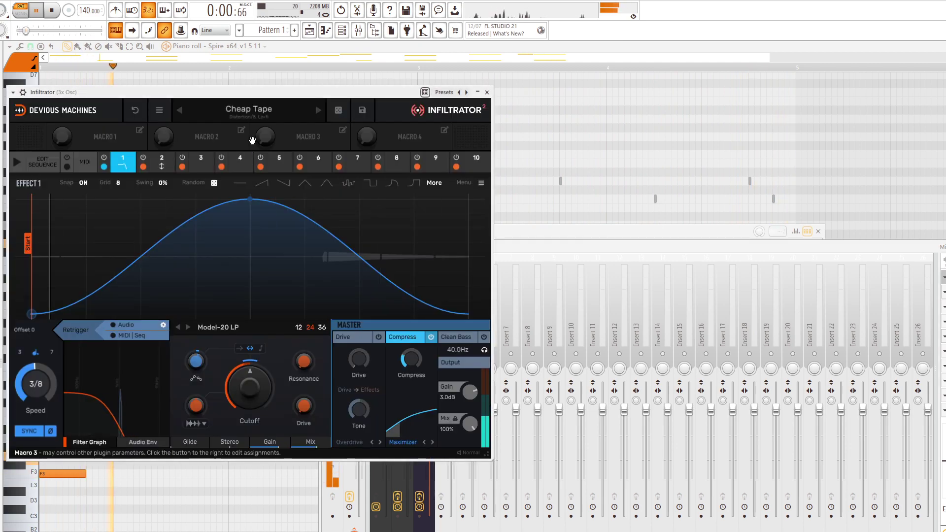
left_click(248, 109)
left_click(254, 293)
left_click(253, 324)
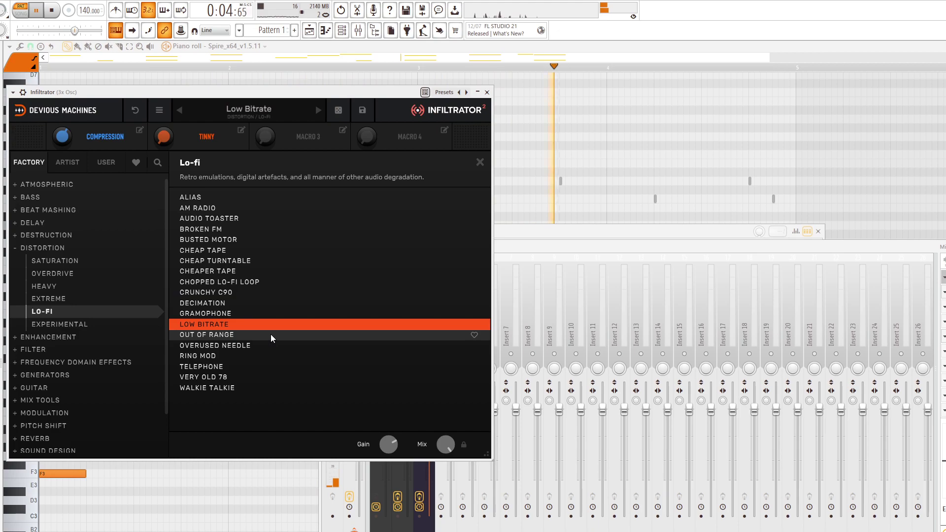
left_click(487, 92)
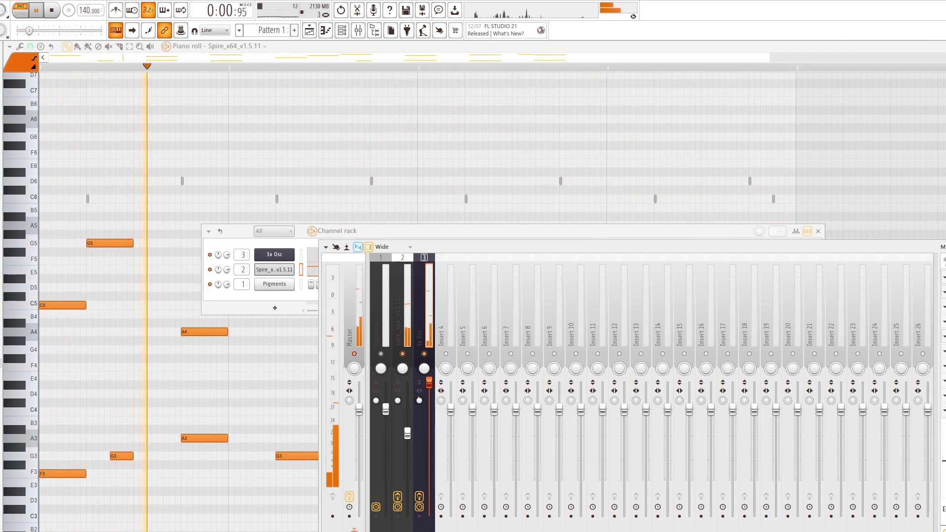
Cut all of Spire's melody notes from the piano roll of Pattern 1 and restart playback.
left_click(943, 381)
left_click(354, 182)
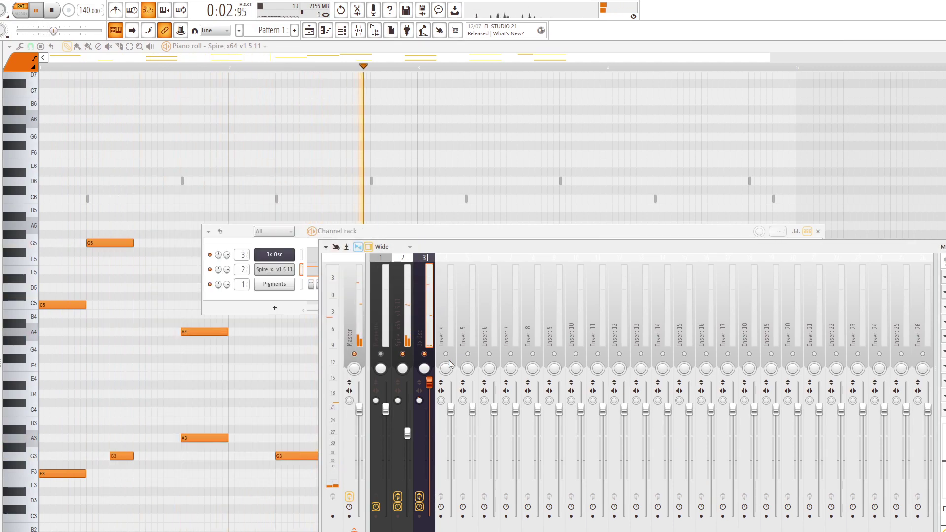
left_click(309, 255)
right_click(258, 244)
right_click(258, 243)
key("ctrl+x")
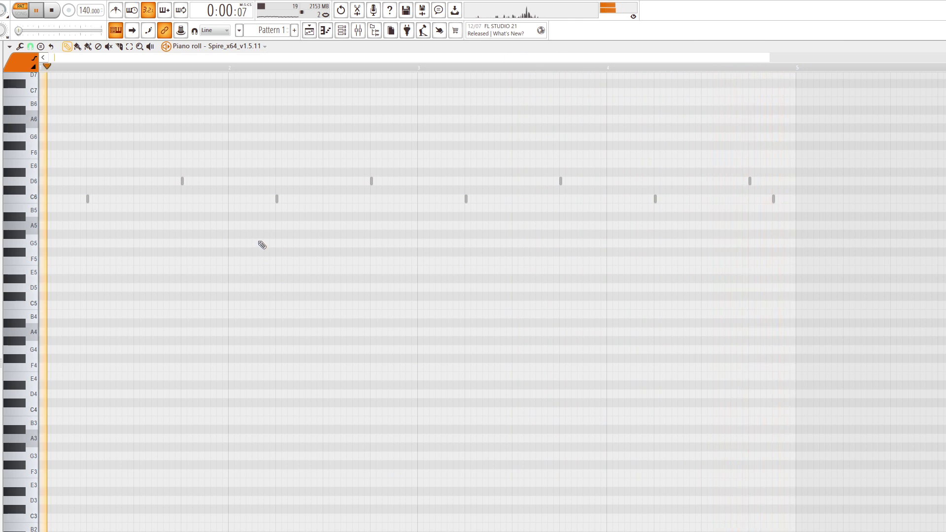
key("space")
key("space")
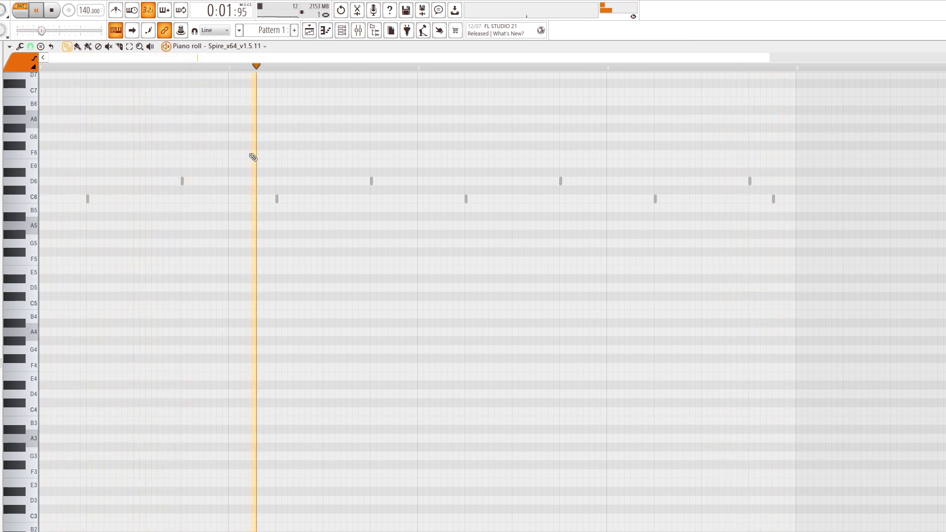
Delete the 3x Osc notes in bars 2 and 4, add a C6 note near the end of bar 3, and stop playback.
right_click(276, 198)
right_click(276, 199)
right_click(371, 183)
right_click(655, 199)
right_click(749, 181)
right_click(773, 199)
right_click(561, 181)
left_click(560, 181)
left_click(585, 198)
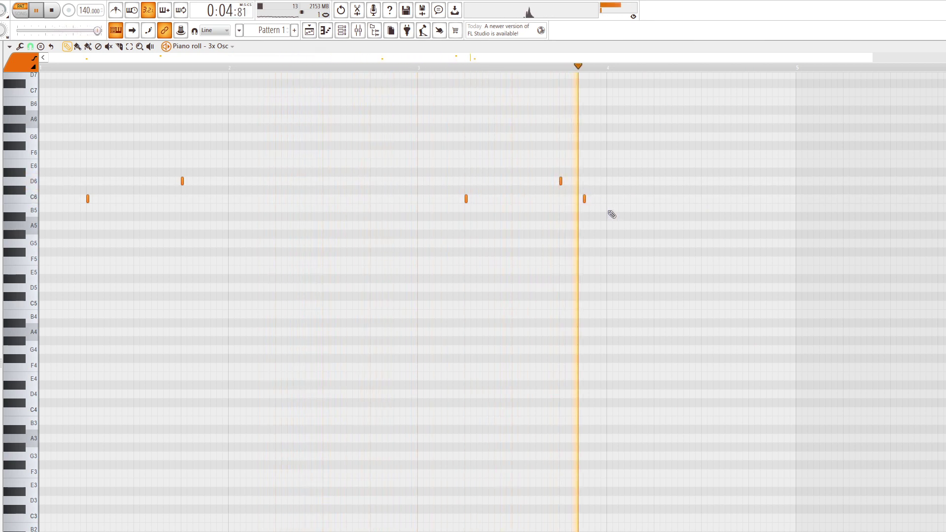
key("F6")
key("space")
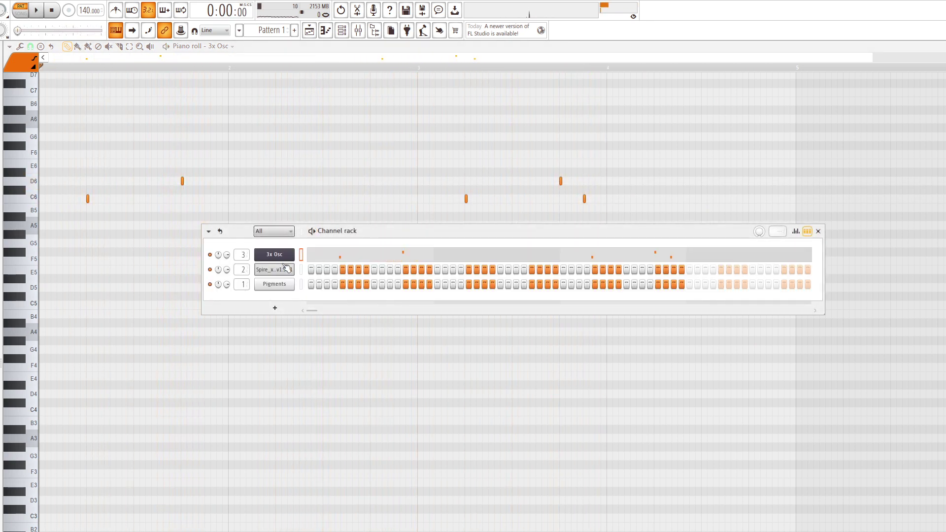
Bring up Spire's empty notes, place a half-bar C4 bass note at the start of bar 1 and play it.
left_click(286, 268)
key("F6")
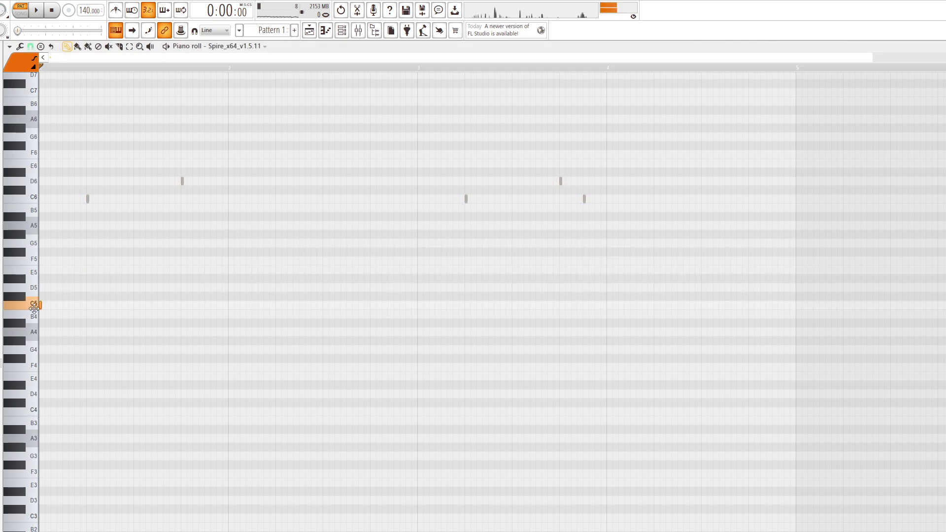
left_click(67, 439)
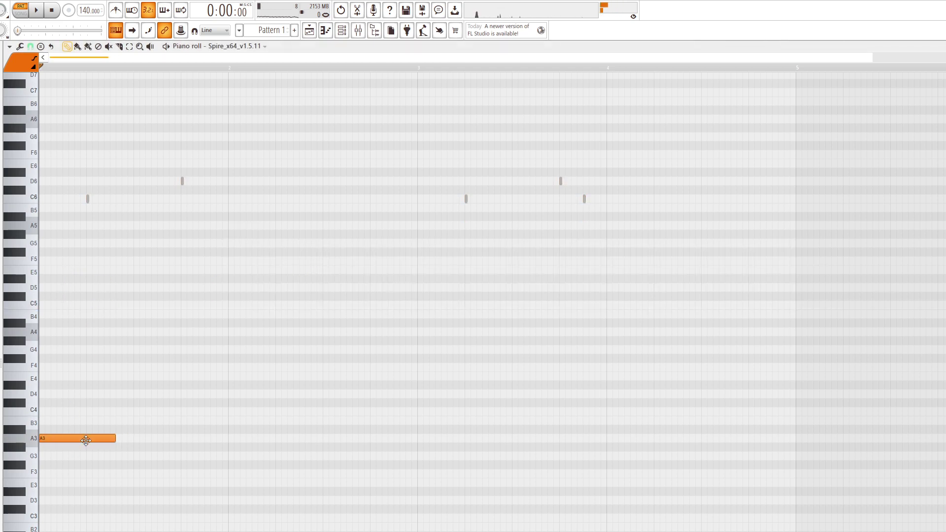
mouse_move(117, 444)
left_mouse_down()
mouse_move(87, 429)
mouse_move(88, 411)
left_mouse_up()
key("space")
key("space")
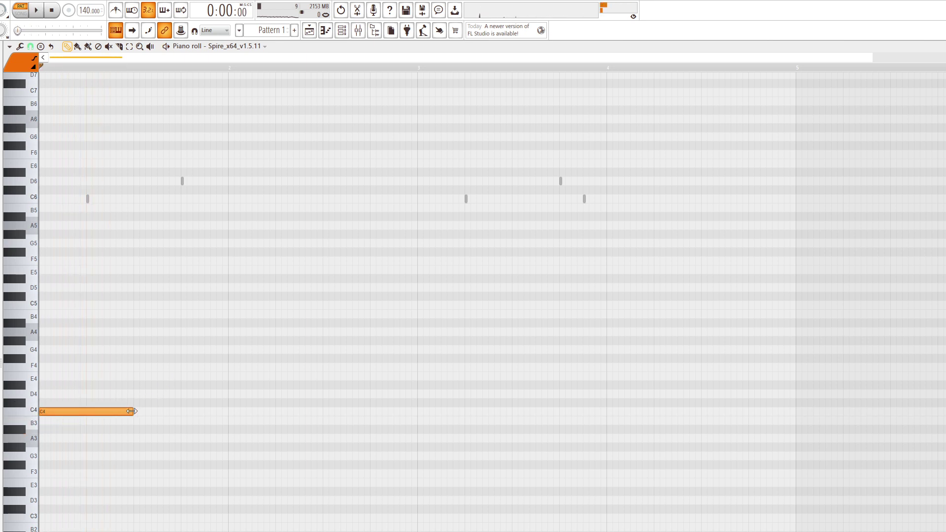
Try a half-bar A4 note in the second half of bar 1 during playback and remove it.
left_click(139, 338)
key("space")
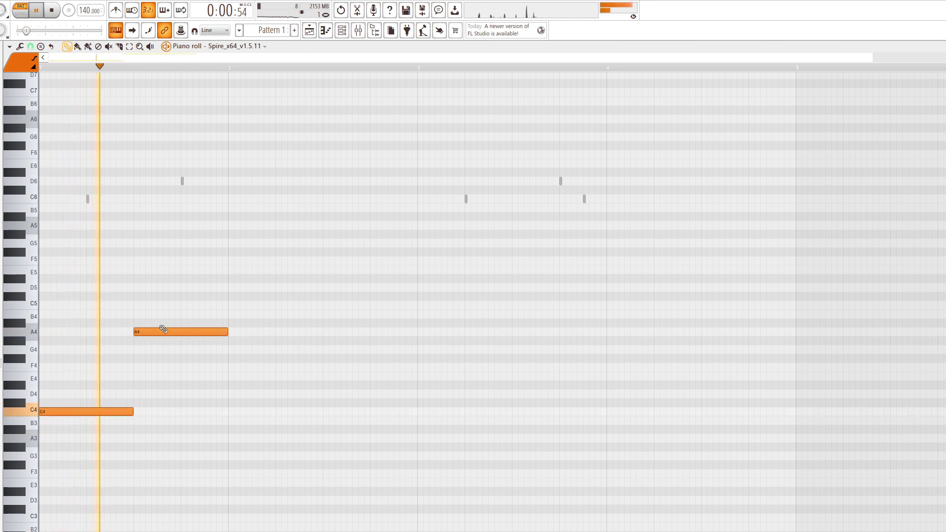
right_click(175, 330)
key("space")
Raise the bar 1 bass note to F4, try a G4 note after it and remove that note.
left_click_drag(128, 411, 128, 367)
left_click(142, 350)
key("space")
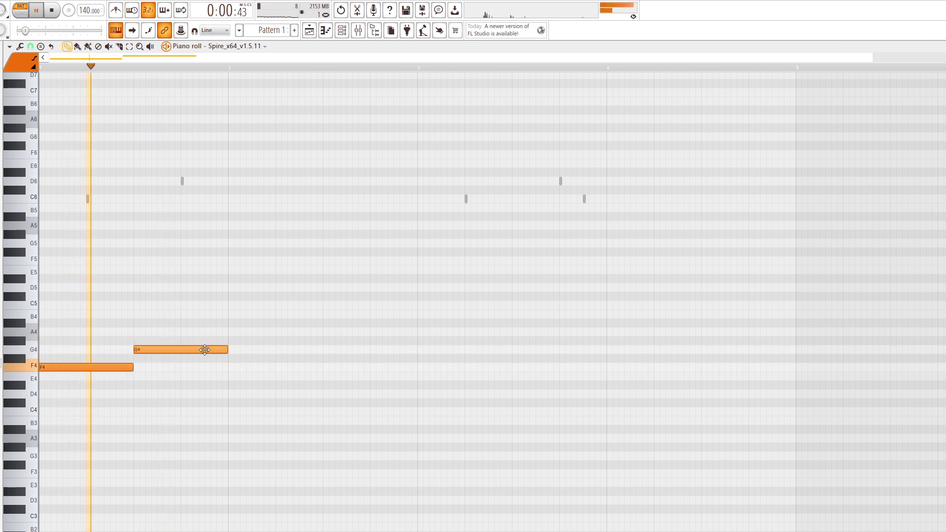
right_click(219, 349)
key("space")
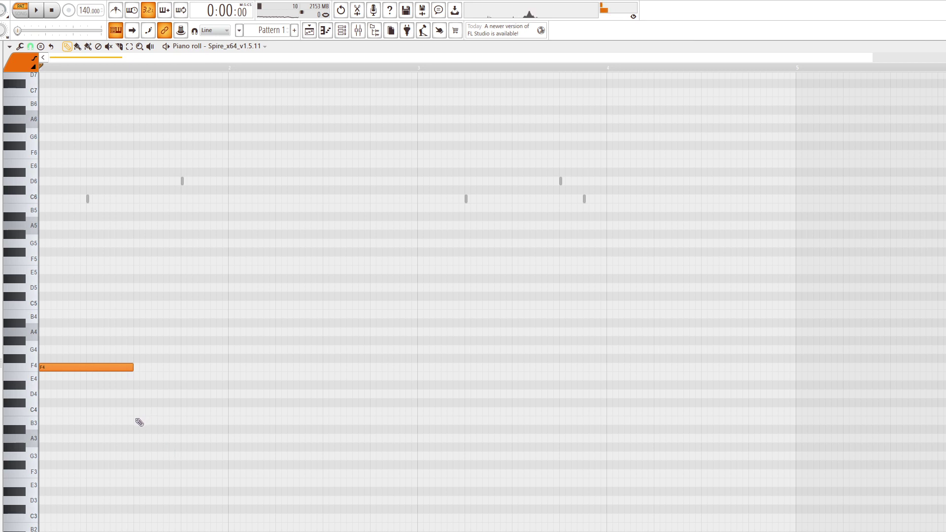
Extend the F4 note across all of bar 1 and add a full-bar A3 note in bar 2.
left_click_drag(223, 367, 228, 368)
left_click(230, 454)
key("space")
mouse_move(283, 455)
left_mouse_down()
mouse_move(281, 427)
mouse_move(279, 437)
left_mouse_up()
key("space")
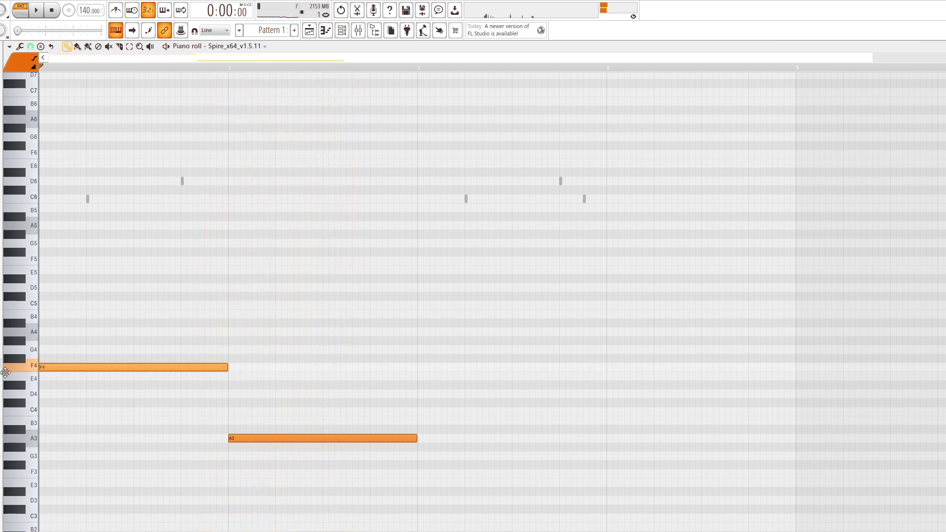
Lower the bar 1 bass note to E4 and replace the bar 2 note with a full-bar F3.
left_click_drag(4, 377, 4, 377)
right_click(237, 437)
left_click(238, 473)
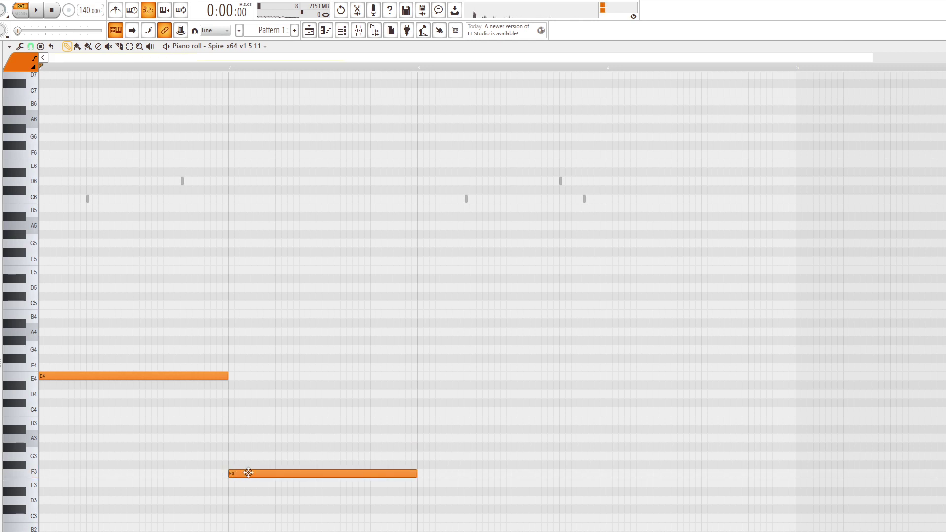
Copy the two bass notes into bars 3 and 4 and raise the bar 2 and bar 4 notes to G3.
key("space")
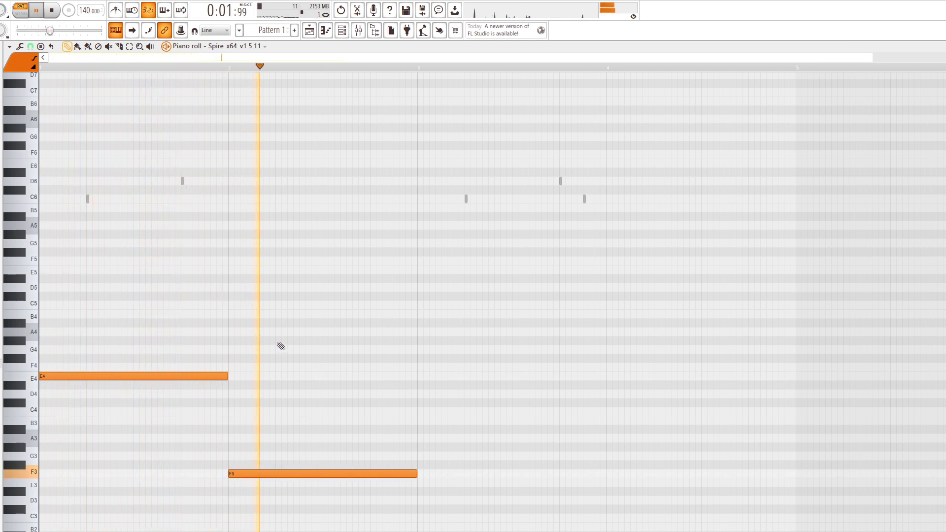
key("ctrl+b")
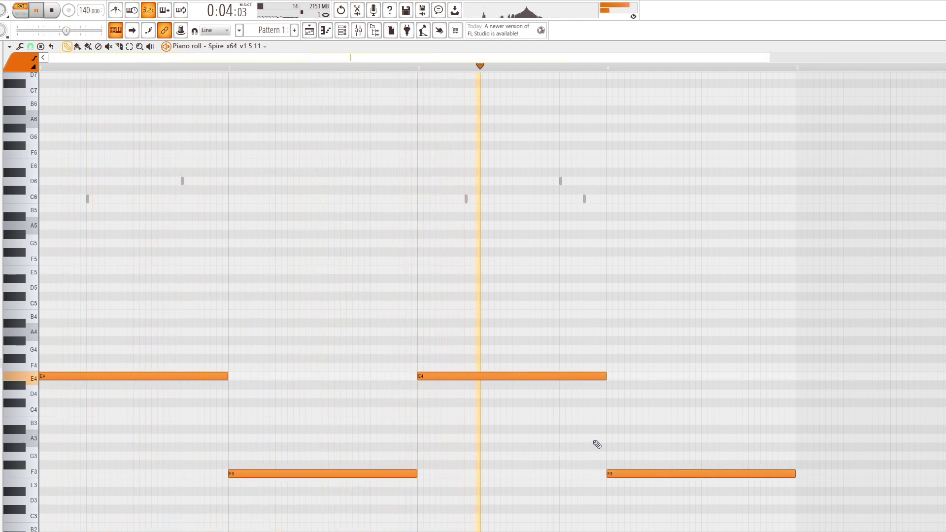
left_click_drag(648, 481, 285, 456, "ctrl")
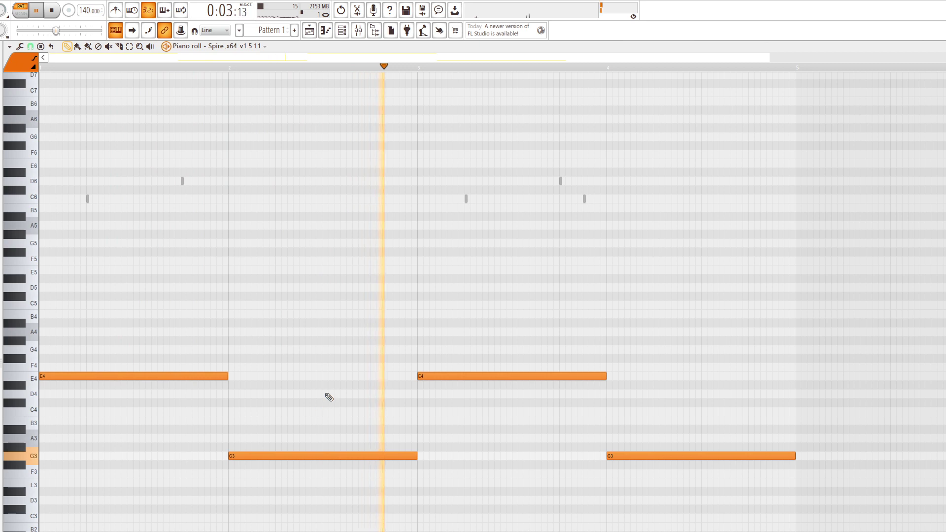
Add quarter-bar melody notes above the bass: F5, E5 and C5 in bar 1, G5 and D5 in bar 2.
scroll(192, 362, "up", 2)
left_click_drag(49, 316, 24, 314)
left_click_drag(227, 314, 87, 326)
left_click(87, 325)
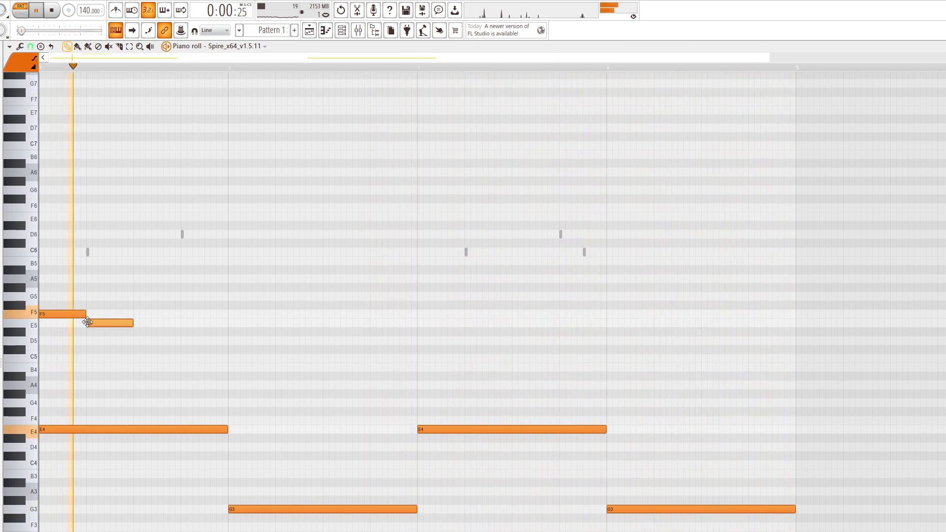
key("space")
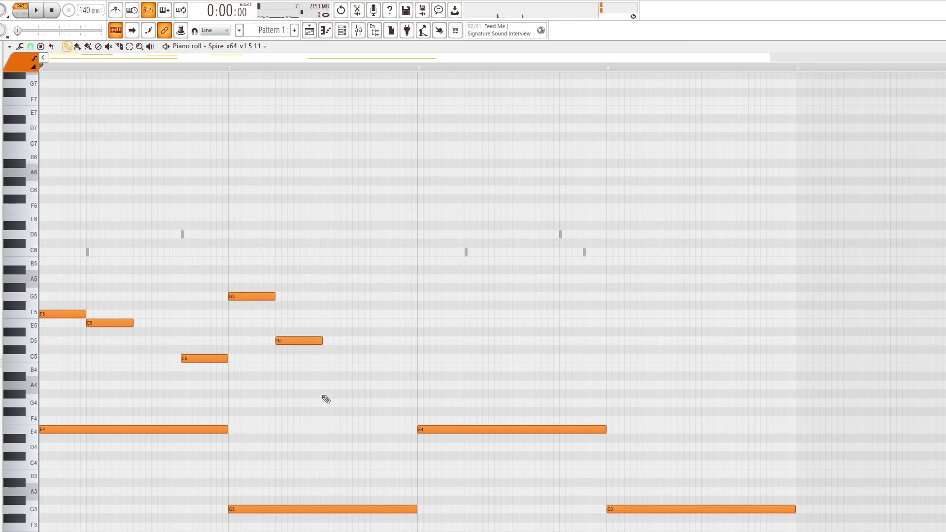
Play back the melody and add short C5 and D5 notes following the D5 in bar 2.
key("space")
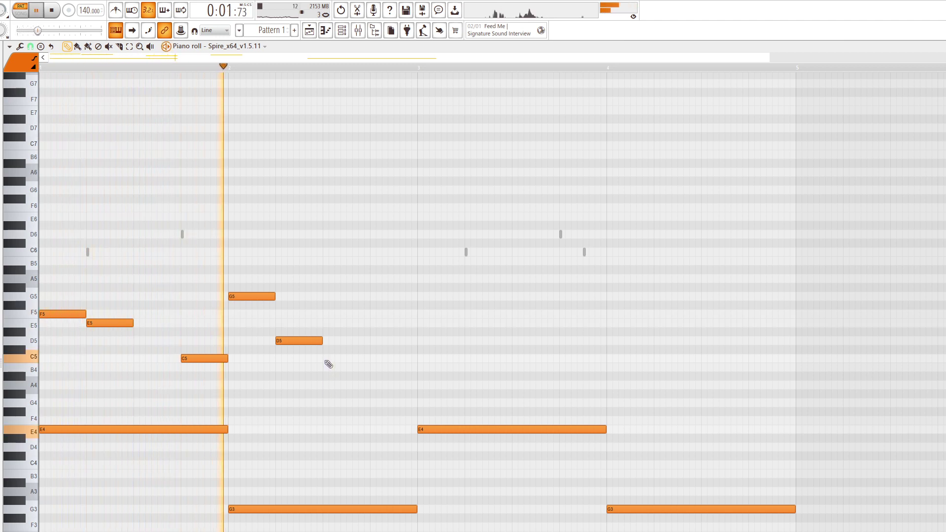
key("space")
left_click(326, 359)
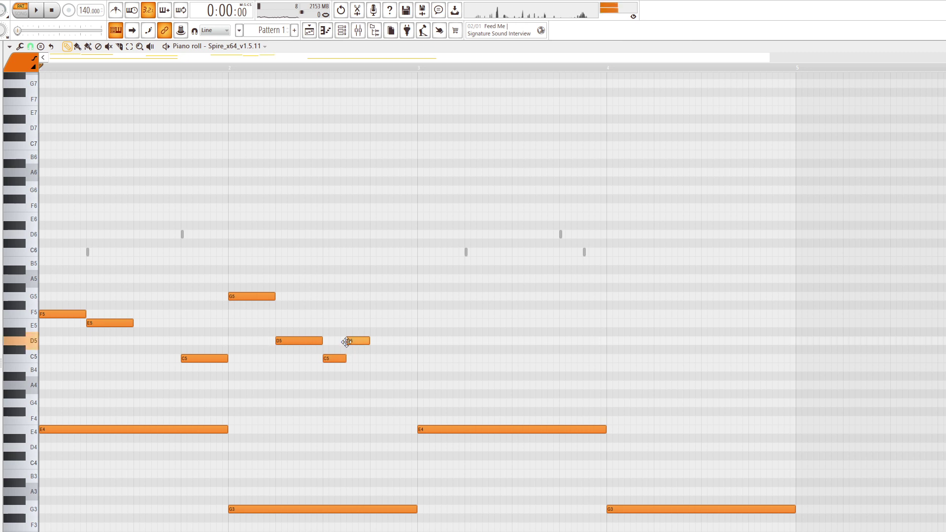
Raise bar 2's two short notes to D5 and E5 and end the bar with a quarter-bar D5 note.
key("space")
left_click_drag(393, 359, 417, 360)
key("space")
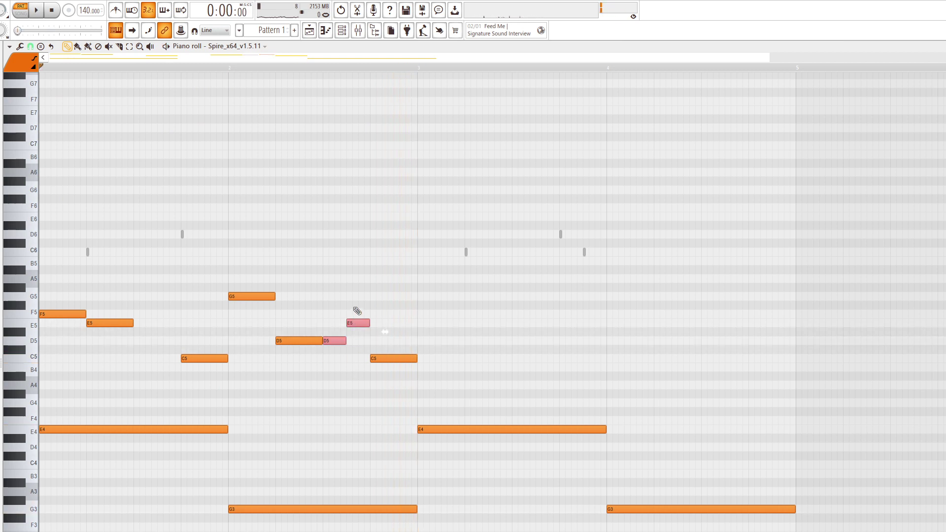
left_click_drag(380, 348, 380, 340)
key("space")
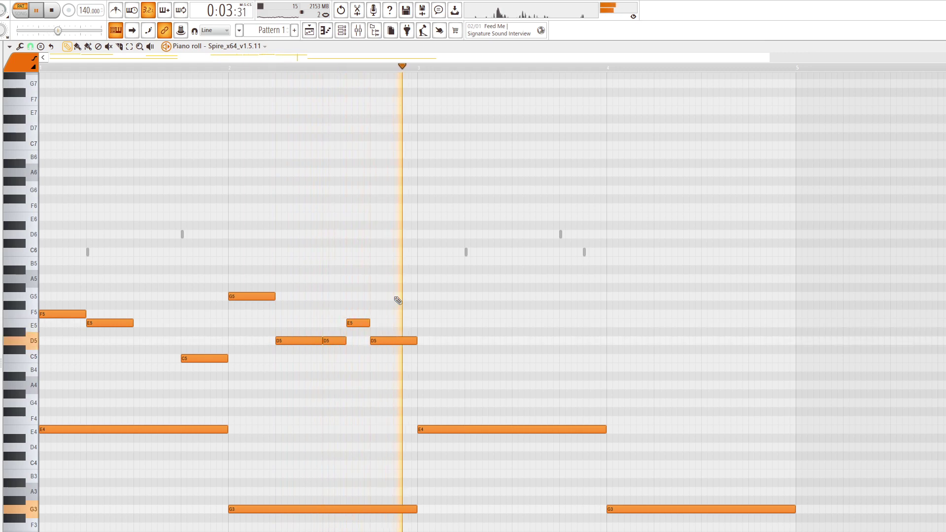
Select Spire's upper melody notes in bars 1 and 2 and duplicate them into bars 3 and 4.
key("space")
left_click_drag(481, 388, 49, 289)
key("ctrl+b")
Move Spire's bass notes to C4 in bar 3, A3 in bar 4 and F4 in bar 1, checking with playback.
key("space")
key("ctrl+d")
left_click_drag(448, 429, 447, 466)
left_click_drag(640, 509, 641, 486)
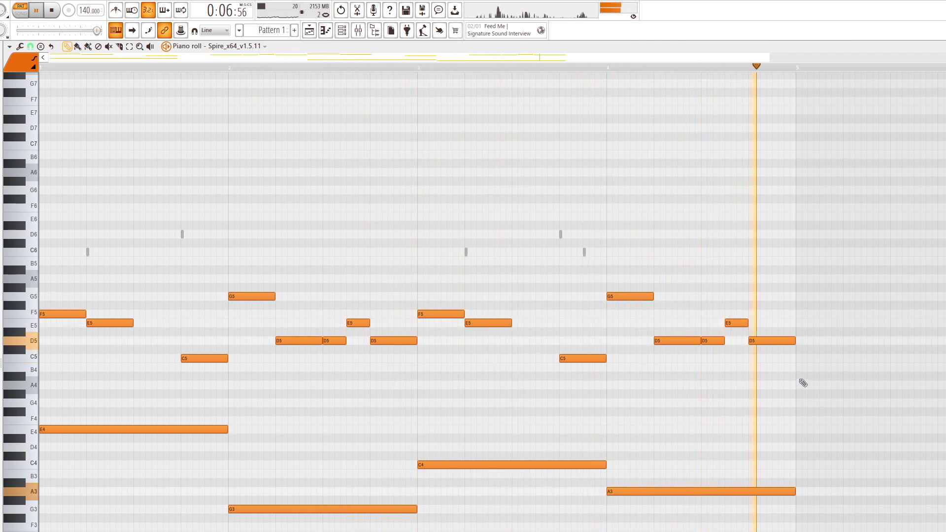
key("space")
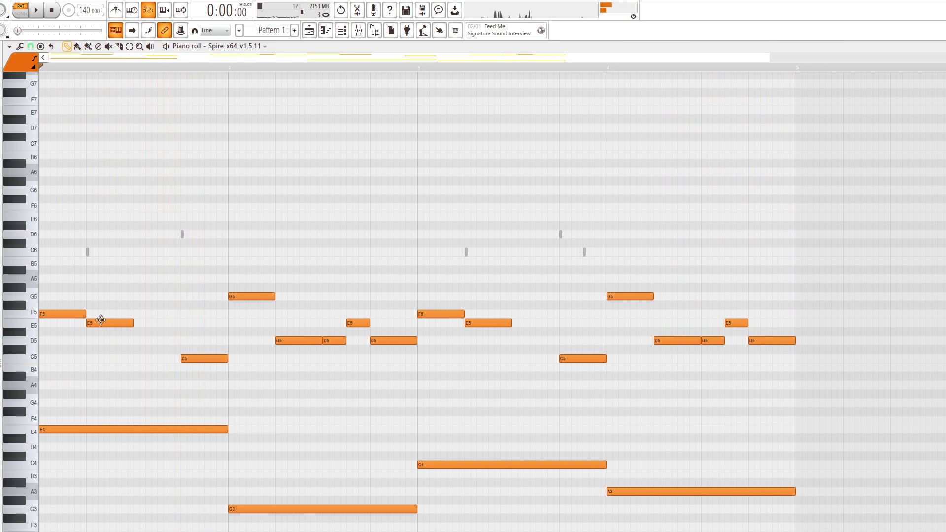
left_click_drag(107, 424, 97, 417)
key("space")
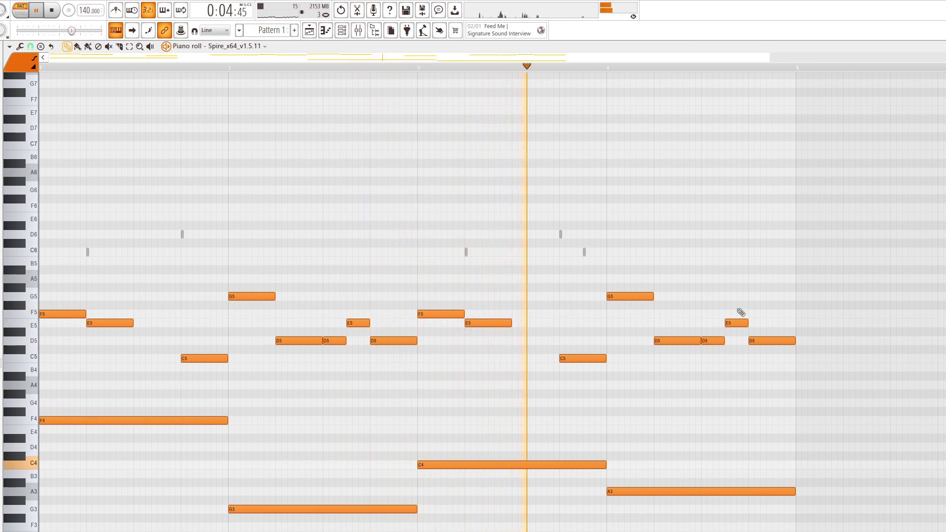
Bring up the 3x Osc notes together with the channel rack and mixer during playback.
right_click(585, 252)
right_click(584, 251)
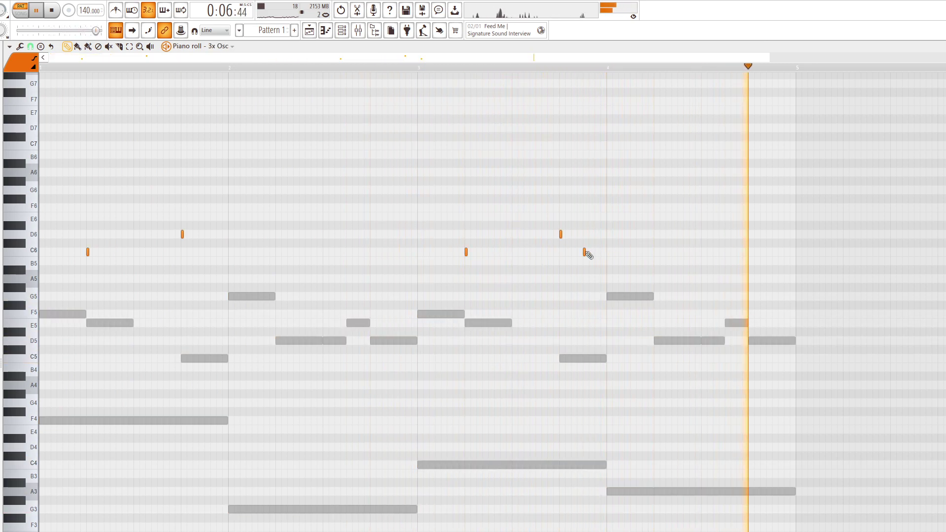
key("F6")
key("F9")
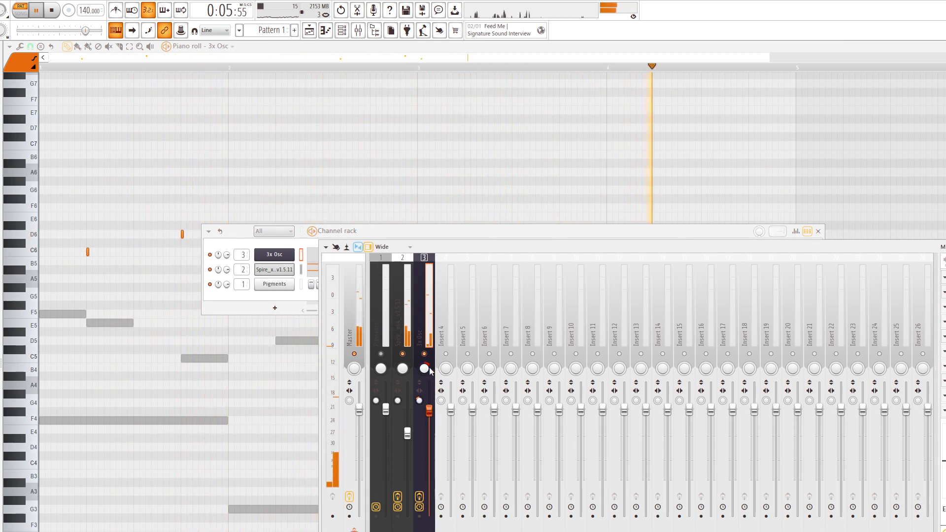
left_click(279, 301)
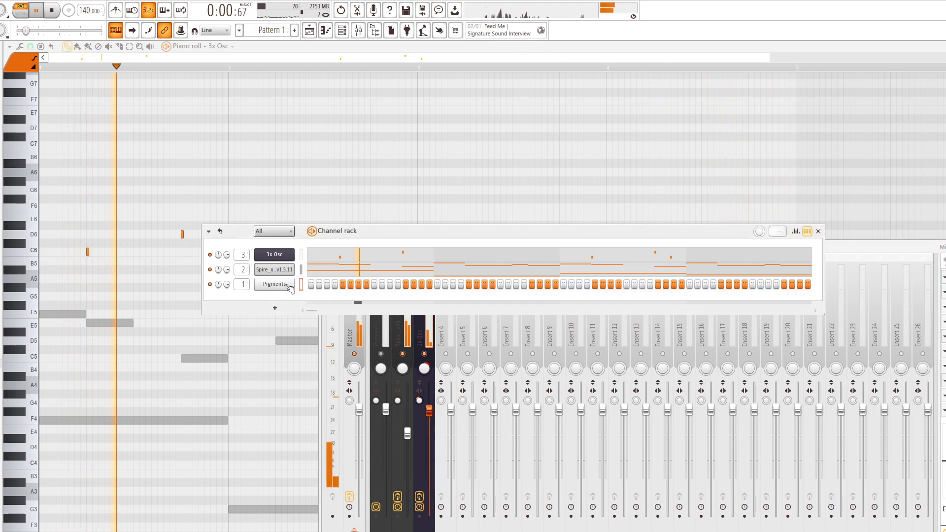
Open Pigments and load the liked preset Bells Of Granular.
left_click(289, 287)
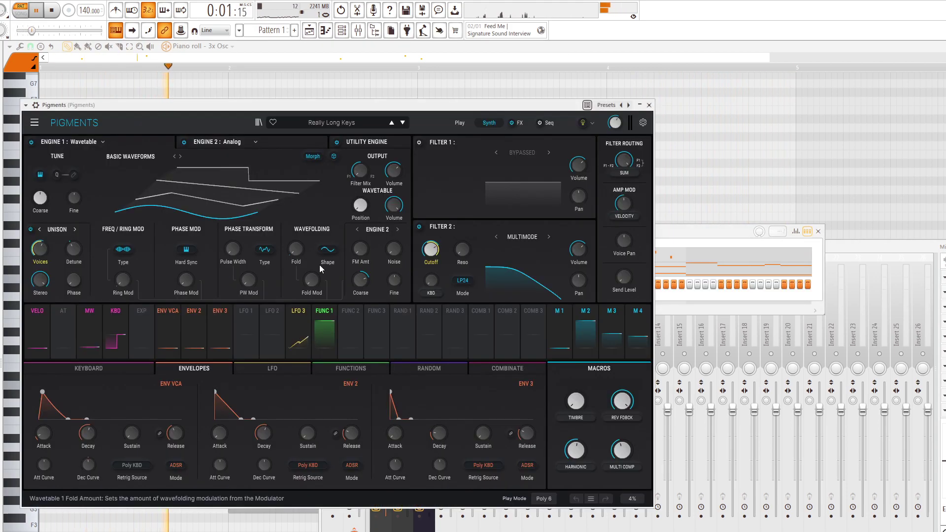
left_click(258, 123)
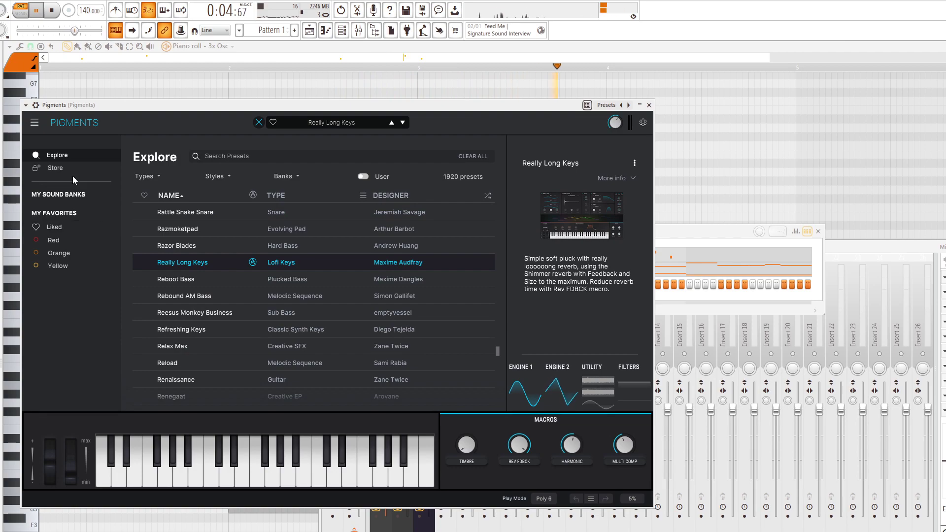
left_click(69, 228)
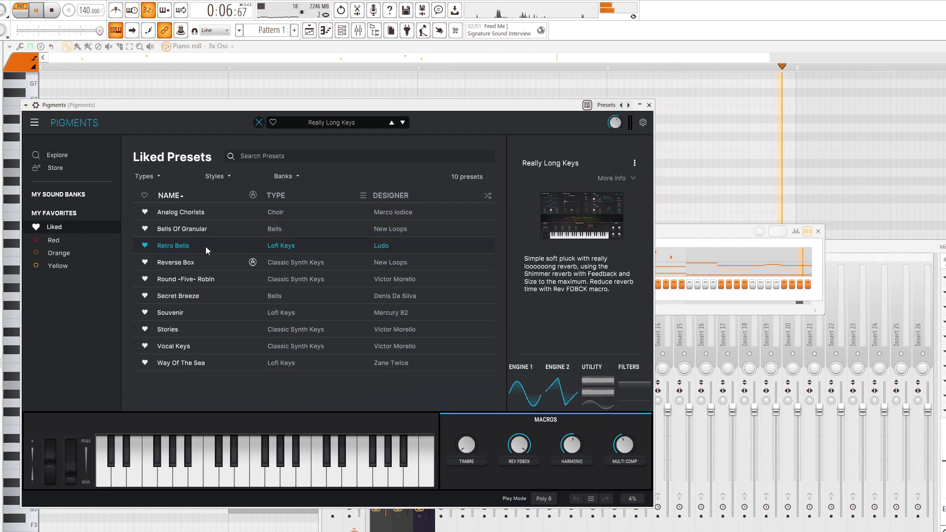
double_click(207, 231)
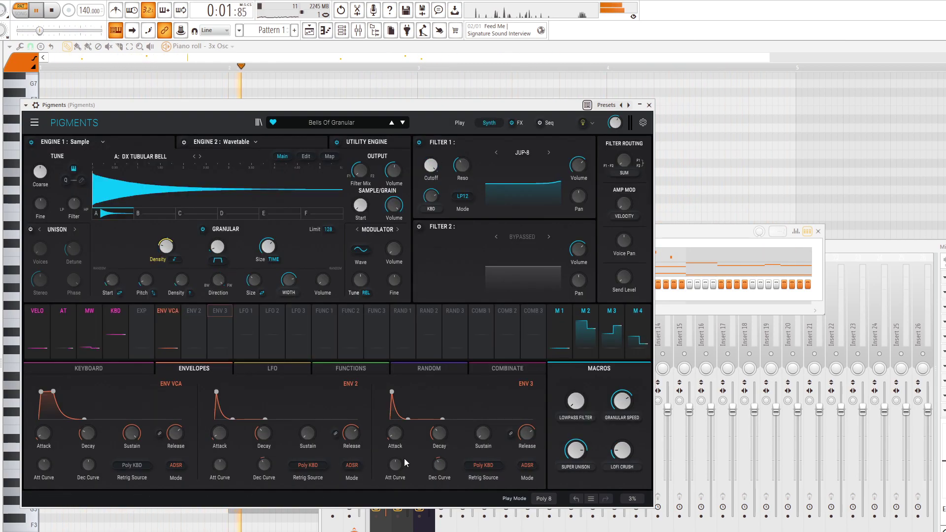
Draw a full-bar F5 note in bar 1 of Pigments' piano roll and check its mixer level.
left_click(649, 105)
left_click(305, 284)
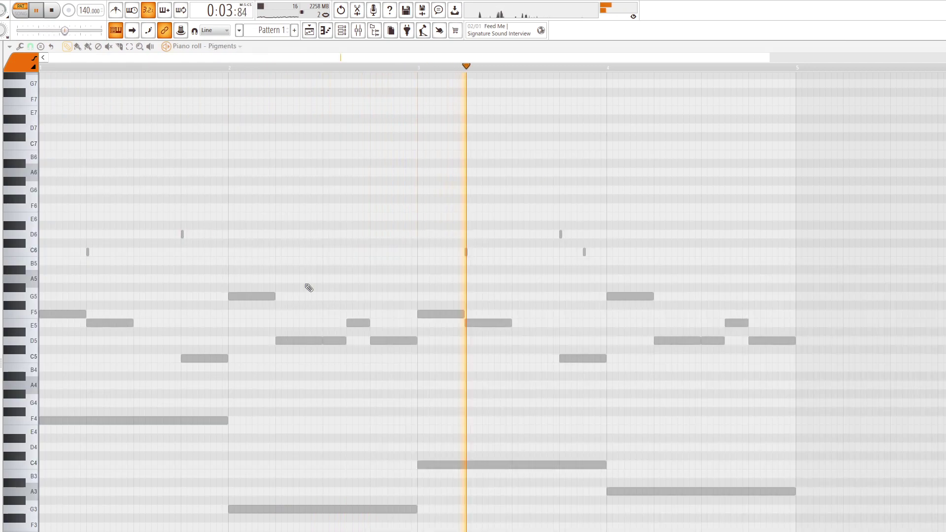
left_click_drag(43, 308, 14, 319)
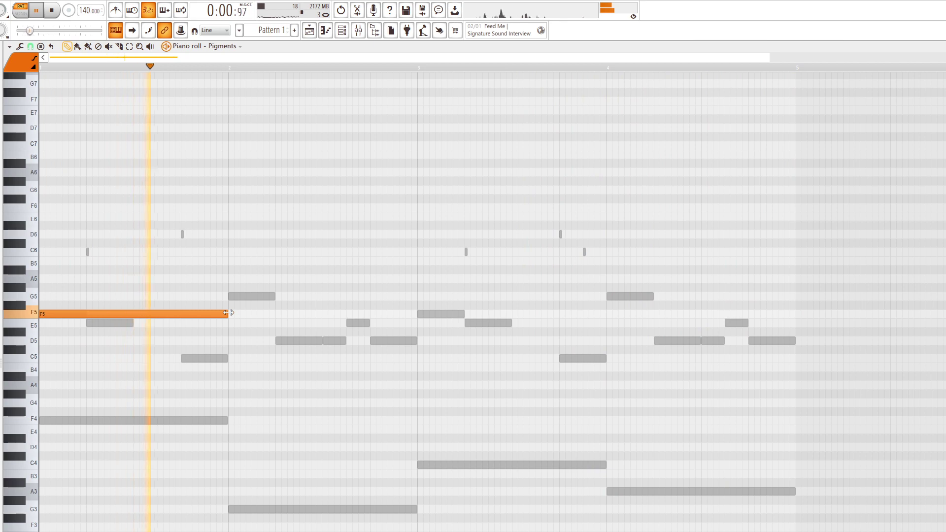
key("F6")
key("F9")
key("space")
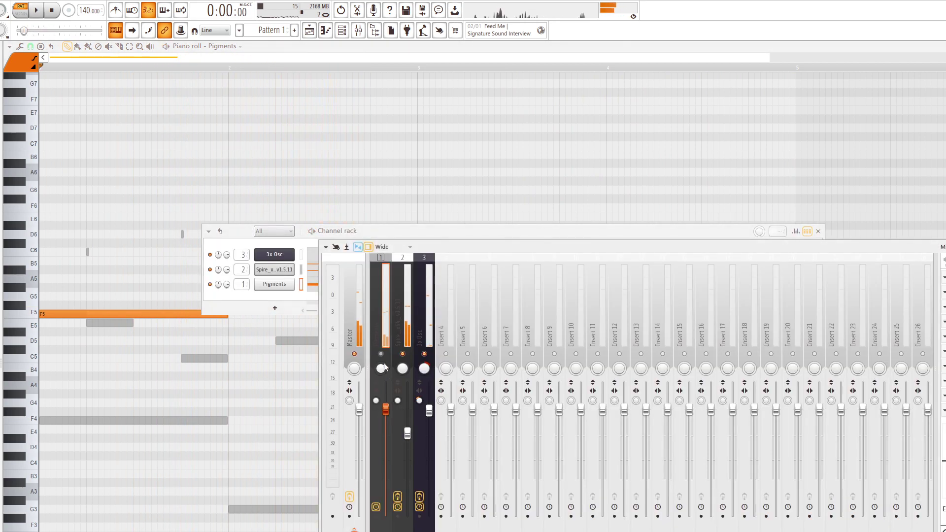
Replace the Pigments F5 note with a full-bar C6 note in bar 1 and play it.
key("space")
key("F7")
right_click(140, 314)
left_click(55, 250)
key("space")
Load the liked preset Reverse Box in Pigments.
key("F6")
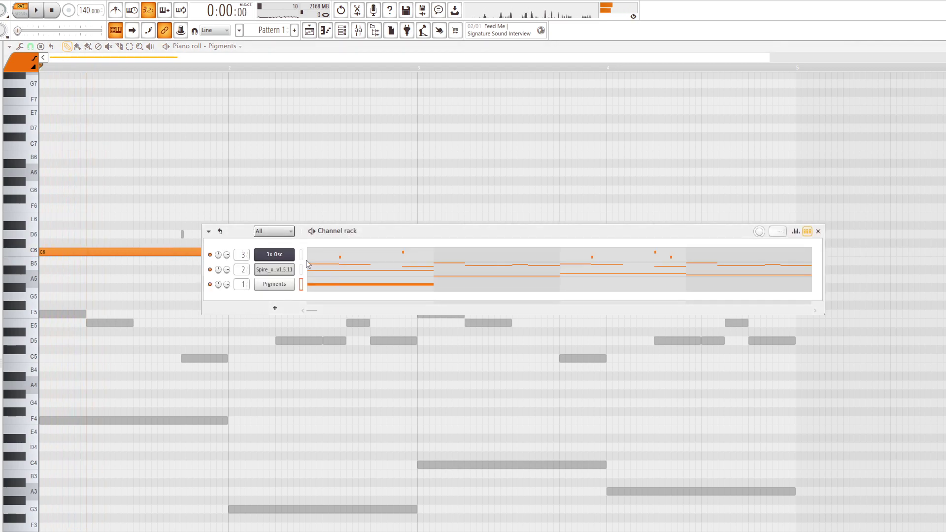
left_click(276, 284)
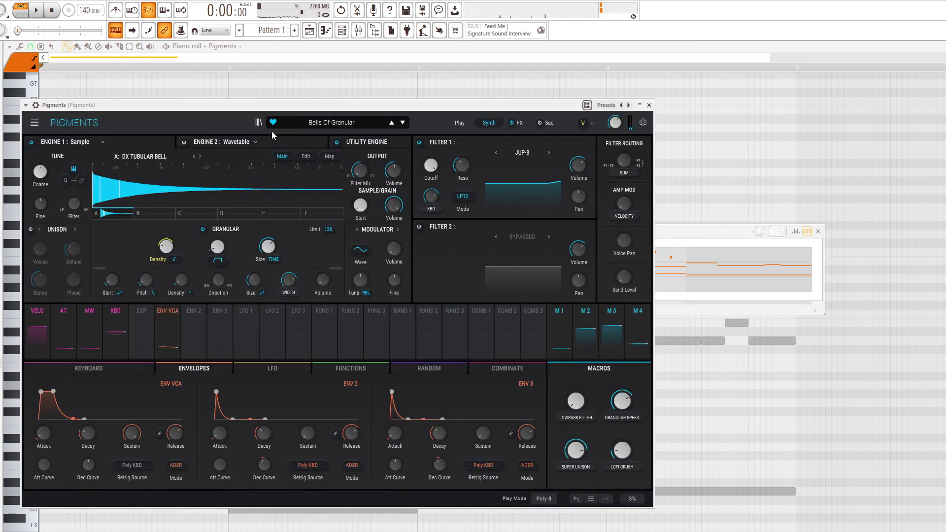
left_click(258, 122)
left_click(217, 263)
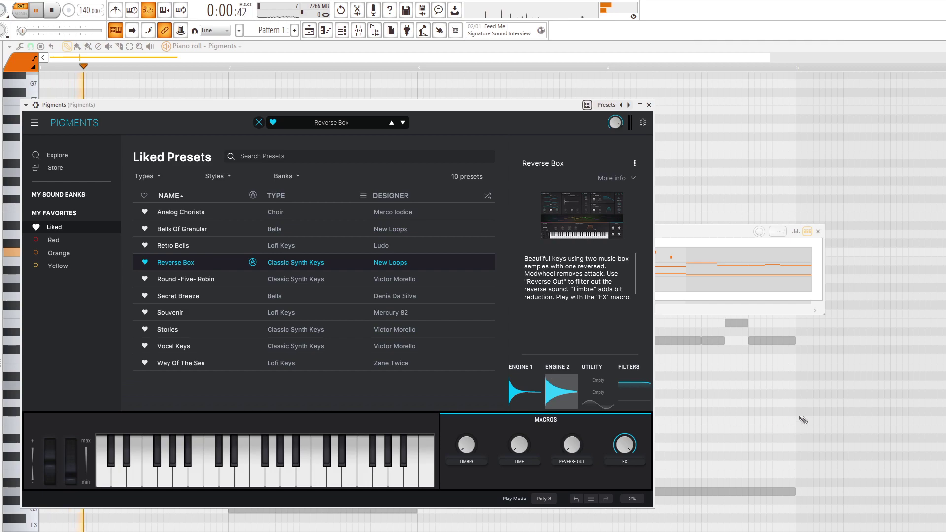
Audition the Reverse Box sound with the pattern, stop playback and return to the Pigments window.
key("space")
right_click(859, 319)
key("space")
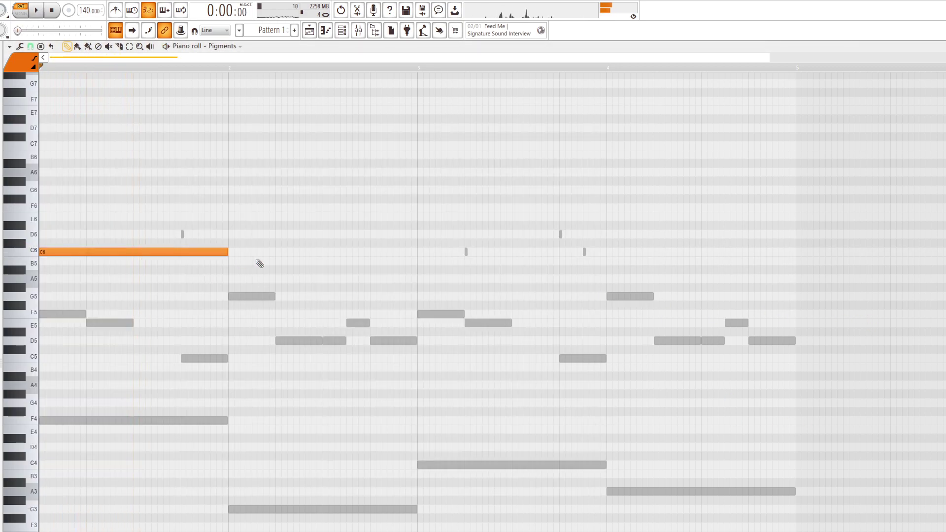
key("Tab")
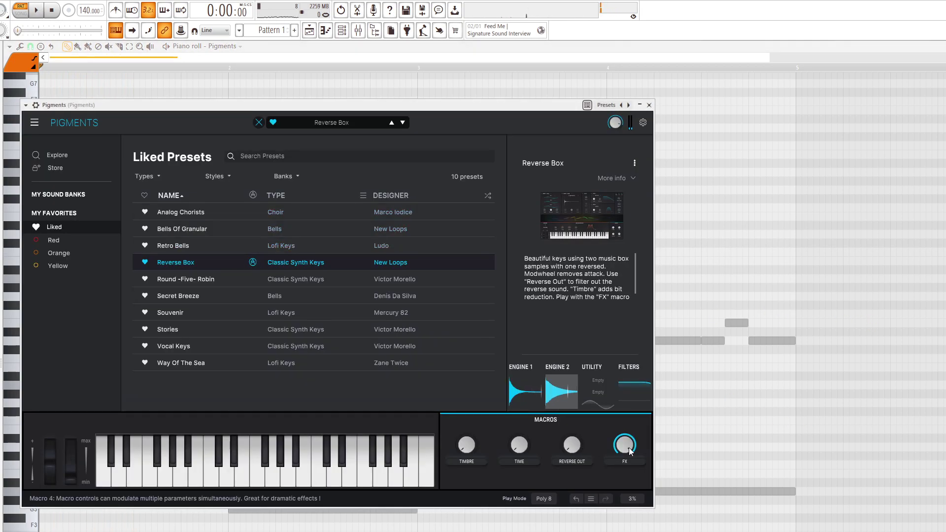
Examine the Reverse Box patch's synth engines and its keyboard, envelope, LFO, function, random and combinate modulation pages.
left_click(257, 122)
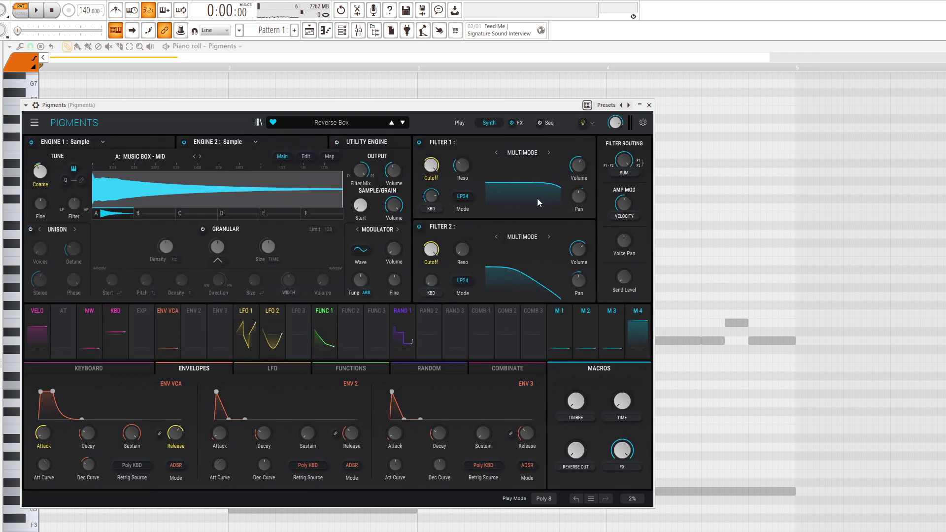
left_click(112, 141)
left_click(132, 141)
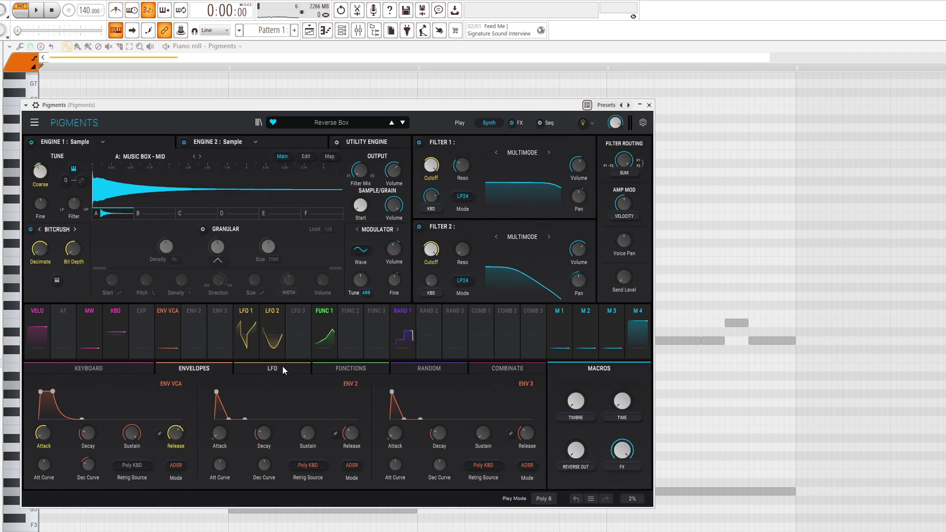
left_click(127, 368)
left_click(197, 369)
left_click(295, 367)
left_click(343, 370)
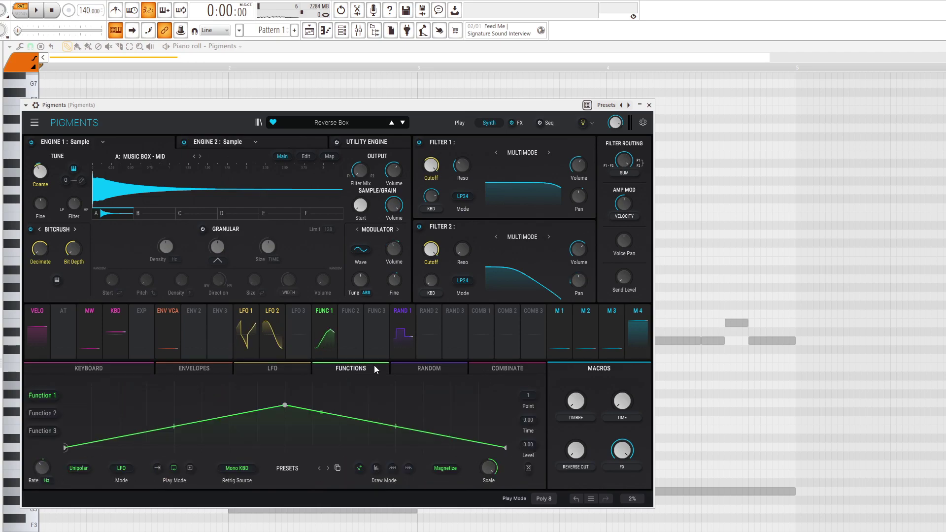
left_click(429, 370)
left_click(512, 371)
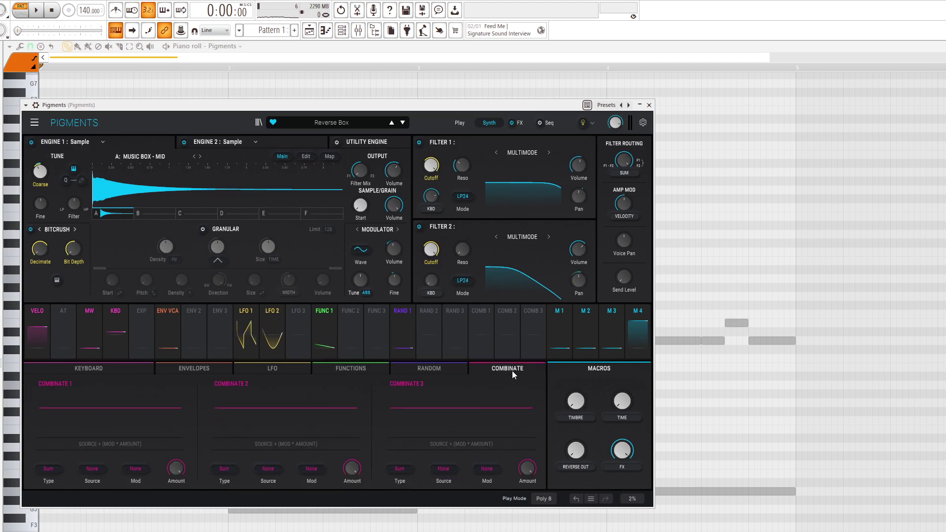
Lower the Reverse Box FX macro slightly and shorten the C6 note in bar 1 to about 1.6 beats.
left_click_drag(622, 449, 621, 497)
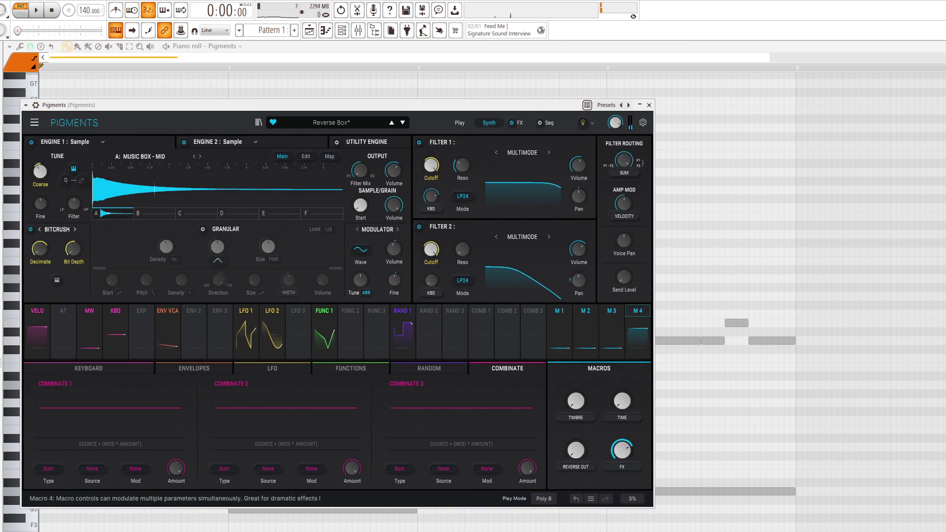
left_click(648, 105)
left_click_drag(226, 255, 118, 257)
key("space")
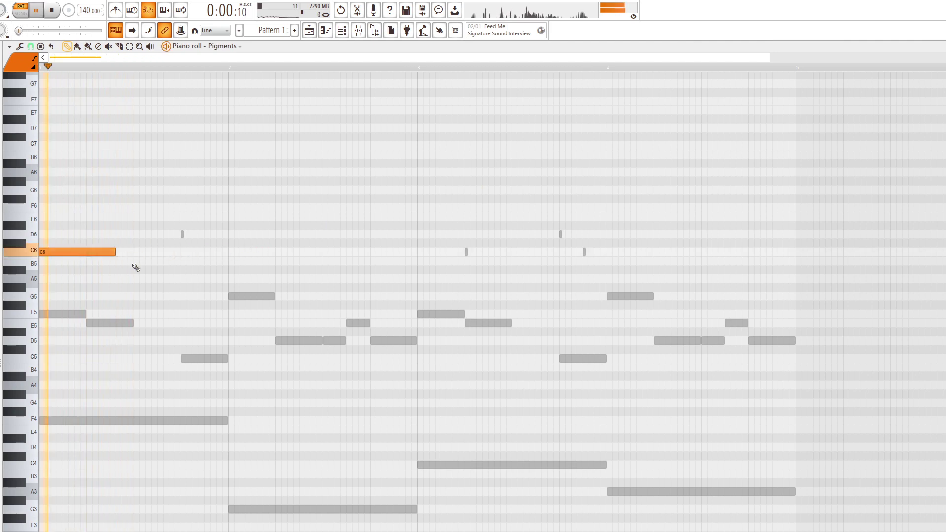
Draw Pigments notes G5 in bar 2, F5 and G5 in bar 3, and C5 and D5 in bar 4, and play them.
left_click(248, 296)
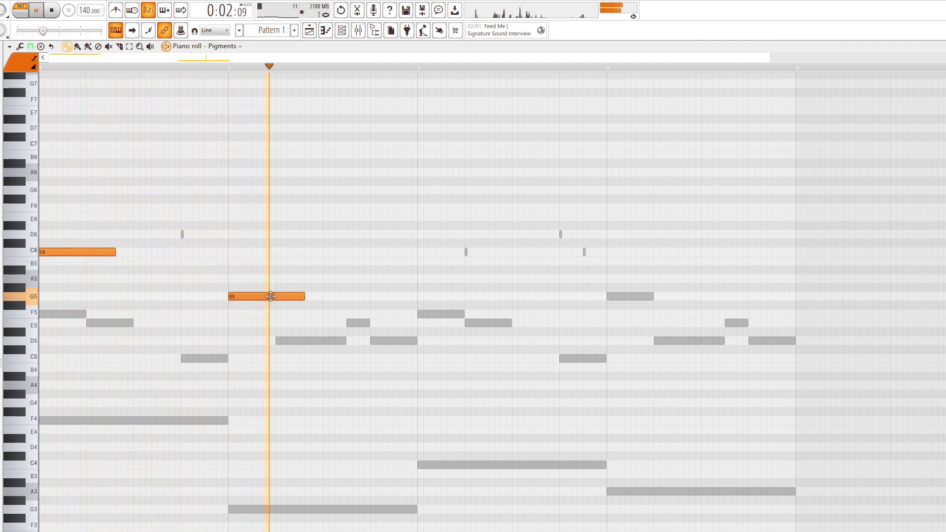
key("space")
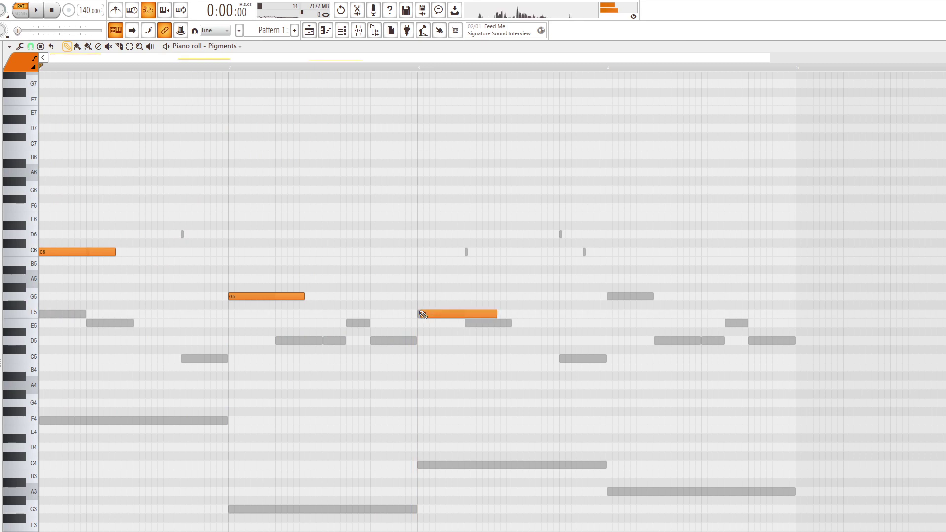
left_click_drag(437, 312, 416, 313)
left_click(612, 358)
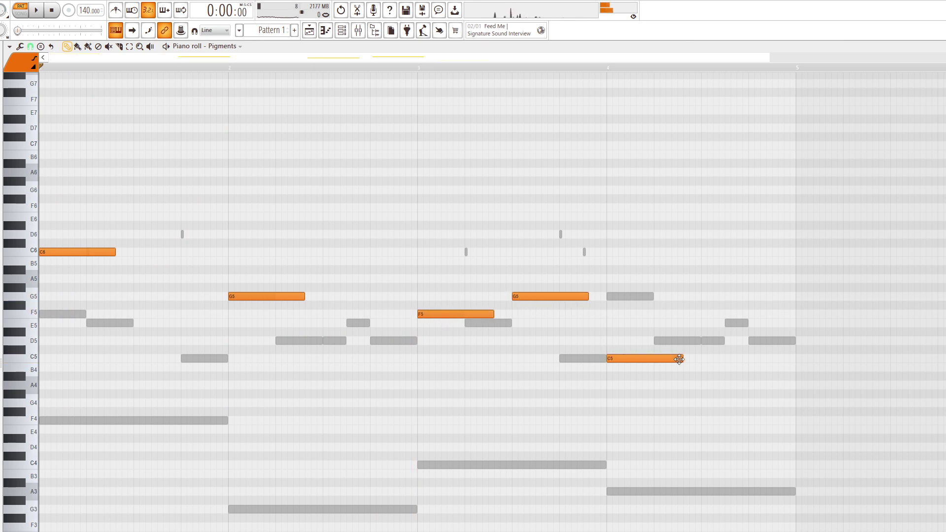
left_click(704, 341)
key("space")
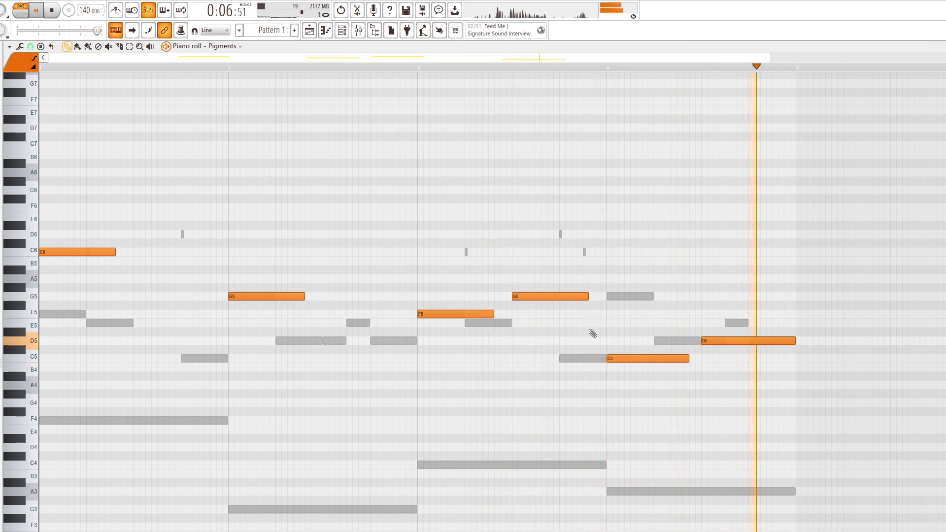
Add Fruity parametric EQ 2 to the Pigments mixer track and roll off the low and high frequencies.
key("F6")
key("F9")
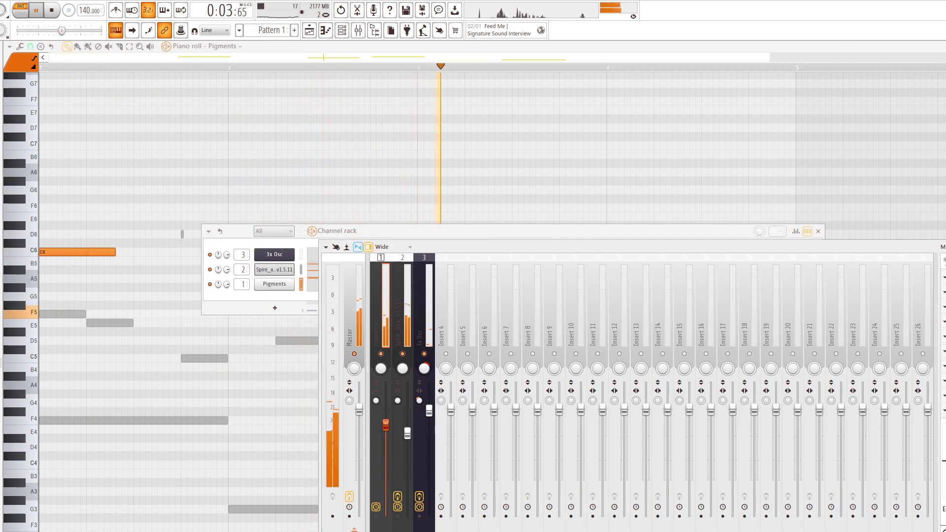
left_click_drag(105, 227, 138, 285)
left_click_drag(269, 226, 260, 285)
key("F9")
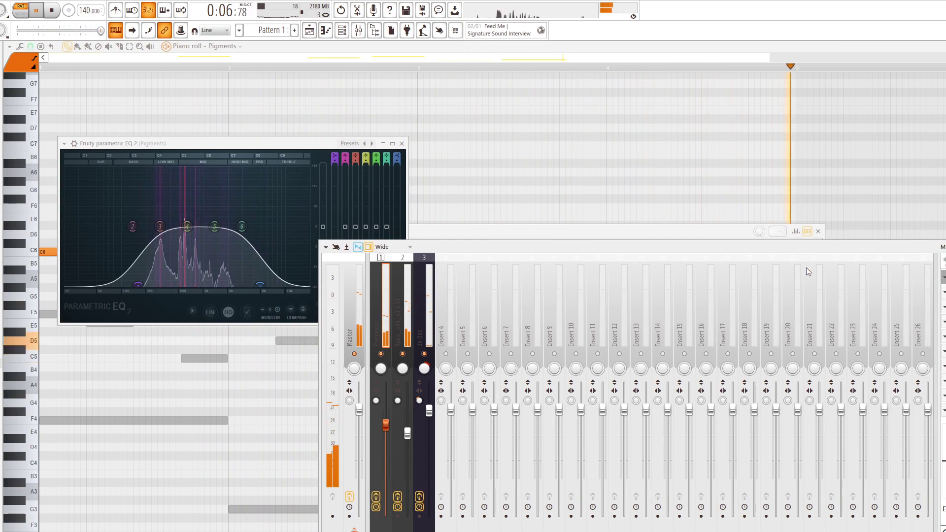
Try Absynth 5 on the Pigments track with the effects LR out of phase LP4, Contraband, They Come And Go and Grainspace Vowels.
left_click(746, 359)
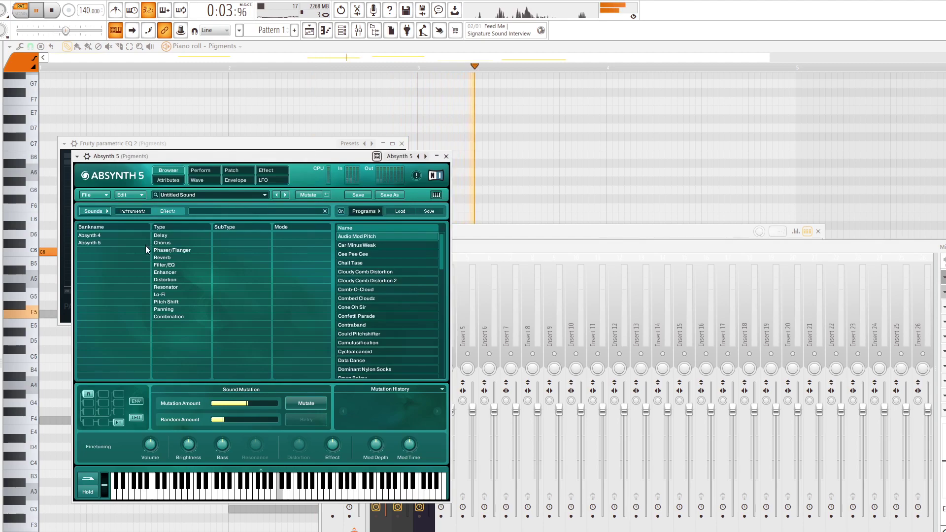
left_click(179, 272)
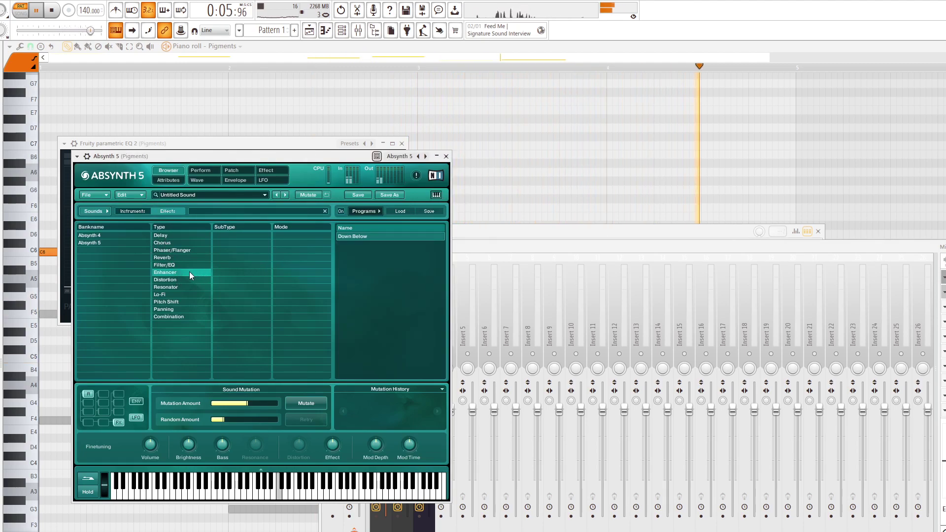
left_click(188, 272)
left_click(184, 265)
left_click(385, 254)
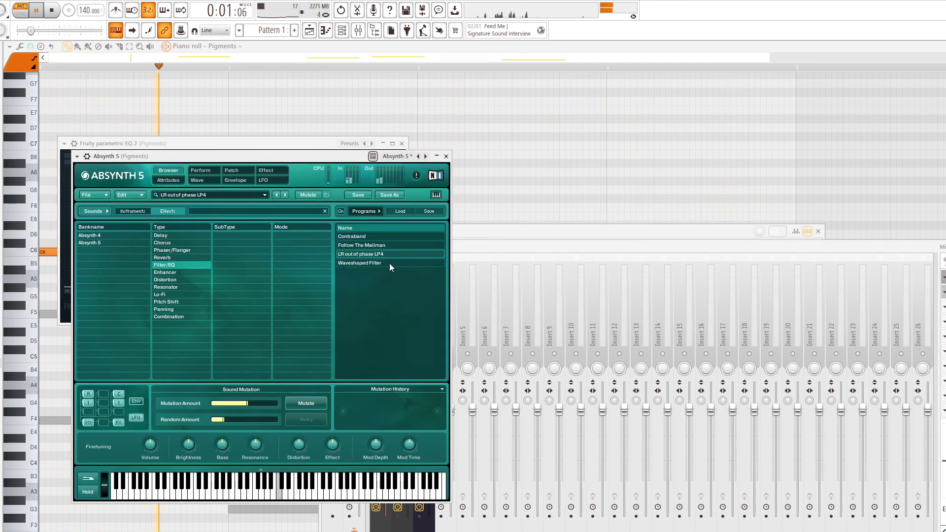
left_click(379, 236)
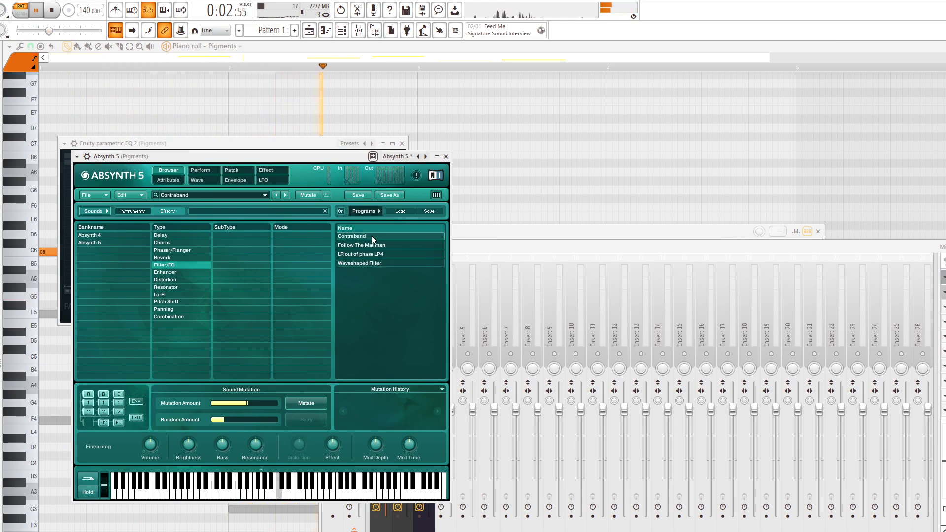
left_click(171, 235)
left_click(413, 245)
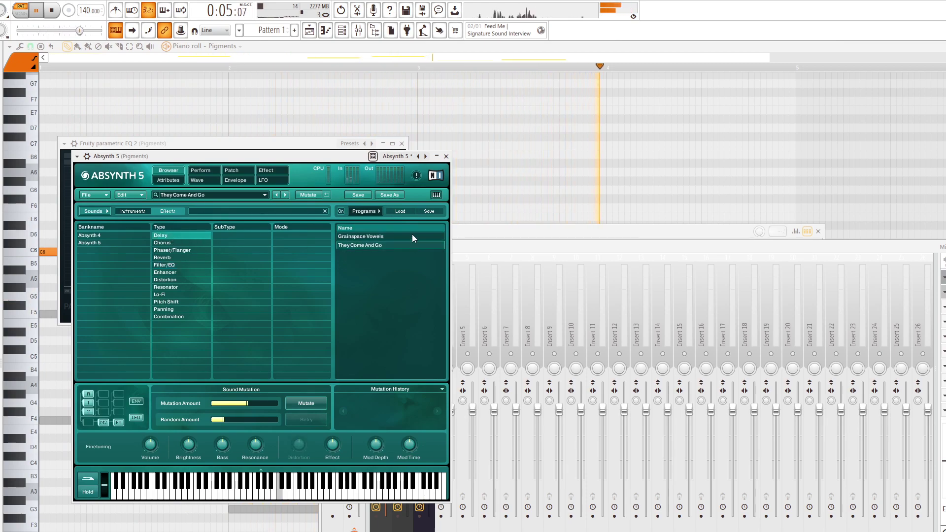
left_click(412, 234)
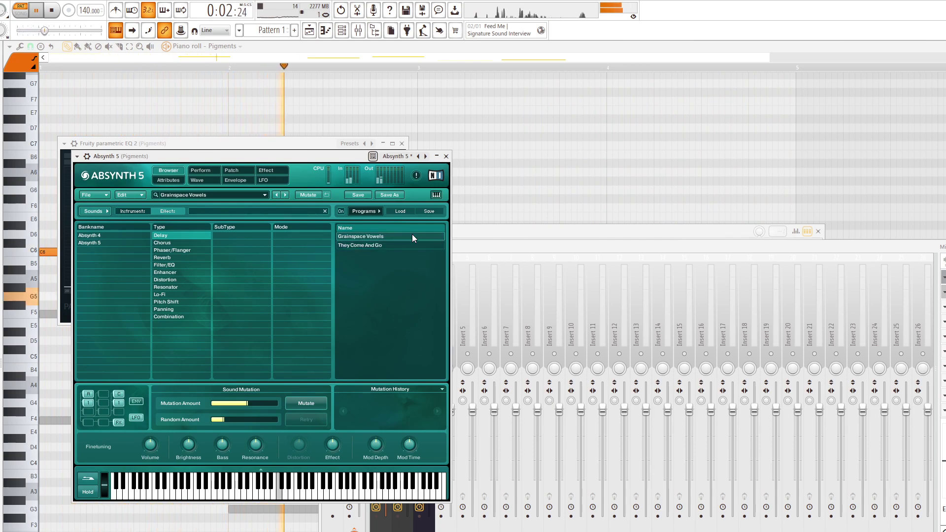
Try Convex with the SlapWash preset in place of Absynth 5 on the Pigments track.
left_click(921, 274)
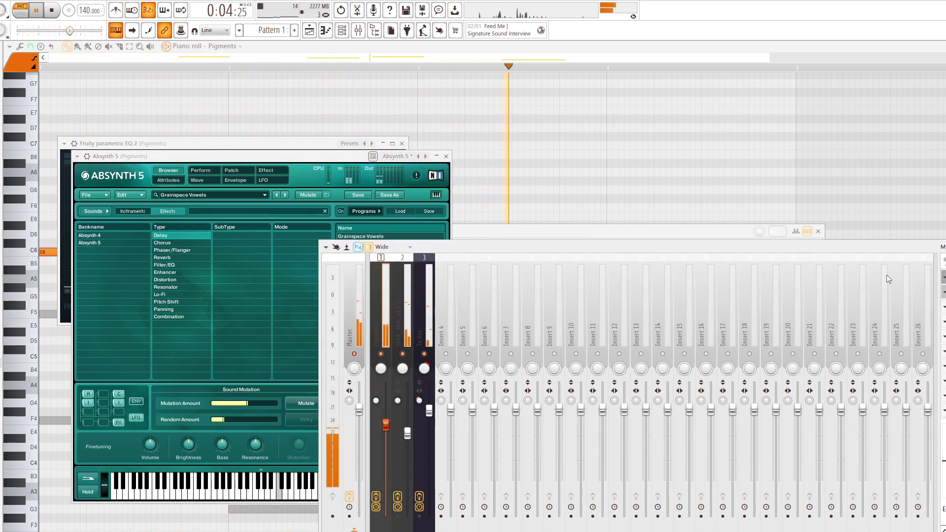
left_click(810, 47)
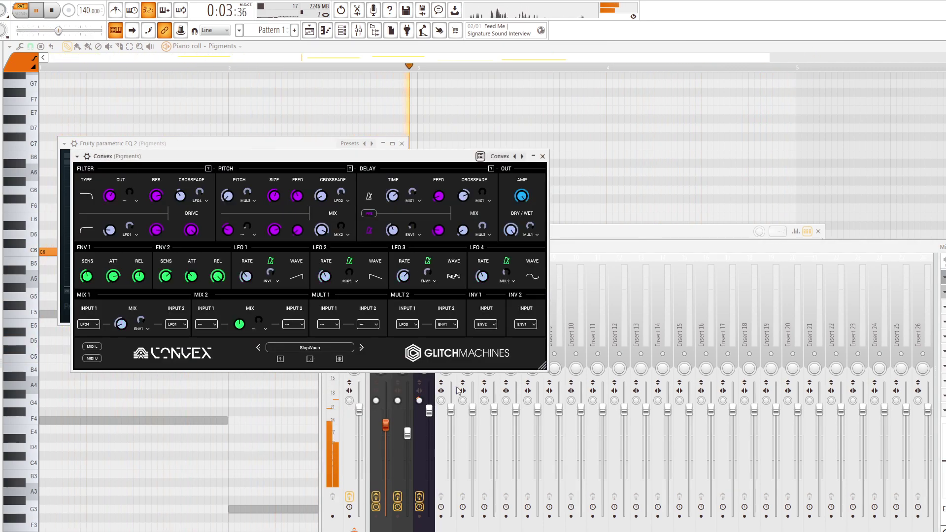
key("F9")
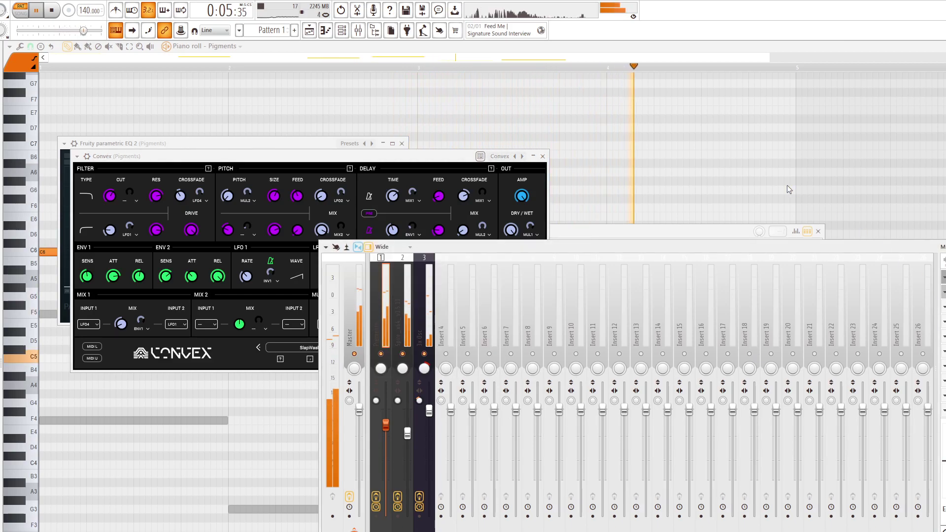
Replace Convex with FractureXT's Glass_Box preset, audition it with the pattern and lower the Pigments mixer level slightly.
key("space")
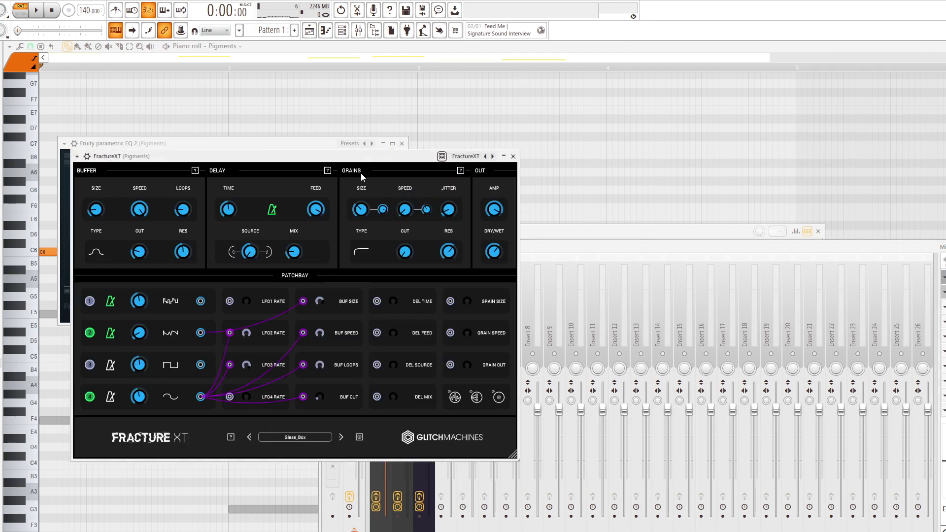
key("space")
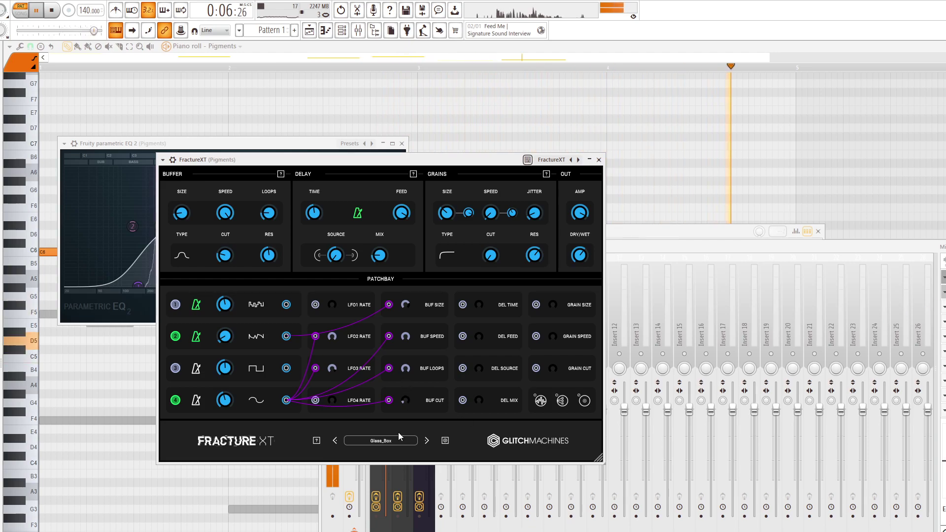
left_click(599, 159)
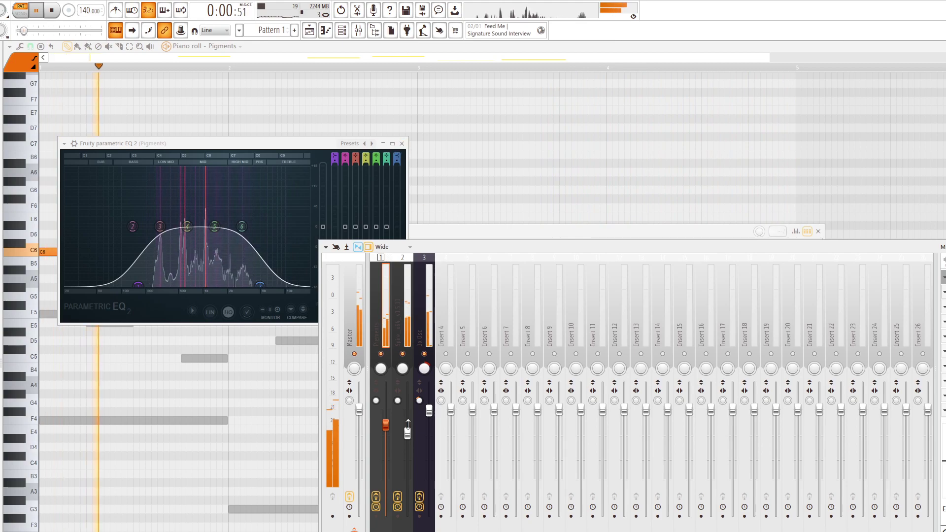
left_click(402, 143)
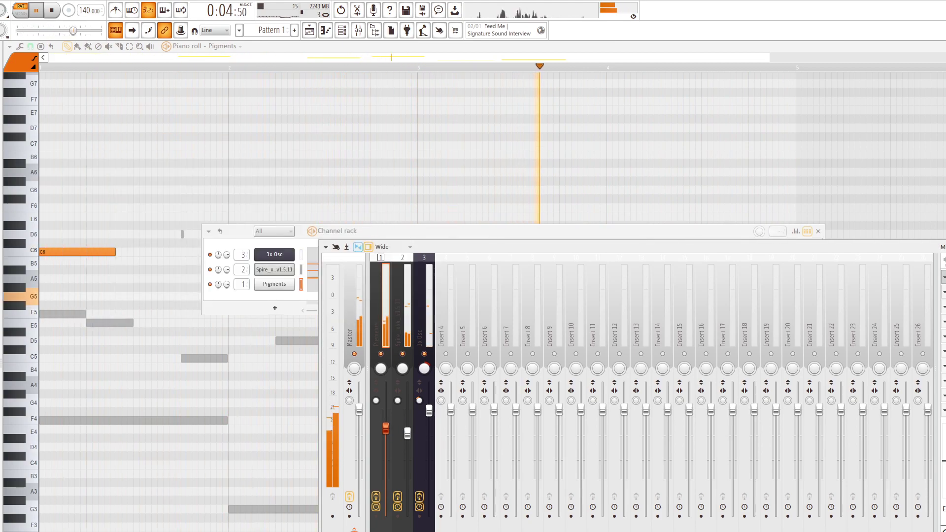
Add an Xpand!2 channel with the 42 Green Guys preset.
left_click(279, 315)
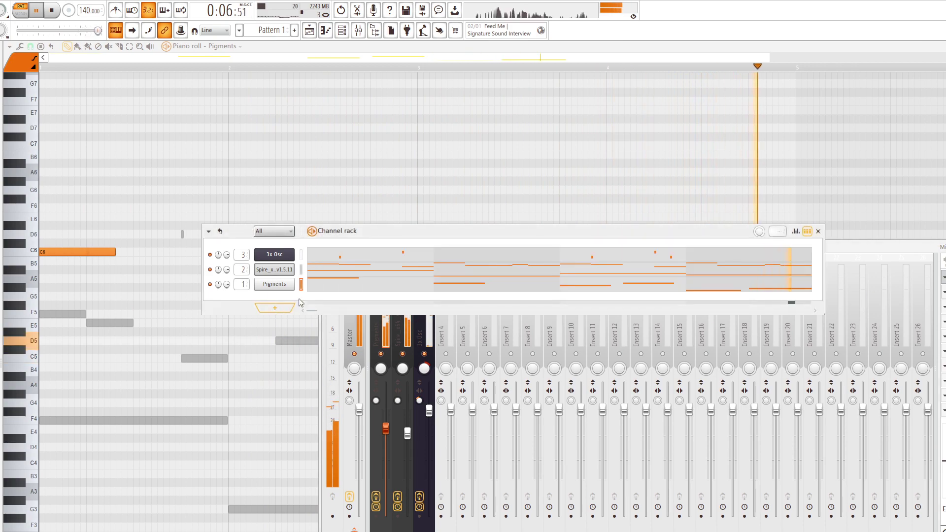
left_click(388, 303)
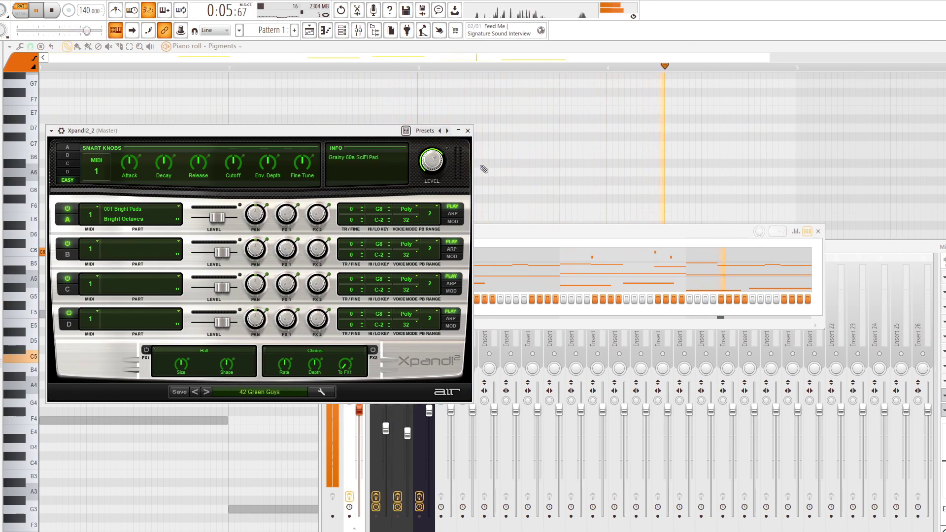
left_click(468, 131)
Draw full-bar notes in Xpand!2's piano roll, F4 in bar 1 and G3 in bar 2.
right_click(284, 301)
left_click(316, 303)
key("space")
left_click(42, 428)
left_click_drag(36, 426, 24, 411)
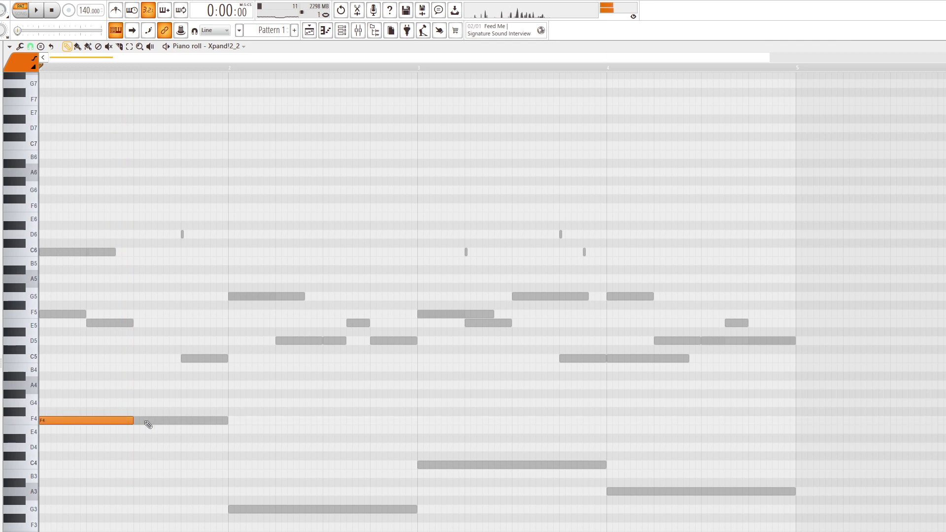
scroll(242, 313, "down", 5)
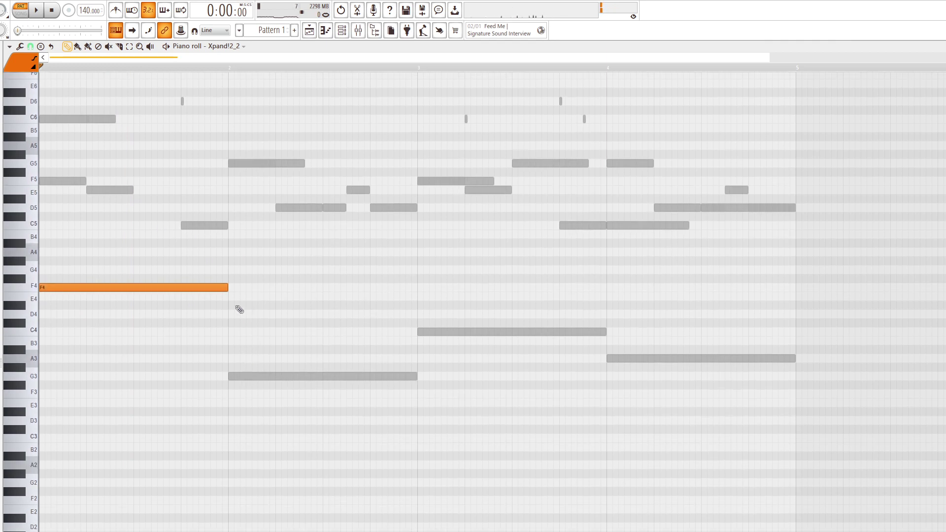
left_click_drag(228, 377, 229, 378)
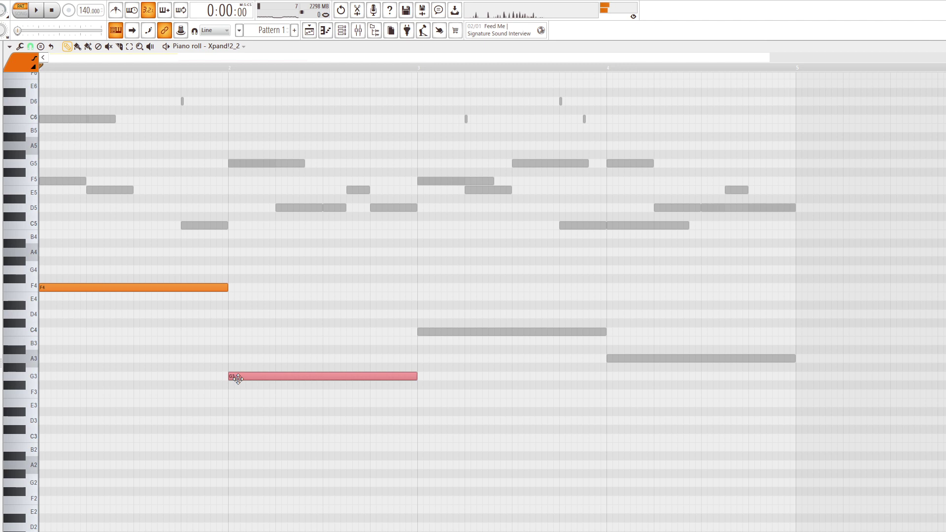
Raise the Xpand!2 notes by octaves to F5 in bar 1 and G5 in bar 2 and audition them.
key("ctrl+Up")
key("ctrl+a")
key("ctrl+Up")
key("space")
key("ctrl+d")
left_click(136, 67)
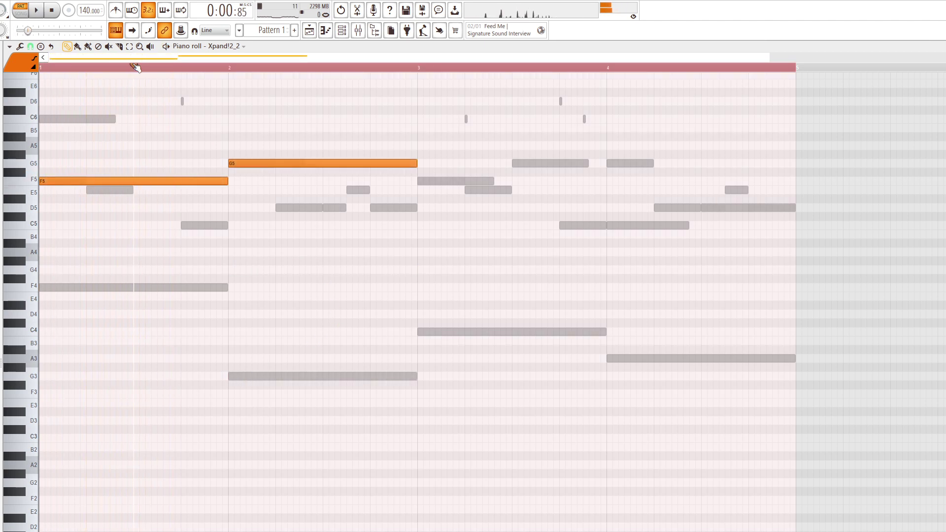
Try duplicating the F5 and G5 notes into bars 3 and 4 during playback, and undo the duplication.
key("space")
key("ctrl+b")
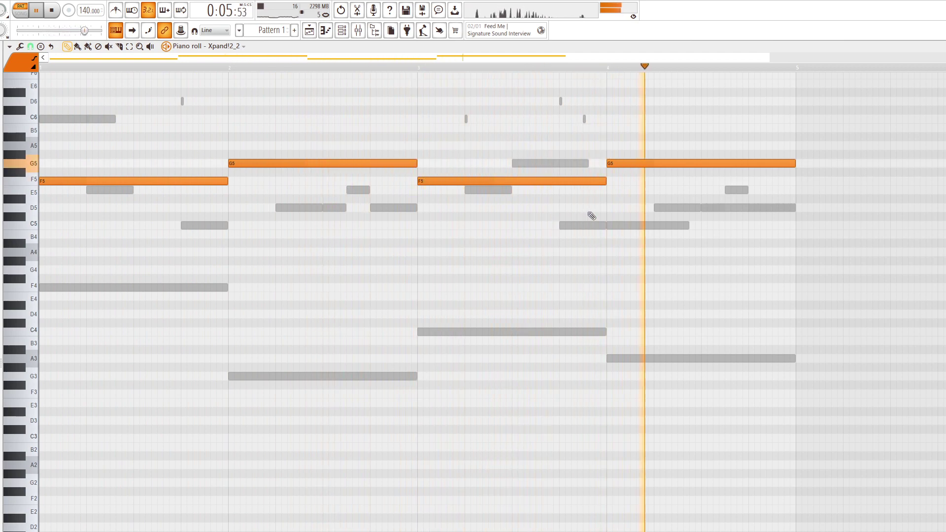
key("space")
key("ctrl+z")
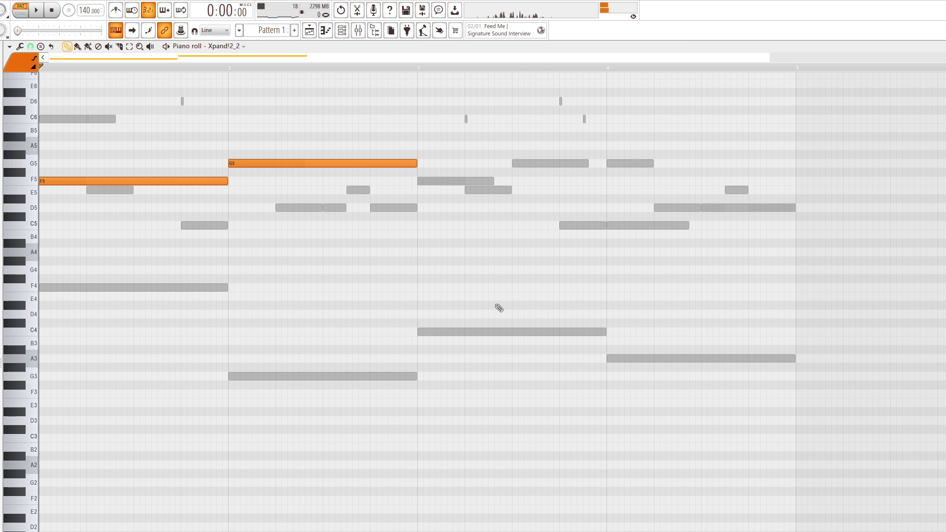
Delete the G5 note in bar 2, add a full-bar C6 in bar 1 and lower both bar-1 notes by an octave.
right_click(309, 164)
scroll(138, 211, "up", 4)
left_click(67, 223)
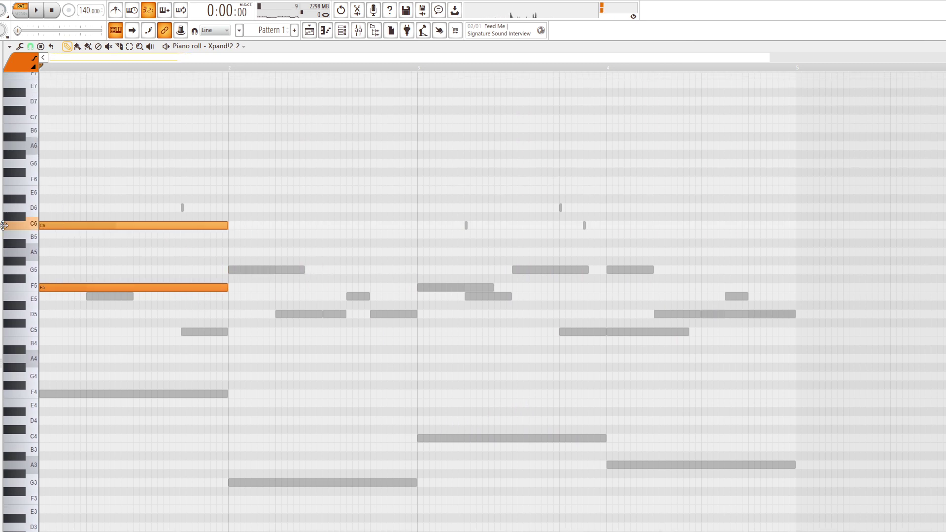
key("shift+Down")
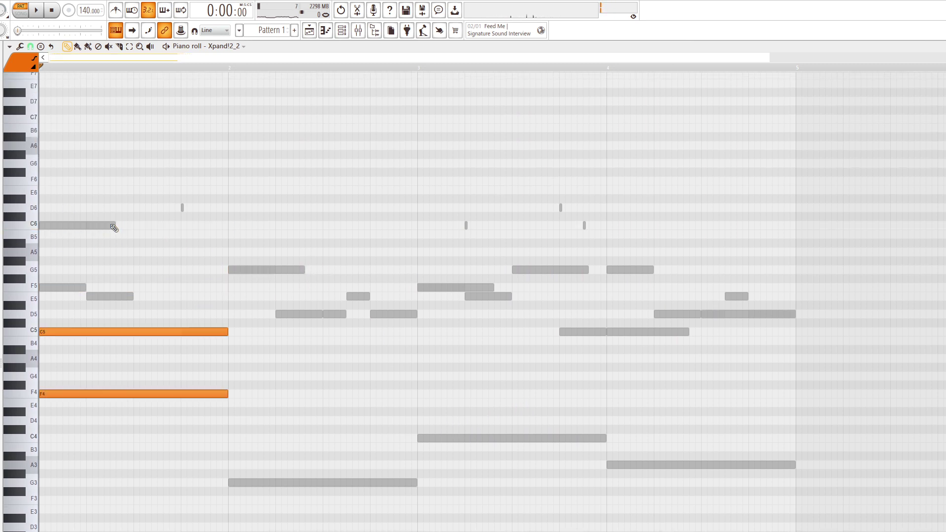
Try a full-bar A4 in the bar-1 chord, raise it a semitone to A#4 and audition both versions.
left_click(82, 359)
key("space")
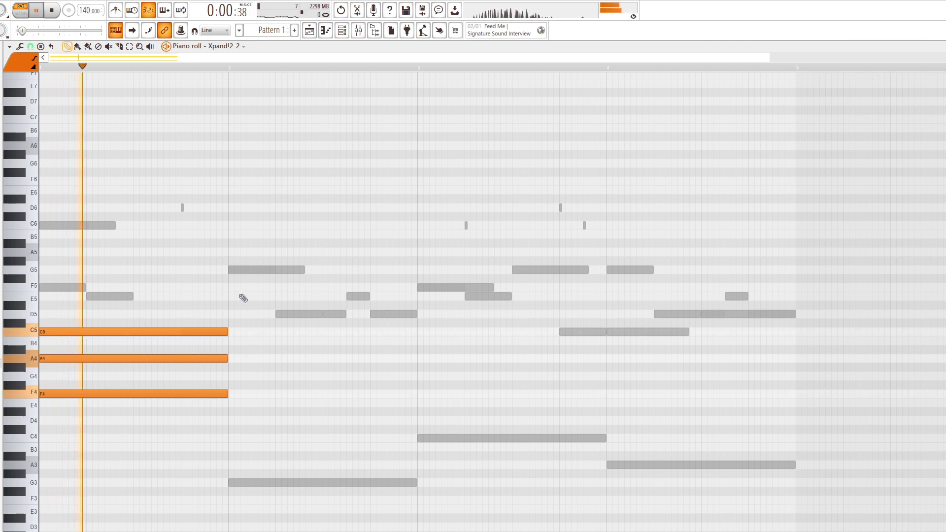
key("space")
left_click(79, 358)
left_click_drag(80, 358, 79, 349)
key("space")
key("space")
Bring up the Xpand!2 instrument window, move it aside and play the pattern briefly.
key("F6")
left_click(266, 302)
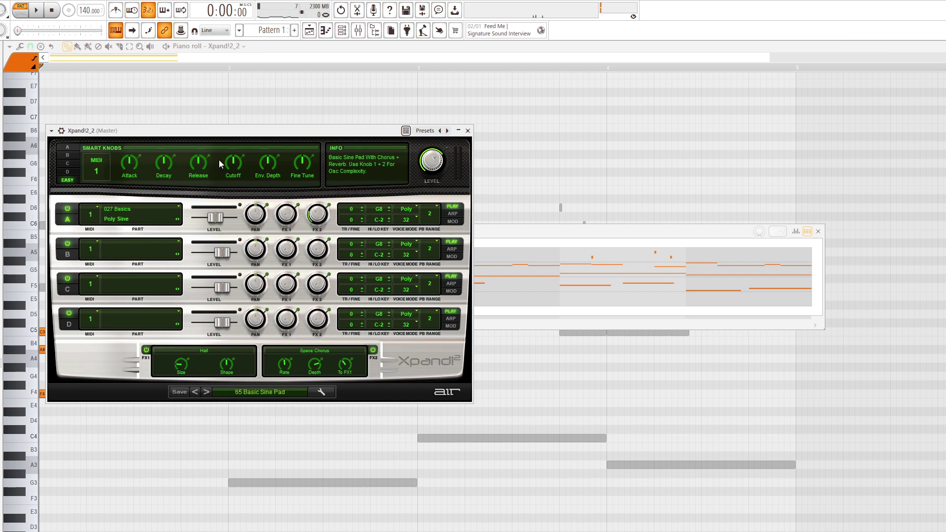
left_click_drag(226, 131, 412, 141)
key("space")
key("space")
Rework the bar-1 chord into full-bar F4, C5, D5 and E5 notes and audition it.
right_click(108, 331)
left_click(77, 294)
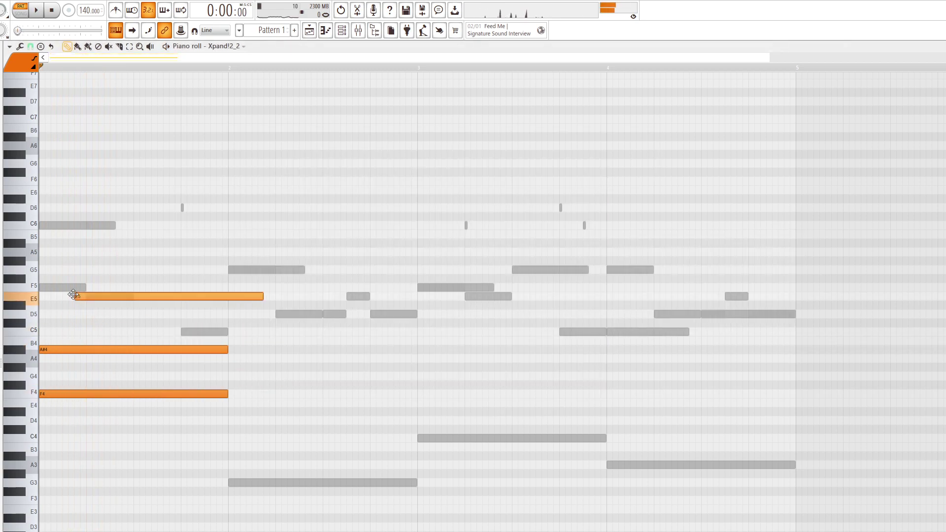
left_click_drag(143, 349, 41, 331)
right_click(124, 392)
left_click(53, 393)
key("space")
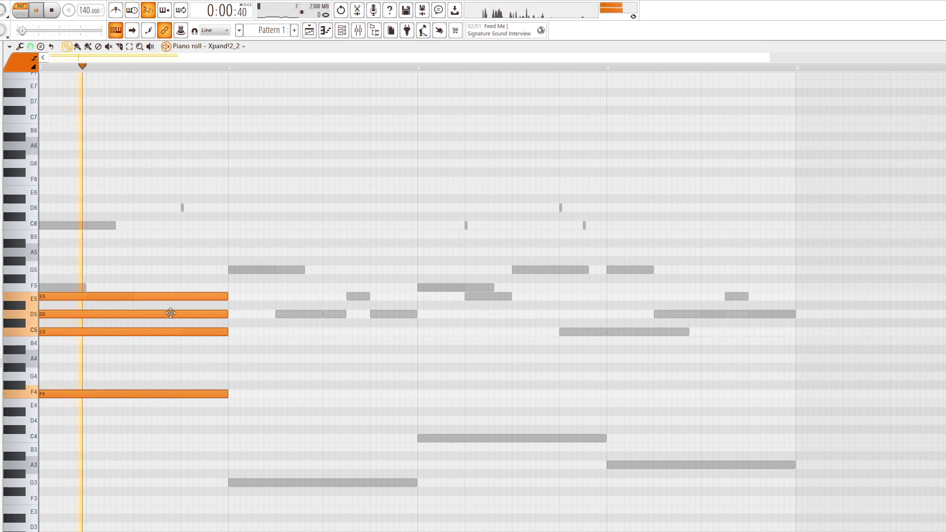
key("space")
Draw a full-bar chord of G4, C5, E5 and F5 in bar 2 and start playback.
left_click(234, 313)
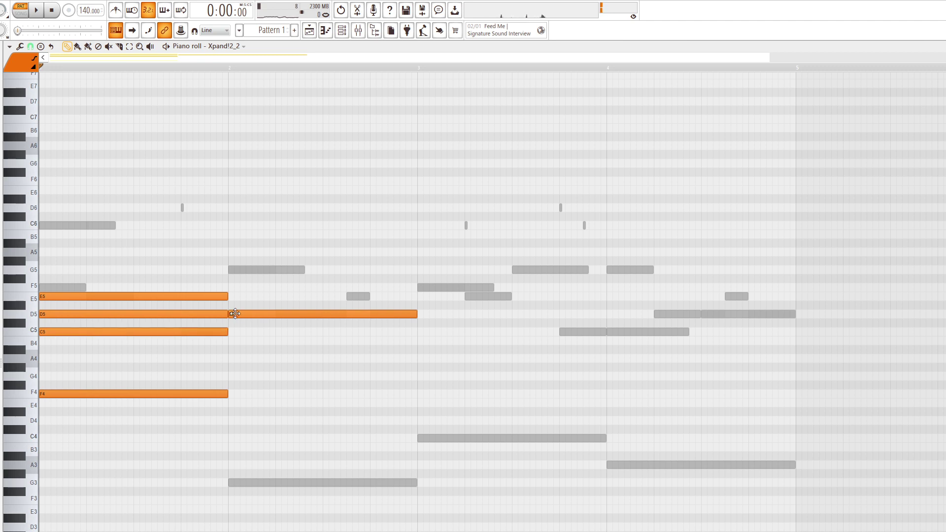
right_click(235, 314)
left_click(234, 287)
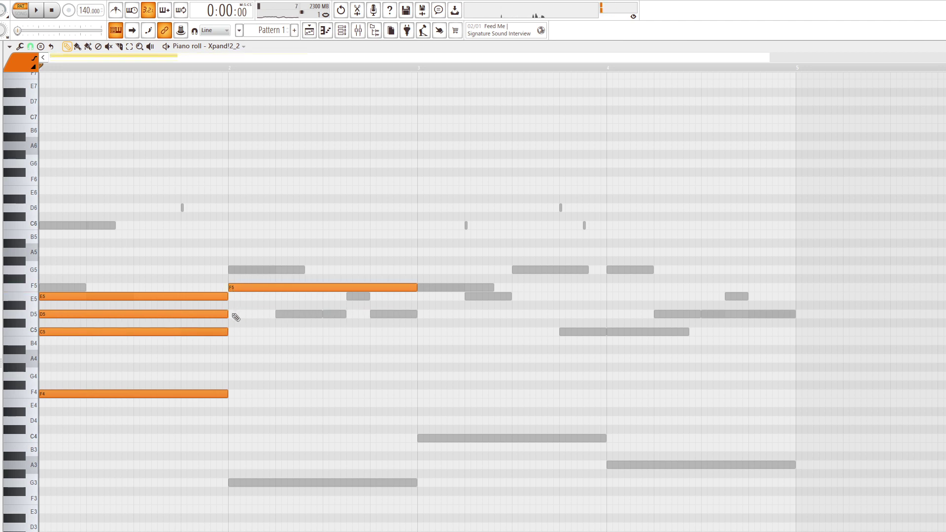
left_click(235, 296)
left_click(235, 332)
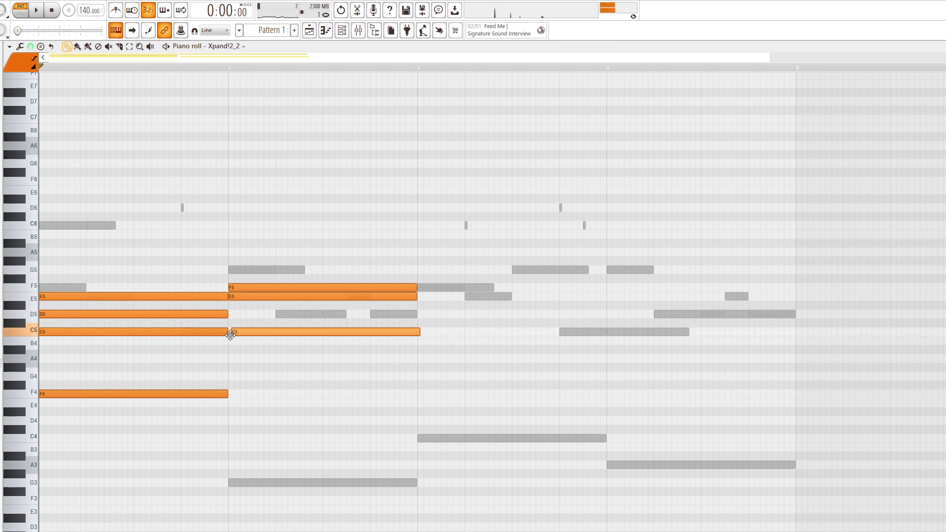
left_click(232, 377)
key("space")
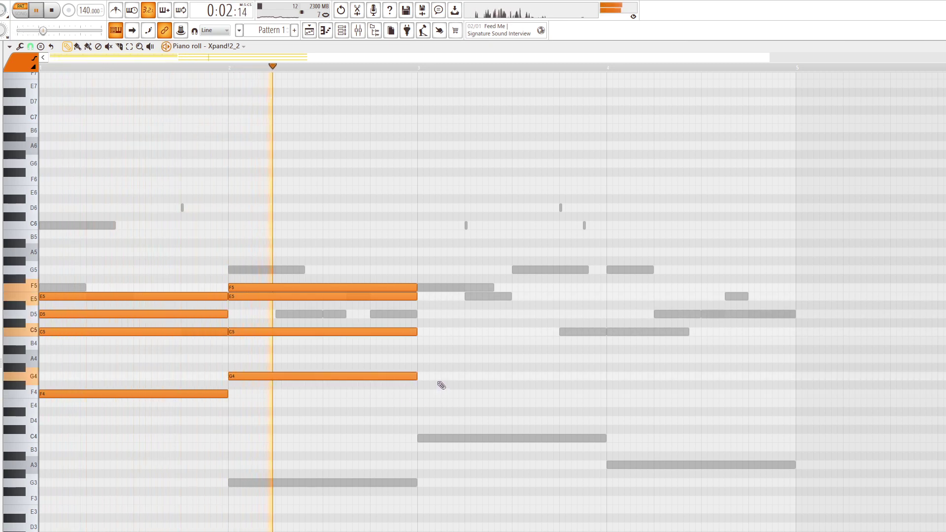
Duplicate the two chords into bars 3 and 4 and replace bar 3's F4 with a full-bar C4.
key("ctrl+b")
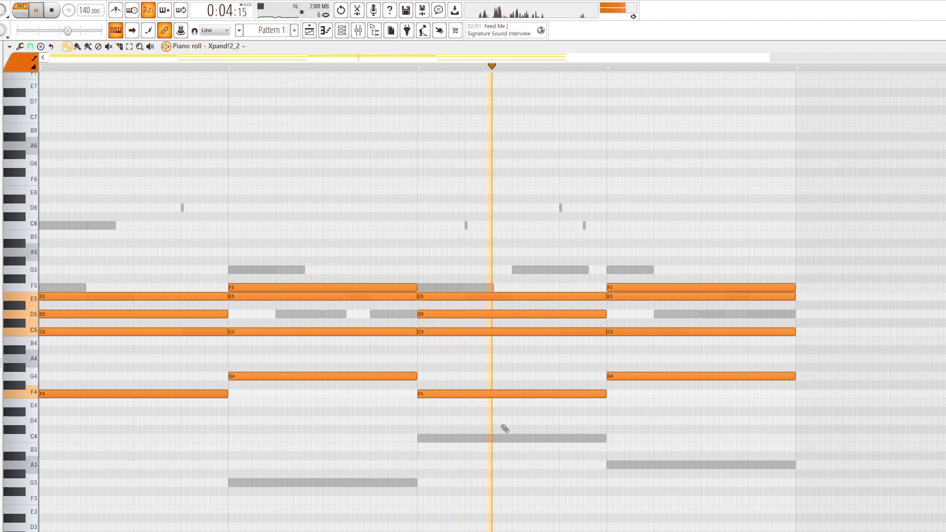
key("space")
right_click(489, 394)
left_click(419, 437)
left_click(436, 438, "ctrl")
key("ctrl+Up")
key("ctrl+Down")
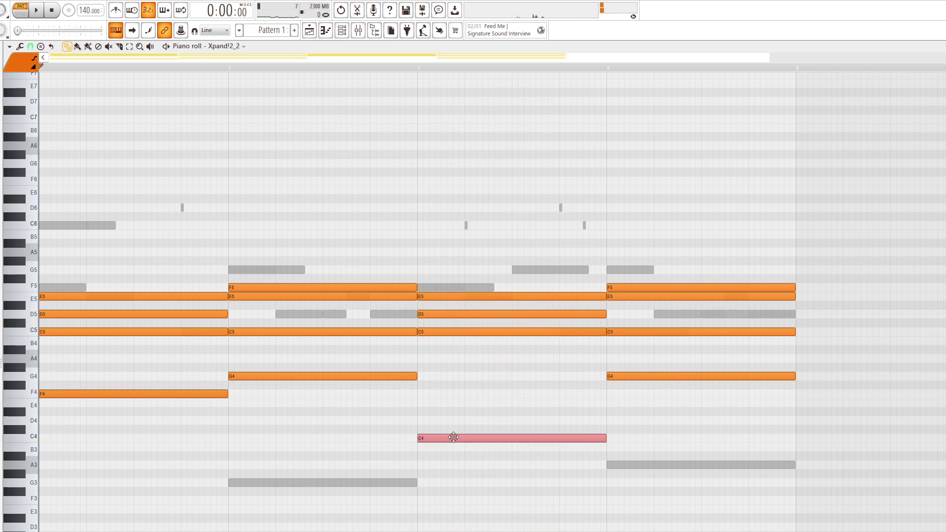
Move bar 4's G4 down to A3 and raise it an octave to A4 during playback.
key("space")
left_click_drag(653, 376, 654, 466)
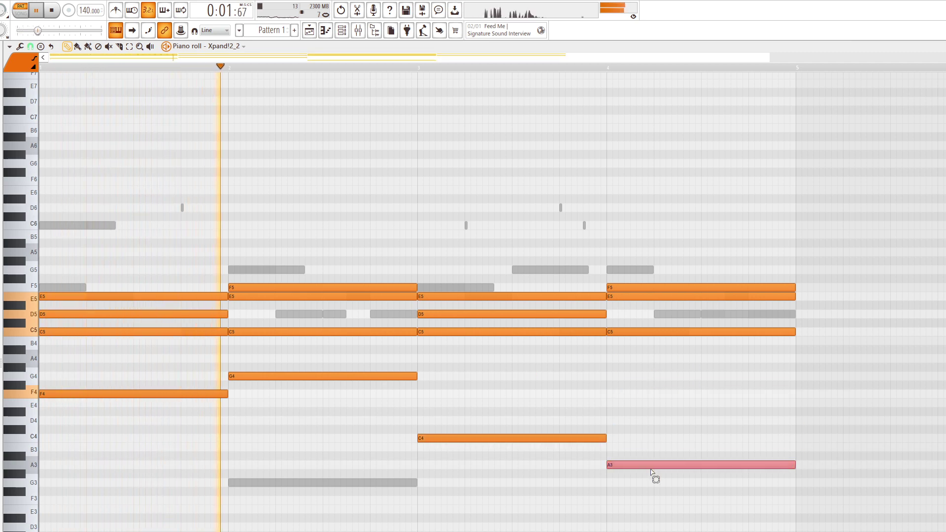
key("ctrl+Up")
left_click(678, 442, "ctrl")
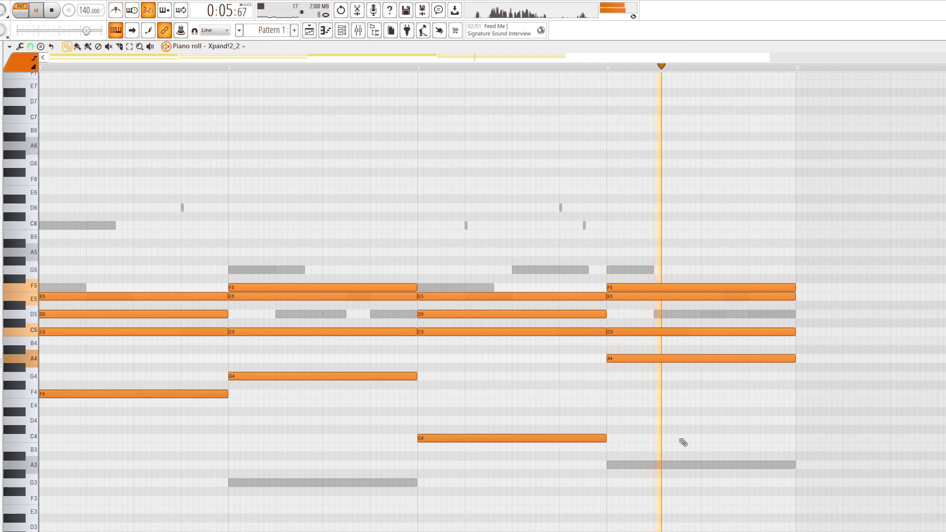
Solo the Xpand!2 channel and listen to its chords from the piano roll.
key("Tab")
key("Tab")
key("space")
right_click(210, 300)
key("space")
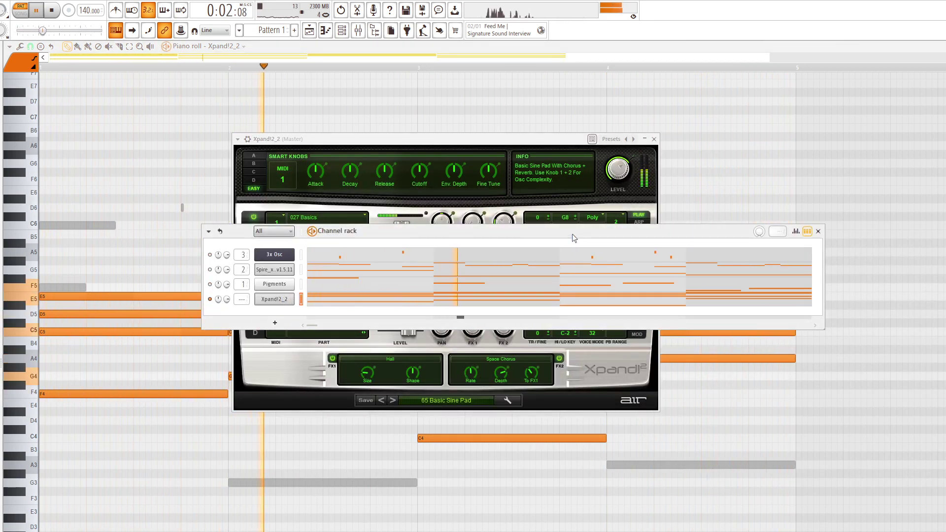
left_click(561, 299)
scroll(528, 366, "up", 2)
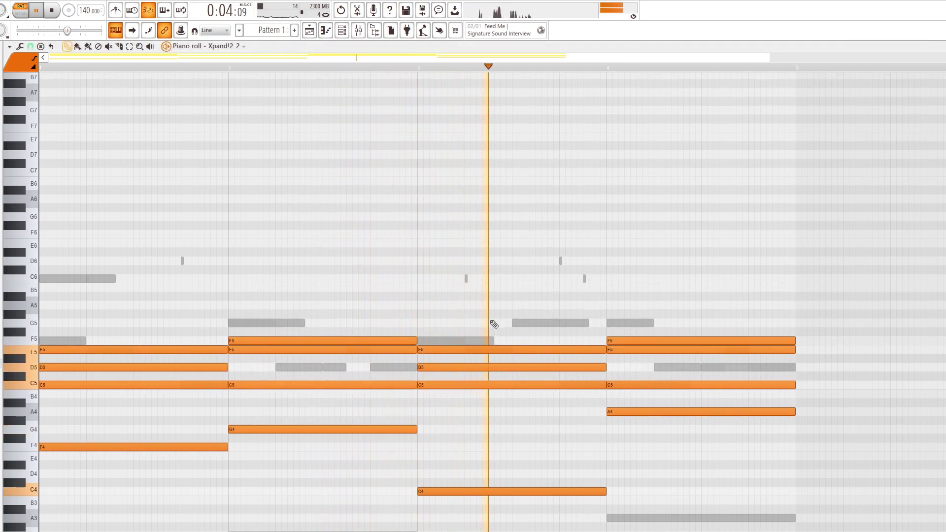
key("space")
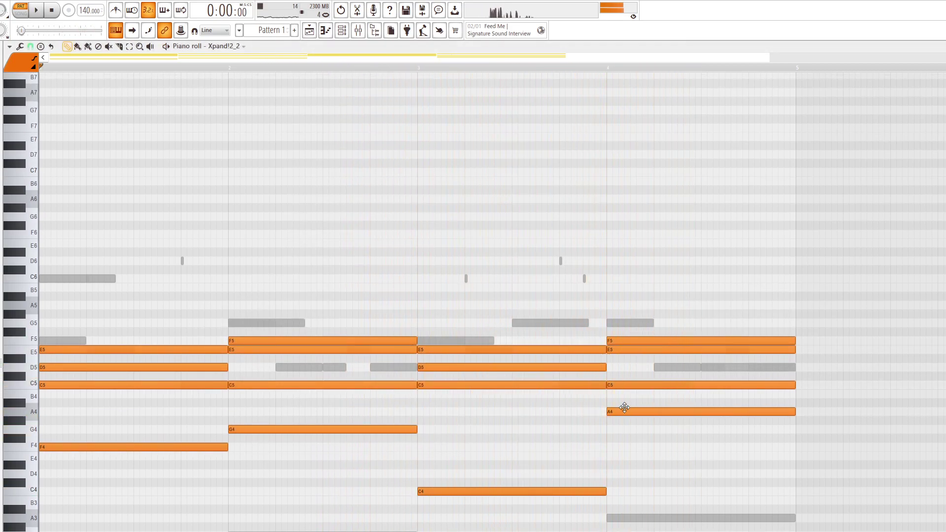
Raise bar 4's F5 note to G5 and play the pattern.
scroll(668, 370, "up", 1)
left_click_drag(643, 392, 644, 372)
key("space")
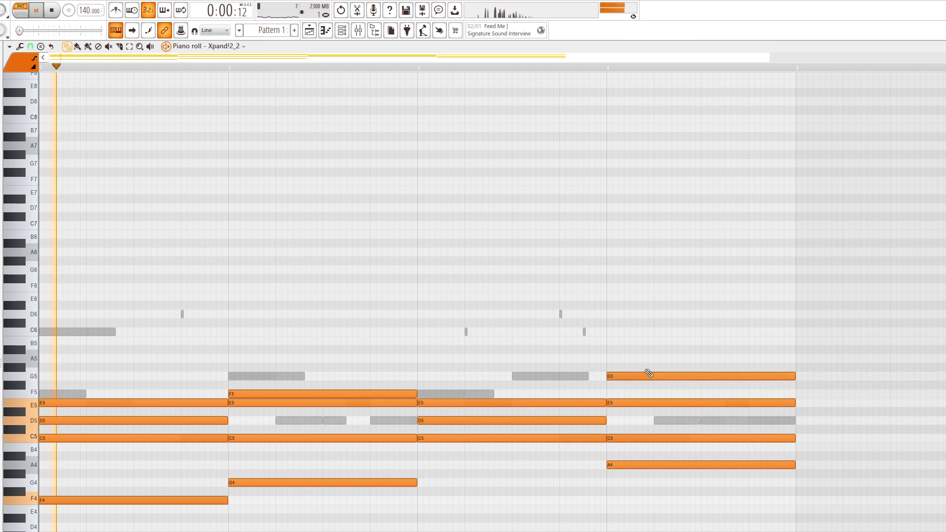
scroll(630, 349, "down", 5)
Close the Spire window and route the Xpand!2 channel to mixer track 4.
key("F6")
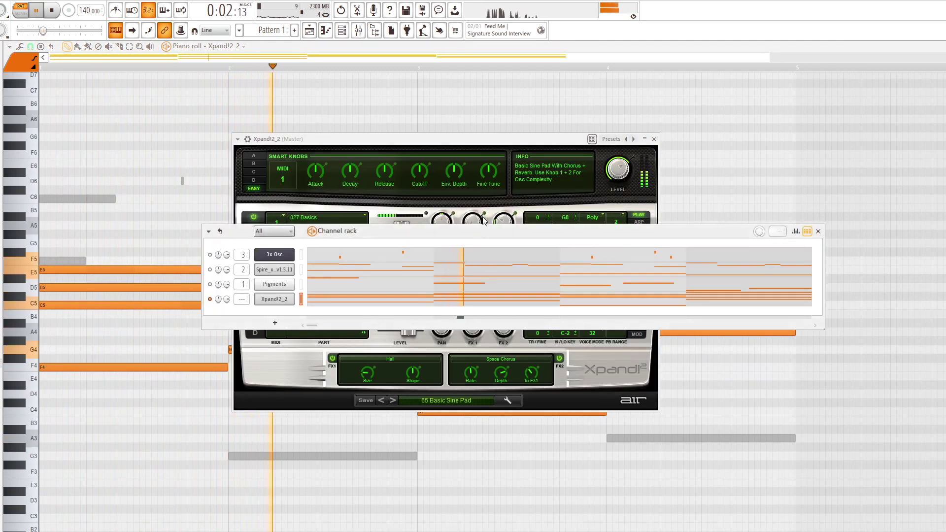
key("F9")
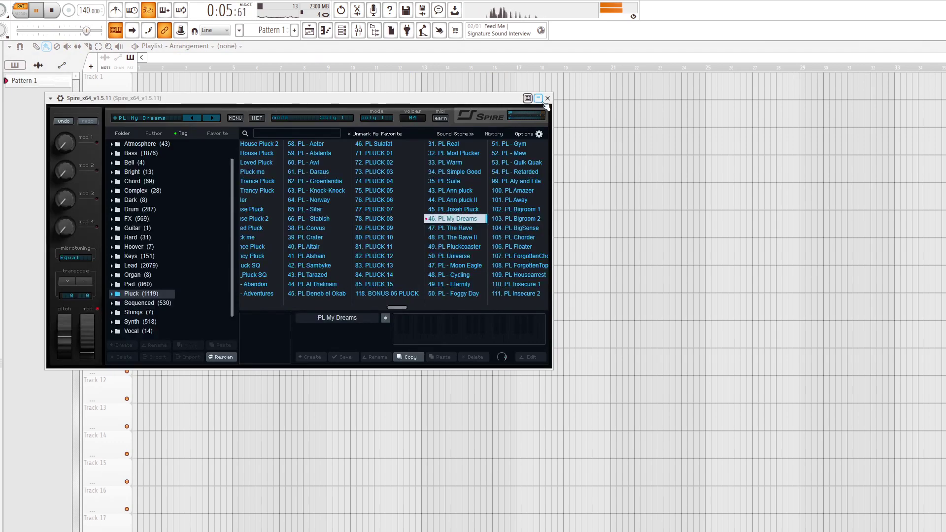
left_click(546, 99)
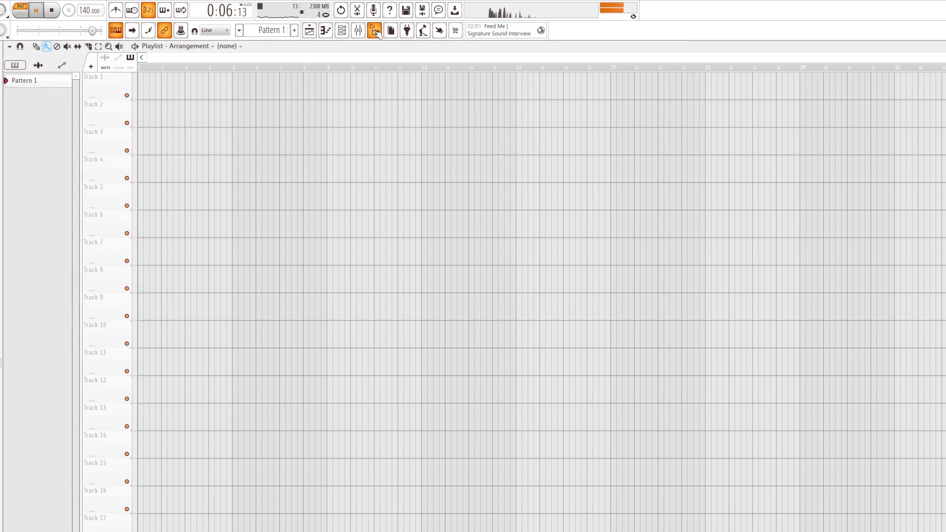
left_click(345, 31)
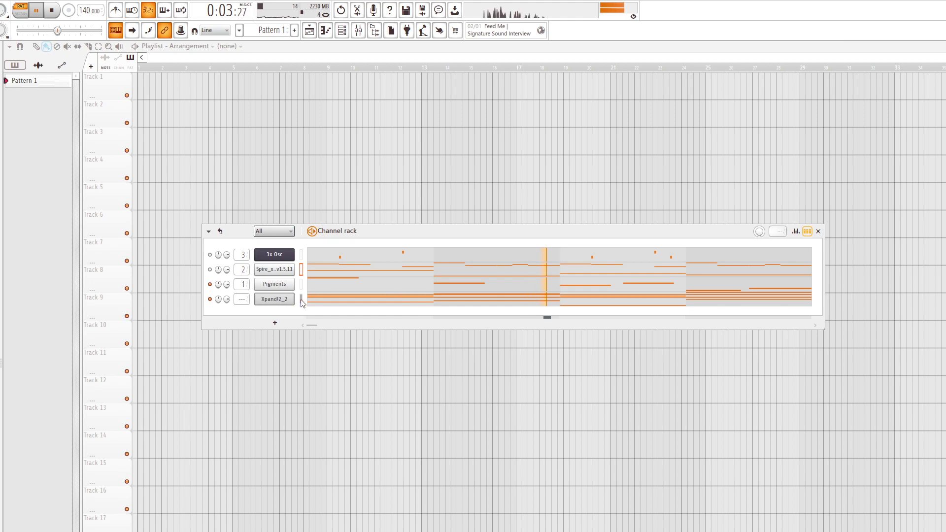
key("ctrl+l")
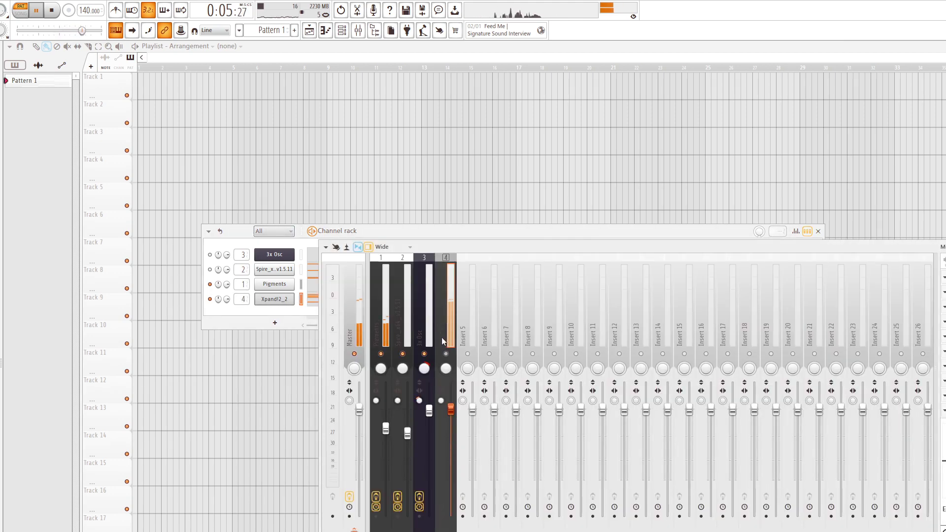
Reorder the channels to Pigments, Spire, 3x Osc and Xpand!2, matching their mixer track numbers.
left_click(301, 287)
key("alt+Up")
key("alt+Up")
left_click(301, 287)
key("alt+Up")
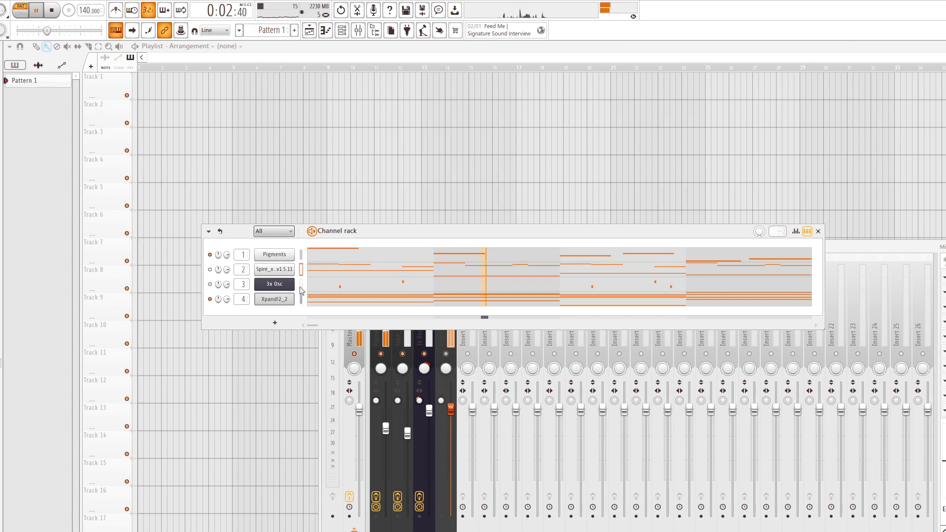
Mute Pigments, lower the fader of Xpand!2's mixer track 4 and enable that track.
left_click(443, 331)
left_click(430, 341)
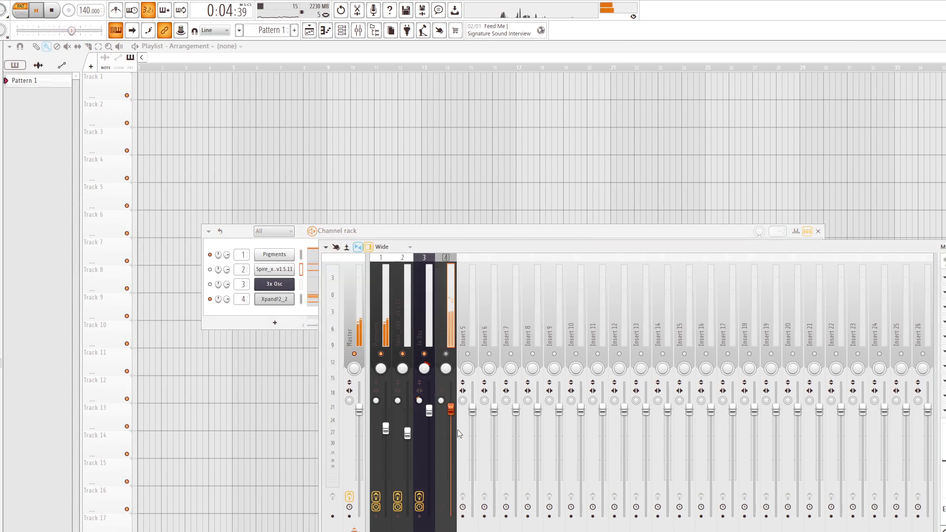
left_click(210, 255)
left_click(438, 342)
left_click(447, 354)
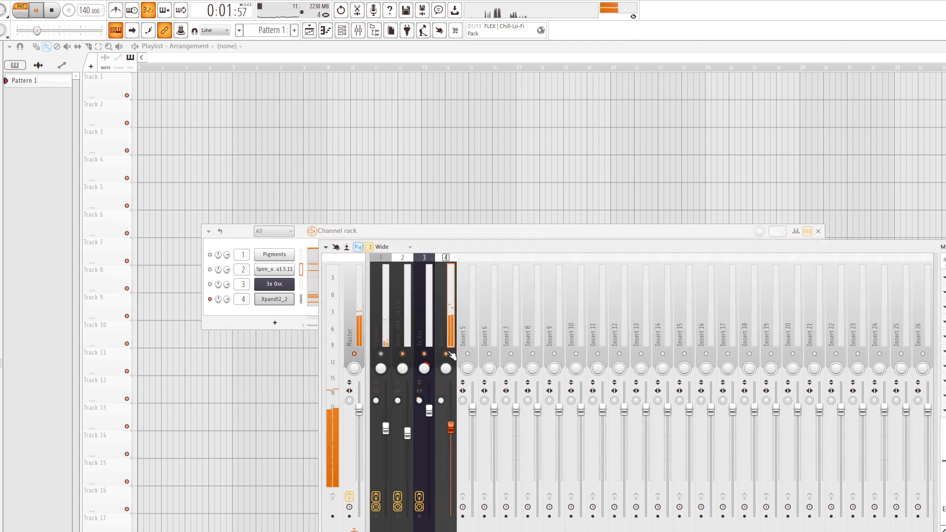
Cut the lows and highs of Xpand!2 with Fruity Parametric EQ 2 and adjust its mixer track's stereo separation.
left_click_drag(79, 201, 78, 261)
left_click_drag(238, 206, 211, 260)
left_click(484, 379)
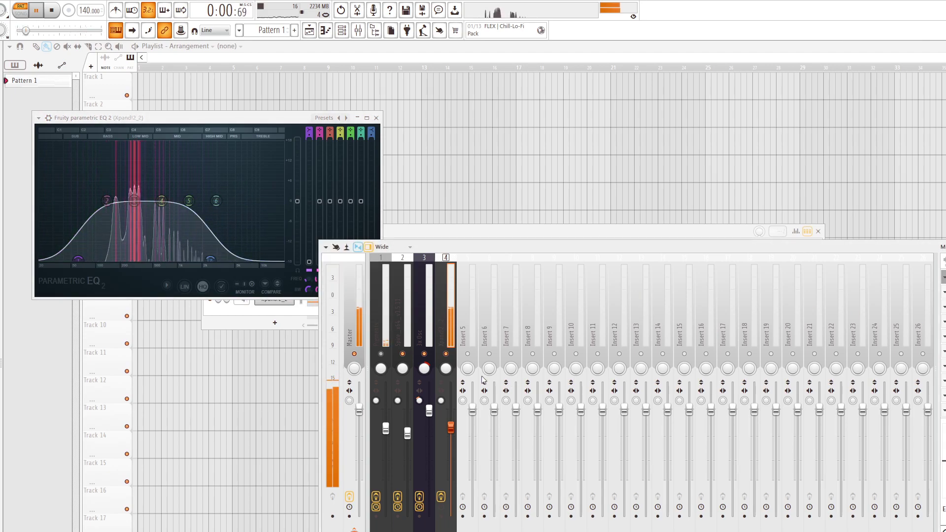
left_click_drag(442, 401, 441, 418)
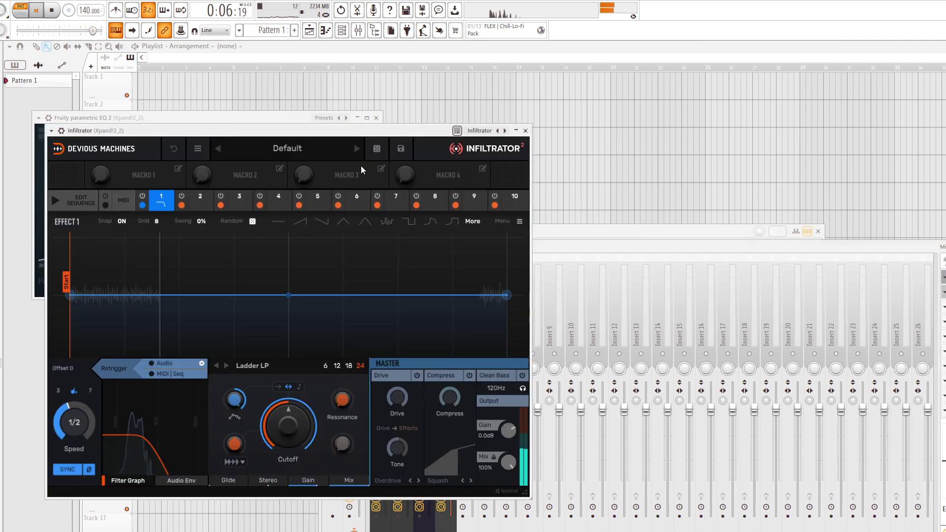
Try Infiltrator's Mix Tools Dynamics presets Supersize and Totally Slammed on Xpand!2.
left_click(287, 148)
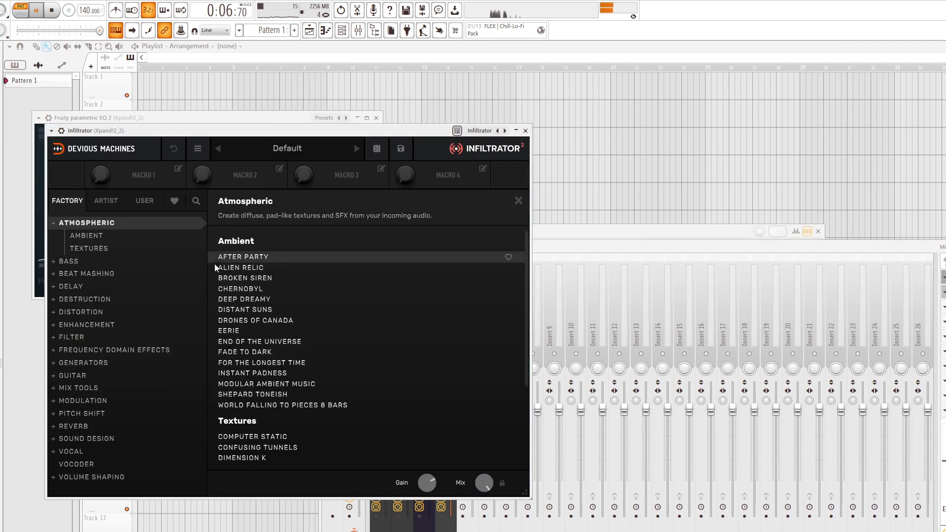
left_click(98, 387)
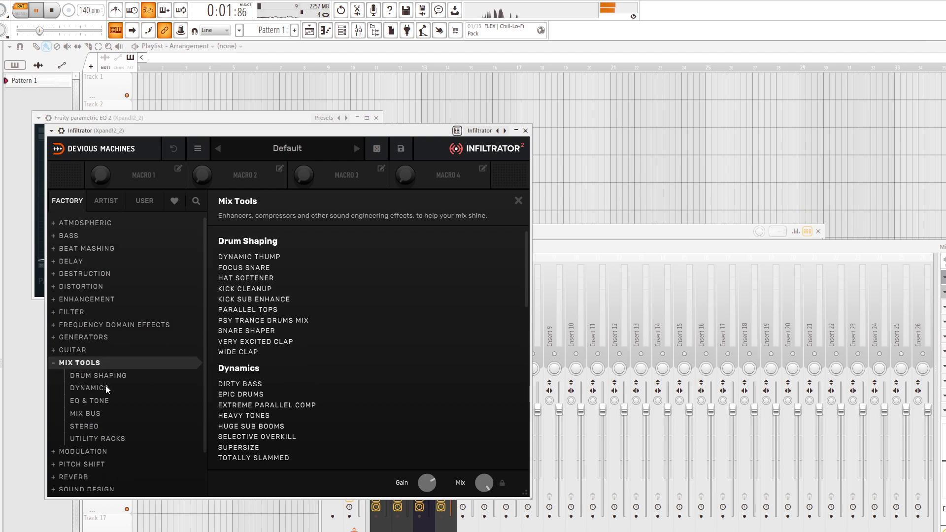
left_click(106, 388)
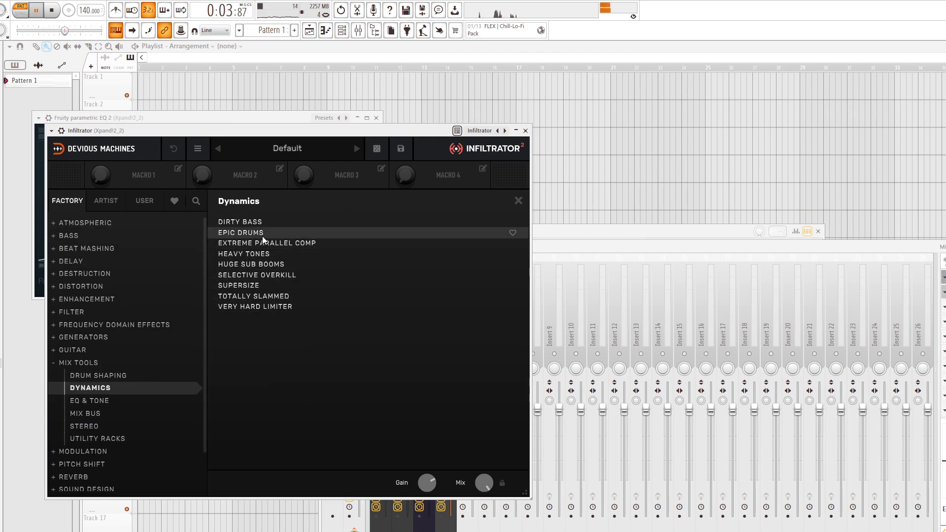
left_click(267, 286)
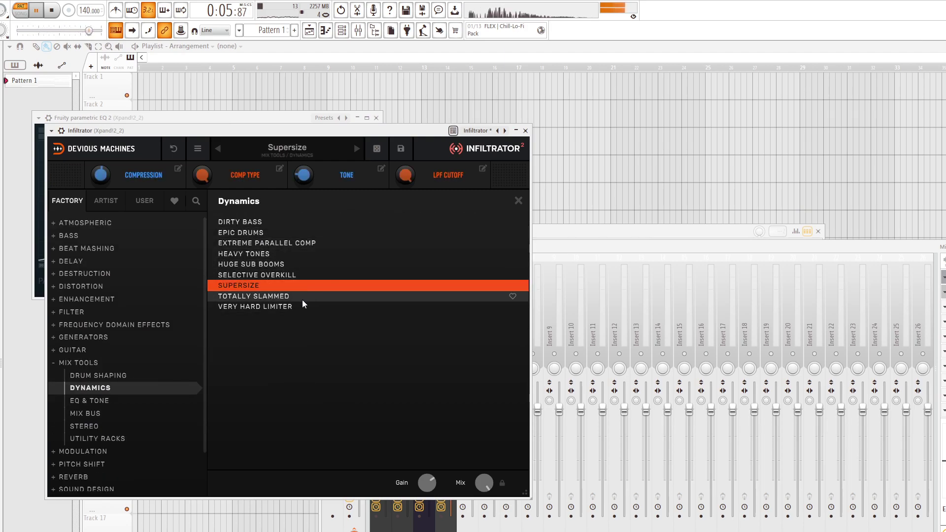
left_click(332, 296)
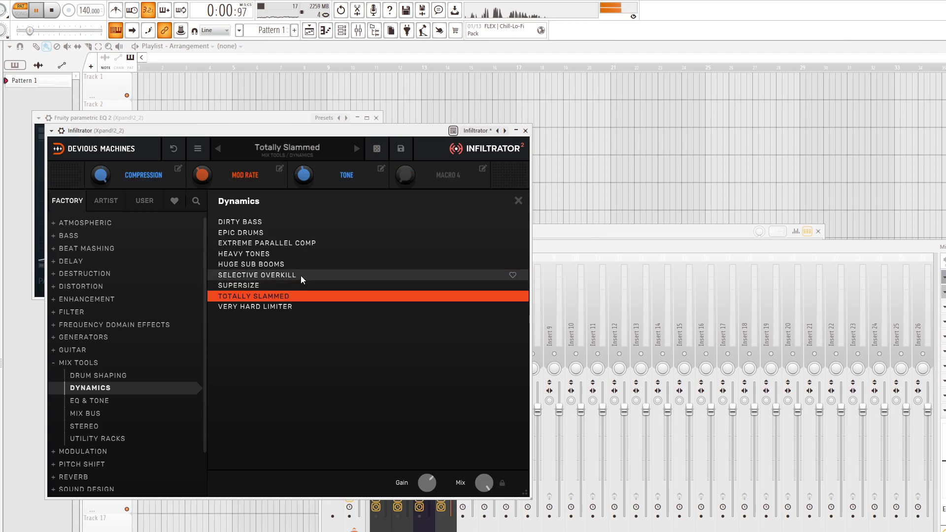
Audition Infiltrator's EQ & Tone preset Warmer, load Presence instead and close the plugin window.
left_click(106, 402)
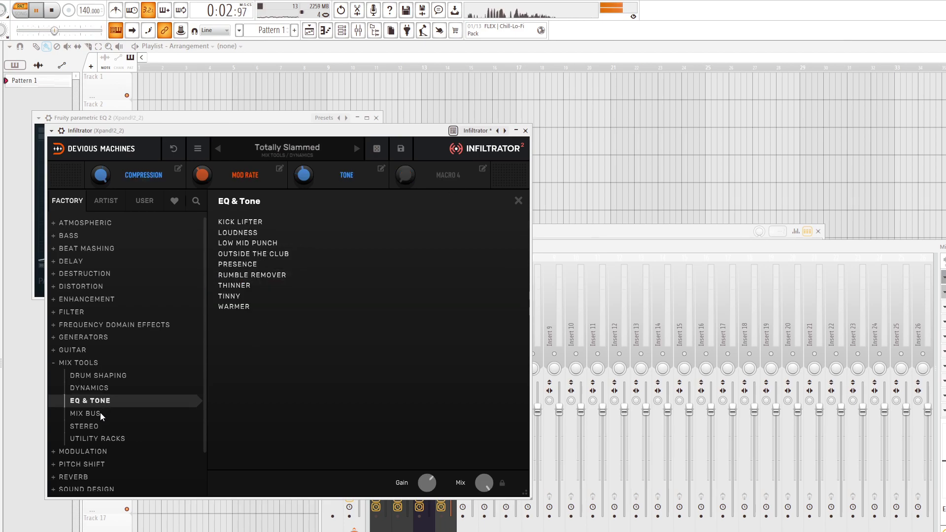
left_click(237, 306)
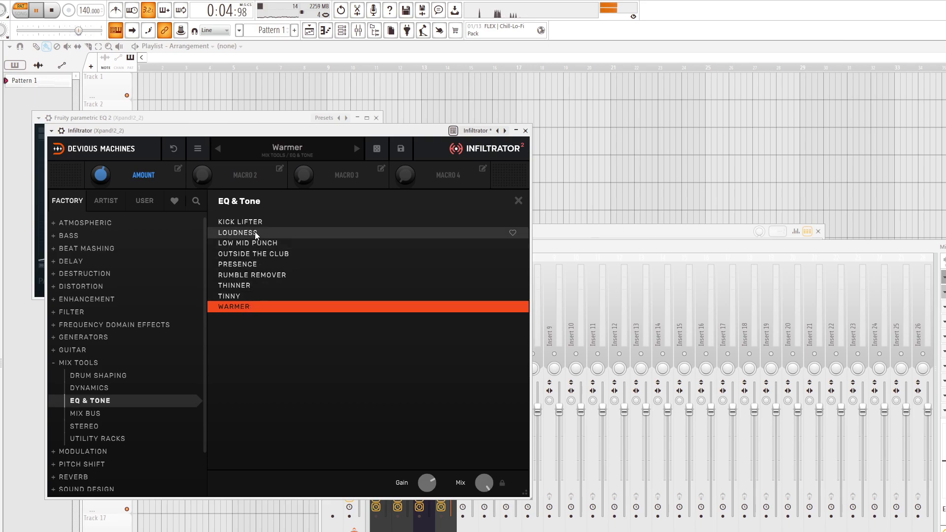
left_click(308, 266)
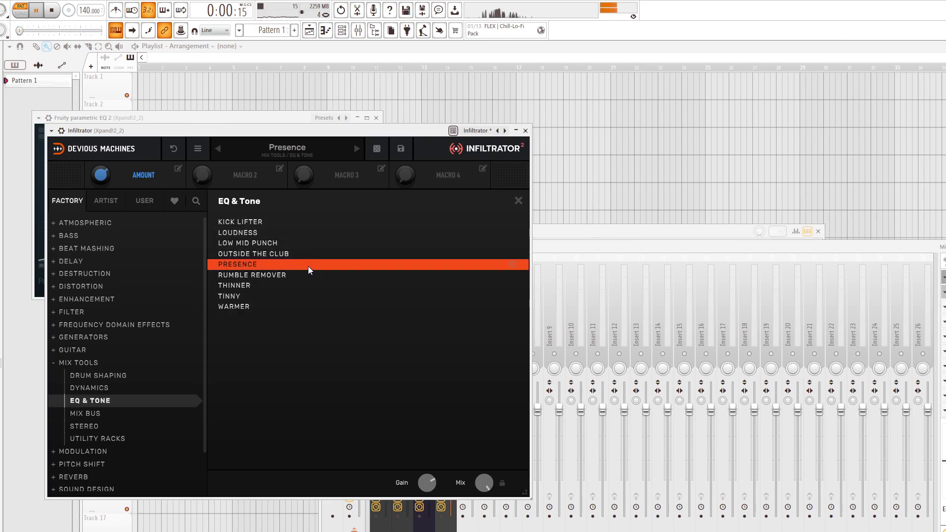
left_click(525, 131)
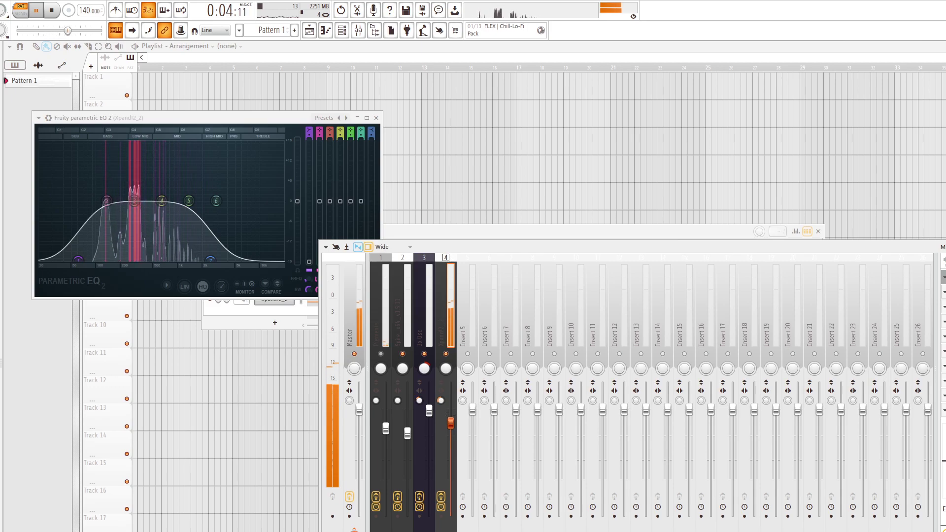
Load Infiltrator's Mix Tools Stereo preset Shimmer Spread on Xpand!2, close the plugin and lower the fader of mixer track 4.
left_click(943, 292)
left_click(292, 156)
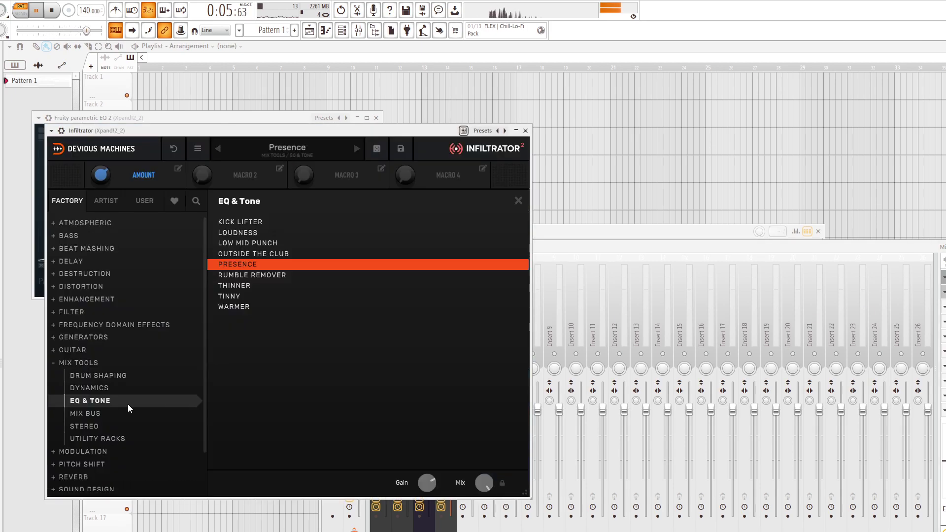
left_click(101, 426)
left_click(261, 339)
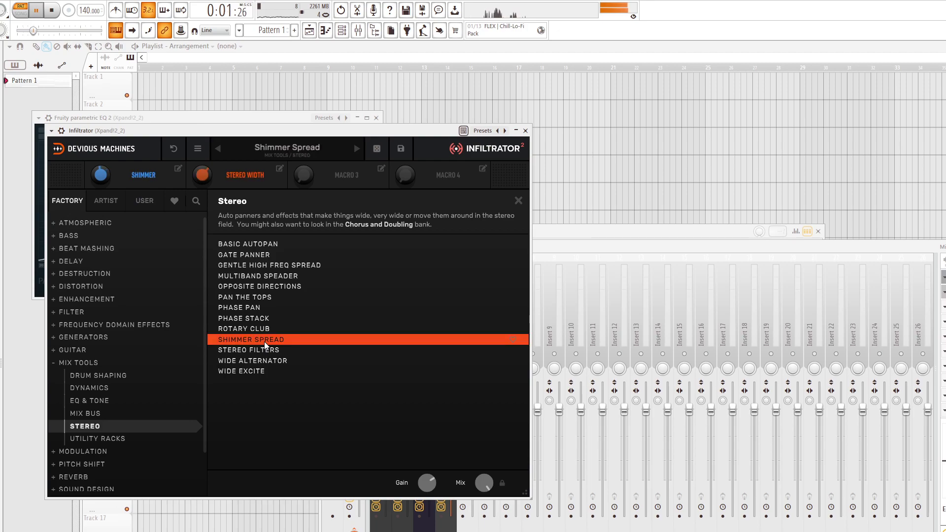
left_click(526, 130)
left_click_drag(452, 423, 452, 450)
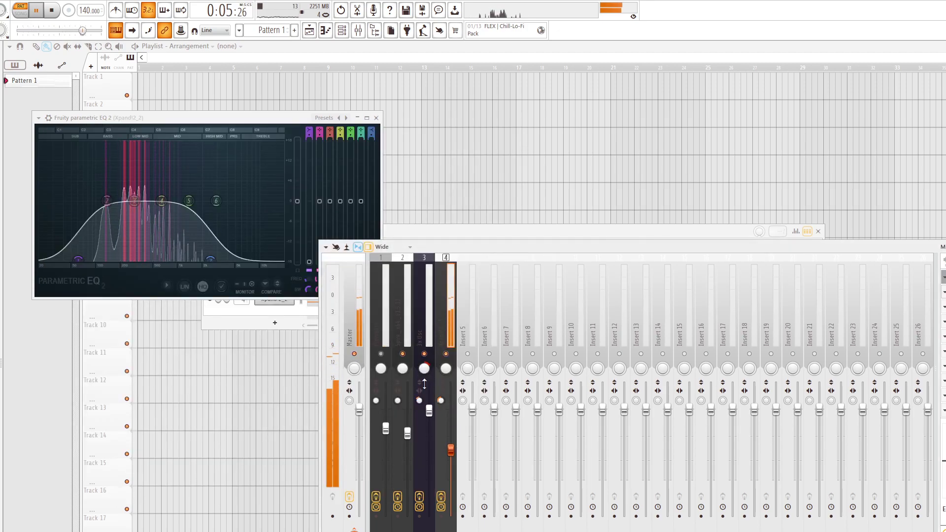
Add Serum as a new channel and load the preset lead [ceremony] from shinju serum bank vol. 2.
key("F6")
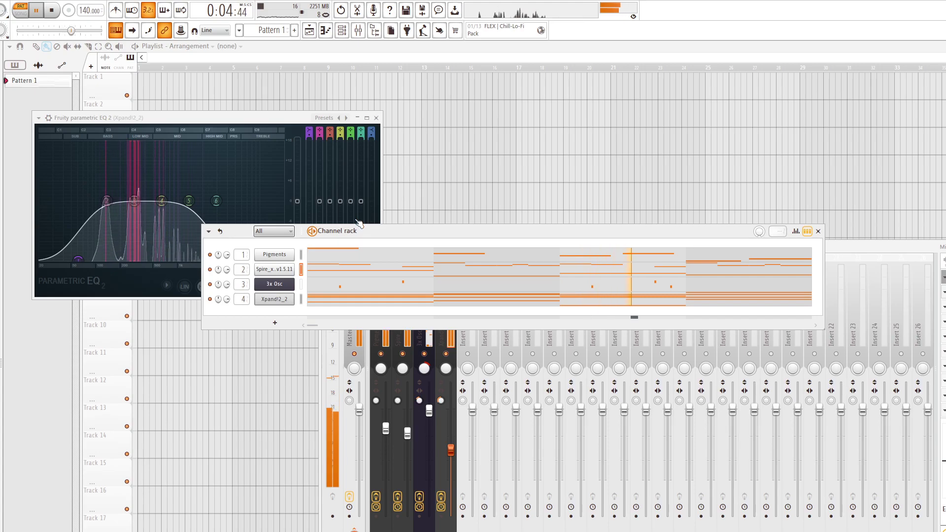
left_click(376, 118)
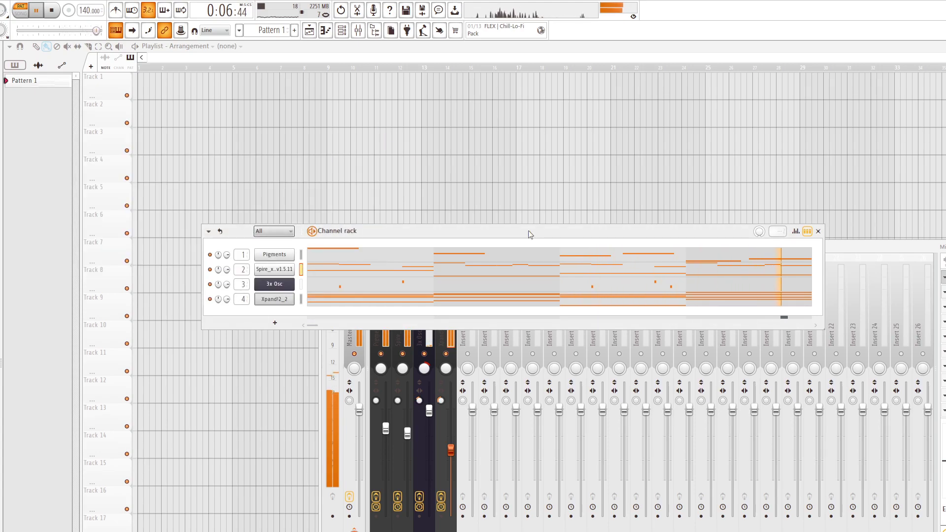
key("F9")
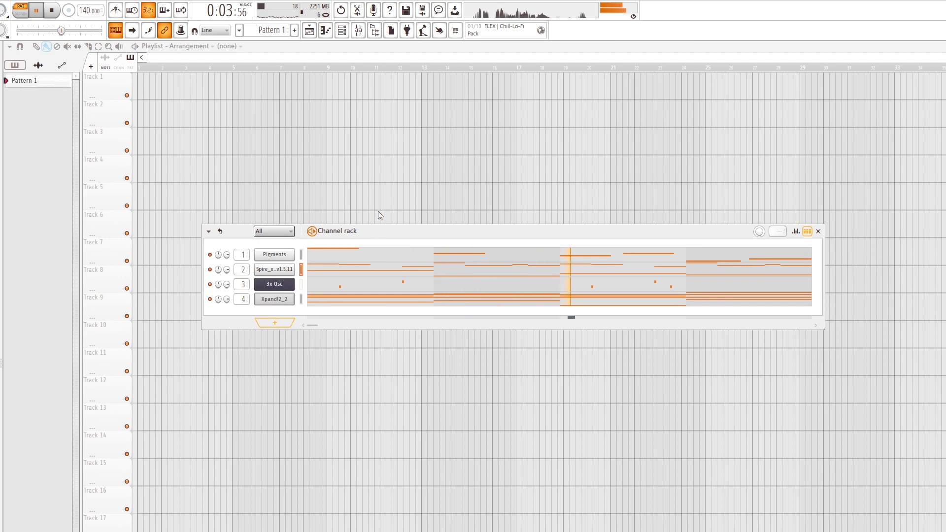
left_click(377, 226)
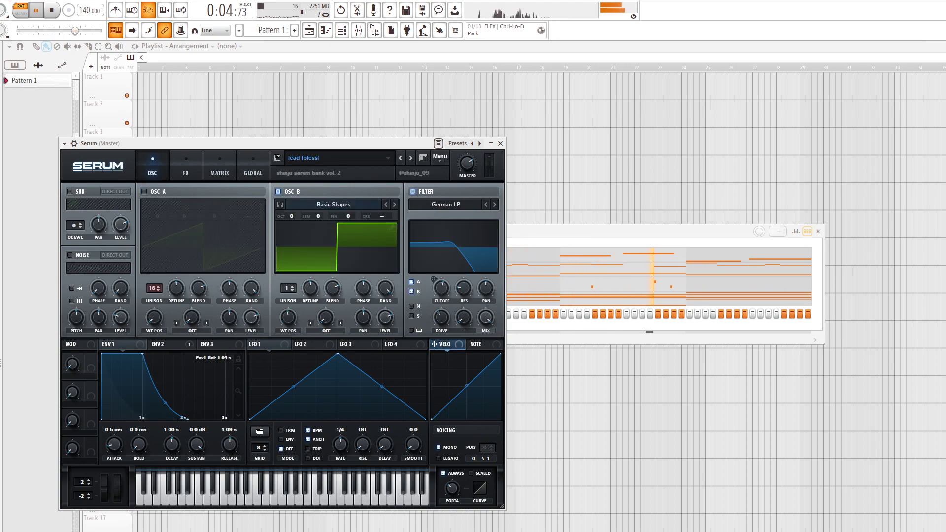
left_click_drag(347, 147, 643, 257)
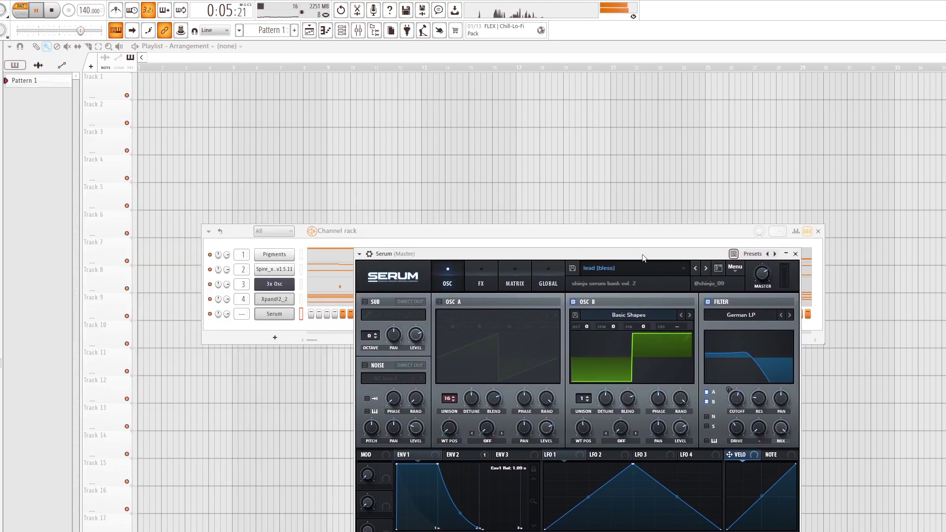
left_click(705, 268)
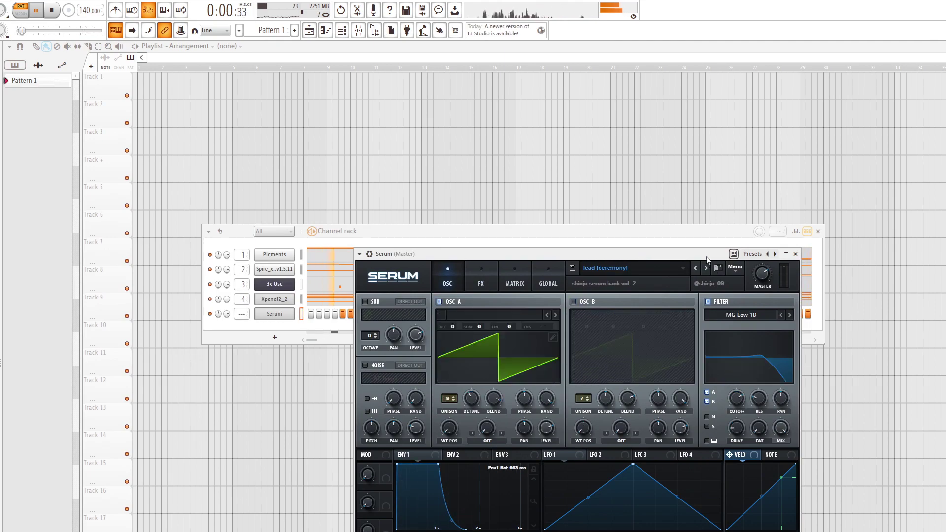
In Serum's piano roll, place short G5 and E5 notes in bar 1, D5 and E5 in bar 2, and C5 at bar 3.
left_click(288, 315)
key("F7")
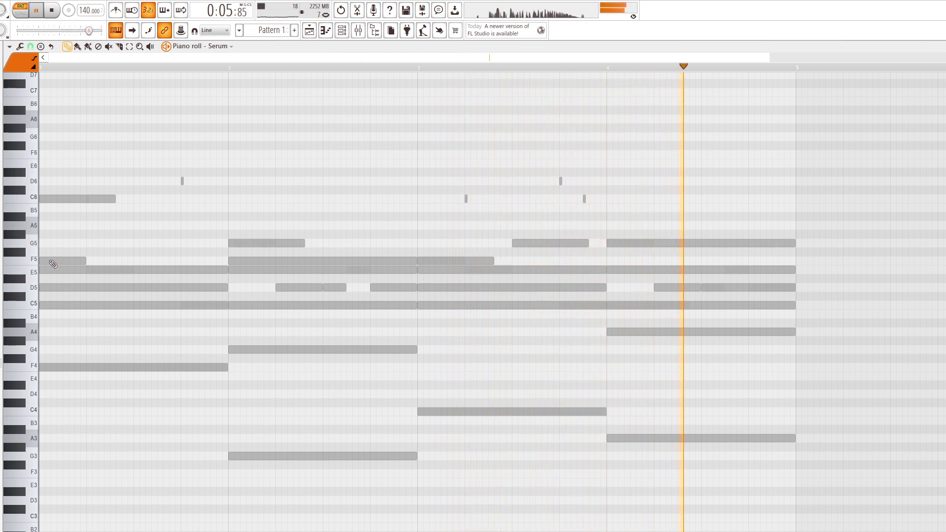
left_click_drag(86, 261, 121, 260)
key("space")
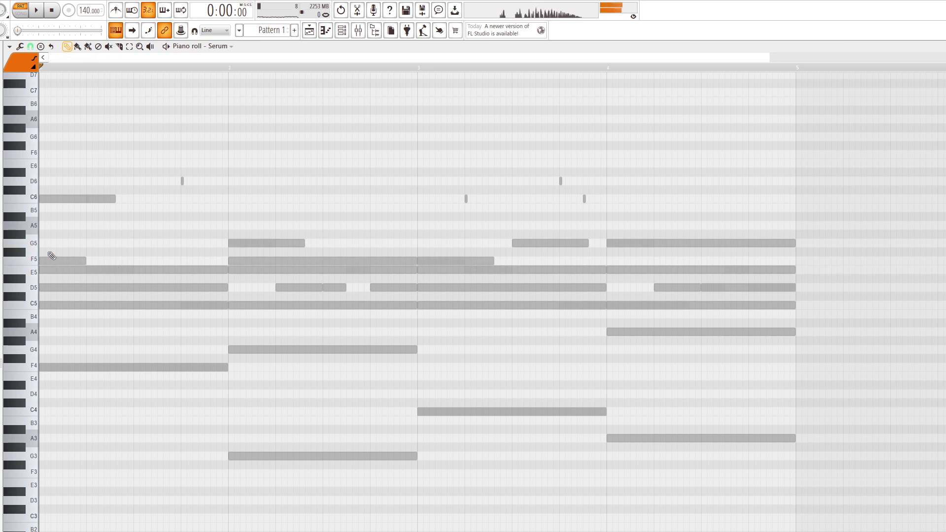
key("space")
key("space")
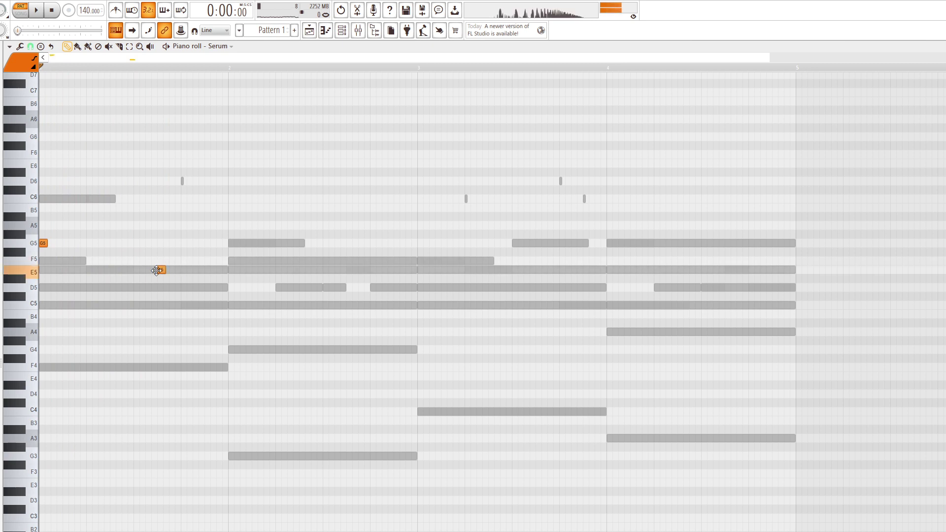
key("space")
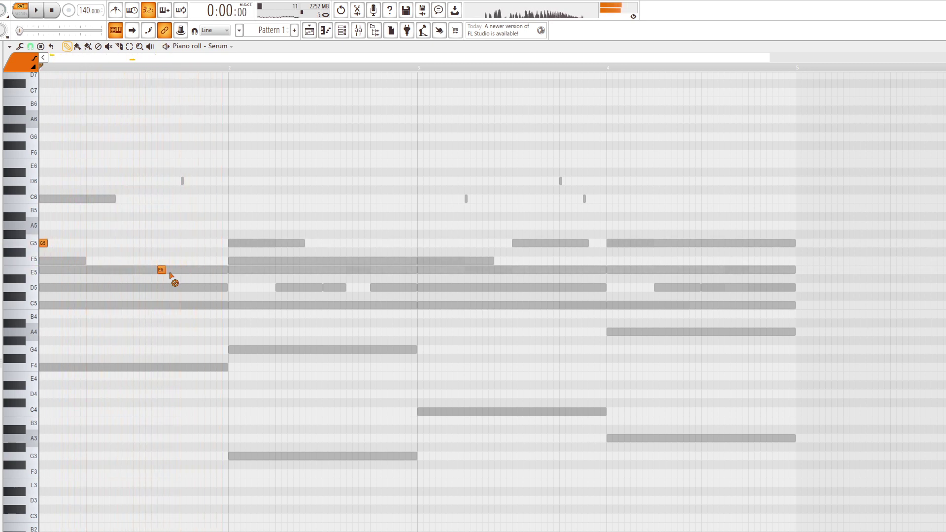
key("space")
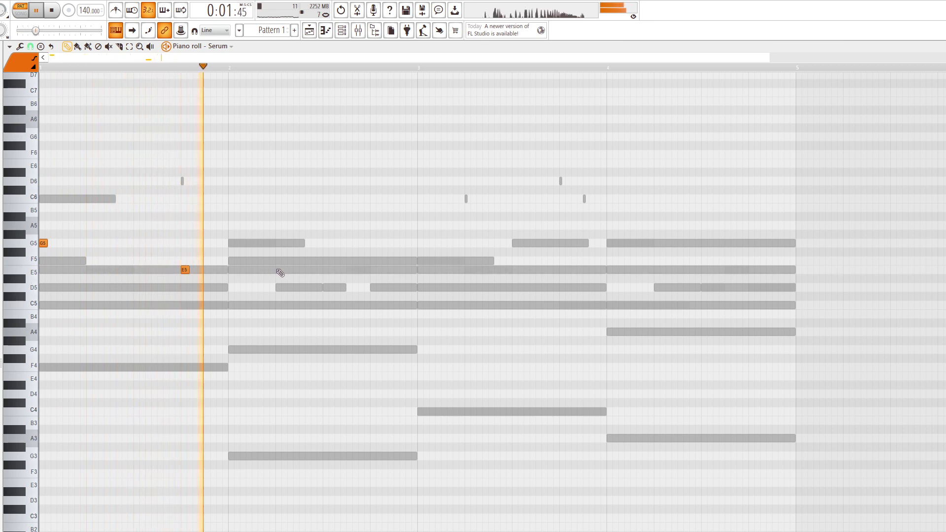
key("space")
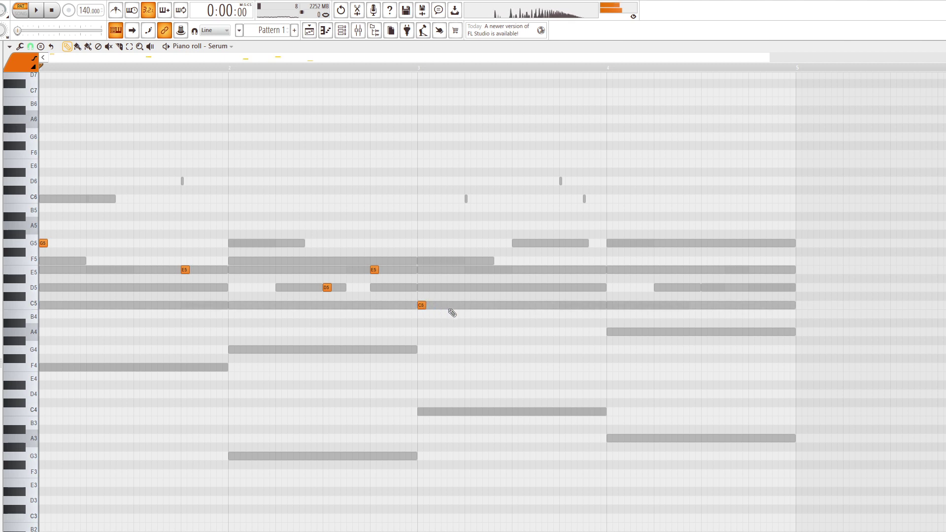
Rework Serum's bar 3 with a longer D5 at its start and a C5 near its end, checking with playback.
key("space")
left_click_drag(523, 289, 540, 291)
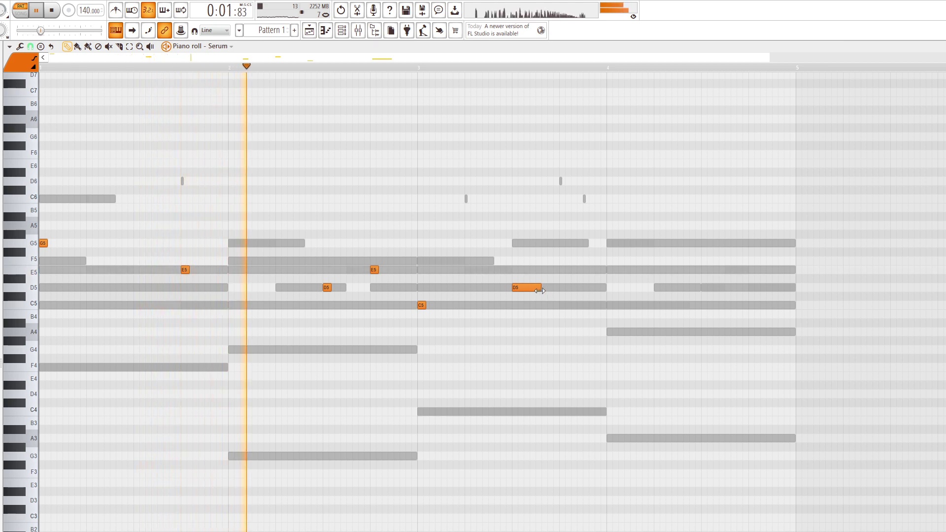
key("space")
left_click_drag(516, 288, 515, 305)
right_click(518, 304)
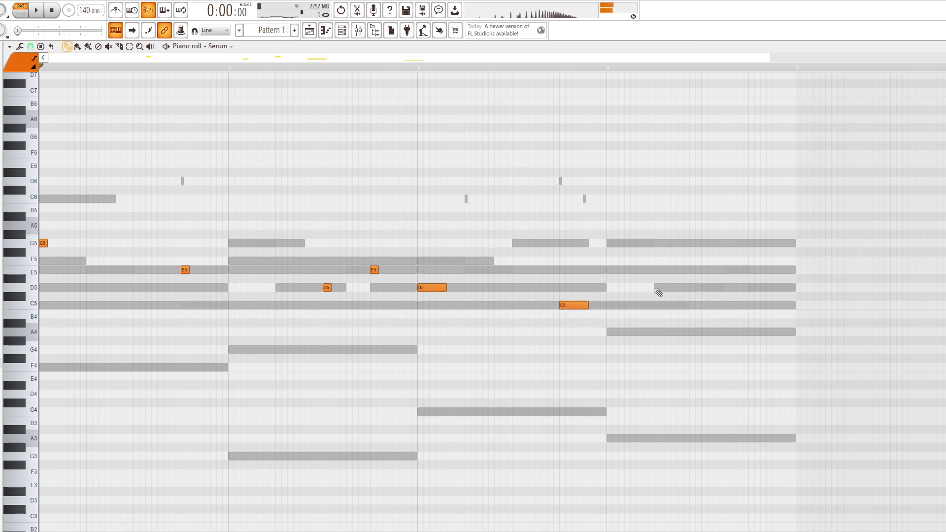
Try different lengths and positions for a D5 note in bar 4 of Serum's melody.
left_click_drag(680, 289, 712, 291)
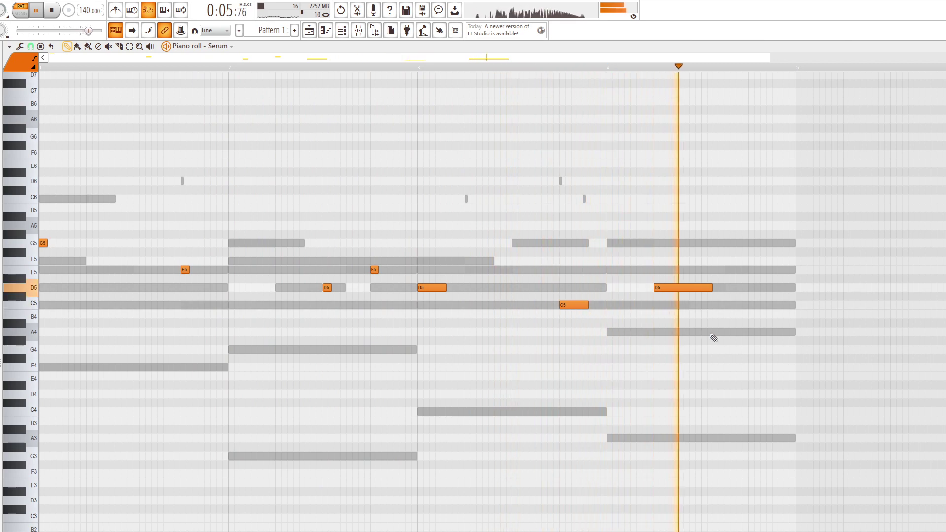
mouse_move(710, 288)
left_mouse_down()
mouse_move(679, 294)
mouse_move(707, 289)
mouse_move(693, 291)
left_mouse_up()
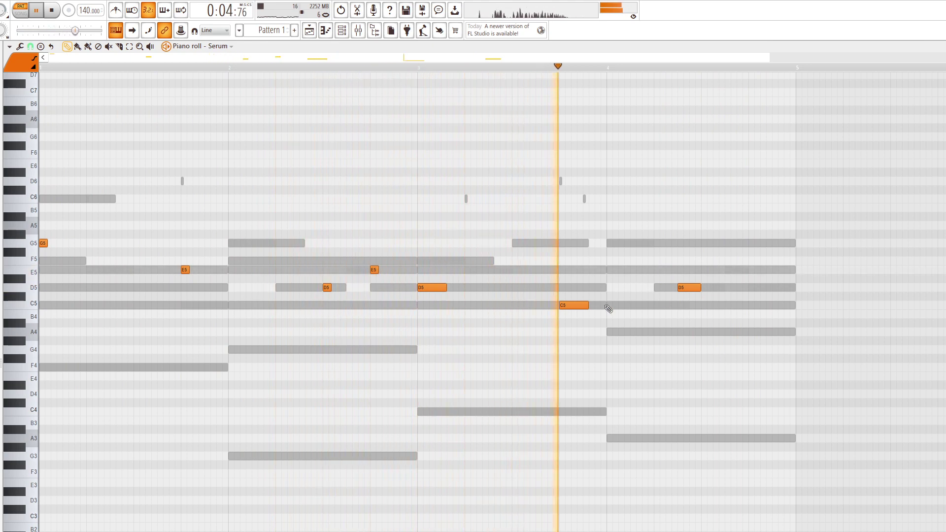
right_click(689, 288)
key("space")
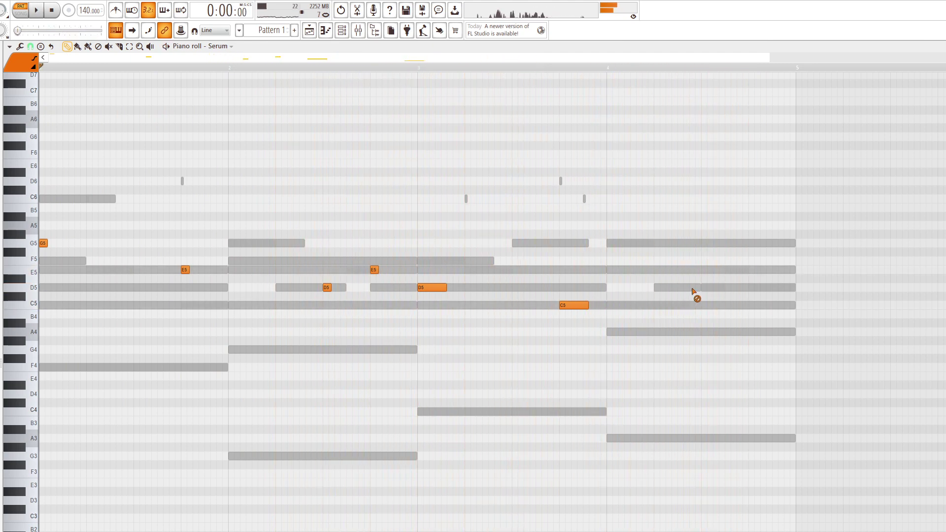
left_click_drag(704, 293, 701, 293)
key("Tab")
Rearrange the channel rack and Serum windows, close Xpand!2 and check Serum's delay and reverb effect settings during playback.
key("Tab")
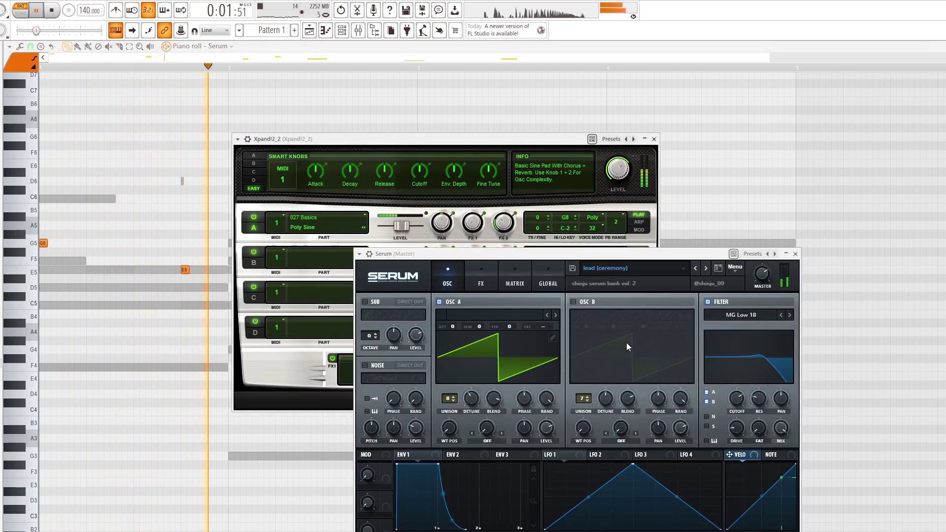
key("F6")
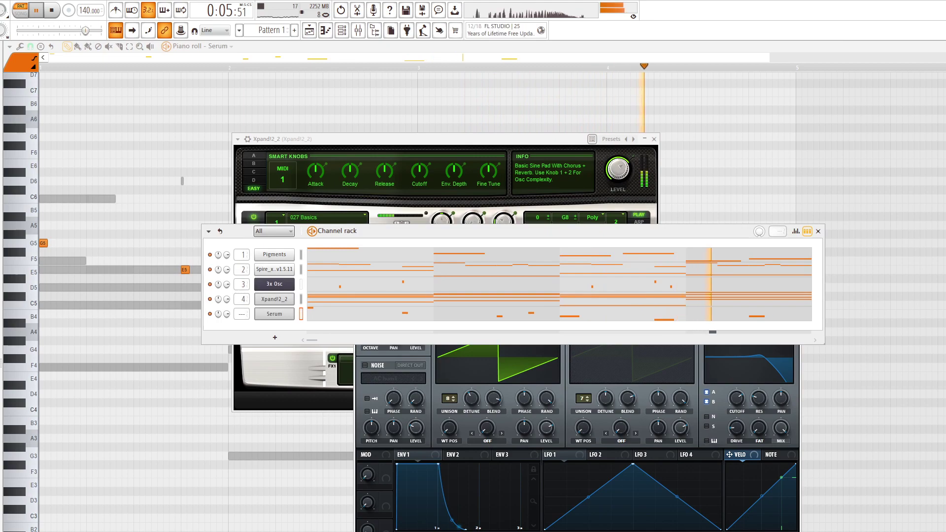
left_click_drag(443, 230, 641, 175)
left_click(654, 139)
left_click(472, 258)
left_click_drag(466, 255, 428, 255)
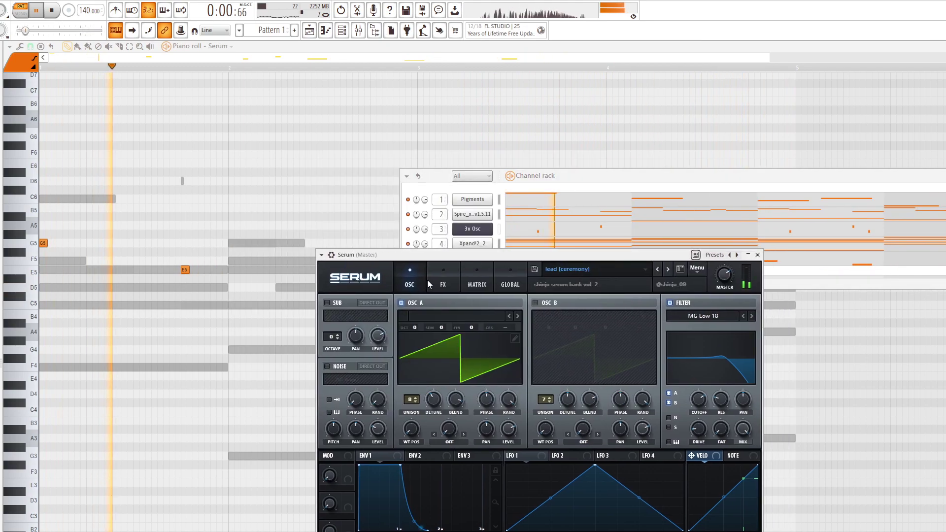
left_click(442, 285)
mouse_move(712, 388)
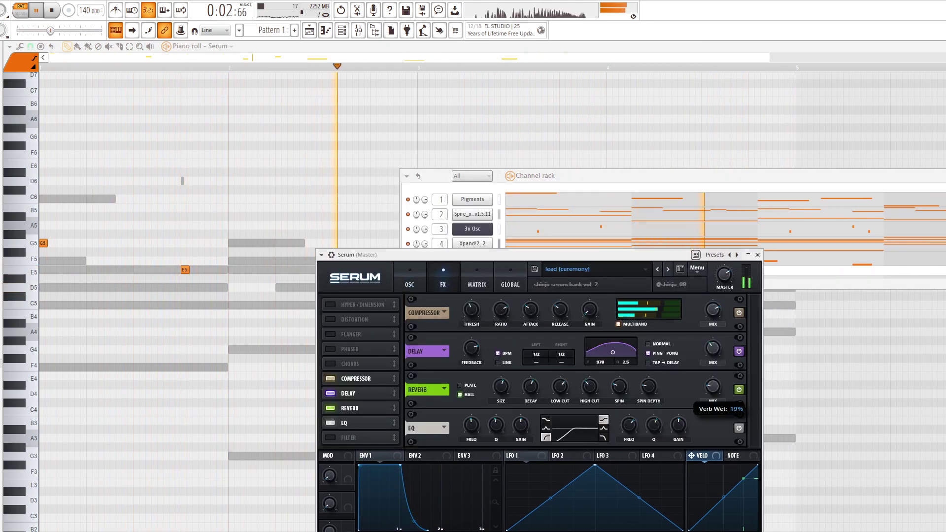
left_click_drag(712, 348, 712, 352)
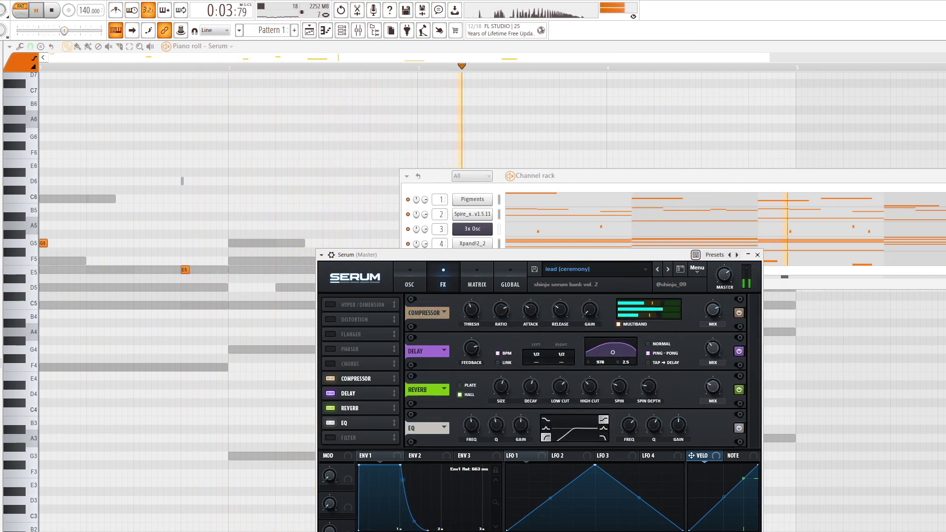
mouse_move(501, 387)
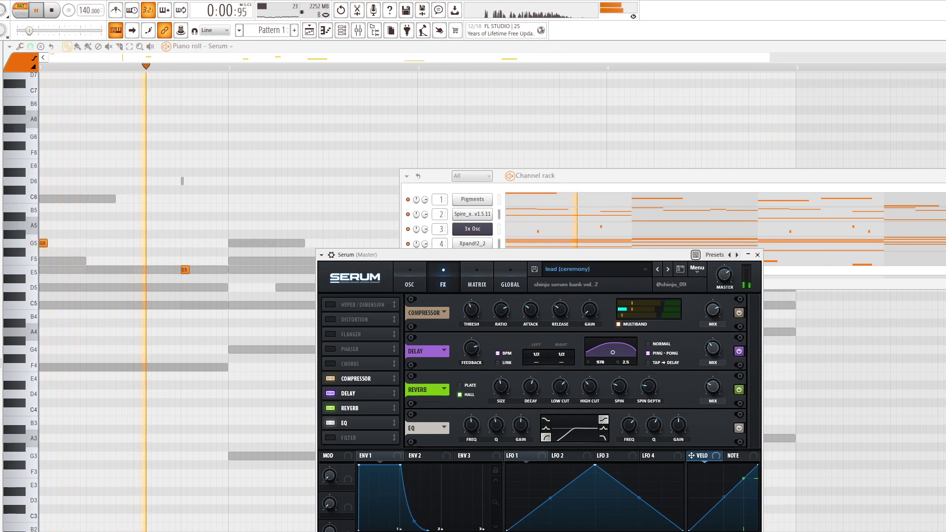
Route Serum to mixer track 5 and delete all of its notes in the piano roll.
key("Escape")
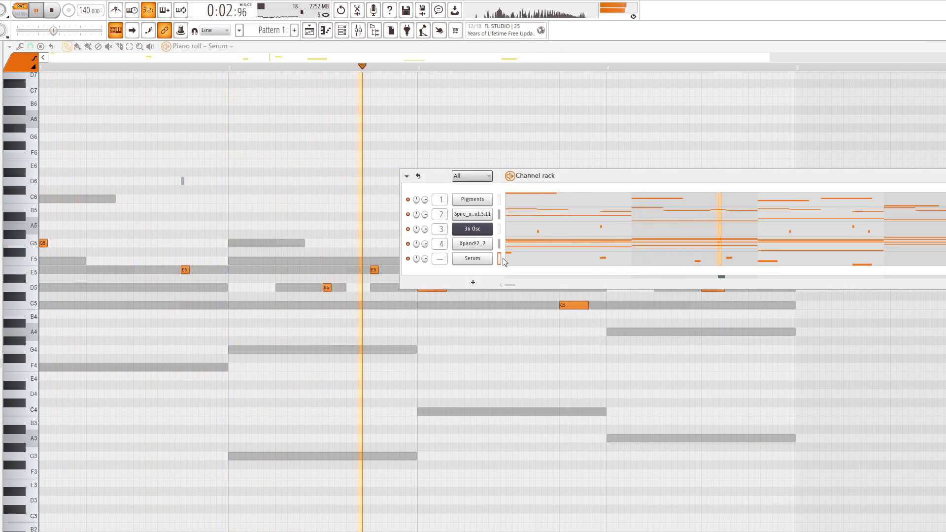
key("ctrl+l")
left_click(545, 265)
key("space")
key("ctrl+a")
key("Delete")
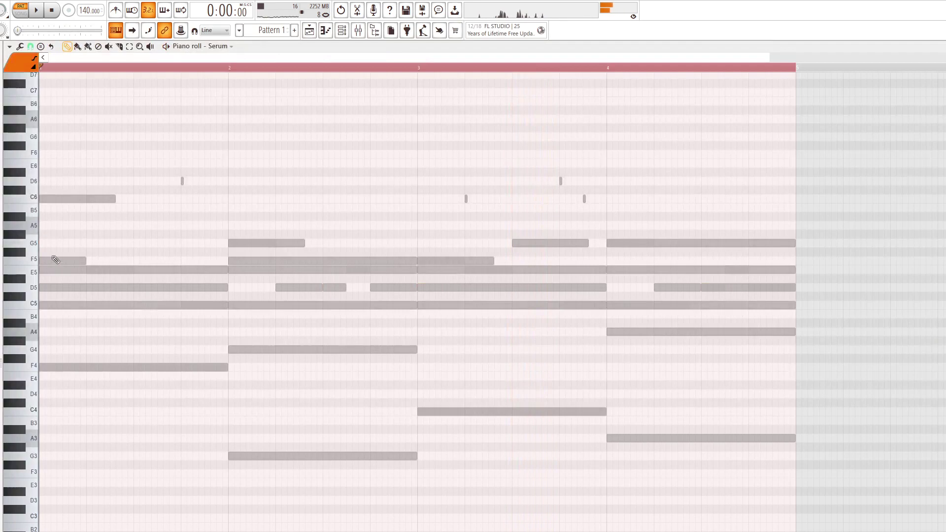
Lower the fader of Serum's mixer track 5 and cut its lows and highs with Fruity Parametric EQ 2.
key("F6")
key("F9")
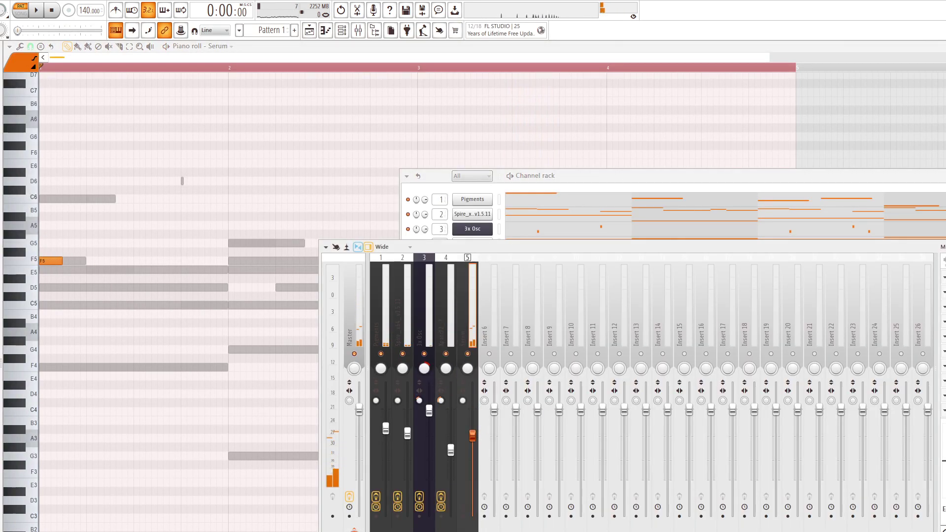
key("Escape")
key("Escape")
key("space")
key("F6")
key("F9")
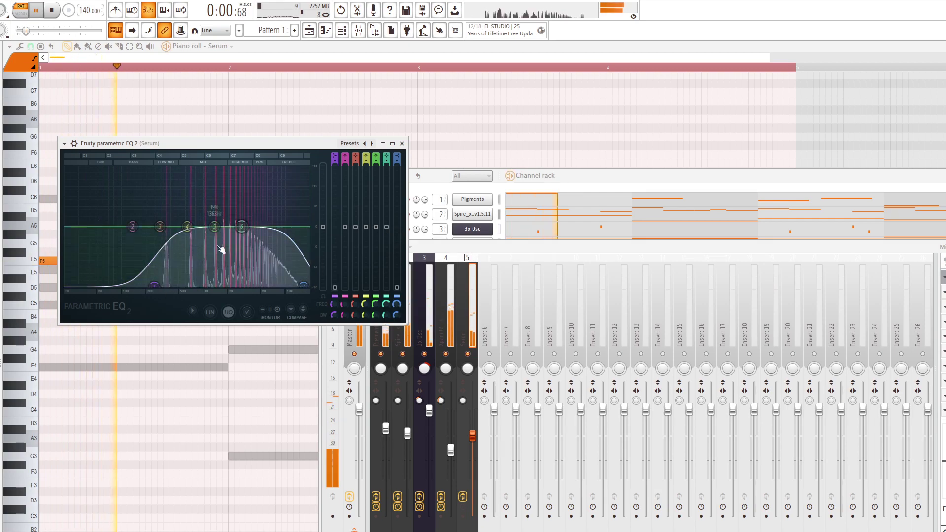
Close the equalizer and replace Serum's F5 note at the start of bar 1 with a C5 note.
key("space")
left_click(401, 143)
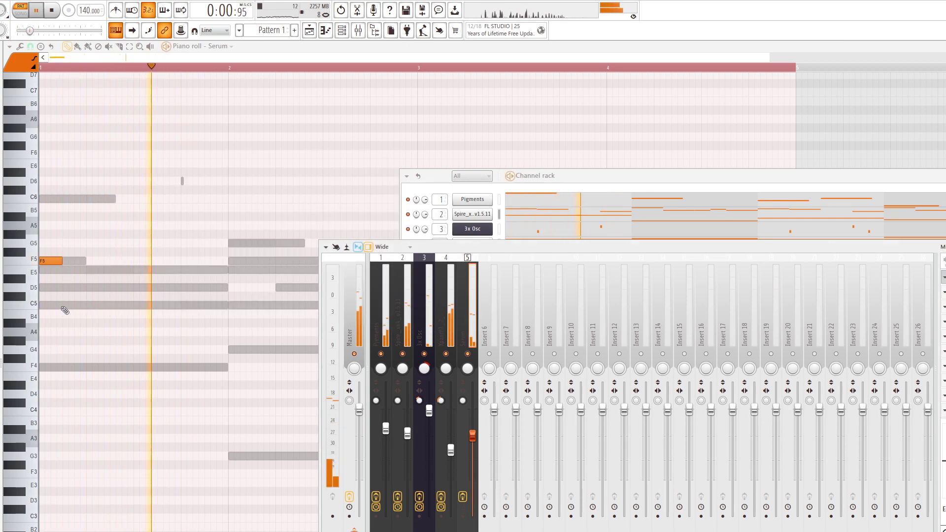
key("space")
right_click(43, 262)
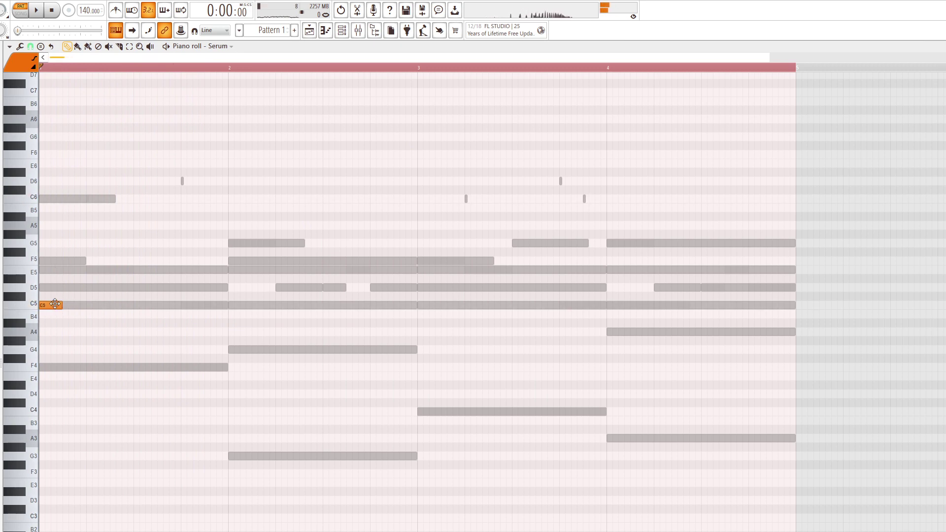
Open Pigments in the piano roll, solo it for playback, and play the Spire channel soloed for comparison.
key("F6")
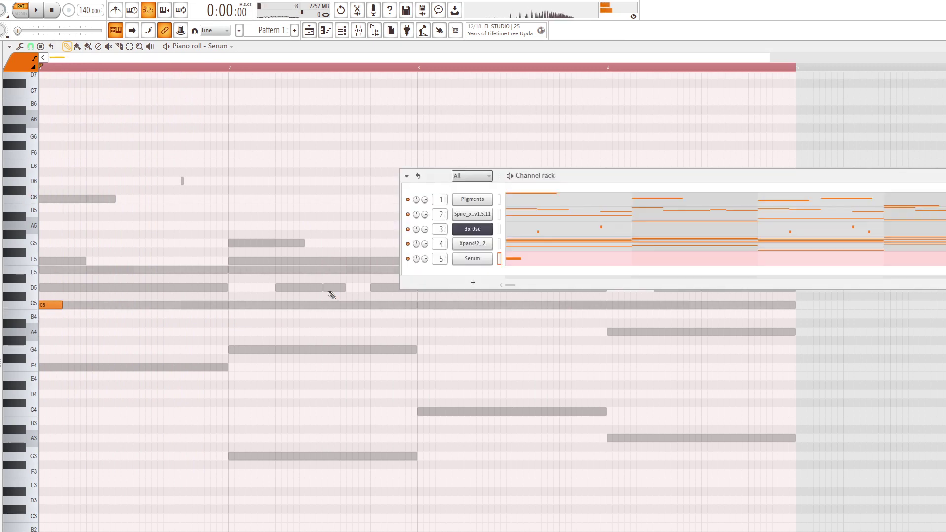
left_click(535, 203)
key("F6")
right_click(408, 199)
key("space")
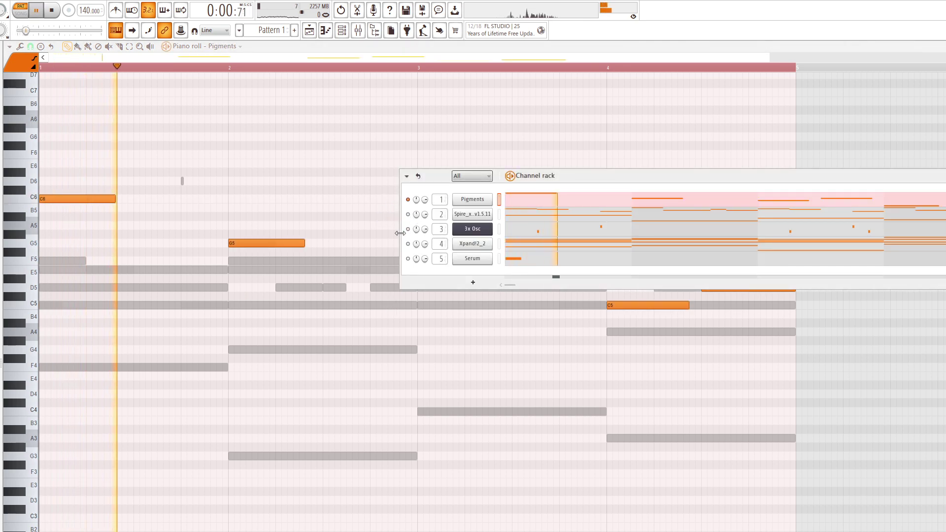
key("space")
key("space")
key("space")
right_click(409, 214)
key("space")
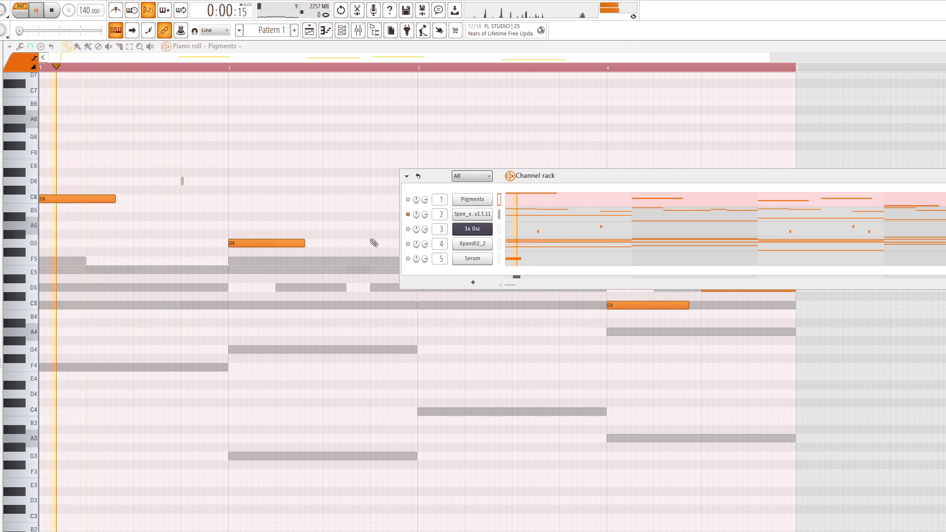
Enable the Pigments channel alongside Spire and open Serum's notes in the piano roll during playback.
left_click(408, 200)
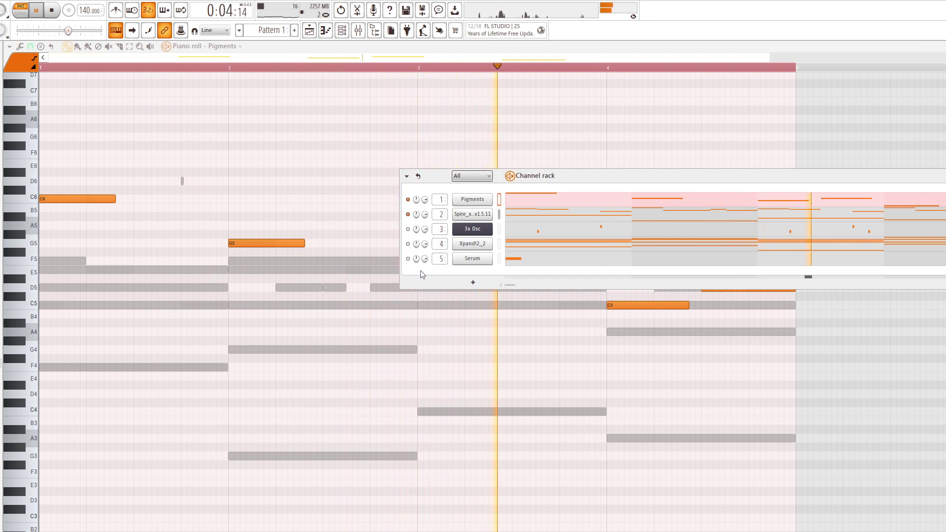
left_click(515, 260)
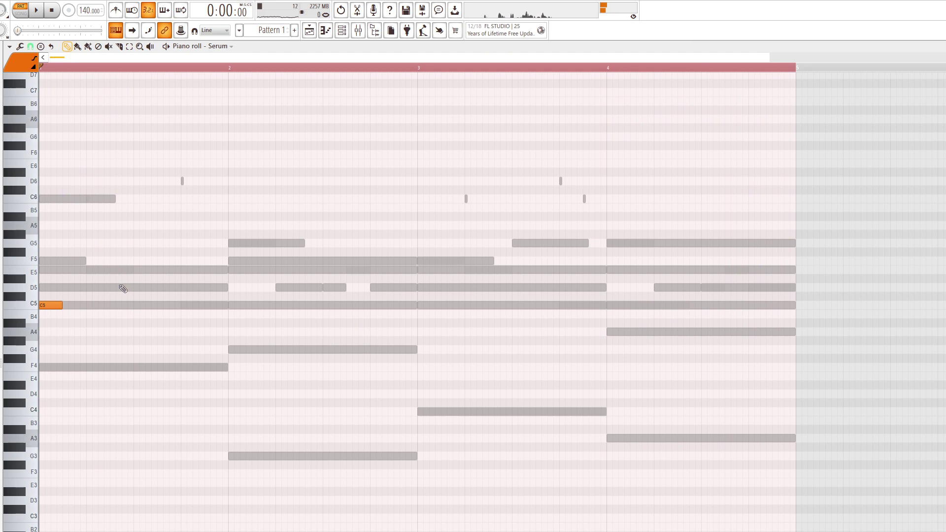
key("space")
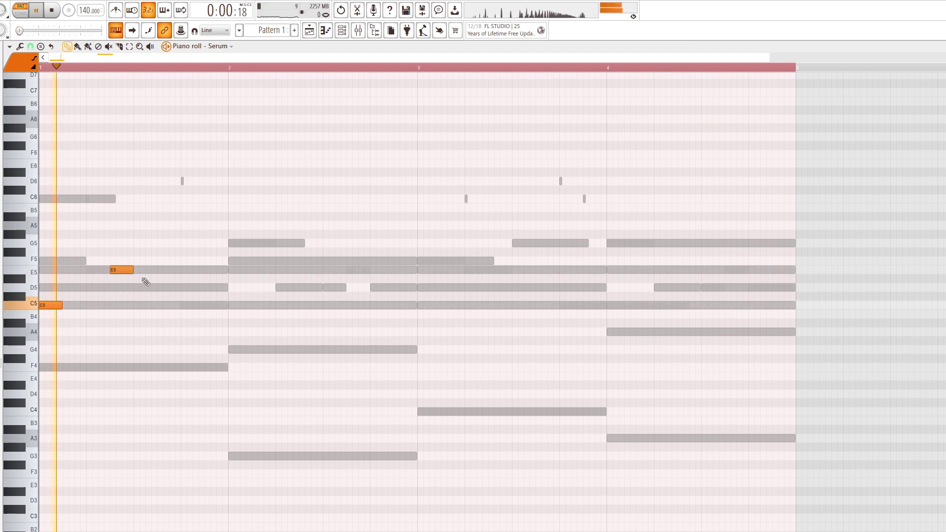
Try E5, D5, A5 and G5 notes after the opening C5 in bar 1 of the Serum melody.
key("space")
left_click(104, 272)
key("space")
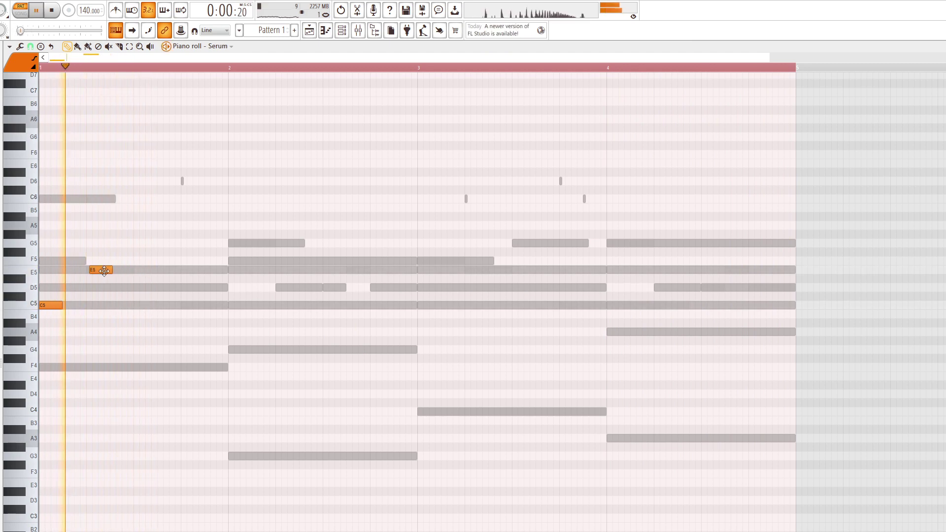
key("space")
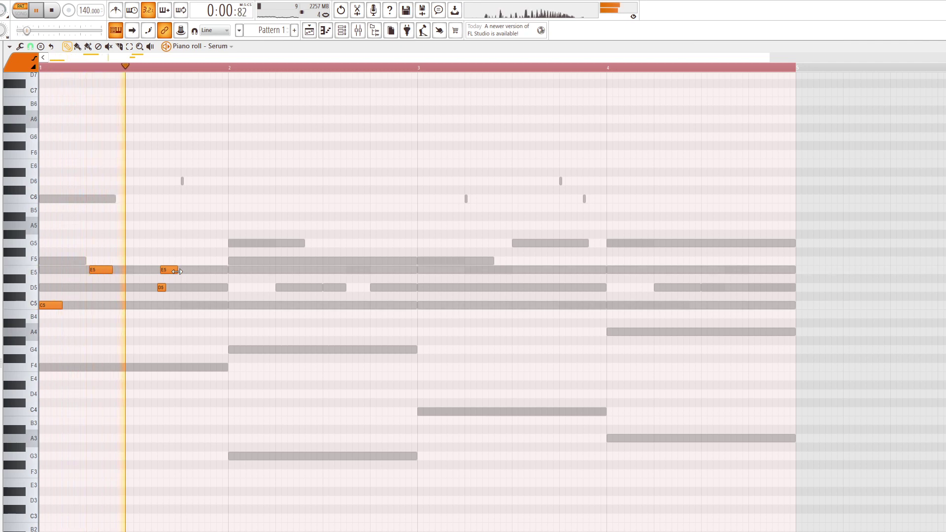
key("space")
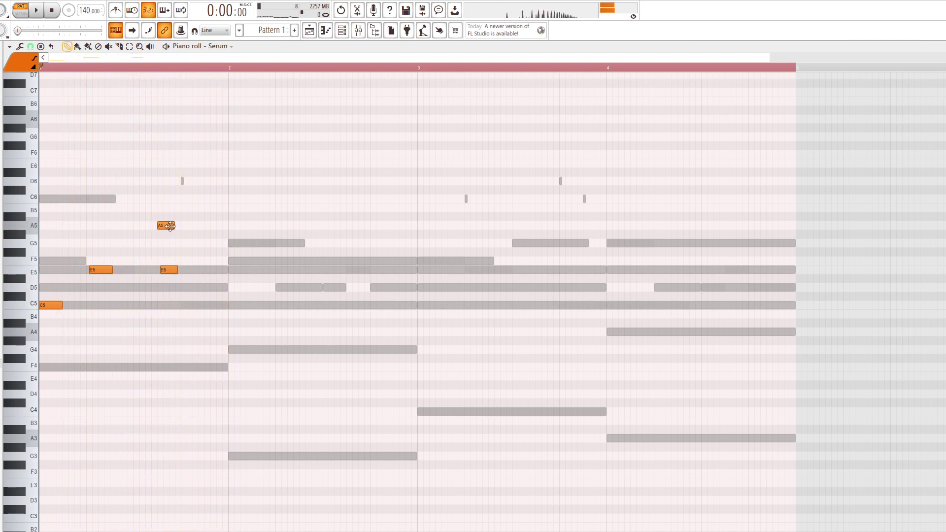
key("space")
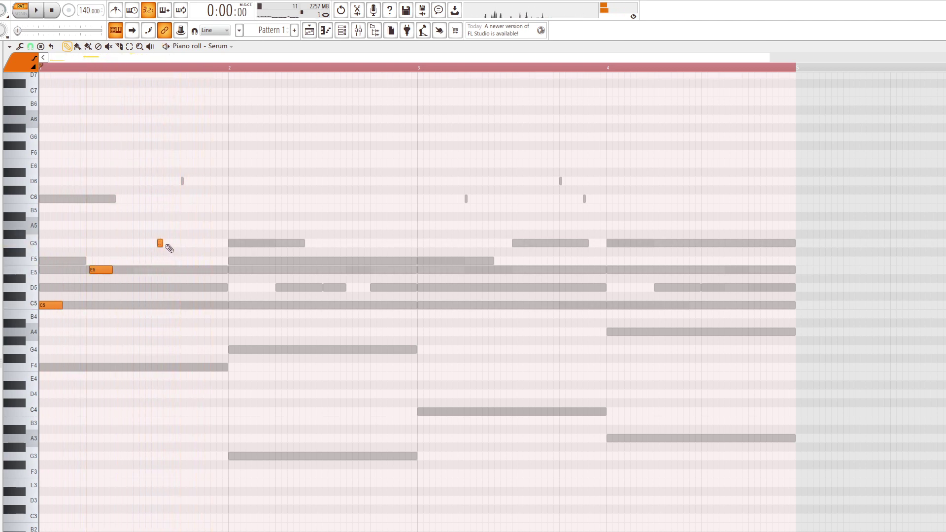
right_click(162, 244)
key("space")
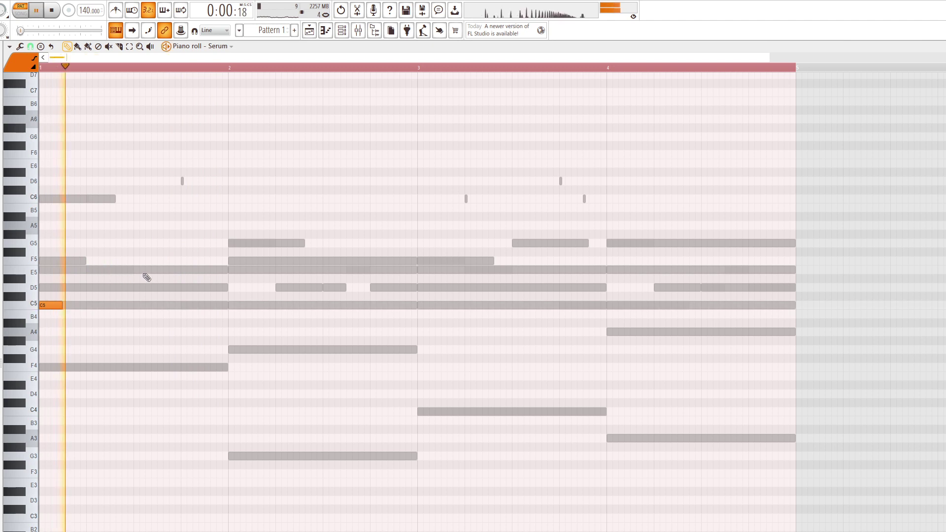
Add a G4 note on beat 4 of bar 1 and ascending C5, D5 and E5 notes from beat 3 of bar 2.
key("space")
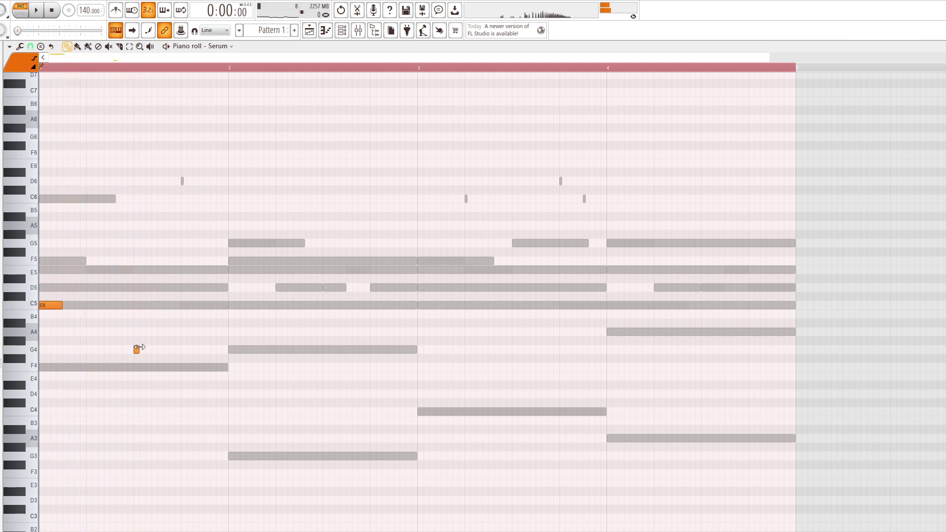
left_click_drag(163, 348, 211, 349)
key("space")
key("space")
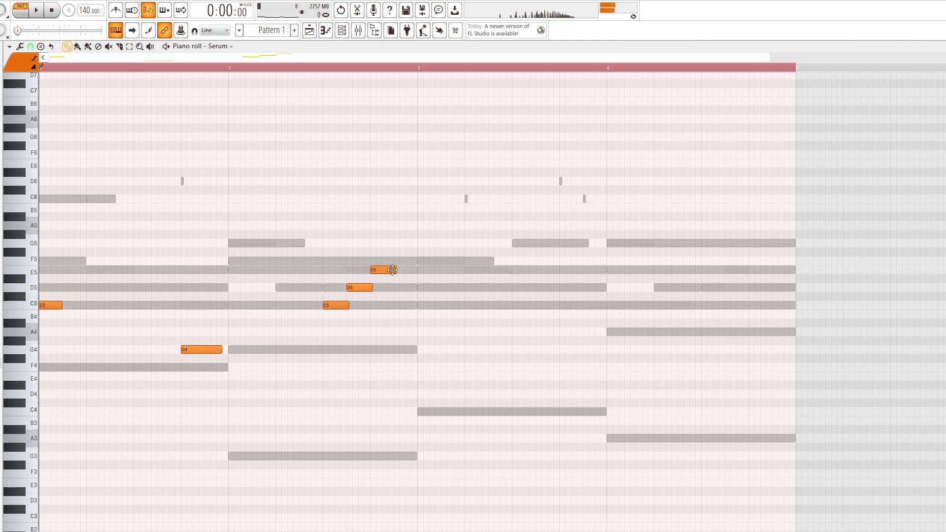
Trim bar 2's C5 and D5 notes to meet end to end and extend the E5 note to the bar's end.
key("space")
left_click_drag(395, 260, 413, 260)
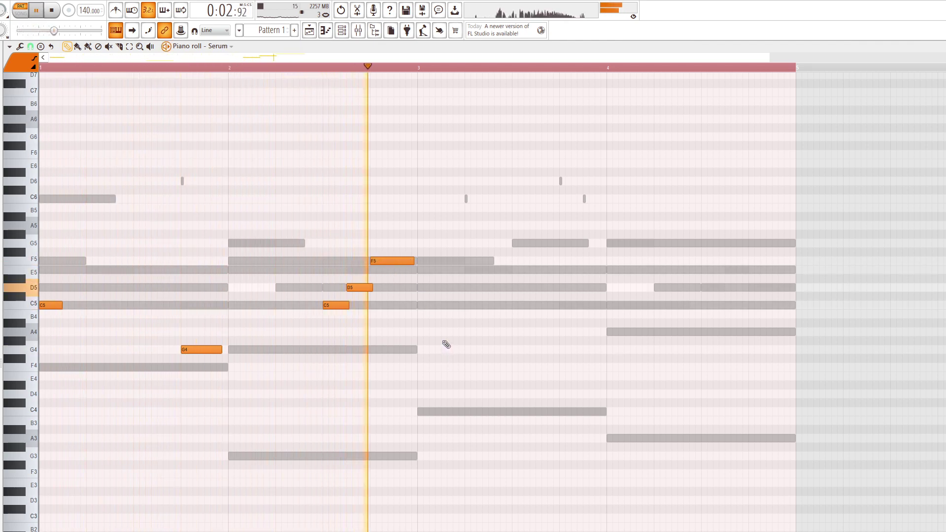
key("space")
key("space")
left_click_drag(367, 287, 345, 305)
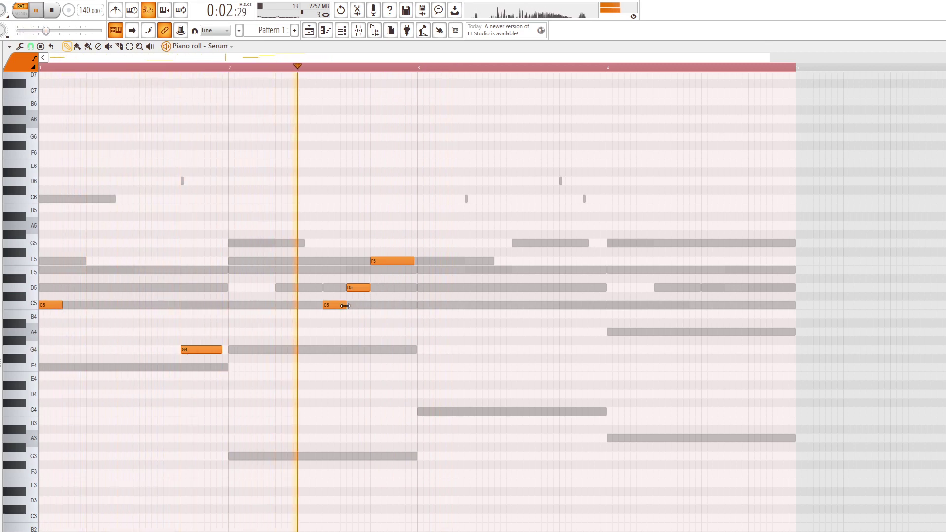
key("space")
left_click_drag(389, 266, 388, 275)
key("space")
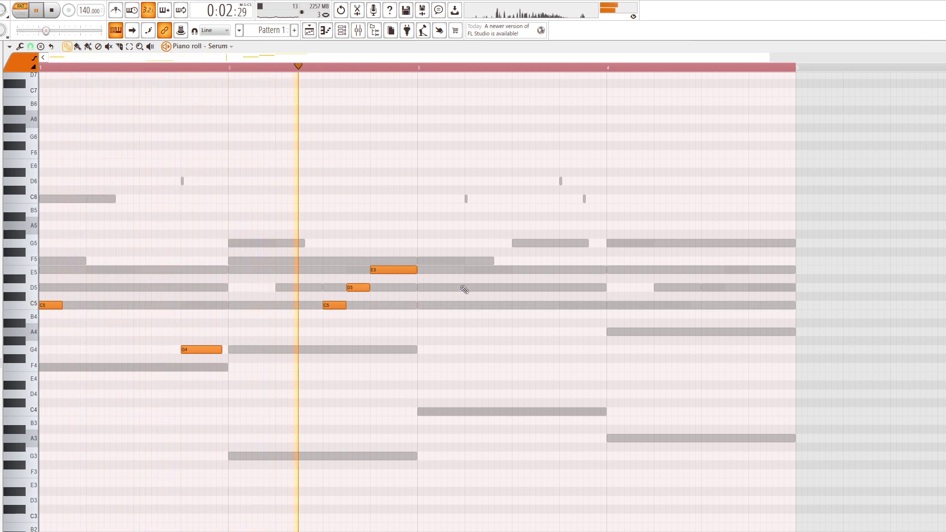
Try the melody without the three bar 2 notes and with bar 1's G4 note raised to A4.
right_click(393, 269)
right_click(358, 287)
right_click(334, 305)
key("space")
left_click_drag(210, 346, 209, 334)
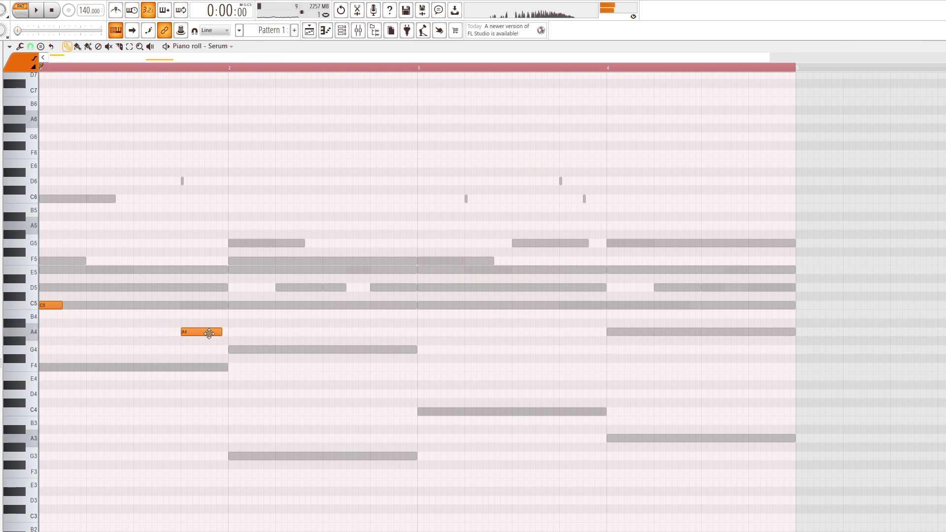
key("space")
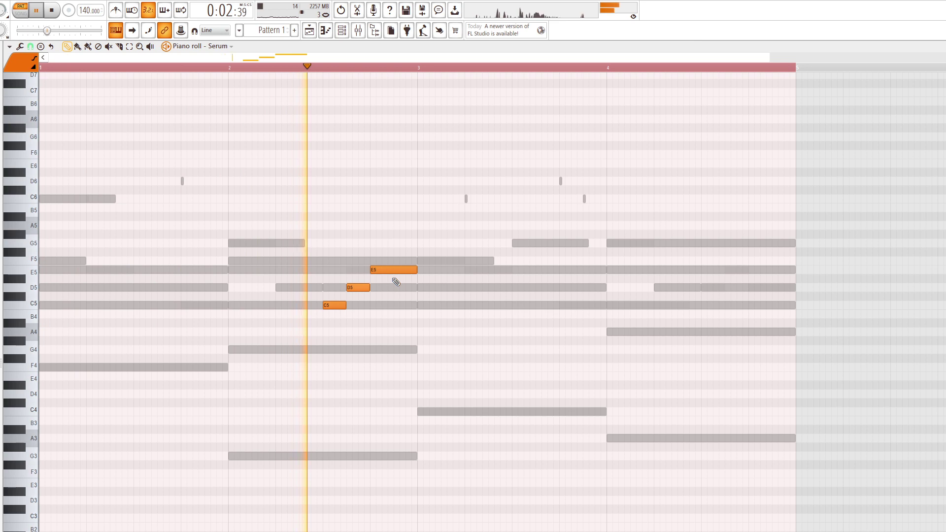
Place D5 on beat 2 and C5 on beat 4 of bars 1 and 3, and end bar 4 with E5 and D5 notes.
key("space")
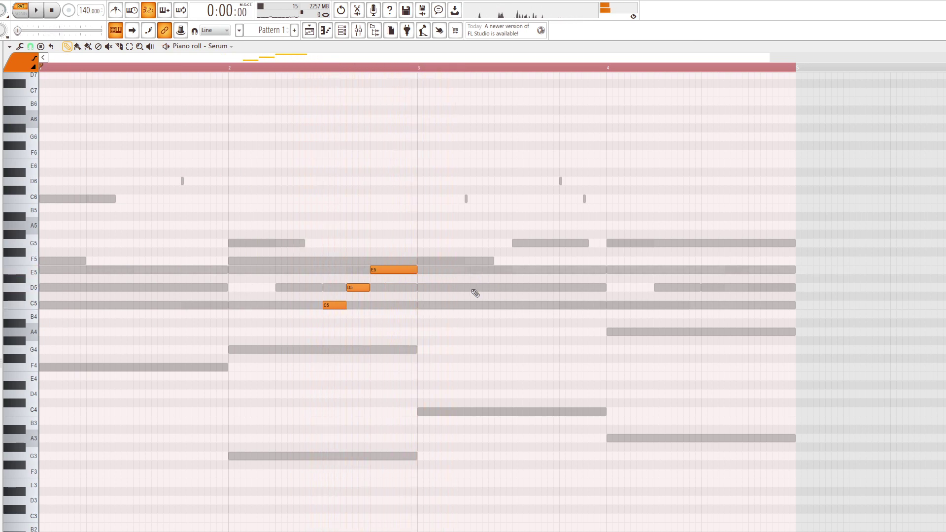
left_click_drag(464, 278, 628, 325)
left_click_drag(578, 305, 199, 305)
key("ctrl+d")
key("space")
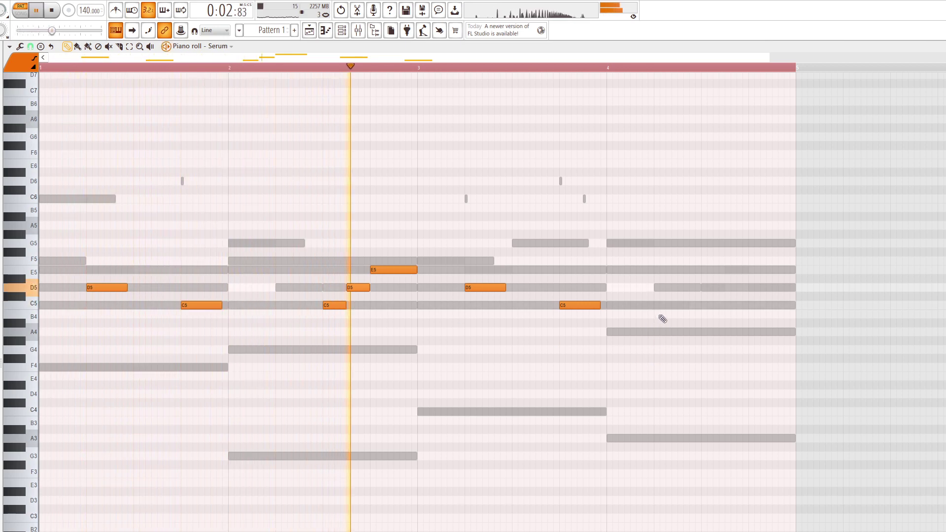
left_click(709, 270)
left_click_drag(724, 270, 794, 287)
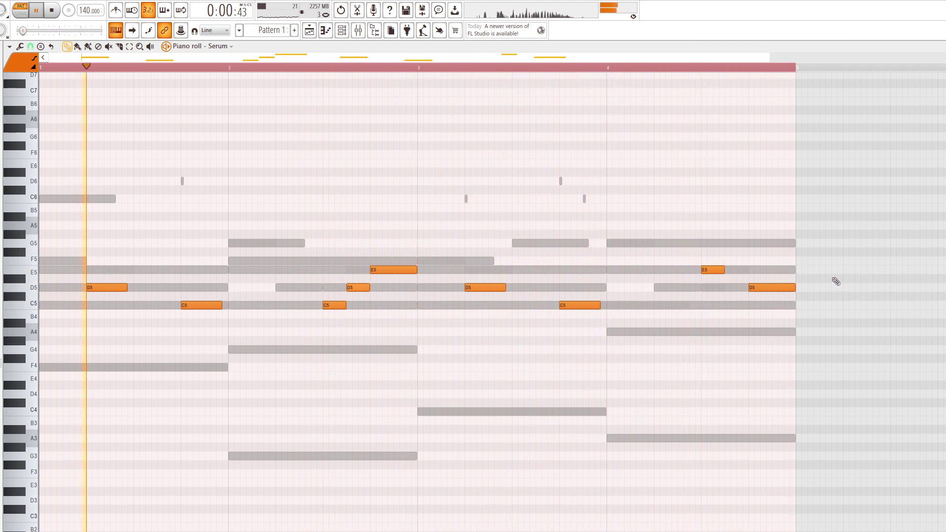
Show the channel rack and mixer and lower the fader of Serum's track 5.
key("F6")
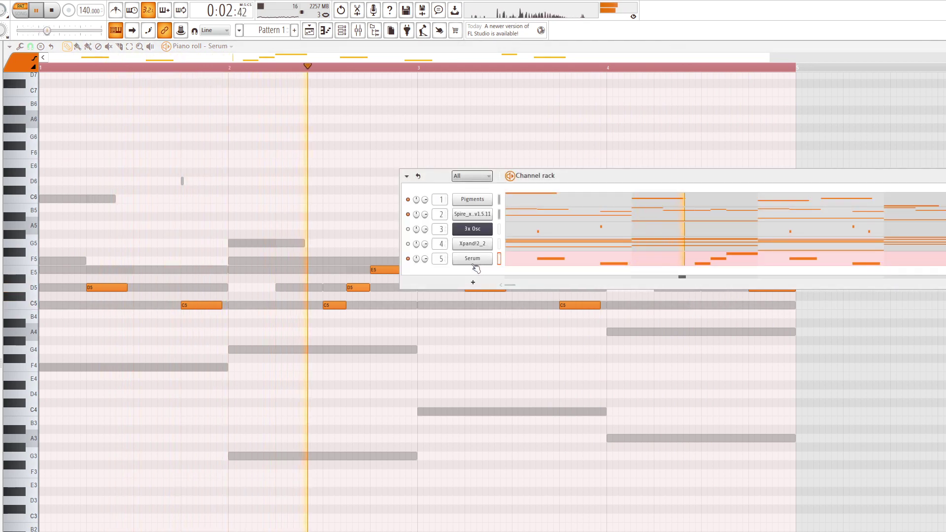
key("F9")
left_click_drag(474, 433, 472, 446)
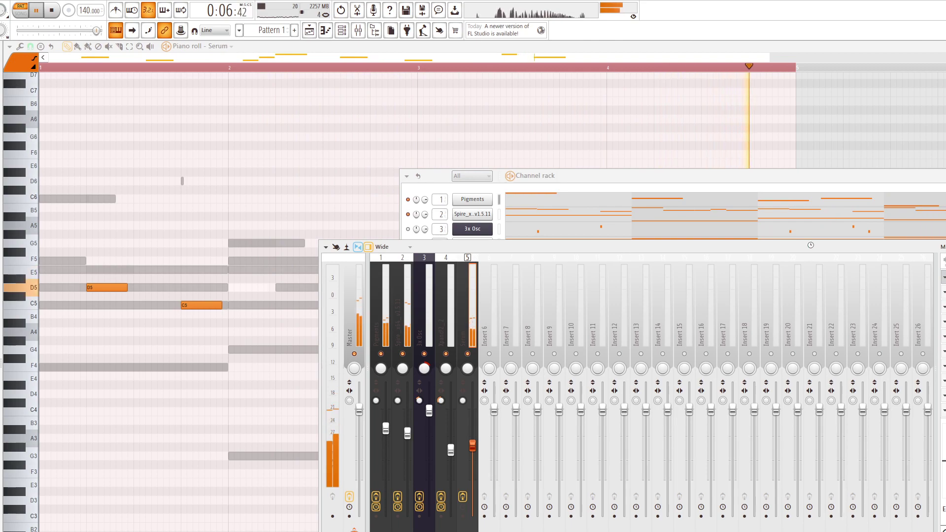
Try the Digitalis effect on Serum's mixer track, stepping through its presets from Default to Lossy Flutter.
left_click(811, 247)
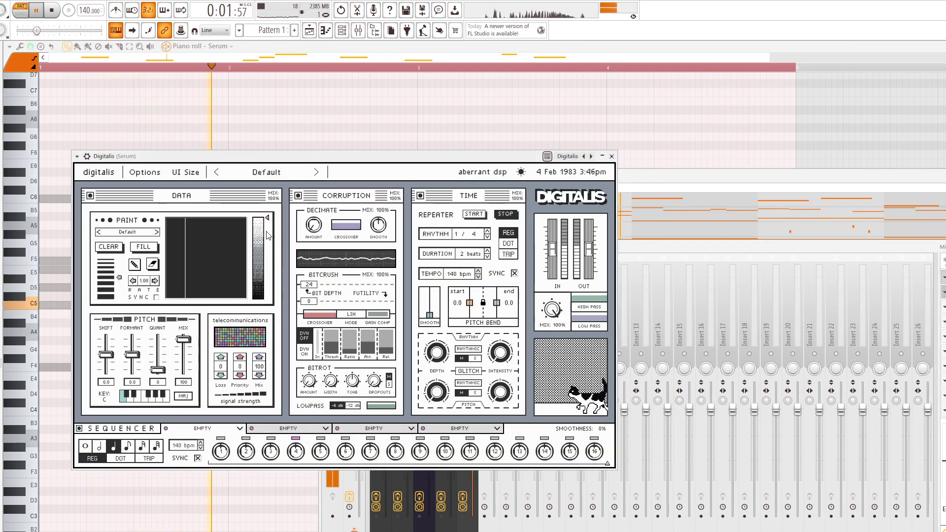
left_click(316, 173)
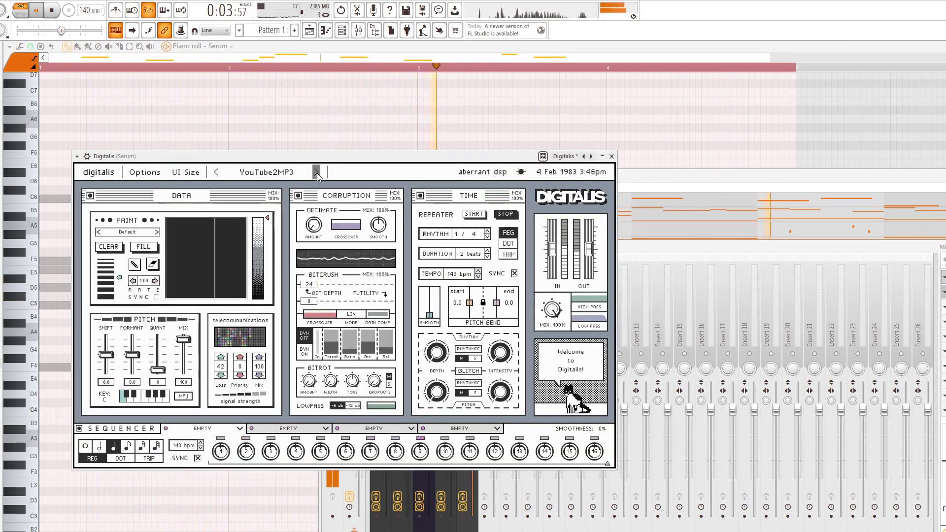
left_click(317, 172)
left_click(317, 172)
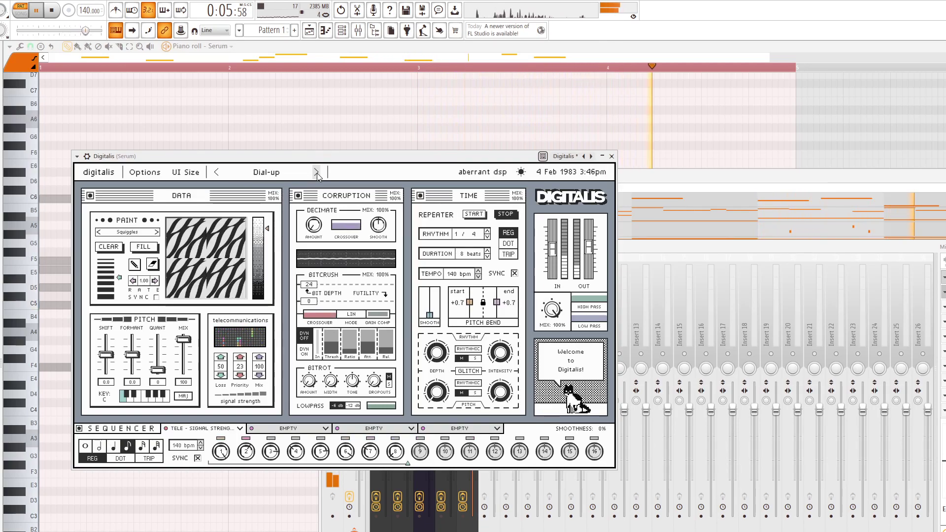
left_click(317, 172)
left_click(316, 172)
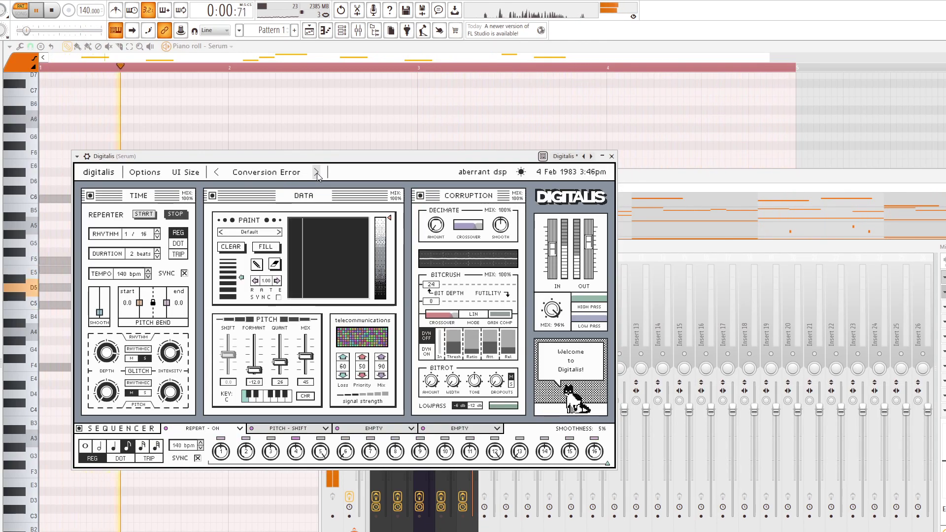
left_click(316, 172)
left_click(316, 172)
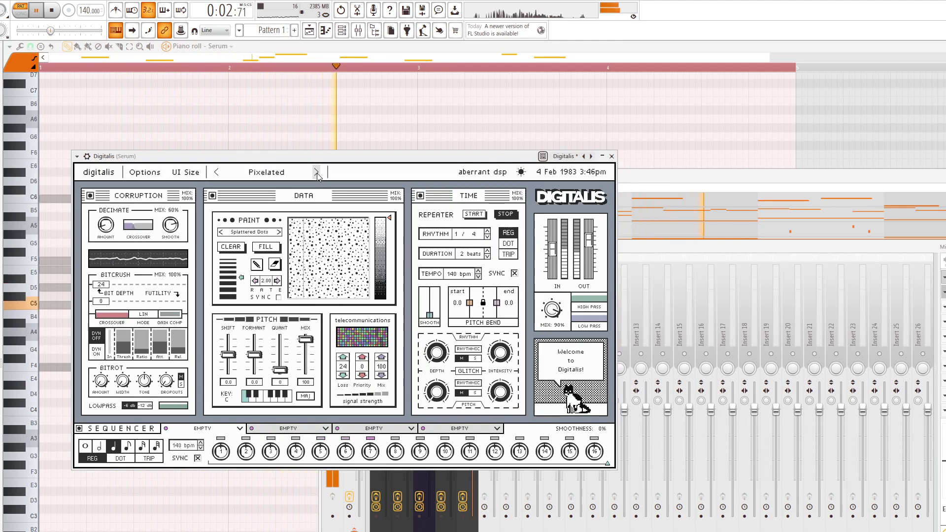
left_click(316, 172)
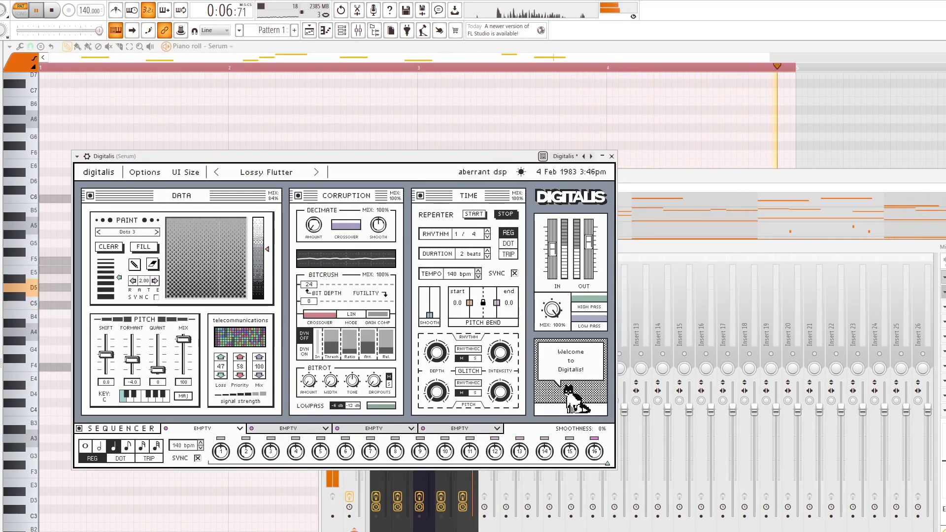
Swap Digitalis for Codec on Serum's track, set its bitrate to 22k and its loss mode to Smooth, and close it.
key("F9")
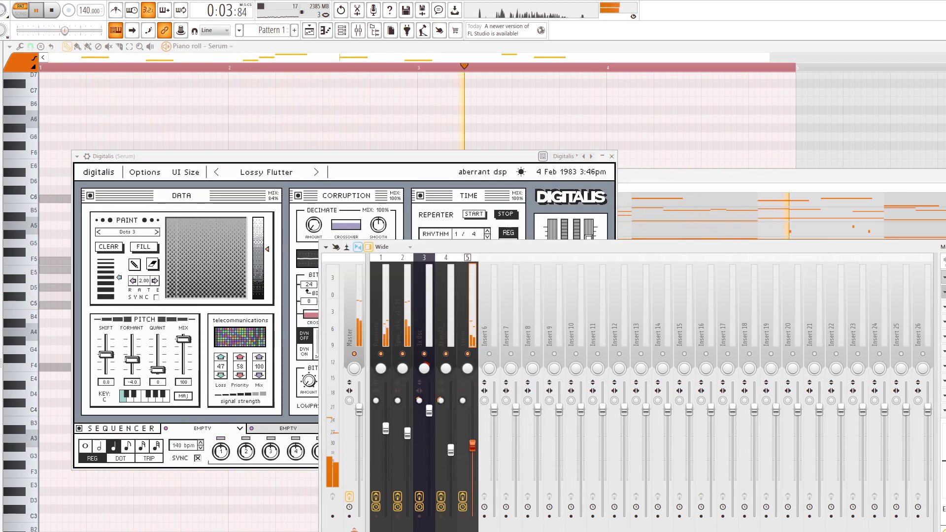
left_click(590, 157)
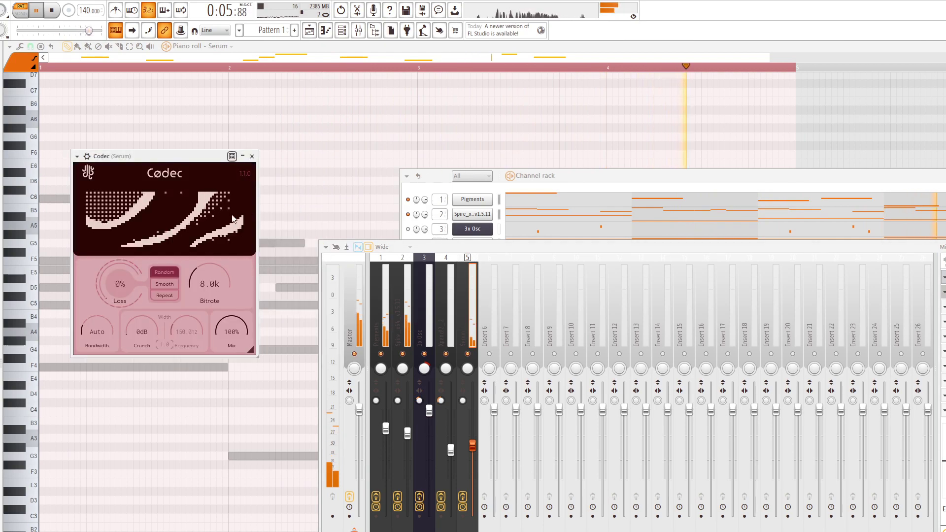
left_click_drag(200, 262, 201, 255)
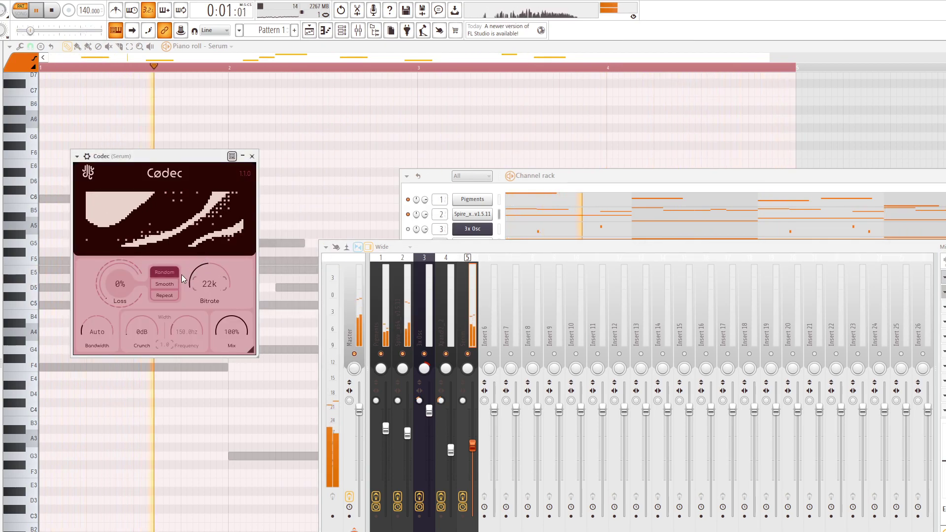
left_click(171, 283)
left_click(252, 156)
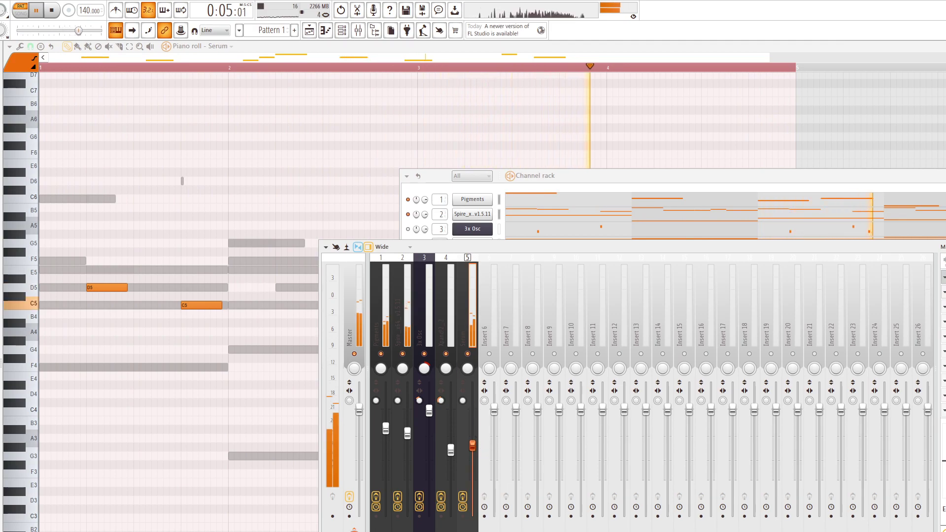
Lower Serum's mixer fader slightly and enable the 3x Osc and Xpand!2 channels for full playback.
left_click_drag(476, 461, 476, 449)
left_click(408, 228)
left_click(408, 244)
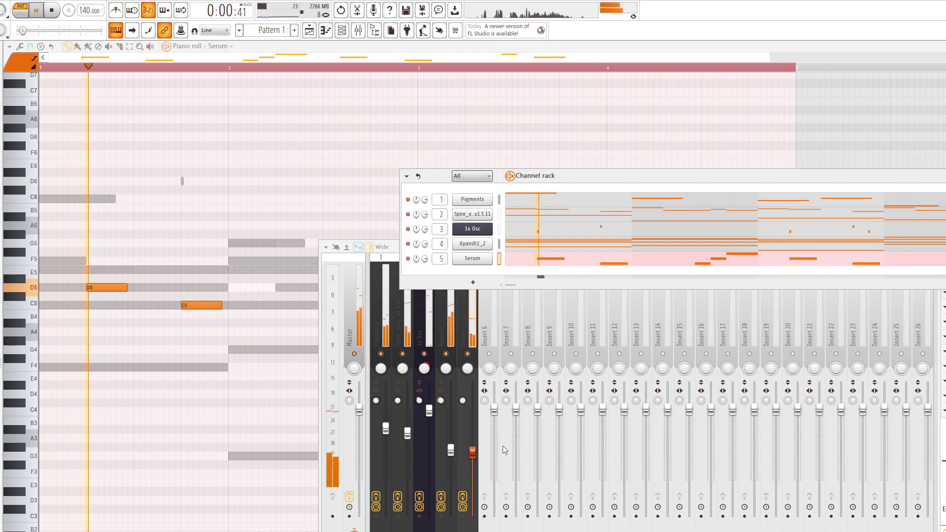
Set Codec's bitrate to 41k and OTT's downward compression to 200 % on Serum's track, then close the effect window.
left_click(942, 293)
left_click_drag(208, 279, 209, 259)
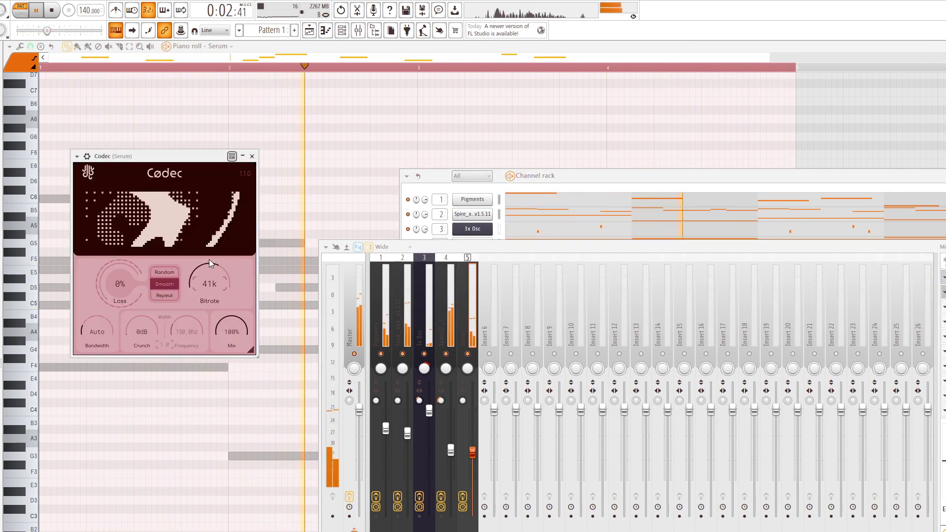
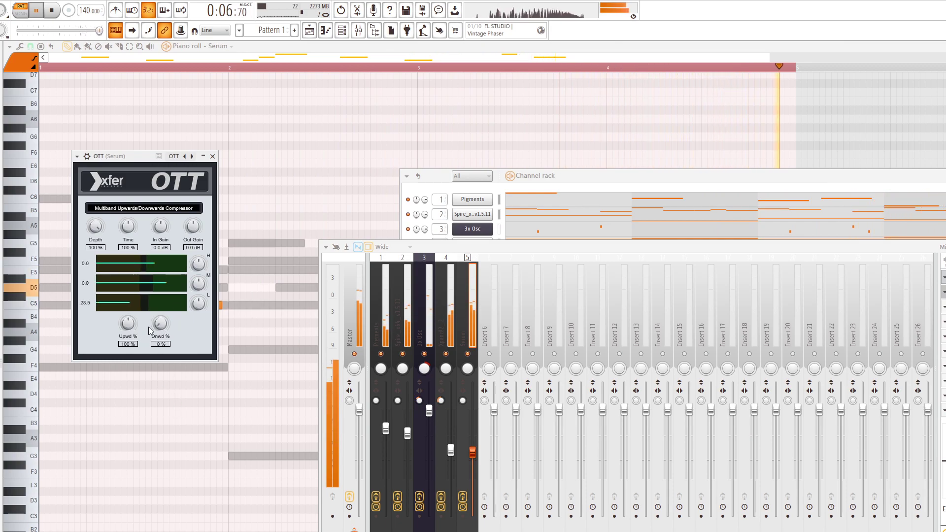
left_click_drag(160, 324, 161, 274)
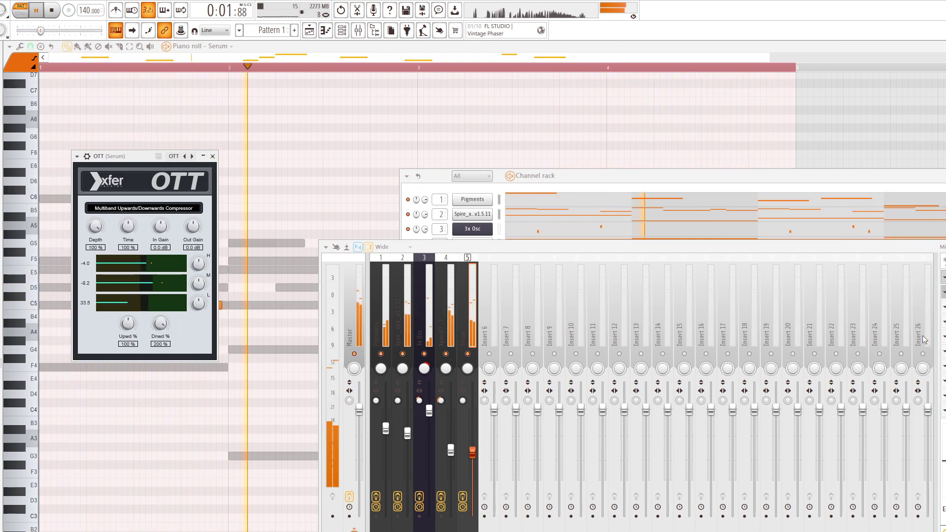
key("Escape")
Solo Spire's mixer track 2 for comparison, then solo and select the Xpand!2 track 4.
left_click(446, 314)
left_click(404, 329)
right_click(403, 353)
right_click(446, 354)
left_click(450, 314)
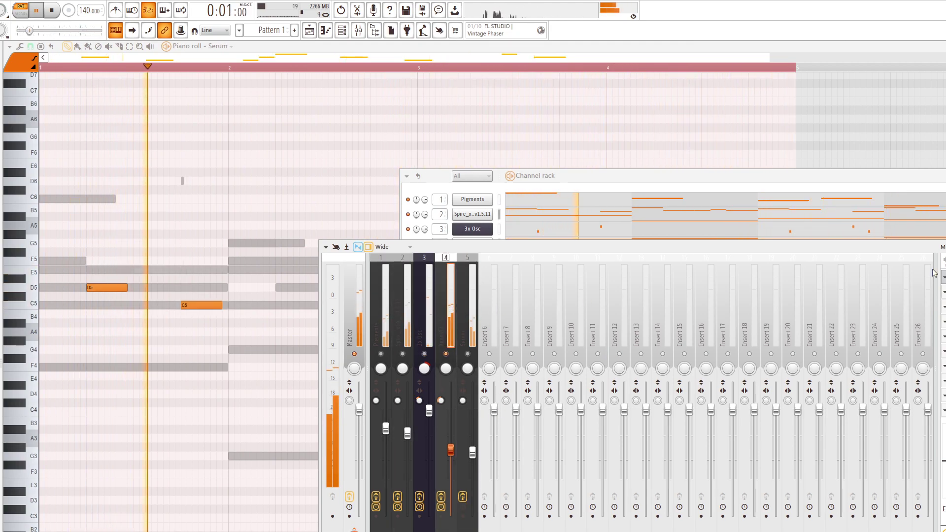
Reshape Duck's envelope on the Xpand!2 track to start at full level and curve down slightly at the end, and close Duck.
left_click(943, 307)
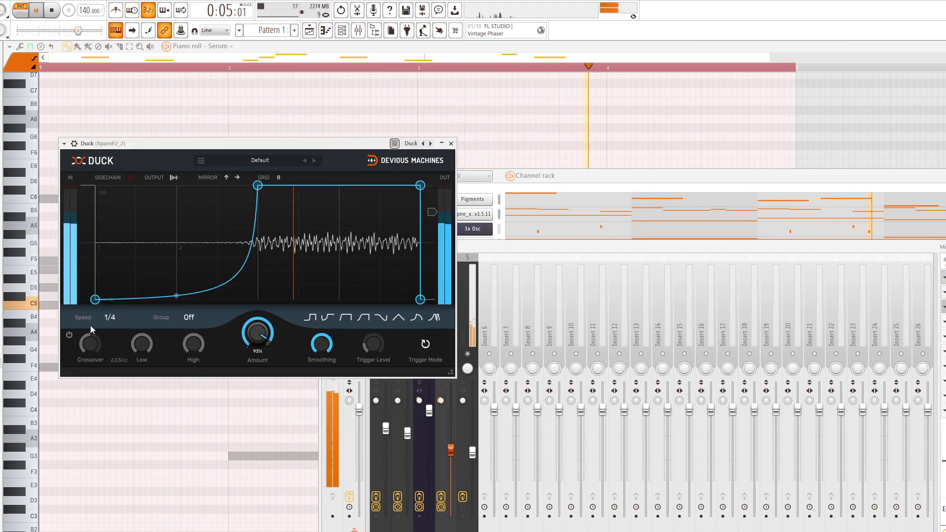
left_click_drag(97, 299, 95, 186)
left_click_drag(419, 186, 419, 239)
left_click_drag(96, 202, 95, 185)
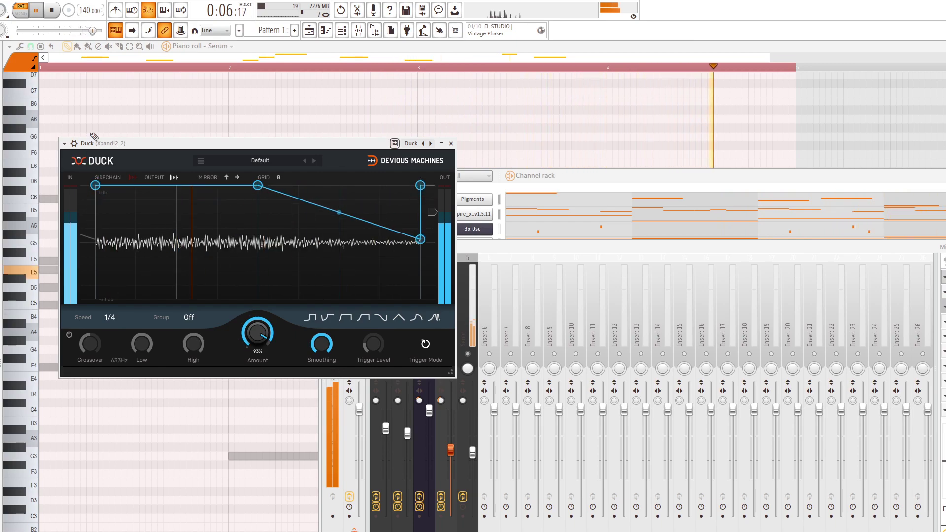
left_click_drag(339, 212, 339, 224)
left_click_drag(420, 240, 420, 195)
left_click(451, 143)
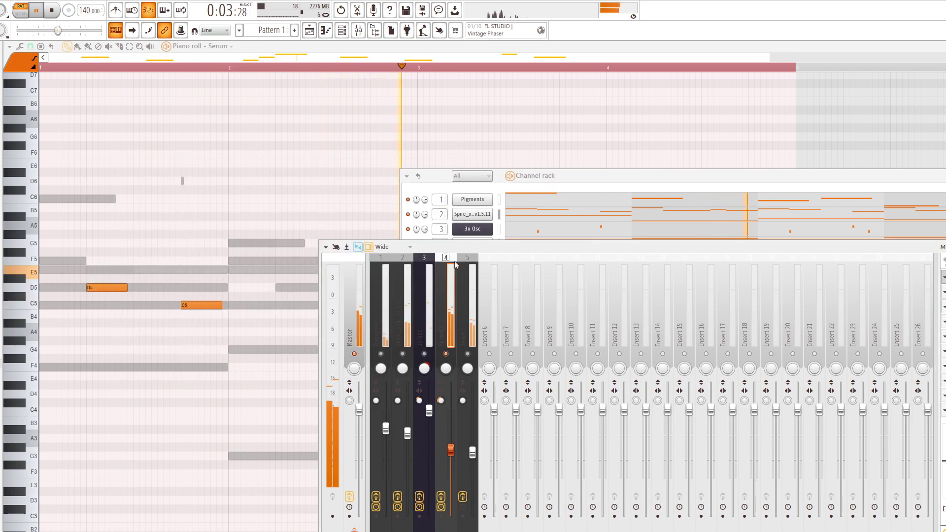
Re-enable all muted instrument tracks in the mixer for full playback and close Serum's piano roll.
left_click(381, 354)
left_click(468, 353)
key("F6")
key("F9")
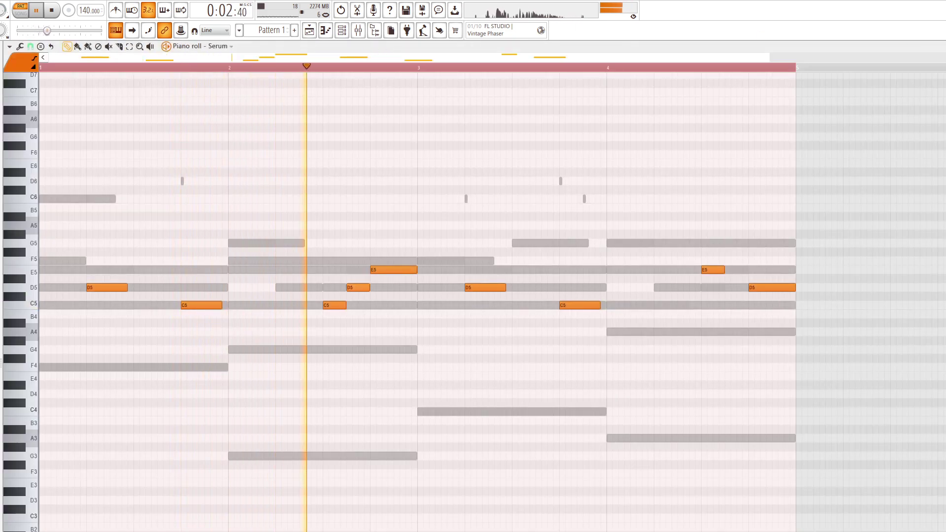
key("F7")
Bring back the channel rack and mixer, and lower Serum's mixer fader slightly.
key("F6")
key("F9")
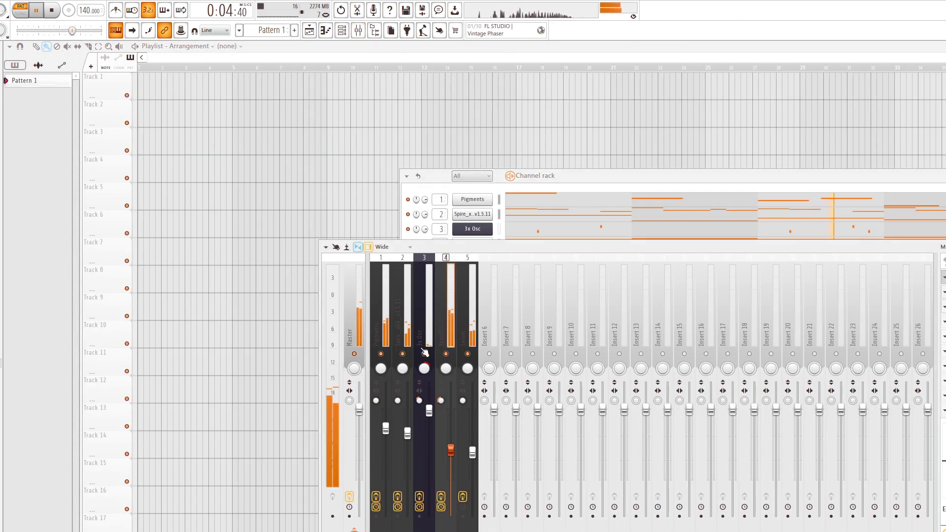
left_click_drag(473, 452, 472, 462)
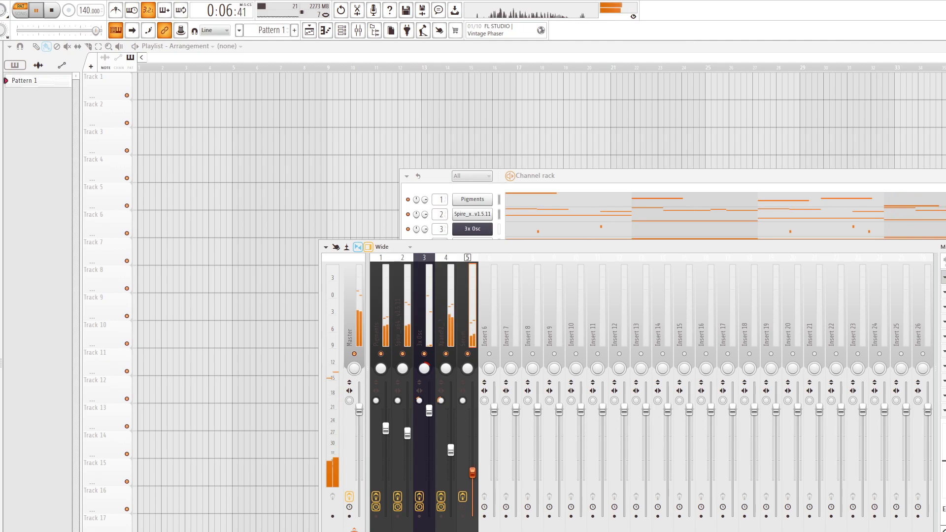
Route mixer tracks 1 to 5 into Insert 6 as a shared red bus track, and hide the mixer and channel rack.
key("F12")
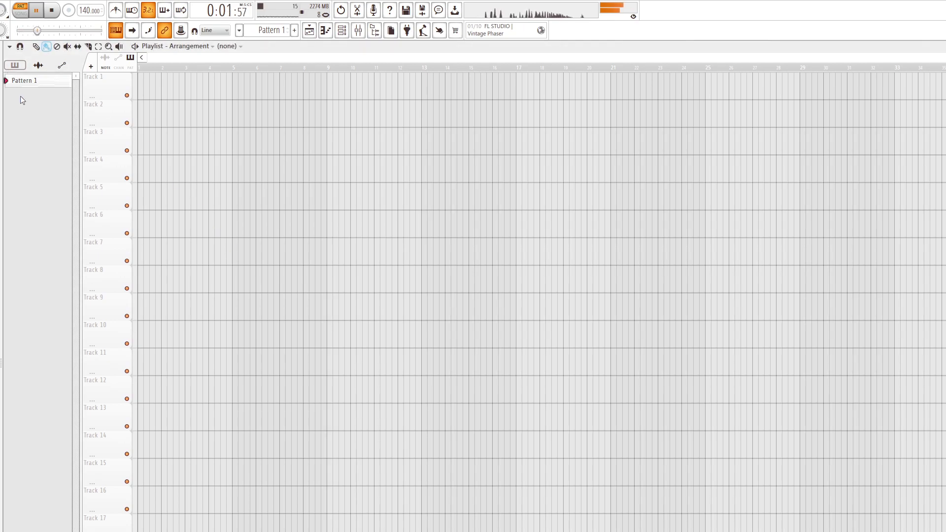
left_click(344, 32)
left_click(358, 28)
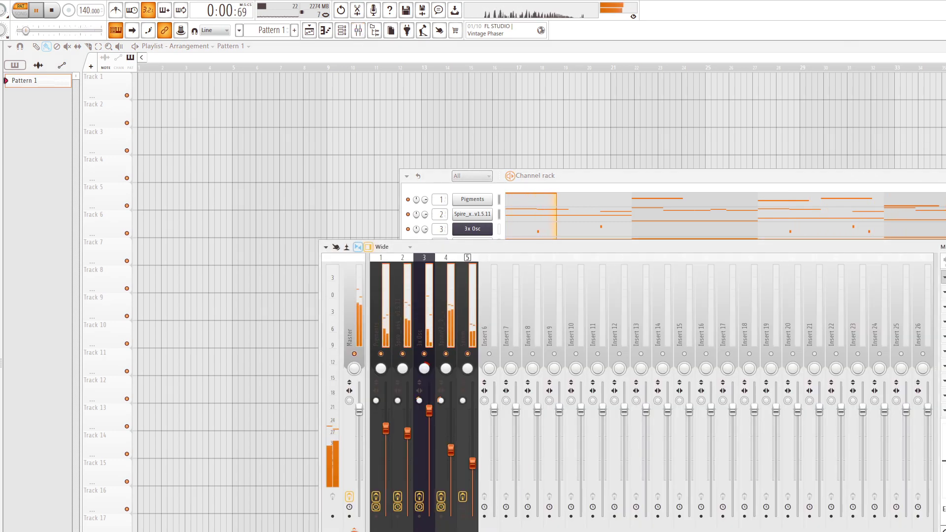
left_click(489, 323)
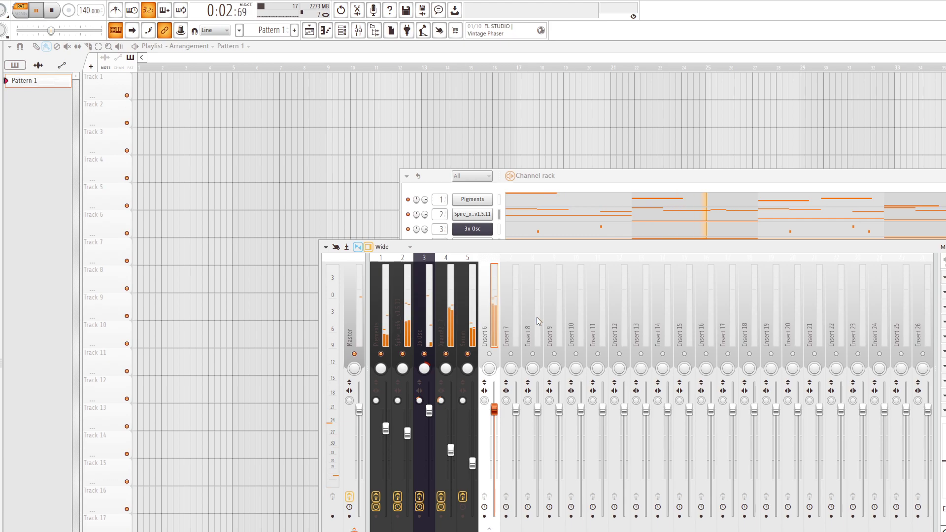
key("ctrl+l")
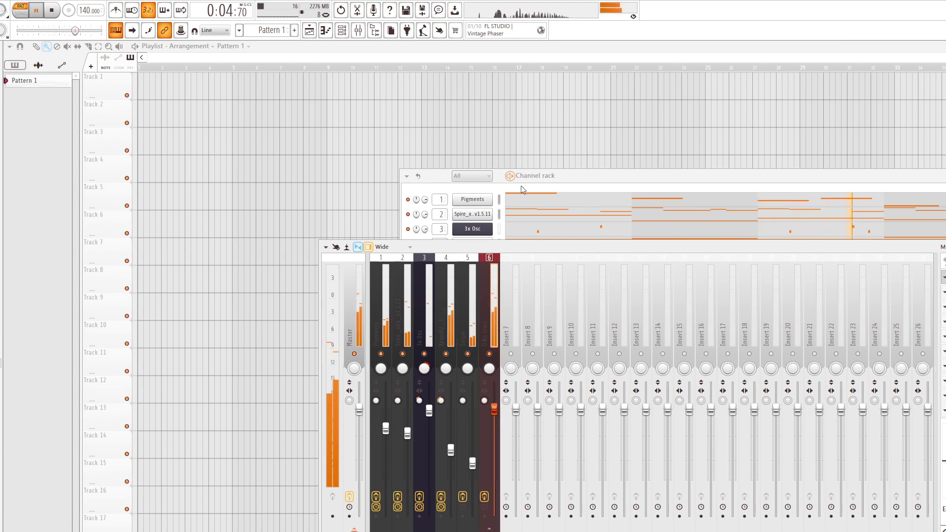
key("F9")
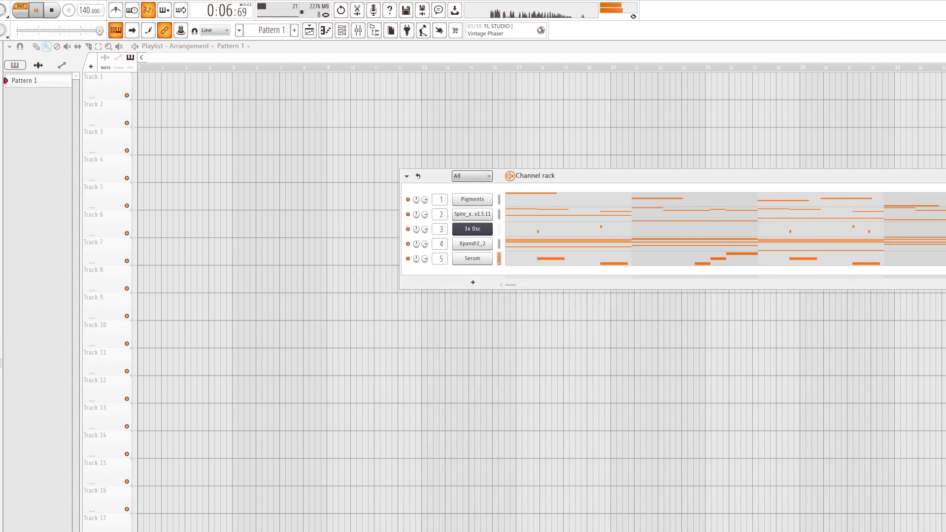
key("F6")
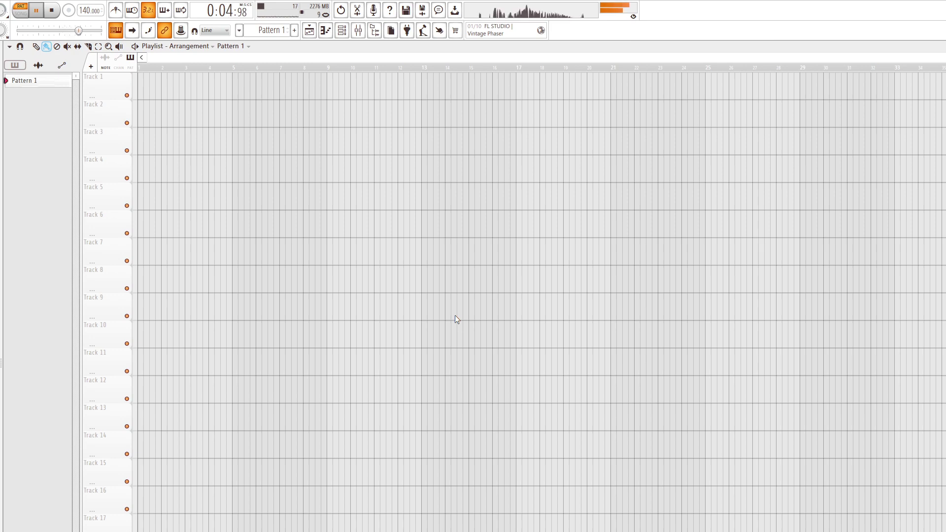
Bring up the channel rack over the playlist, with the piano roll closed, and play the pattern.
key("space")
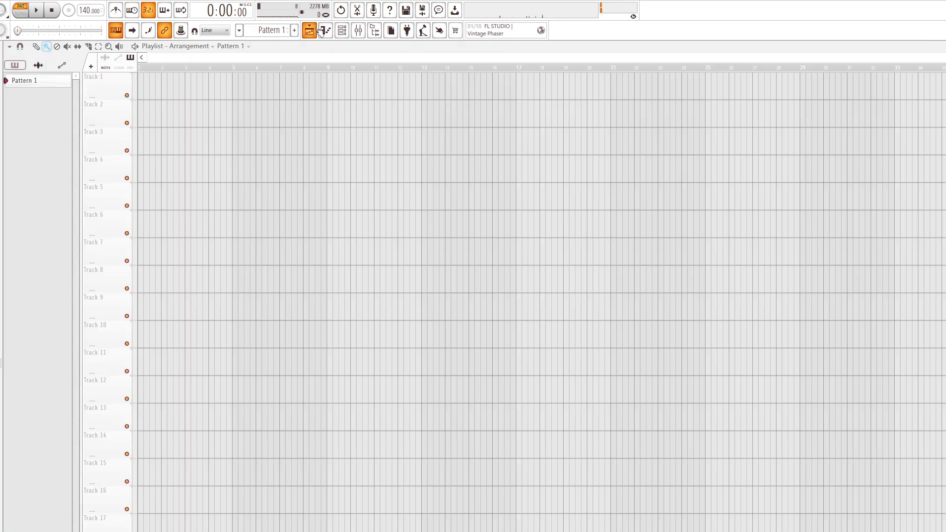
left_click(323, 31)
left_click(347, 34)
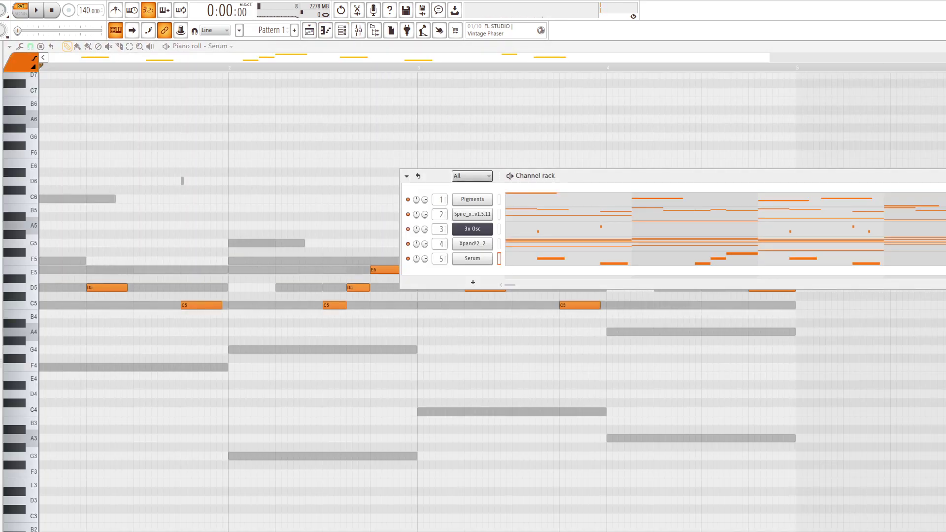
key("F7")
key("space")
left_click_drag(618, 180, 429, 212)
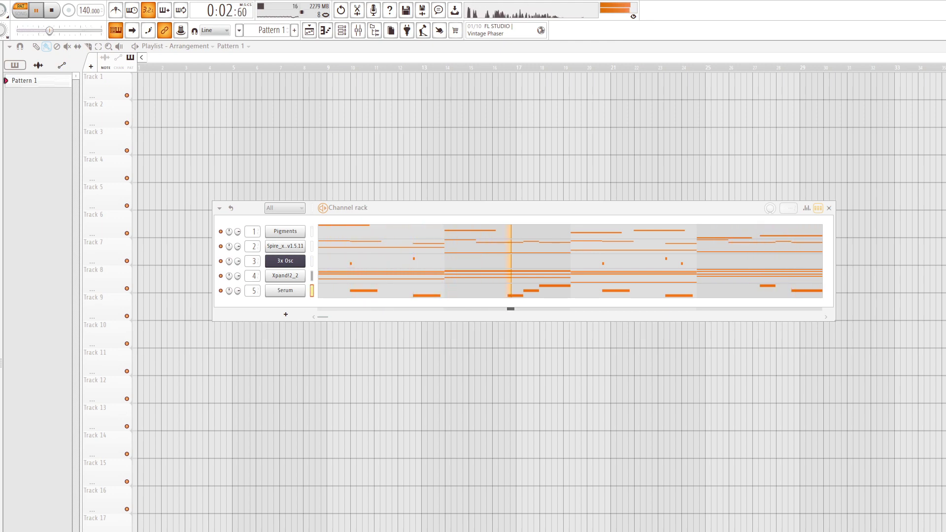
Add the Lucki 808 (3) sample as a new channel and enable Normalize in its sampler settings.
left_click_drag(310, 306, 306, 308)
left_click(297, 308)
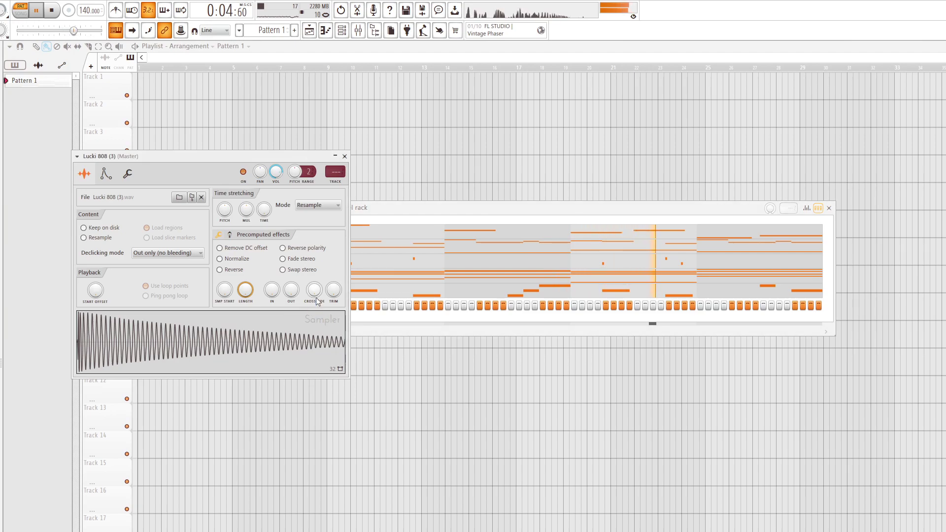
left_click(229, 235)
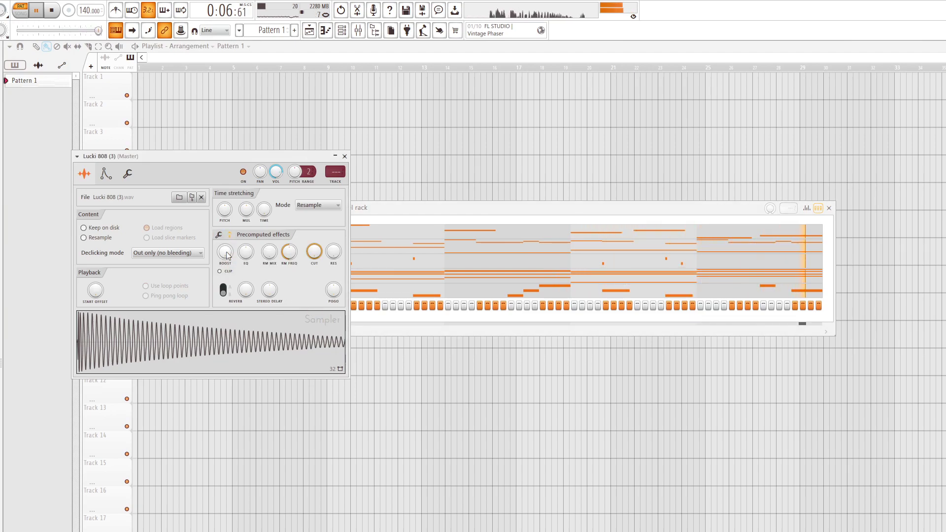
left_click(219, 235)
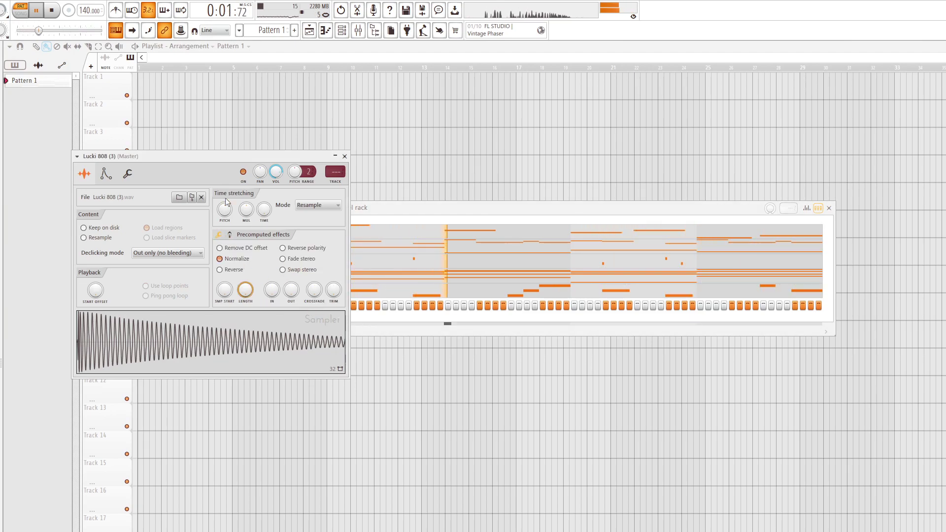
left_click(345, 156)
key("space")
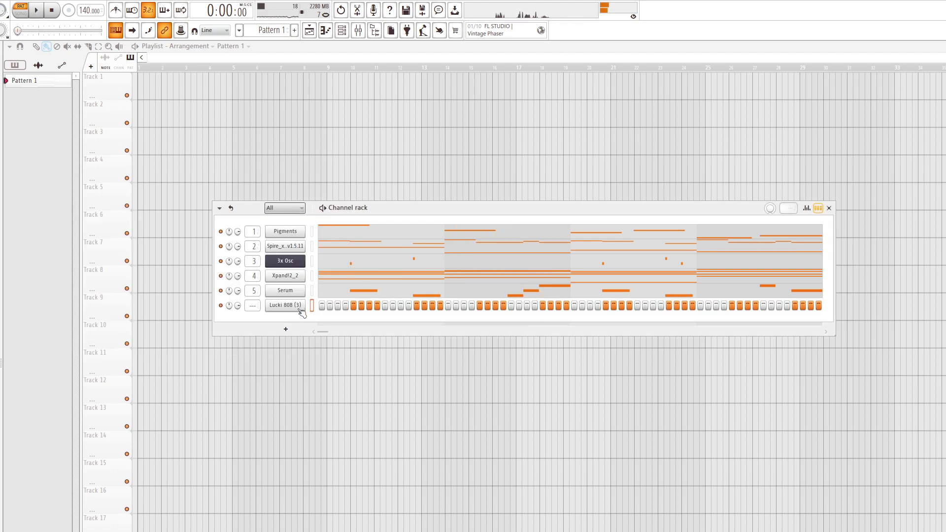
Check the Lucki 808 (3) waveform in Edison and make its channel cut itself, with Cut 6 and By 6.
left_click(299, 308)
double_click(297, 370)
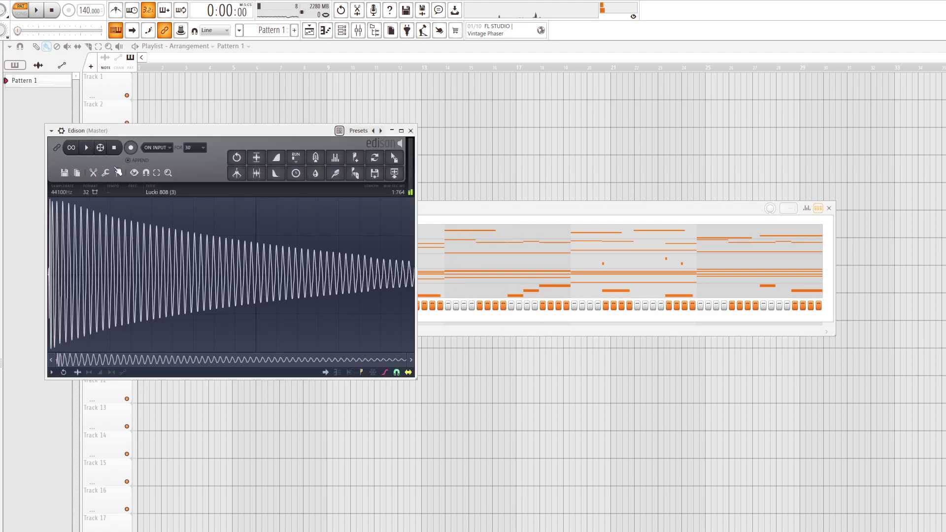
left_click(410, 131)
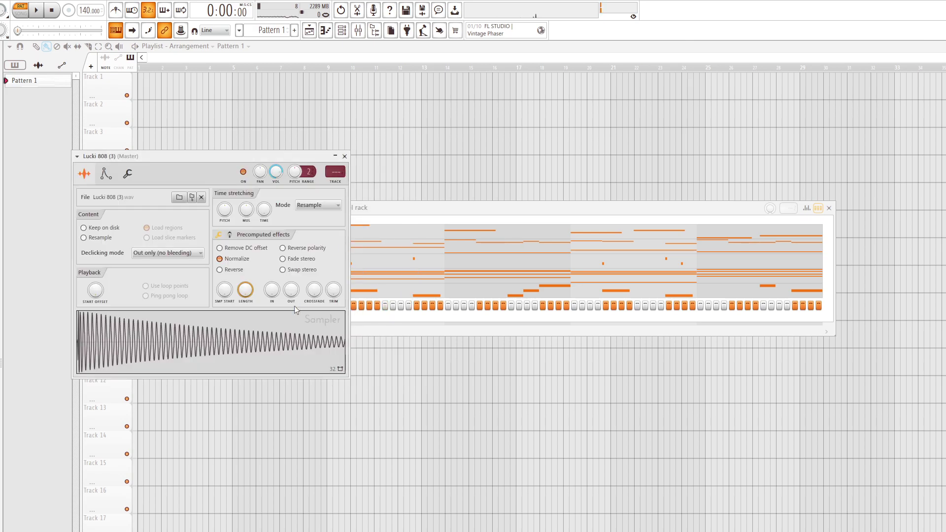
left_click(128, 175)
left_click(436, 216)
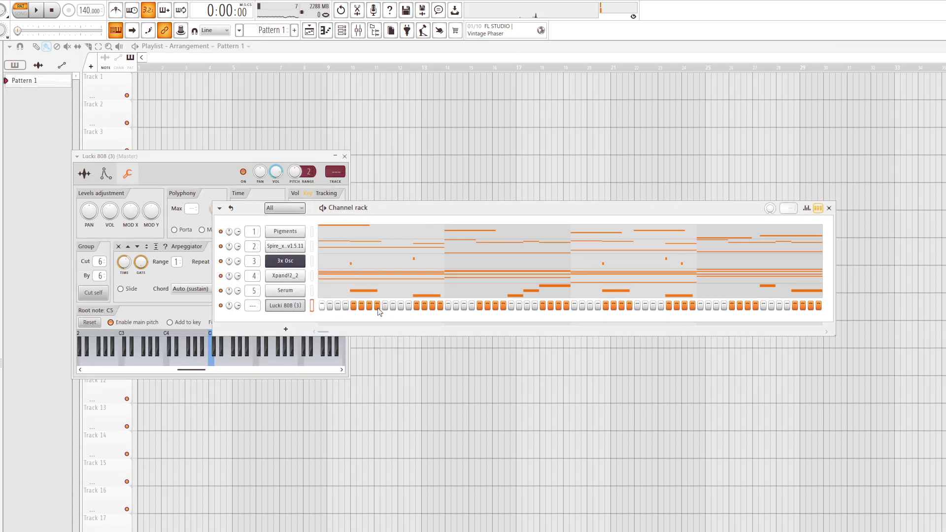
Show the graph editor and place Lucki 808 (3) hits on steps 1, 7 and 13 while auditioning the pattern.
key("space")
left_click(807, 207)
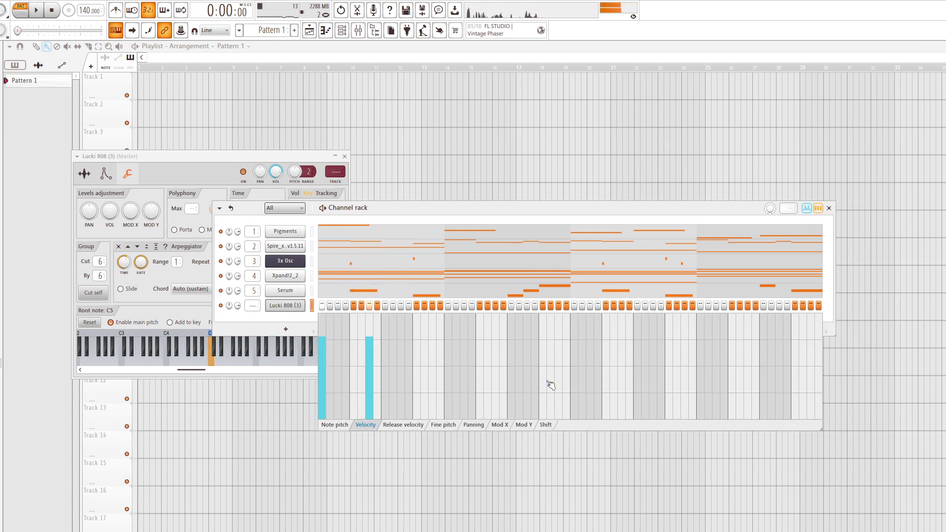
left_click(433, 307)
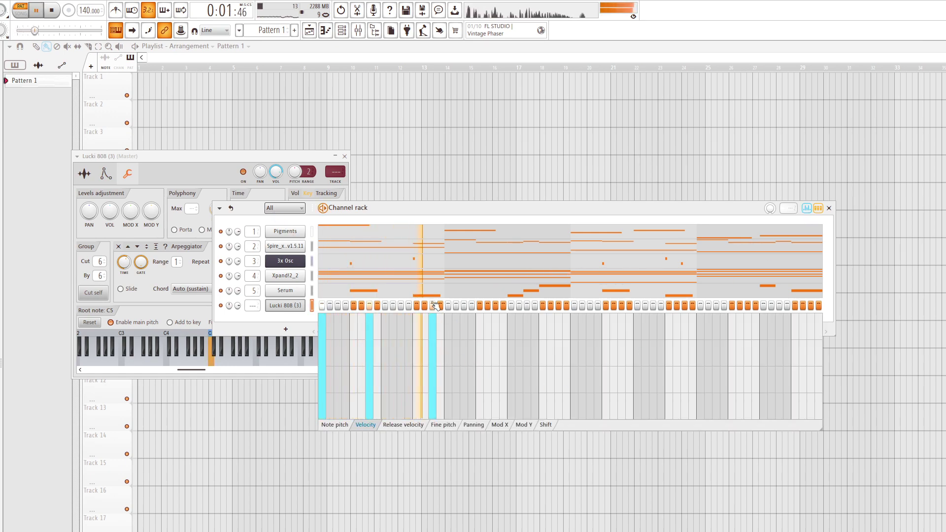
key("space")
right_click(432, 307)
left_click(416, 305)
key("space")
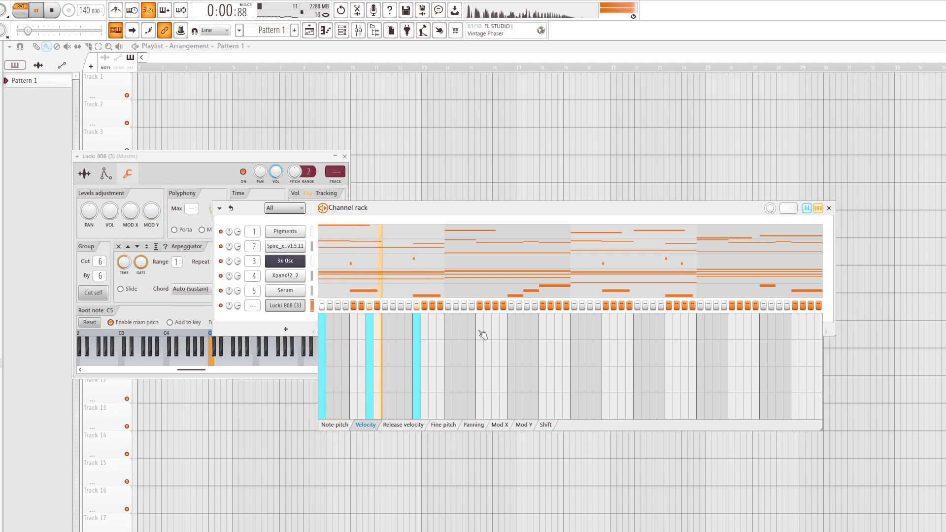
Add Lucki 808 (3) hits on steps 23 and 29 and listen to the pattern.
left_click(495, 305)
key("space")
left_click(542, 305)
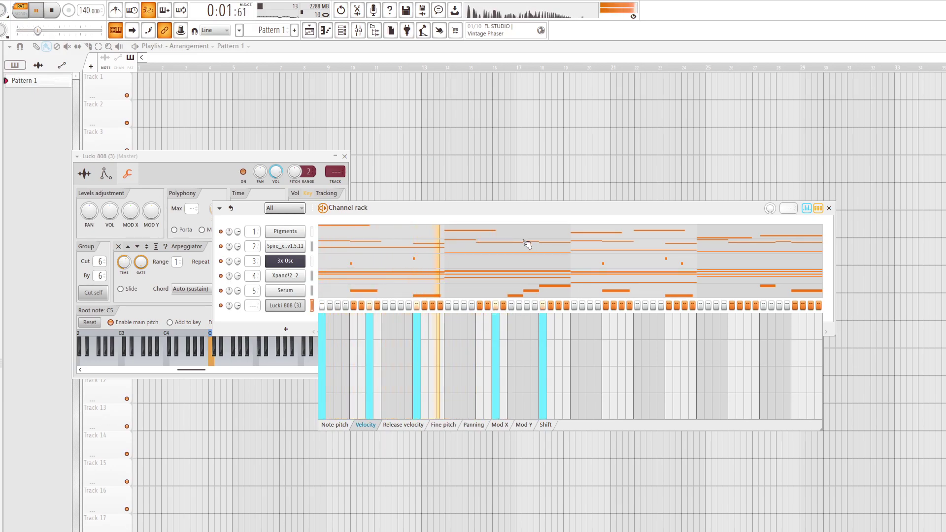
key("space")
Place Lucki 808 (3) hits on steps 33, 35 and 43 and play the pattern back.
left_click(582, 305)
left_click(574, 305)
right_click(582, 305)
left_click(590, 305)
left_click(645, 305)
left_click(652, 305)
left_click(645, 305)
left_click(653, 306)
key("space")
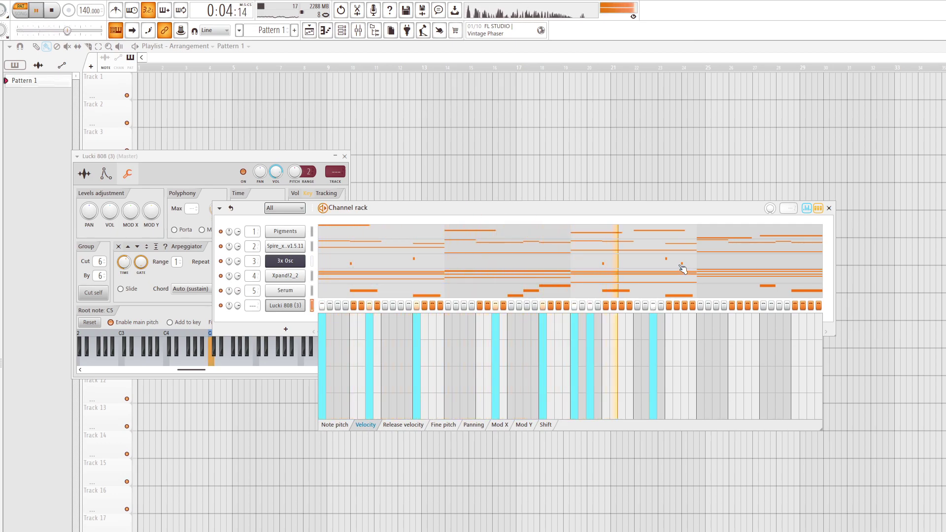
Remove the Lucki 808 (3) hits on steps 35 and 43 and add one on step 45.
left_click(589, 305)
key("space")
key("space")
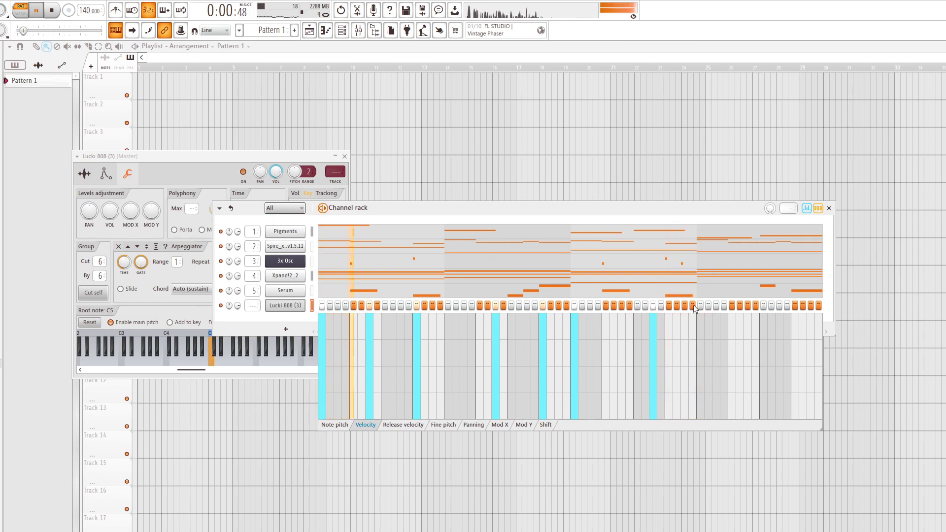
left_click(653, 305)
left_click(668, 305)
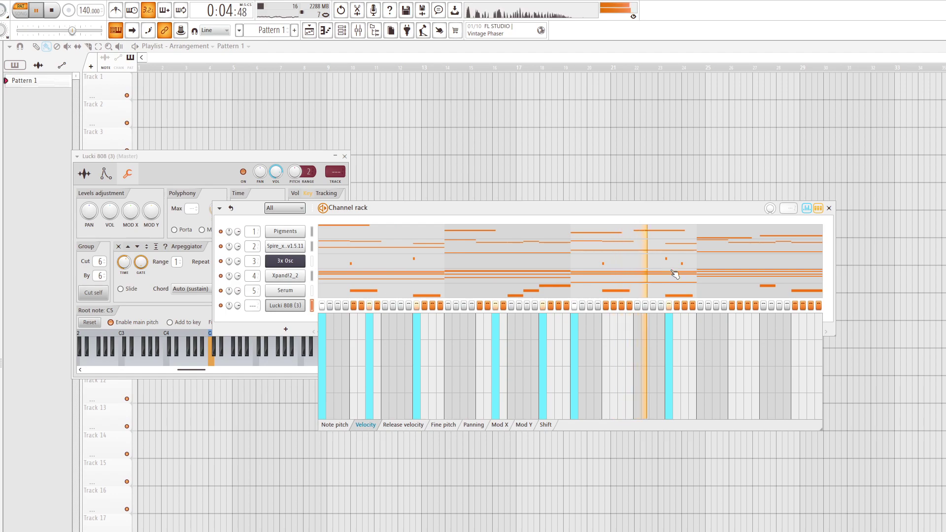
Complete the 808 rhythm with hits on steps 55 and 61, and audition the pattern.
key("space")
left_click(747, 305)
left_click(797, 314)
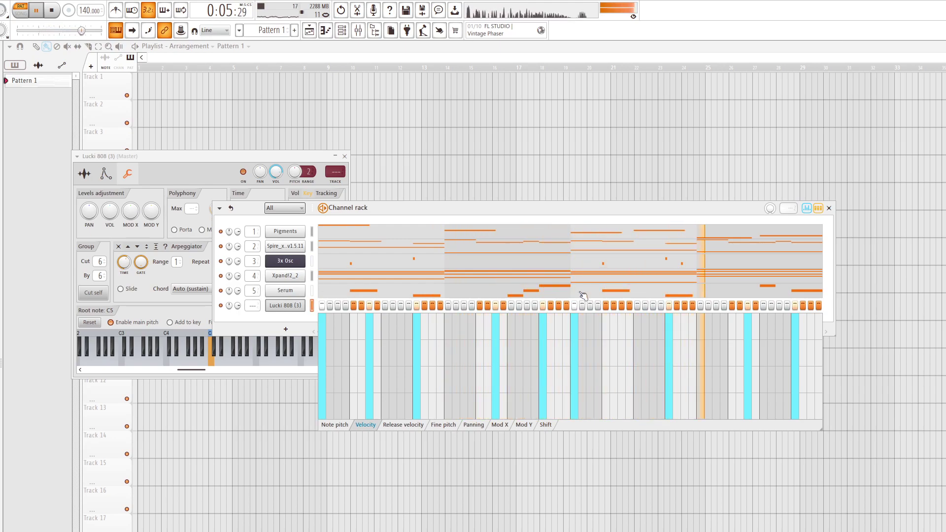
key("space")
Open the 808's piano roll and move its notes to F4, G3, C4 and A3 for bars 1 to 4, matching the ghosted bass notes.
right_click(300, 310)
left_click(318, 312)
scroll(207, 261, "down", 3)
left_click_drag(109, 172, 103, 235)
left_click_drag(276, 238, 438, 246)
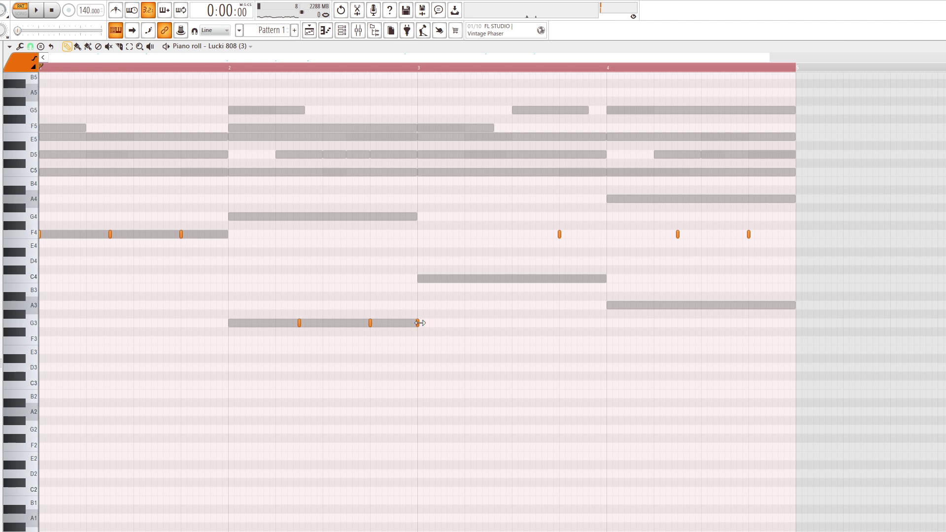
left_click_drag(416, 323, 417, 278)
left_click_drag(559, 233, 561, 281)
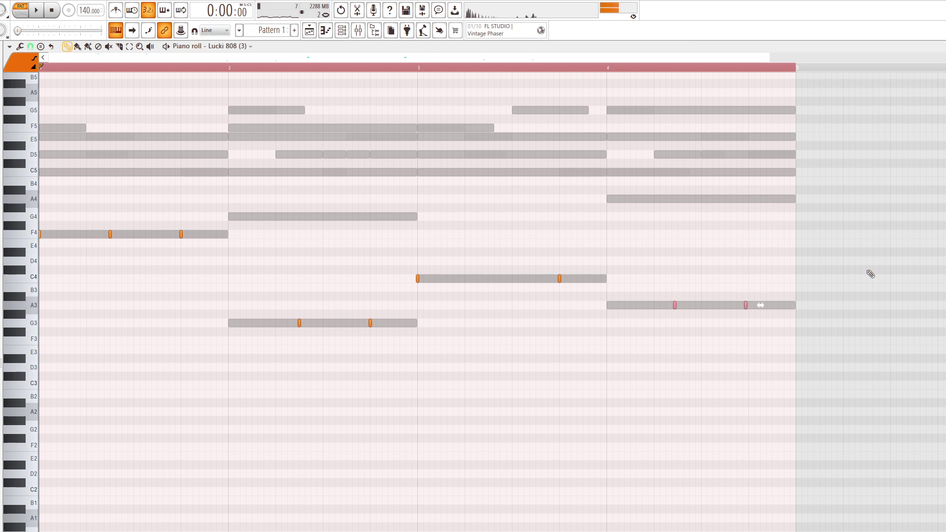
Extend all the 808 notes so each reaches the next, raise them one octave, and play the pattern.
key("ctrl+l")
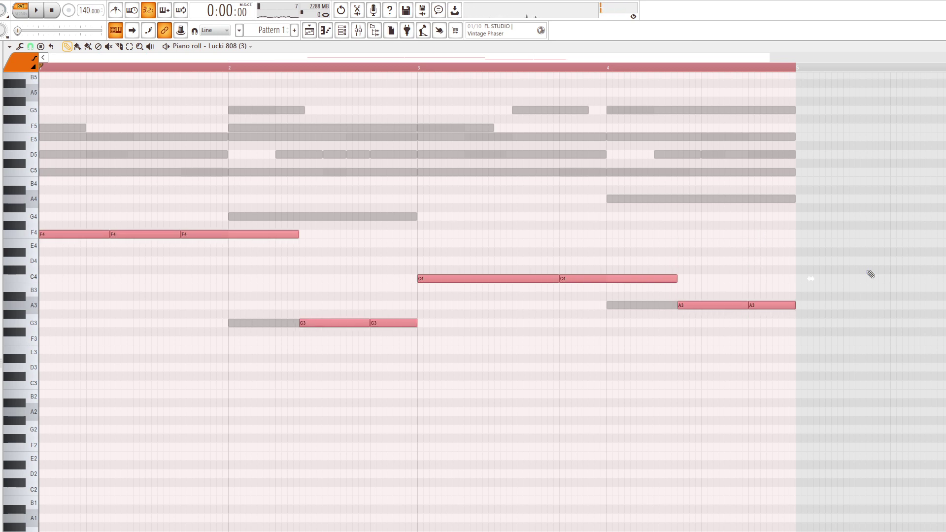
key("ctrl+Up")
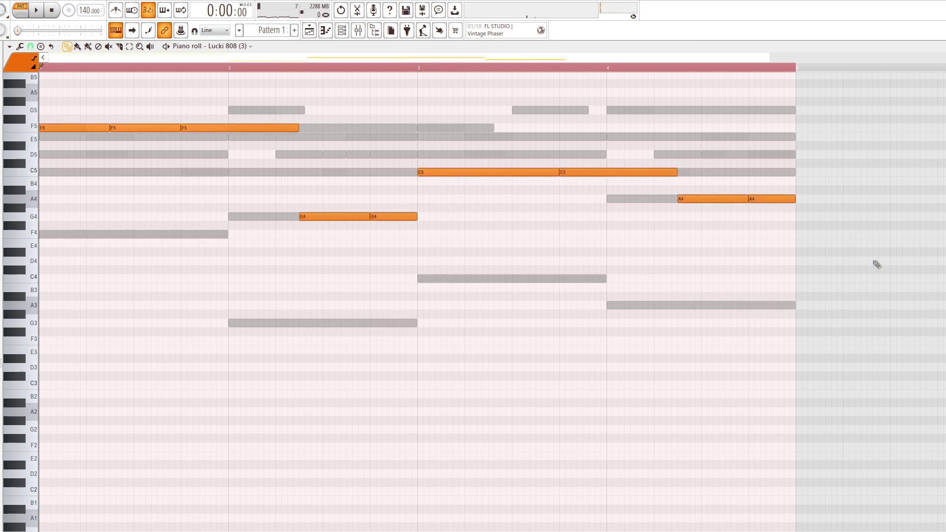
left_click(191, 64)
key("space")
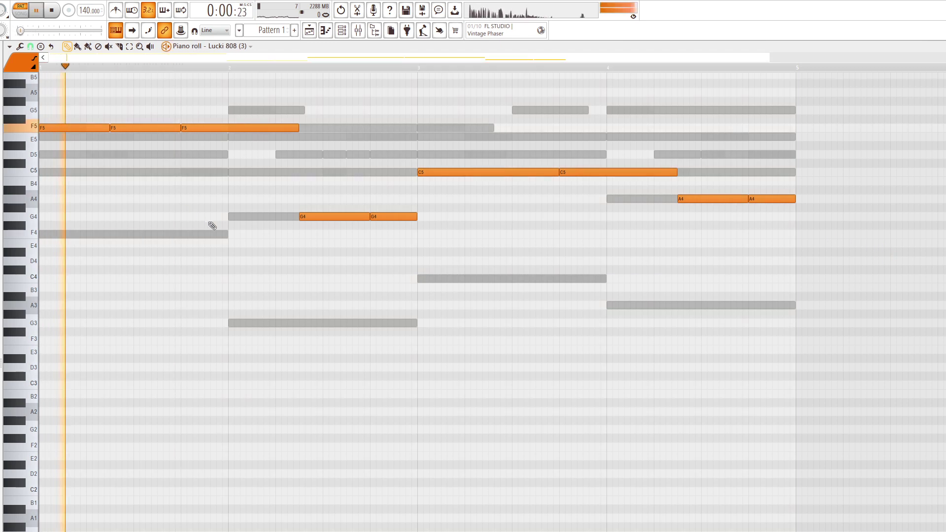
scroll(315, 168, "up", 3)
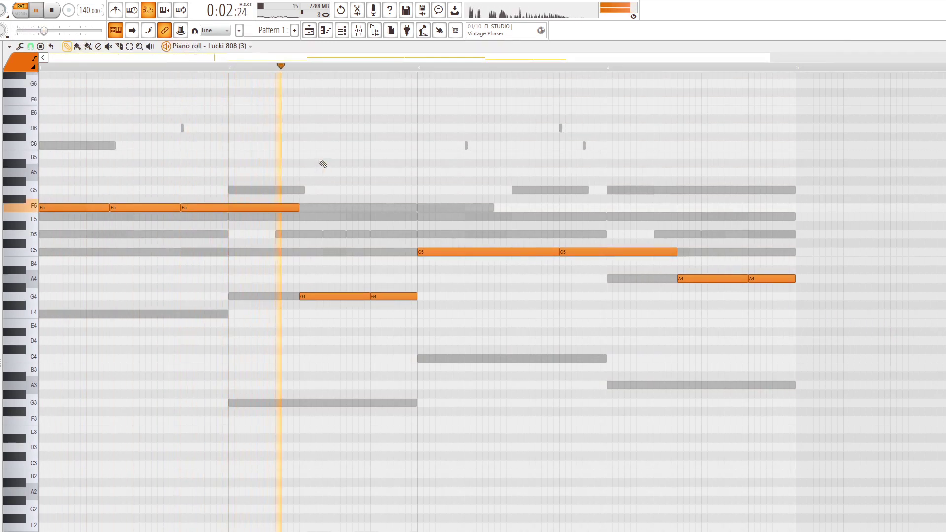
Raise the two G4 notes and the two A4 notes of the 808 by one octave.
left_click_drag(306, 288, 529, 345)
key("ctrl+Up")
left_click_drag(659, 295, 804, 281)
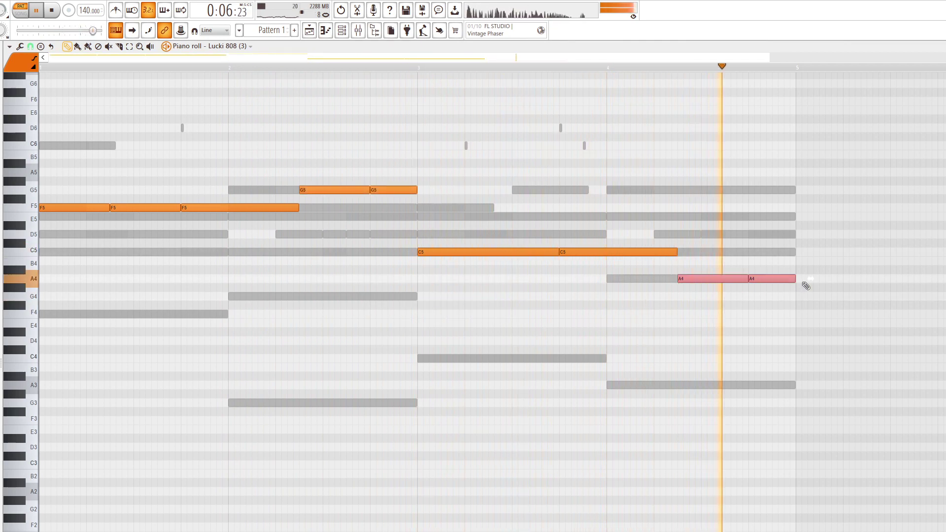
key("ctrl+Up")
left_click(810, 283)
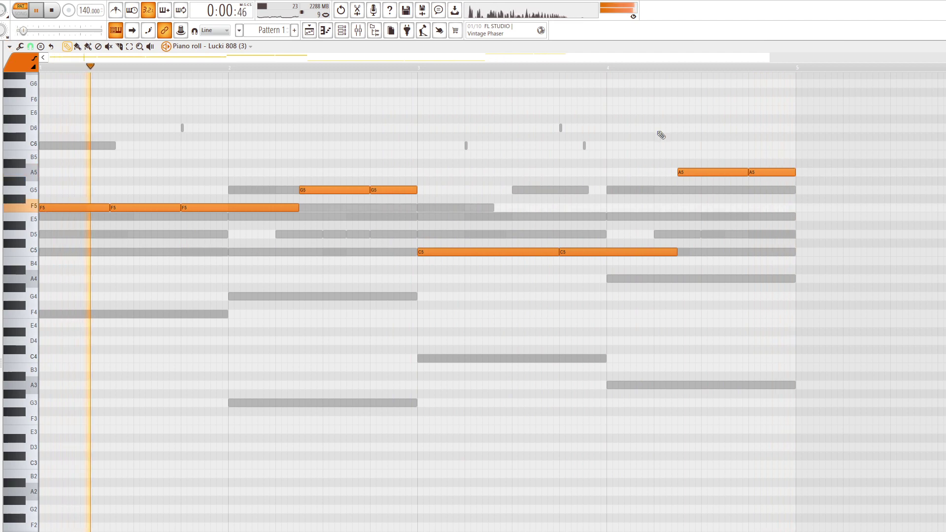
mouse_move(794, 172)
left_mouse_down()
mouse_move(772, 172)
mouse_move(792, 177)
left_mouse_up()
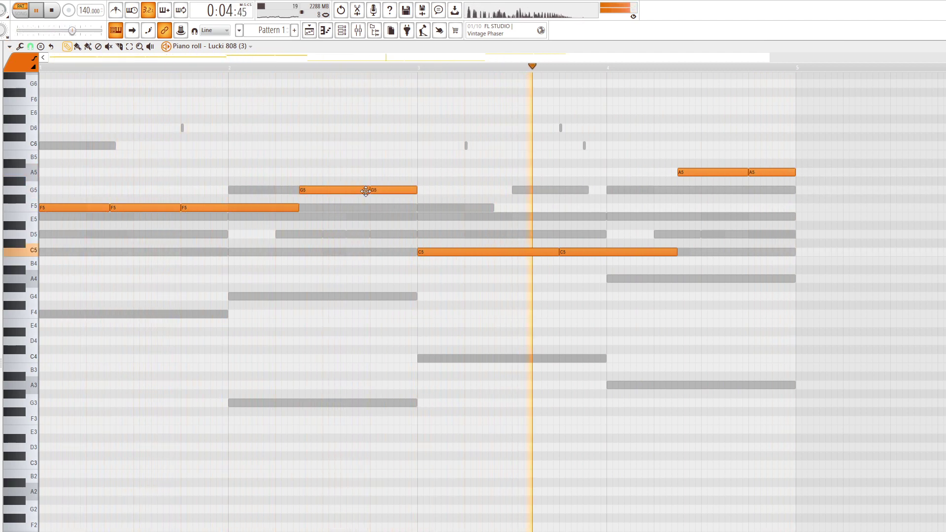
Try slicing the second F5 note and the first G5 note near their ends, deleting the small piece cut from the G5 note.
left_click(118, 47)
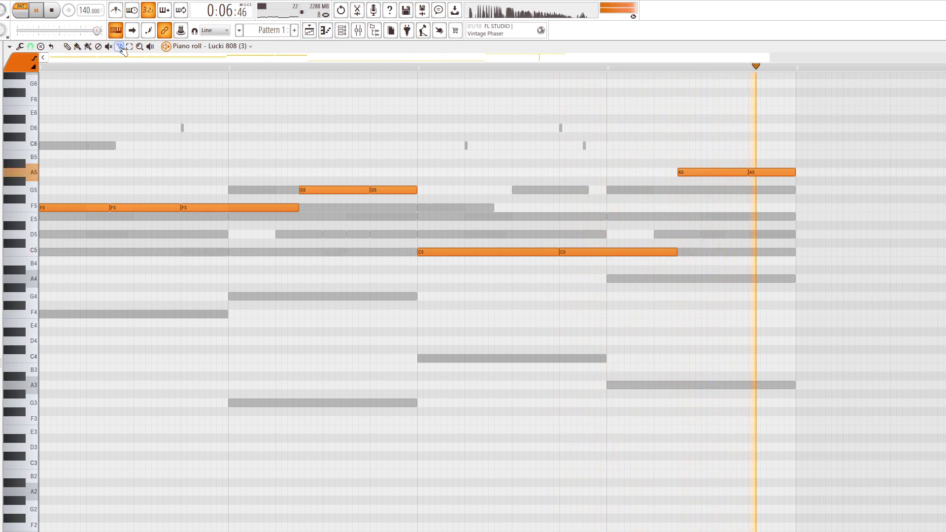
scroll(178, 224, "up", 3)
scroll(147, 204, "down", 3)
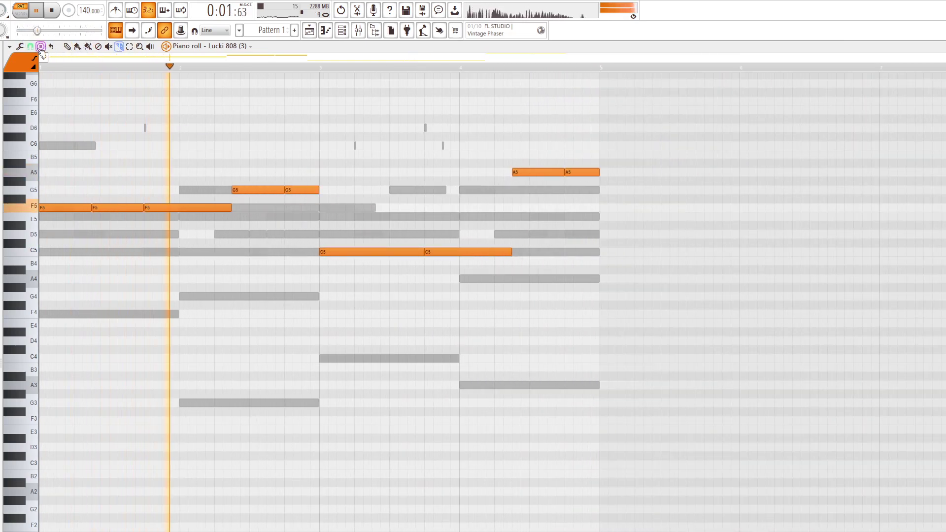
left_click(127, 208)
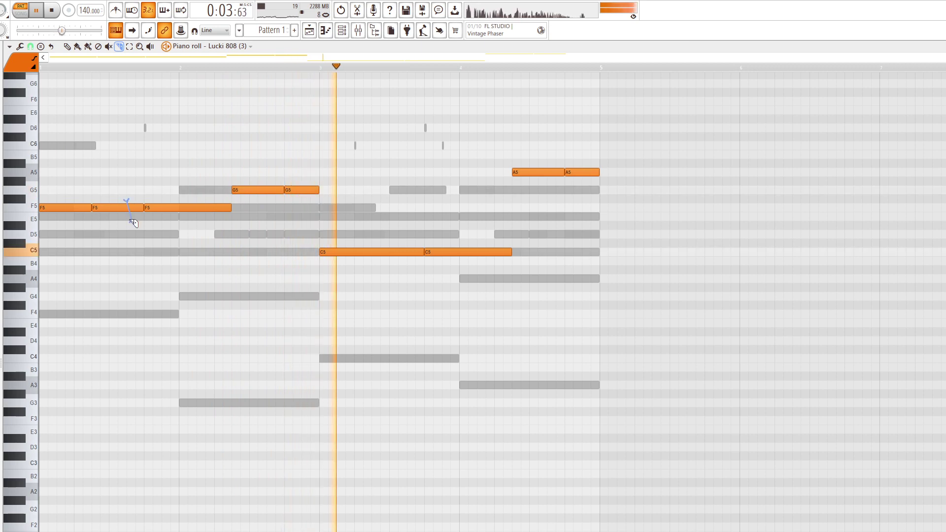
left_click_drag(275, 185, 278, 197)
right_click(279, 190)
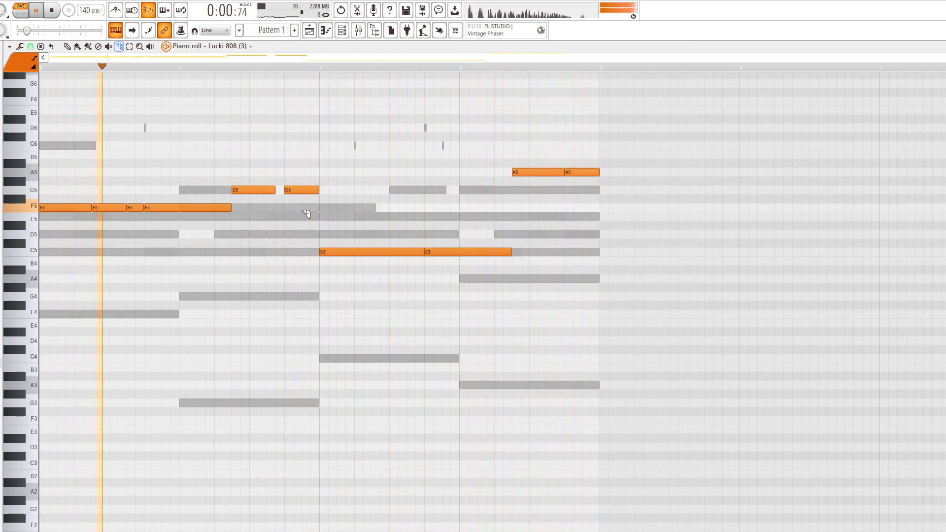
Undo the note slices, recut only the first G5 note near its end, and delete the small cut-off piece.
key("ctrl+z")
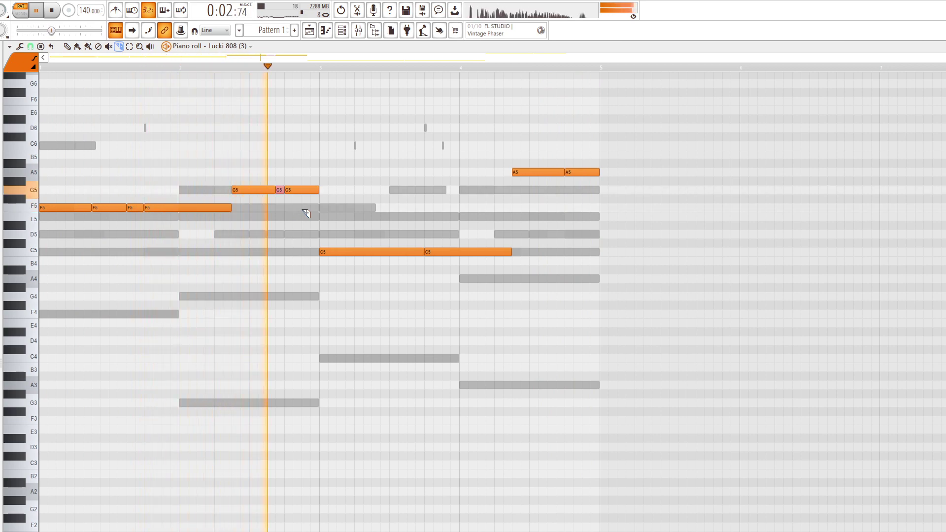
key("ctrl+alt+z")
left_click_drag(276, 185, 277, 196)
right_click(280, 191)
Shape the Lucki 808 (3) volume envelope with no attack, a long hold, no decay or sustain, and a short release.
key("F6")
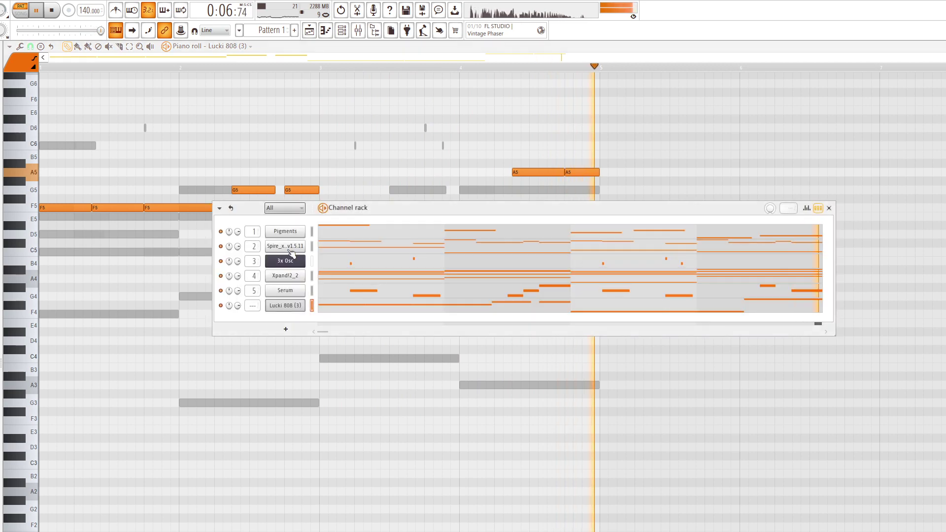
left_click(290, 305)
left_click(105, 174)
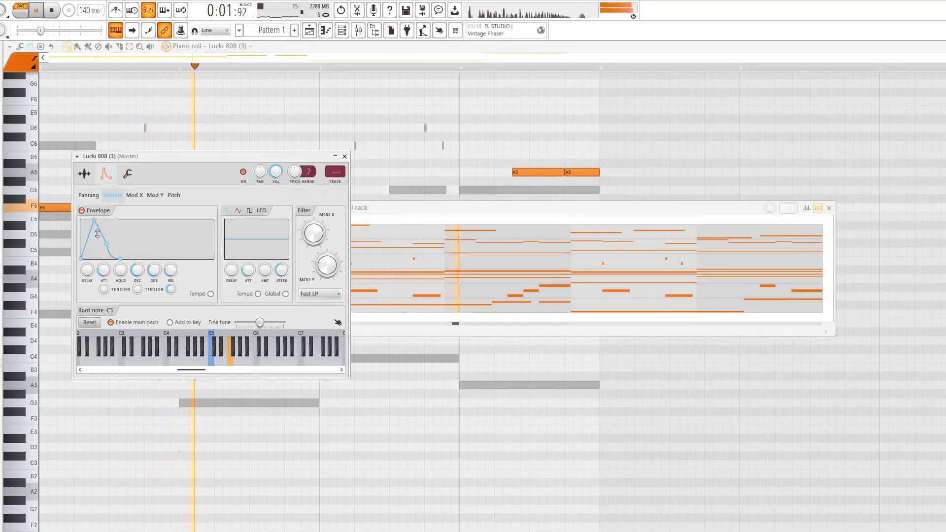
left_click_drag(121, 270, 137, 306)
left_click_drag(154, 273, 155, 305)
left_click_drag(171, 270, 170, 276)
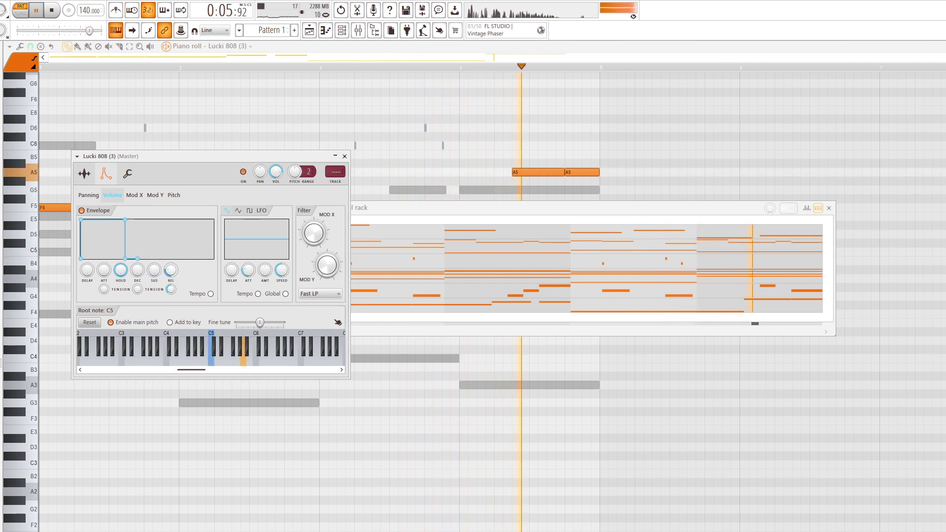
Review the Lucki 808 (3) sample's waveform and precomputed effects, and close the channel settings.
left_click(84, 174)
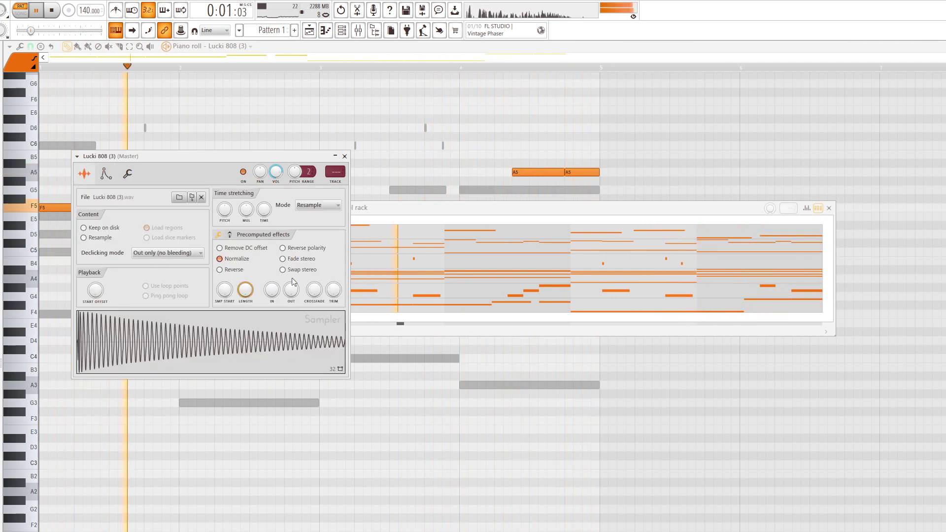
left_click(229, 234)
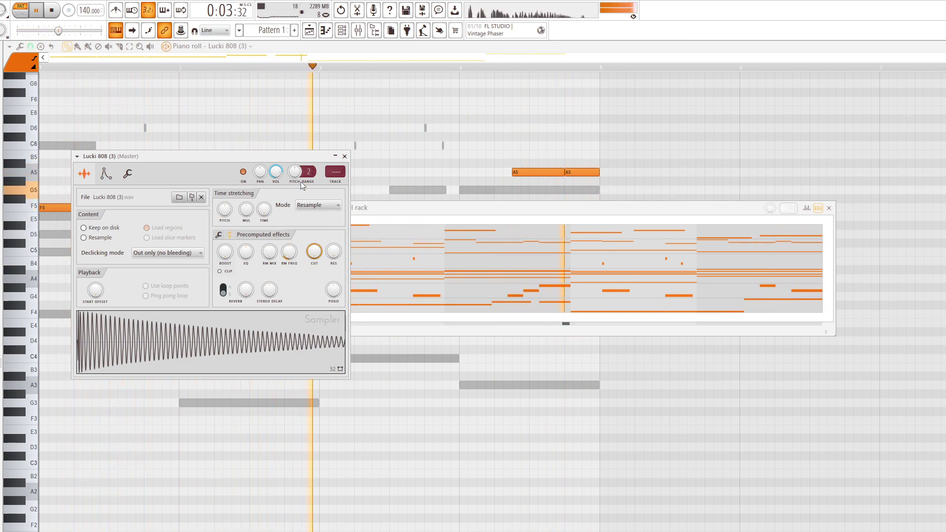
left_click(345, 156)
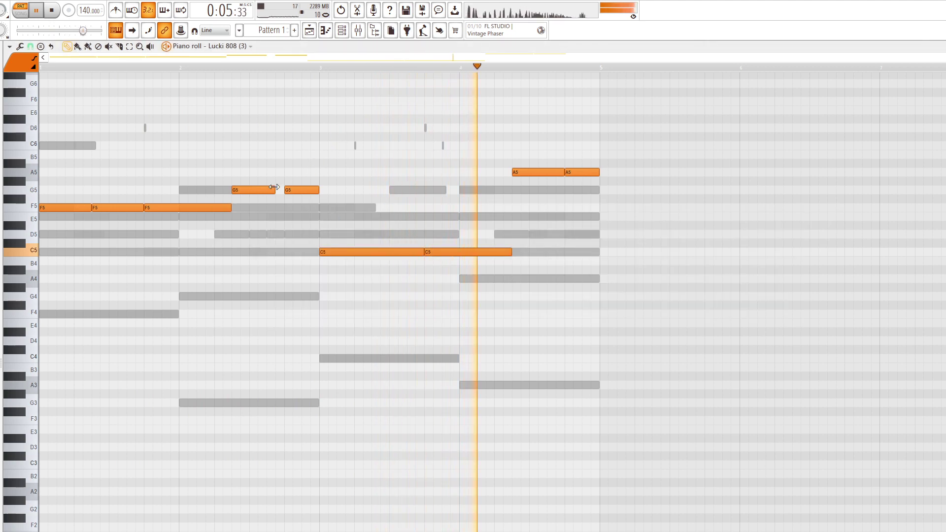
Delete the middle F5 note of the 808 and shorten the last F5 note so it ends before the first G5 note.
key("space")
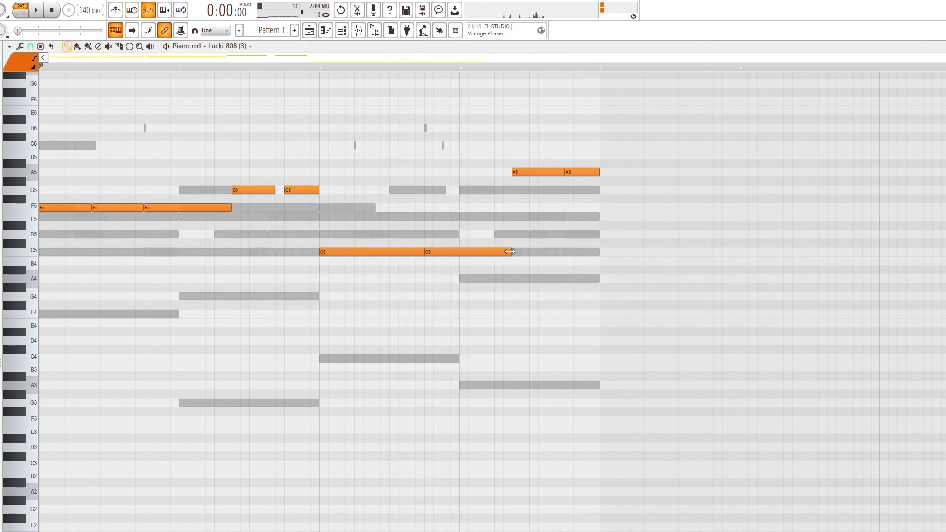
key("space")
right_click(118, 207)
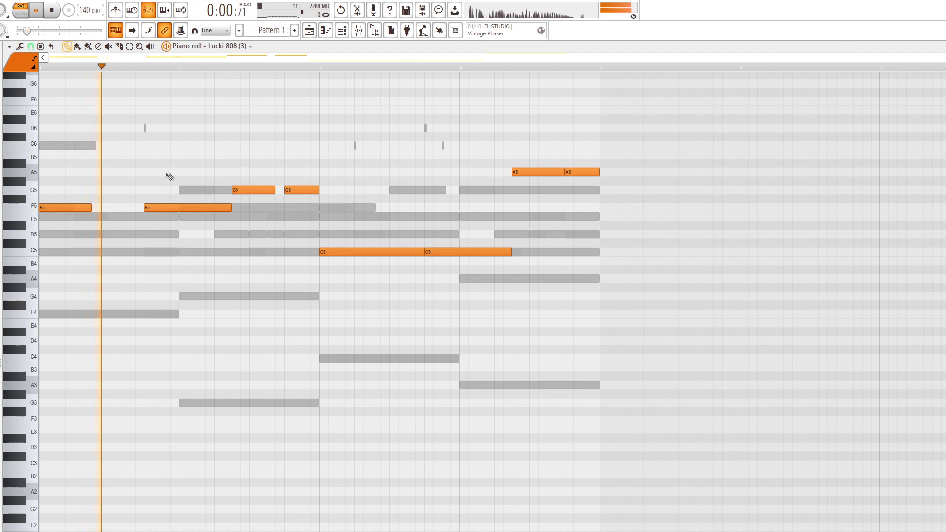
key("space")
left_click_drag(232, 208, 214, 208)
key("space")
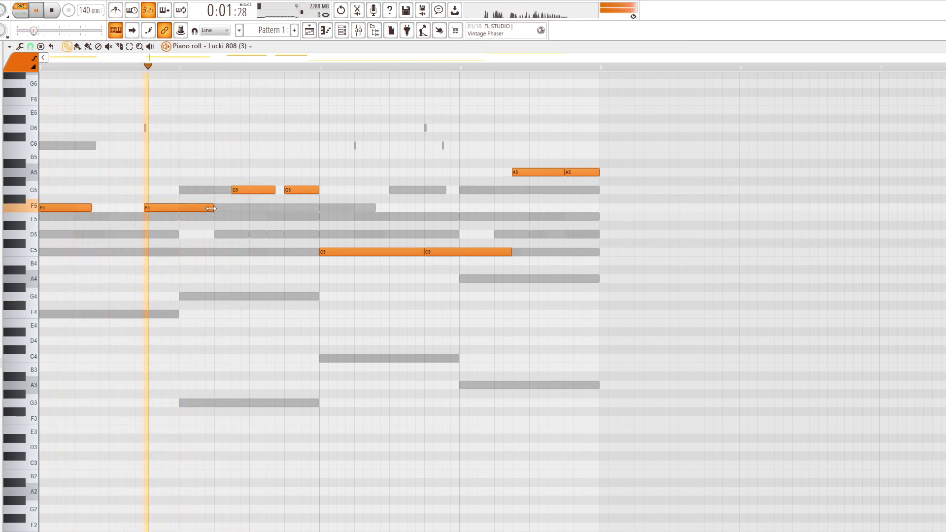
Slice the second F5 note at the start of bar 2 and undo the extra slice made after it.
key("space")
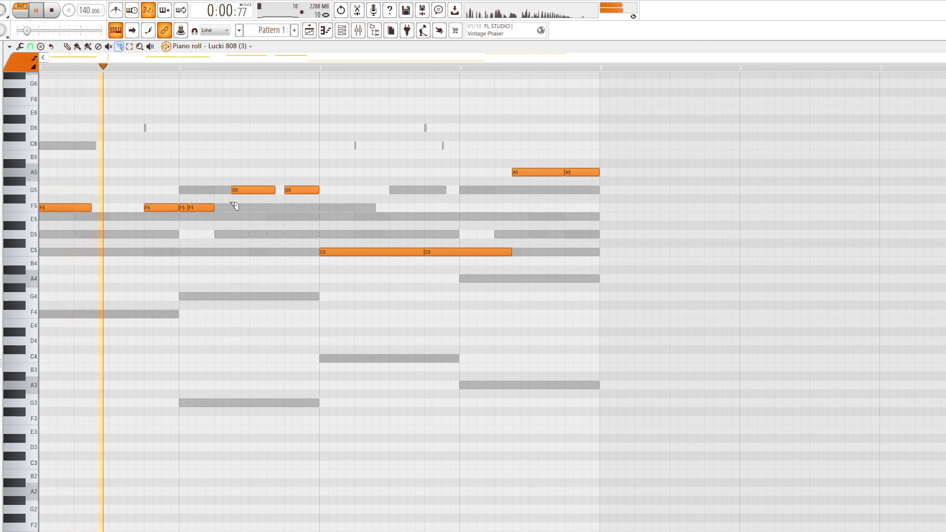
key("space")
key("ctrl+z")
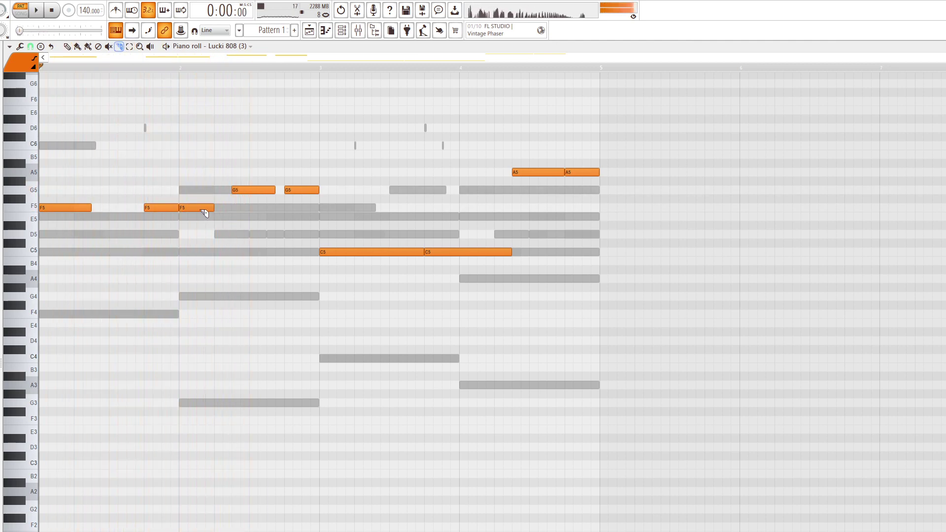
Undo a trial slice halfway through the last F5 note and lengthen that note up to the first G5 note.
left_click_drag(204, 216, 204, 219)
left_click(67, 46)
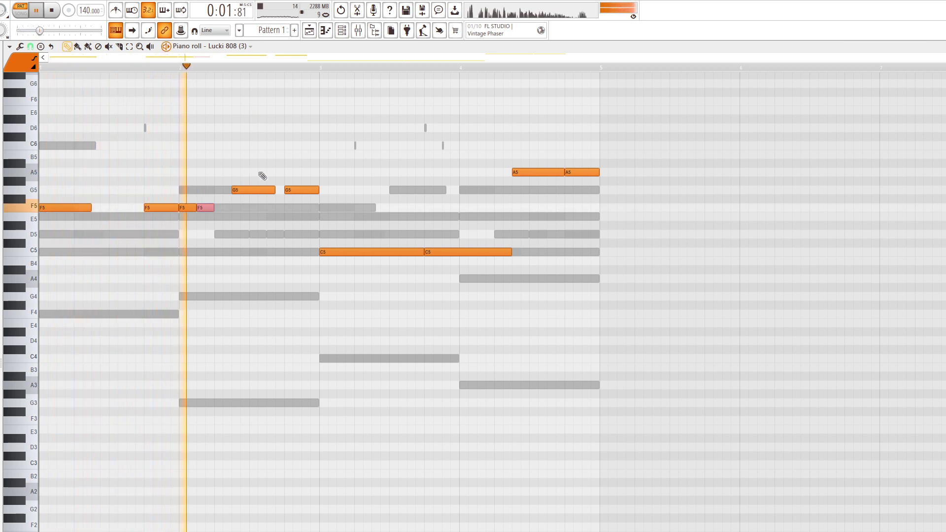
key("space")
key("ctrl+z")
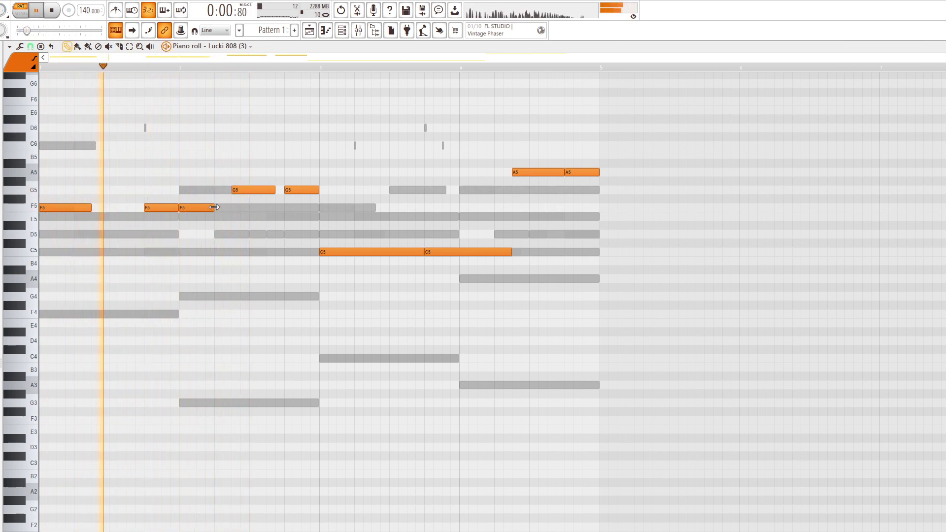
left_click_drag(213, 207, 231, 207)
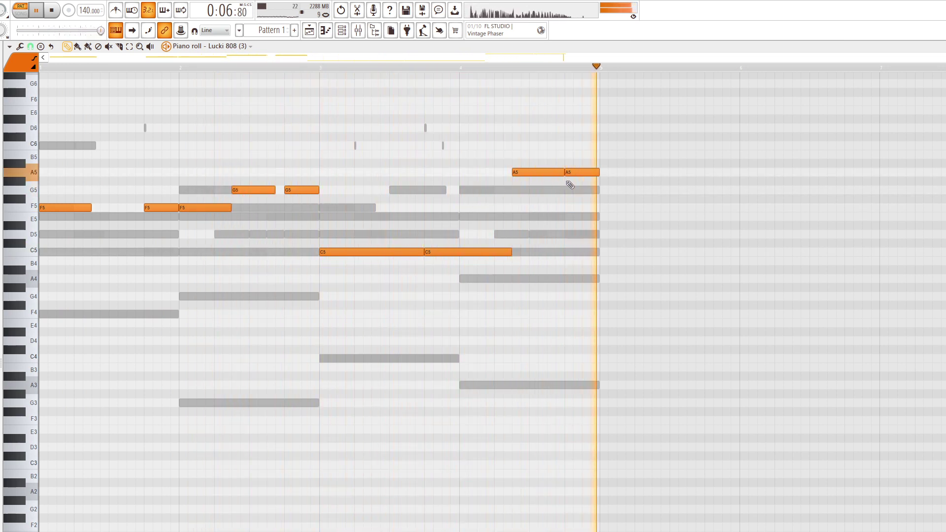
Try shortening the first A5 note and inserting an extra A5 note in the gap after it.
key("space")
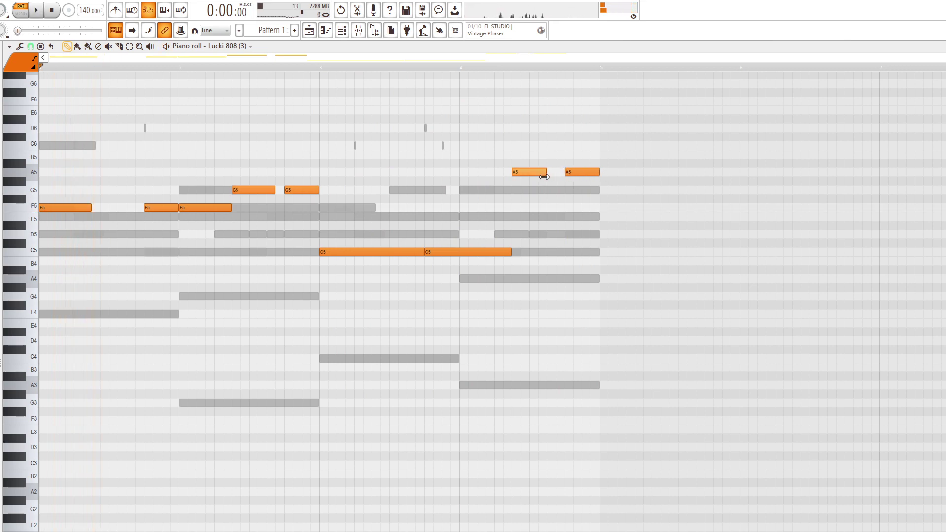
key("space")
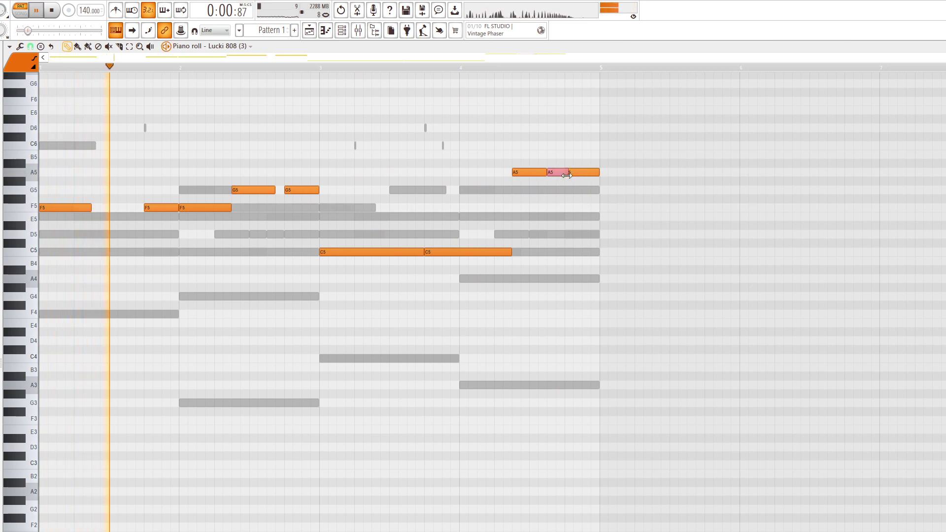
key("space")
key("space")
Lengthen the first F5 note so it ends just before the second F5 note.
key("space")
key("space")
left_click_drag(92, 209, 129, 209)
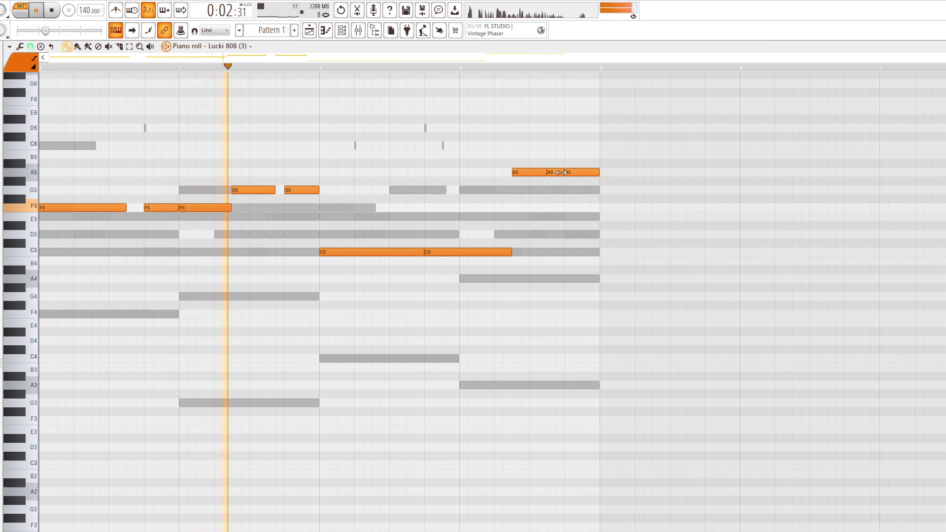
Try respacing the three A5 notes at the end of bar 4 with a longer middle note and short repeats.
mouse_move(555, 173)
left_mouse_down()
mouse_move(599, 174)
mouse_move(570, 173)
left_mouse_up()
key("ctrl+d")
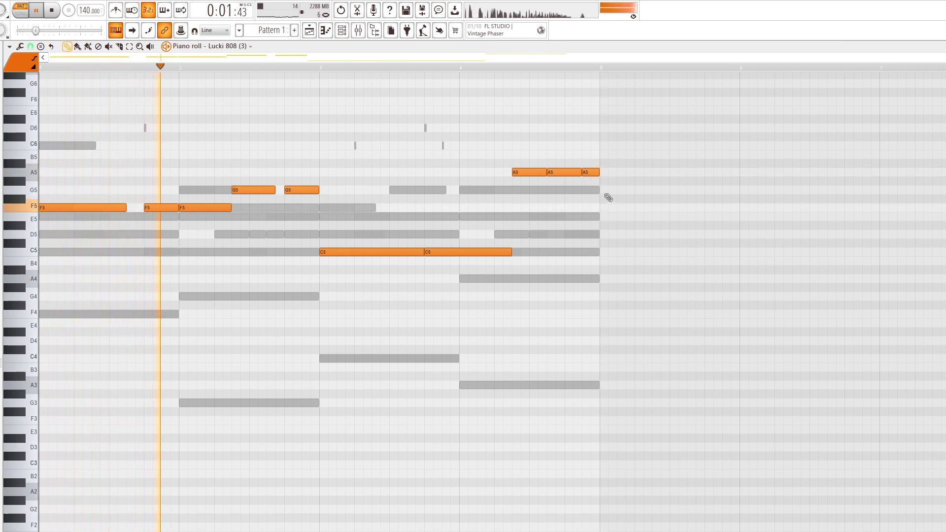
right_click(591, 172)
mouse_move(556, 174)
left_mouse_down()
mouse_move(601, 174)
mouse_move(565, 173)
left_mouse_up()
left_click(576, 173)
left_click(584, 173)
Remove the extra A5 repeats and stretch the second A5 note to the end of bar 4.
key("space")
right_click(560, 173)
right_click(576, 174)
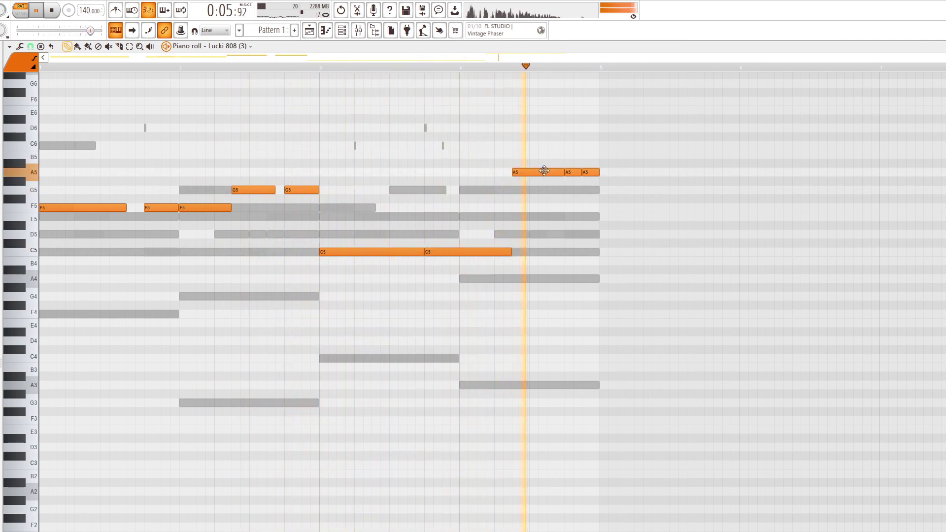
right_click(590, 172)
left_click_drag(581, 172, 599, 172)
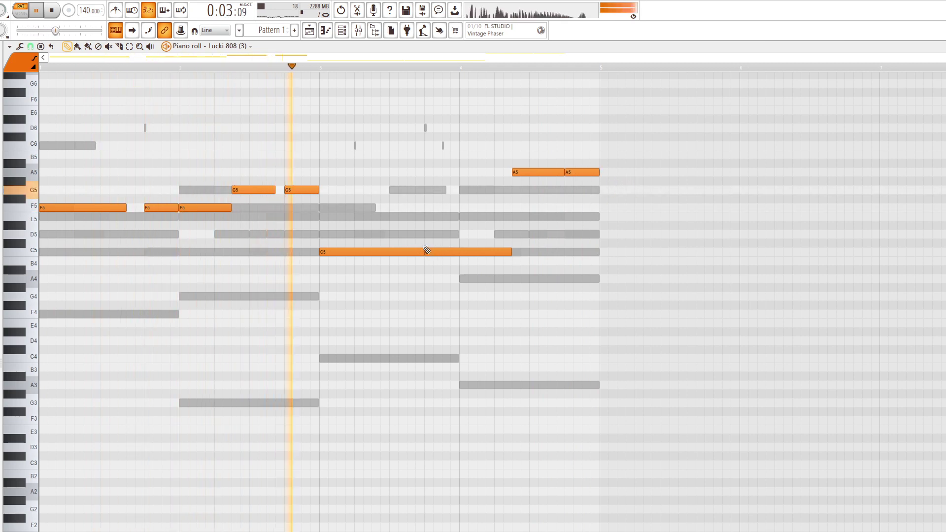
Check the Lucki 808 (3) precomputed effects again and close the channel settings.
key("F6")
left_click(290, 305)
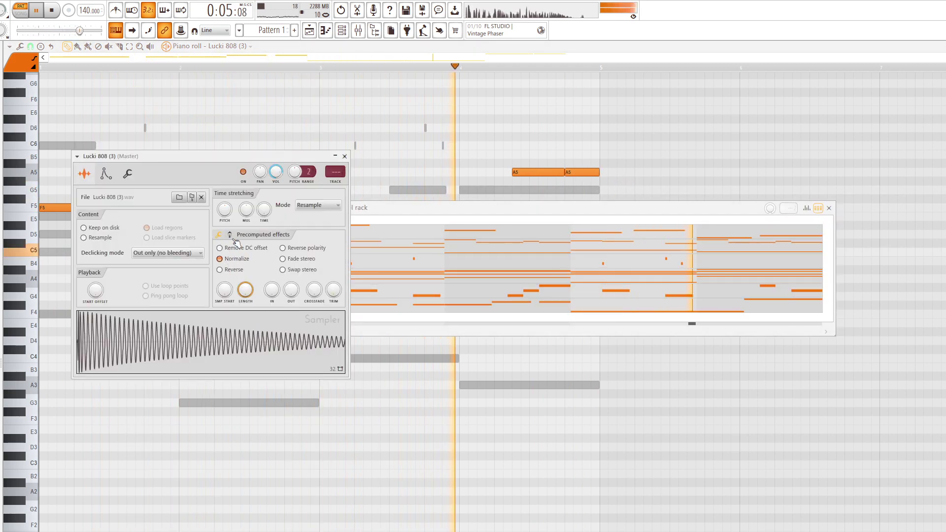
left_click(234, 239)
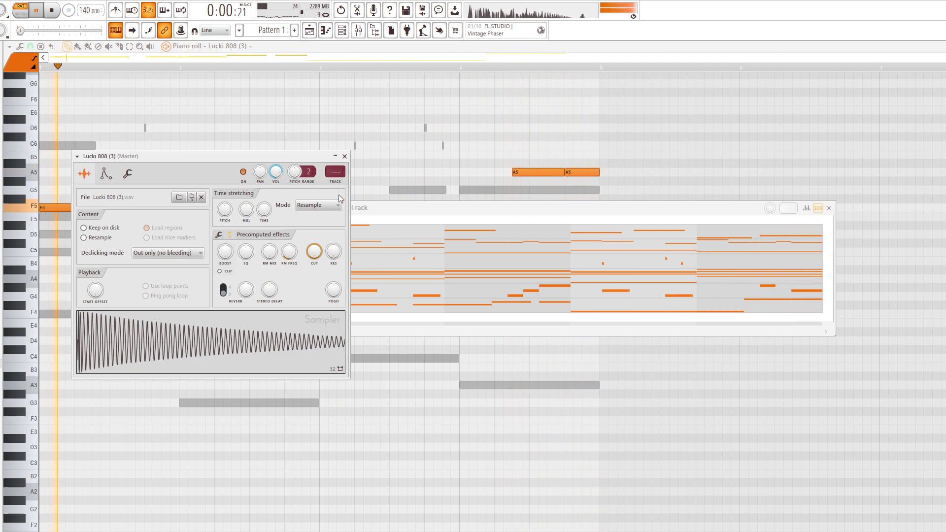
left_click(344, 156)
Transpose the notes of all channels up one semitone and set the tempo to 142 BPM.
key("F6")
key("F6")
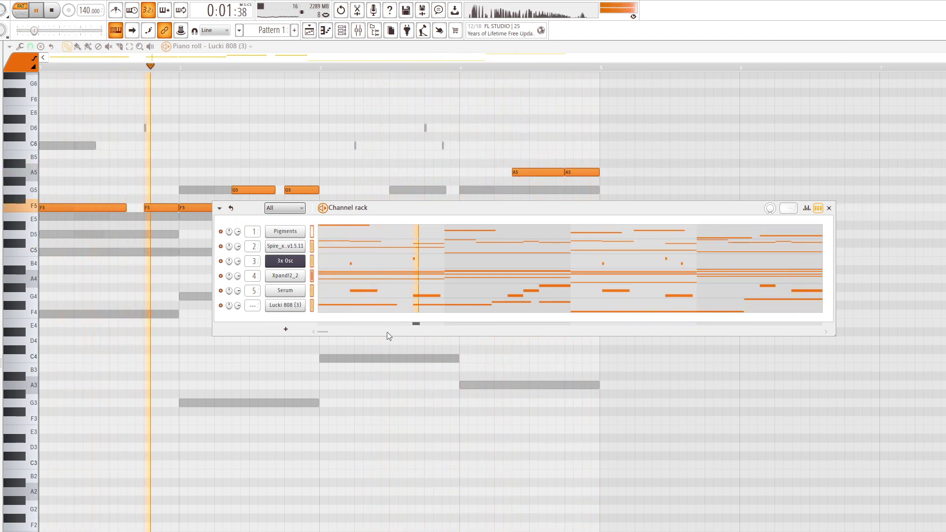
key("shift+Up")
key("F6")
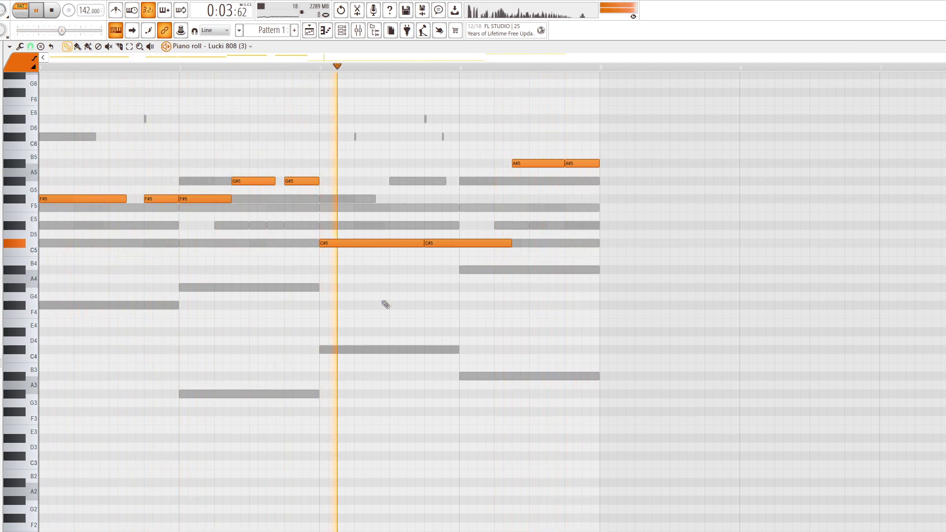
Replace the Lucki 808 (3) sample with 808 5 (C) [ rip ].
key("F6")
left_click(285, 305)
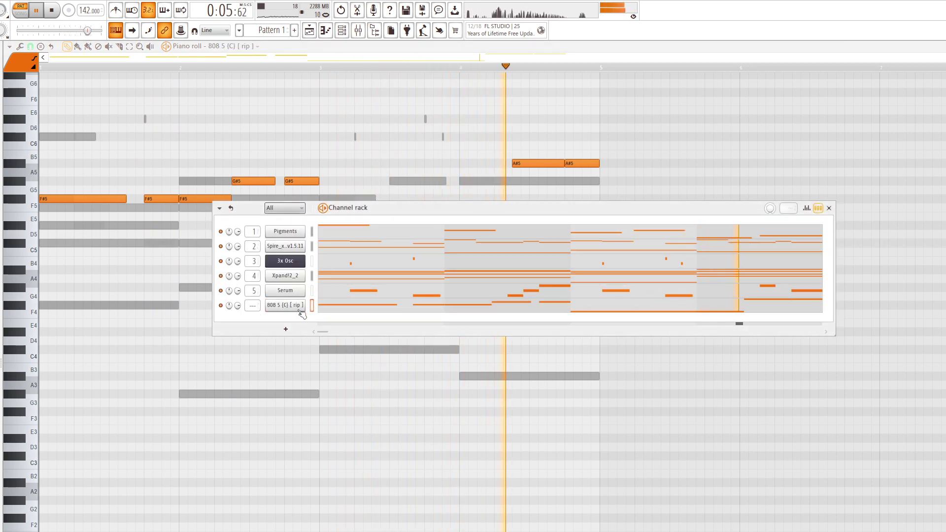
key("F6")
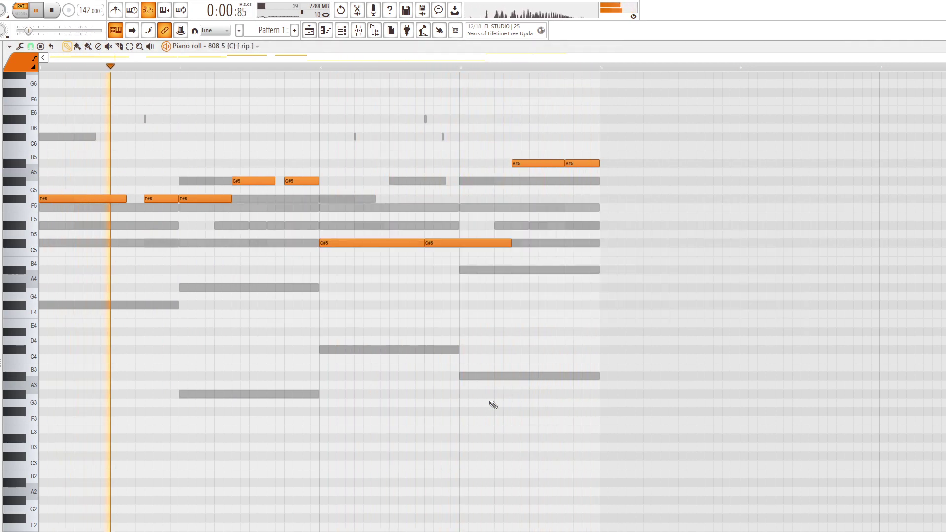
Try C4 and C6 as the 808 5 (C) [ rip ] root note and return it to C5.
key("F6")
left_click(272, 306)
left_click(127, 174)
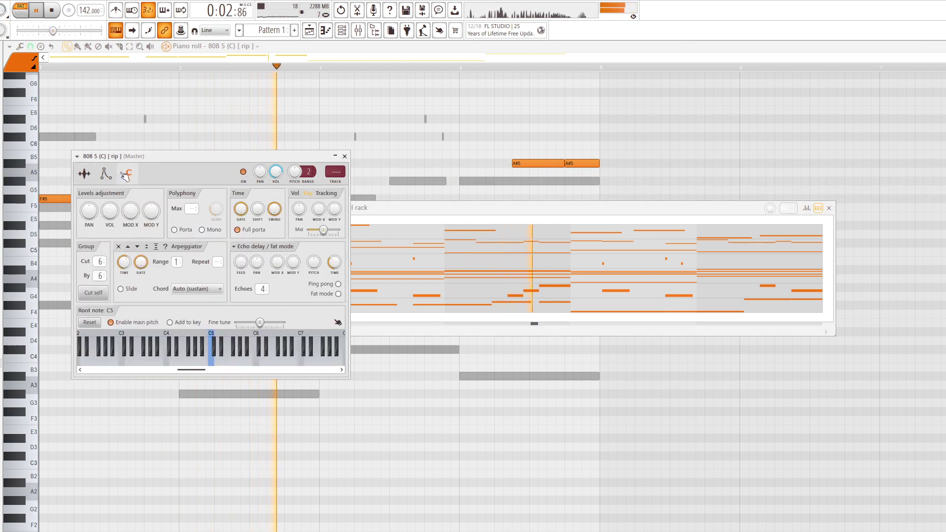
right_click(166, 339)
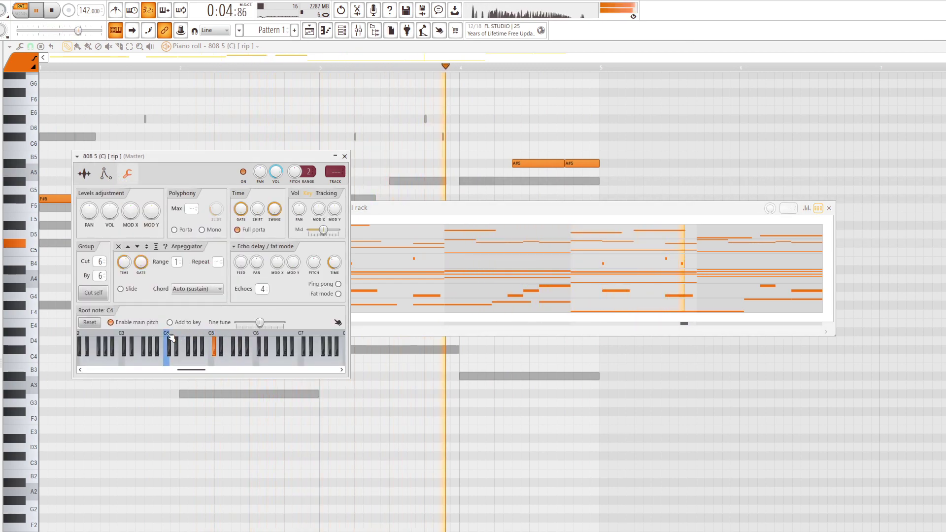
left_click(256, 358)
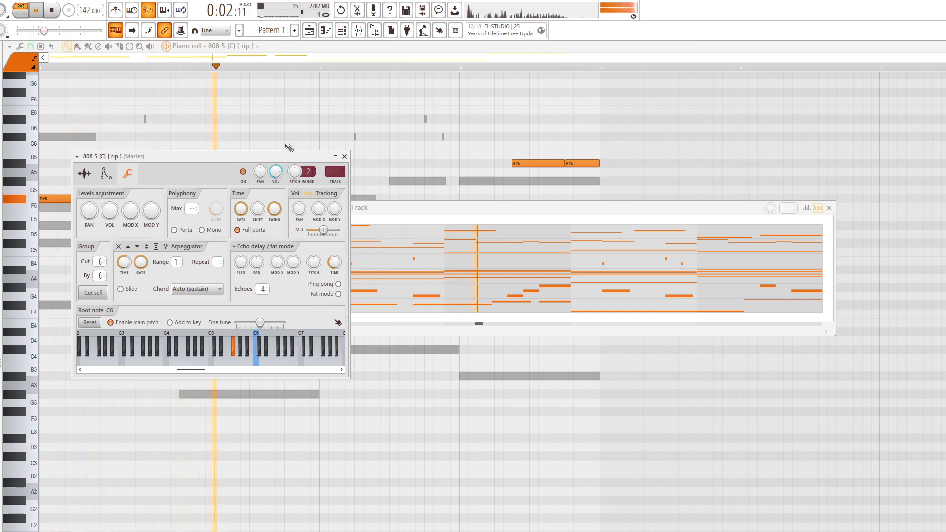
left_click(211, 359)
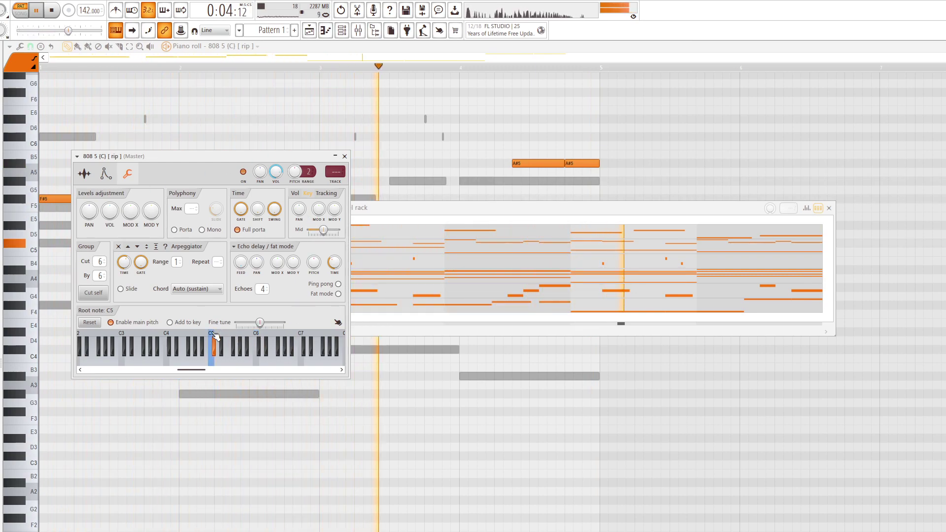
Replace the 808 sample with 808 15 - Magnolia and check its sample settings.
key("space")
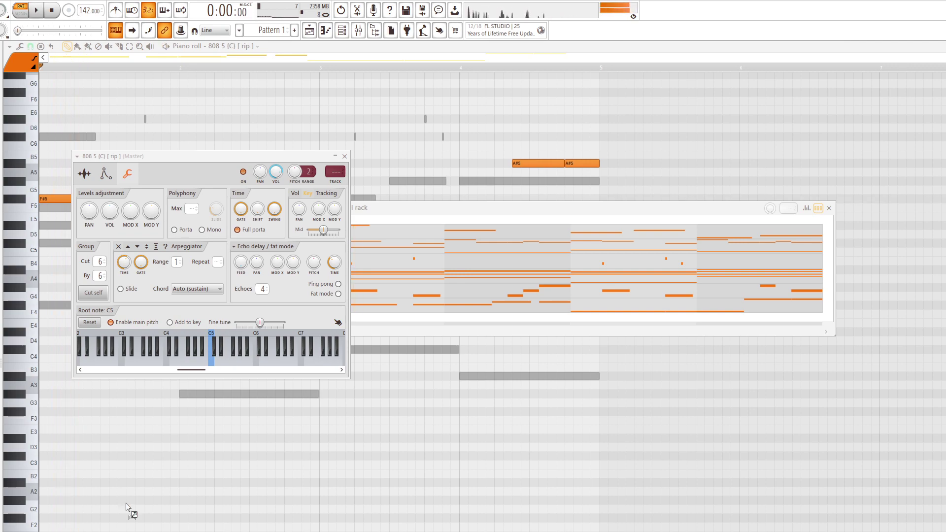
key("space")
left_click_drag(138, 157, 184, 154)
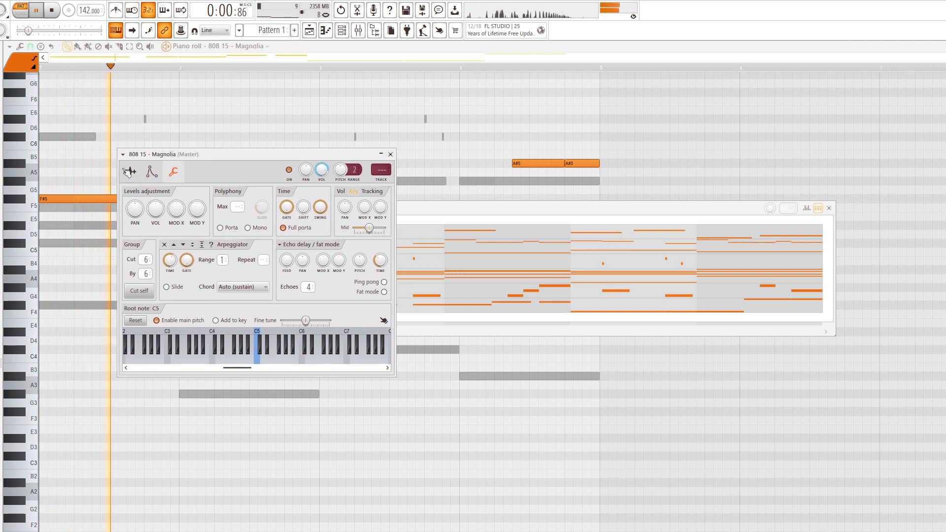
left_click(130, 171)
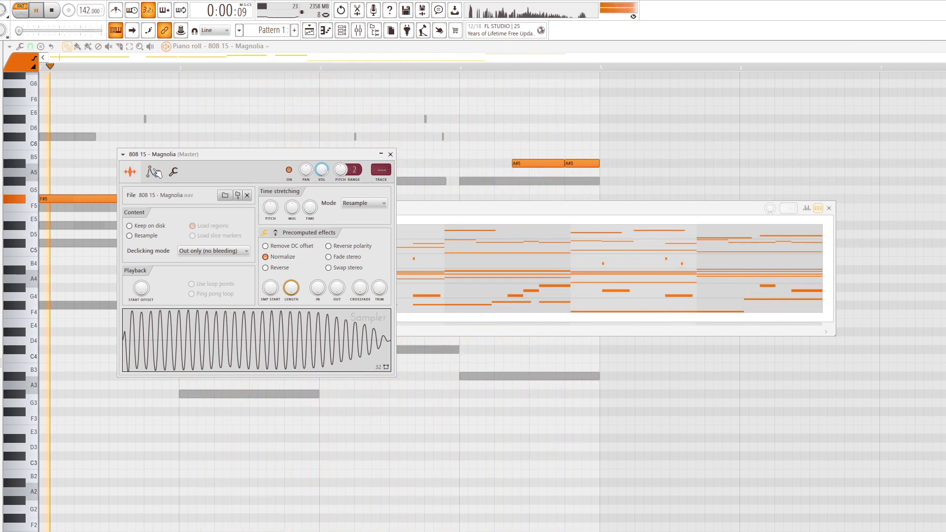
key("space")
key("F5")
left_click(450, 309)
key("F6")
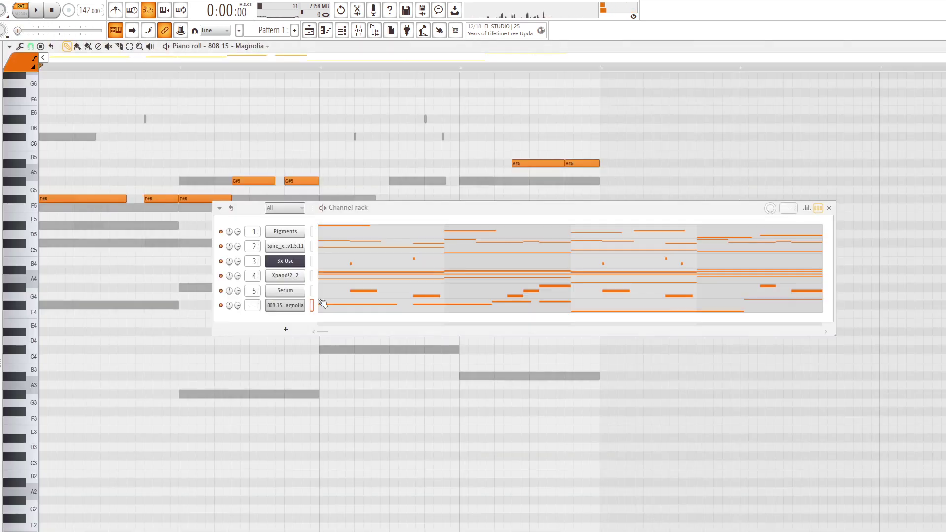
key("F6")
Try the two G#5 and two A#5 notes one octave lower, and raise them back by an octave.
left_click_drag(196, 133, 645, 180)
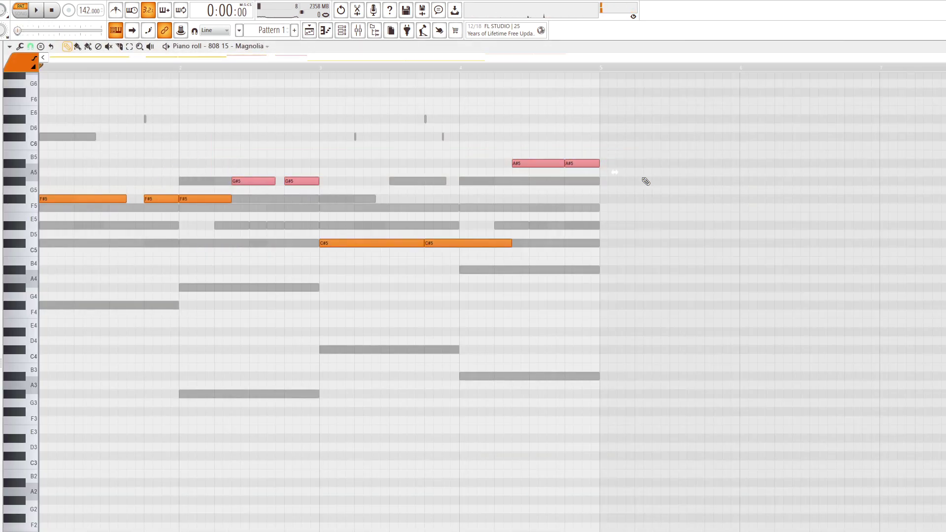
key("ctrl+Down")
key("space")
key("ctrl+d")
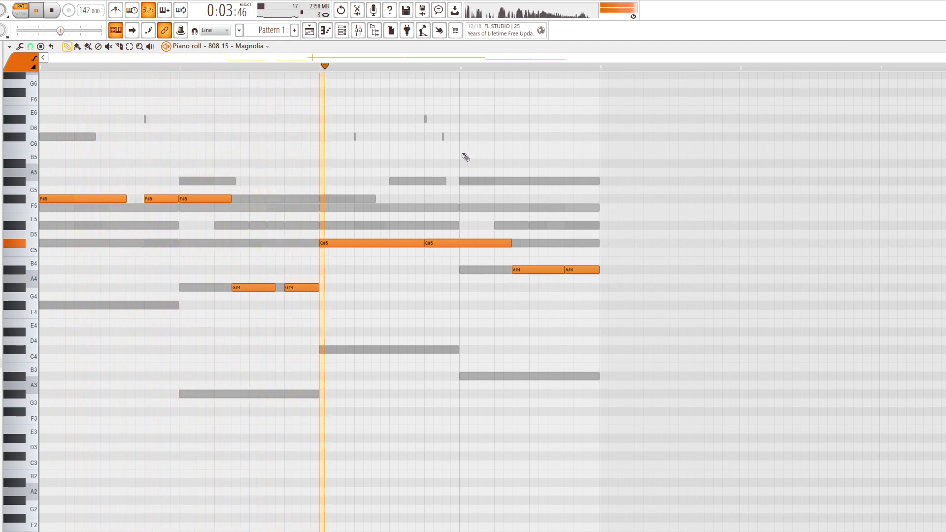
left_click_drag(218, 248, 690, 531)
key("ctrl+Up")
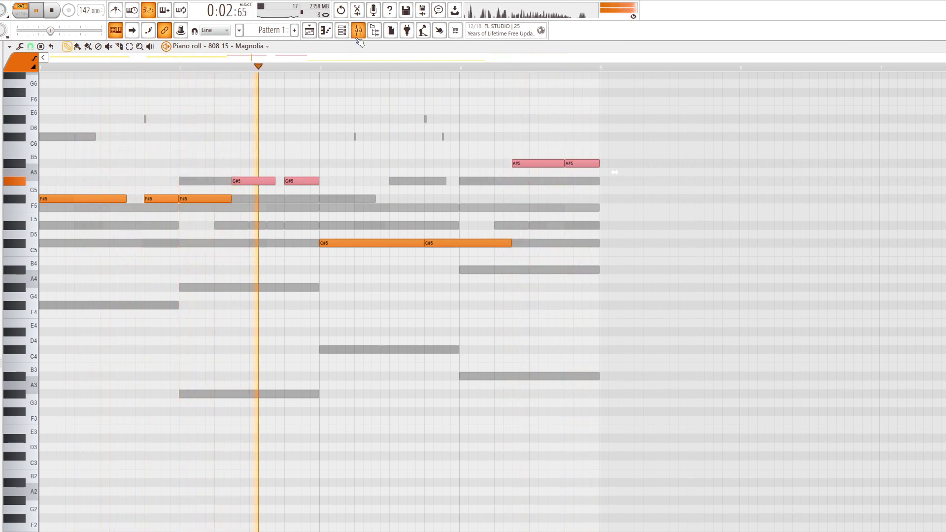
Route the 808 to mixer track 6 and lower the 3x Osc mixer track's volume slightly.
key("F9")
left_click_drag(429, 411, 429, 418)
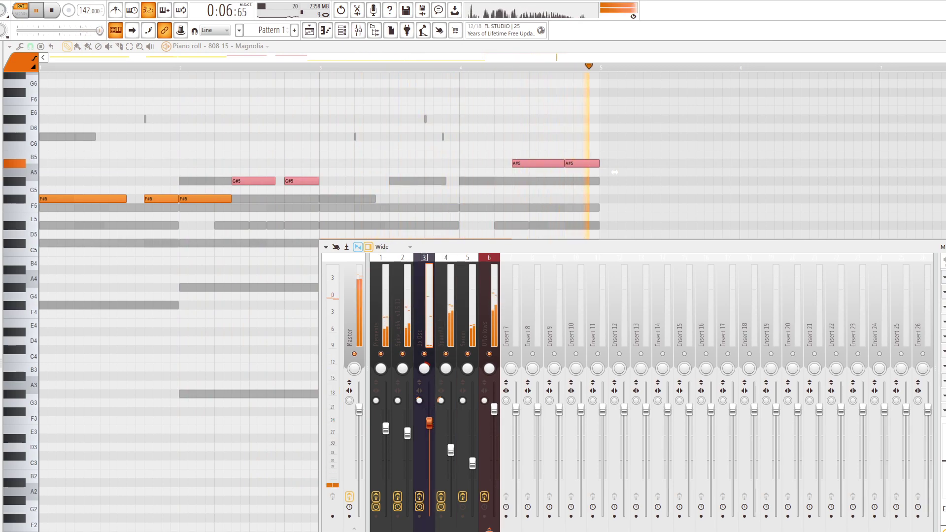
Delete every note of the 808 15 - Magnolia bassline across the four bars.
key("F9")
key("ctrl+d")
key("ctrl+a")
key("Delete")
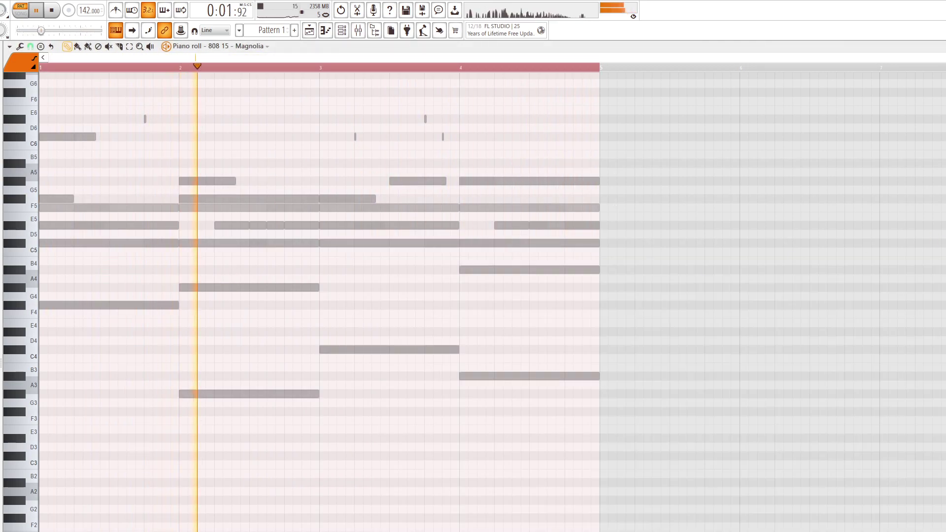
Try the XO TOUR Llif3 Drum Kit spinz 808 sample and replace it with metro siz tm sonny 808.
key("space")
key("F6")
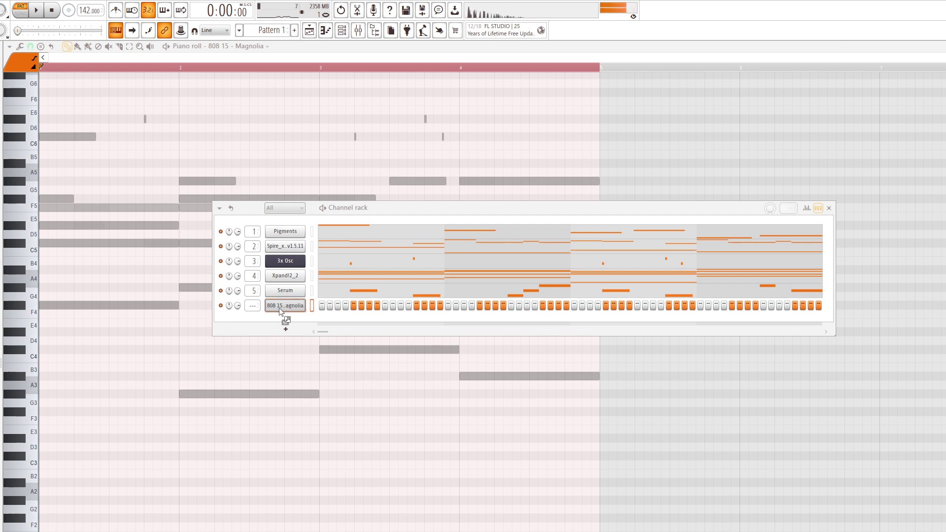
left_click_drag(279, 314, 283, 315)
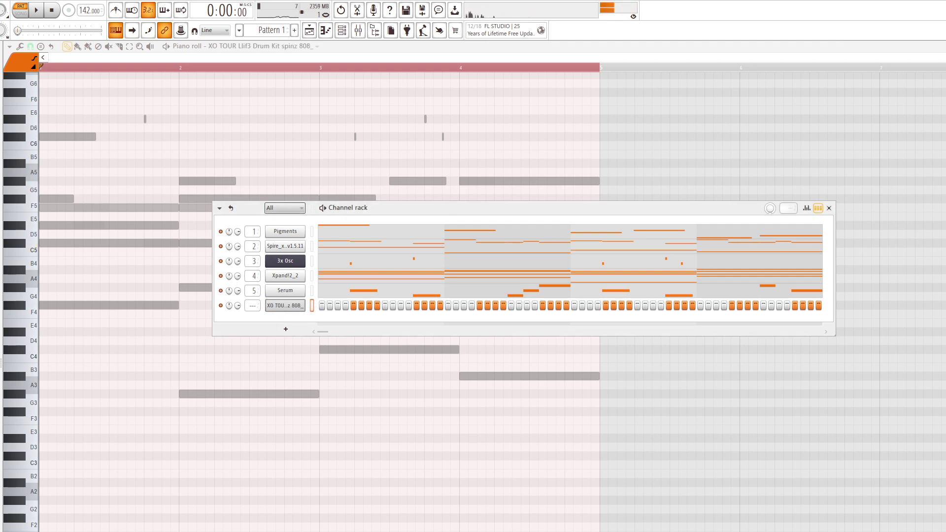
left_click(36, 10)
left_click(52, 11)
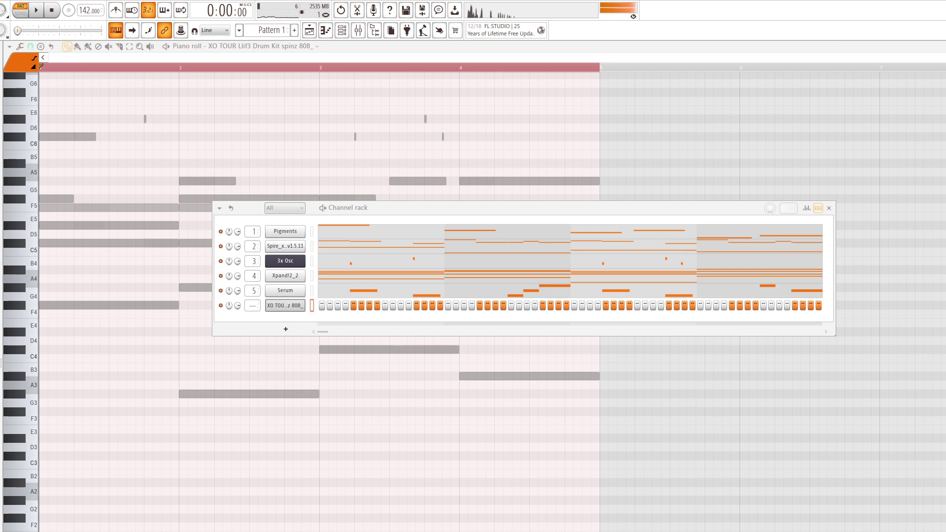
key("F7")
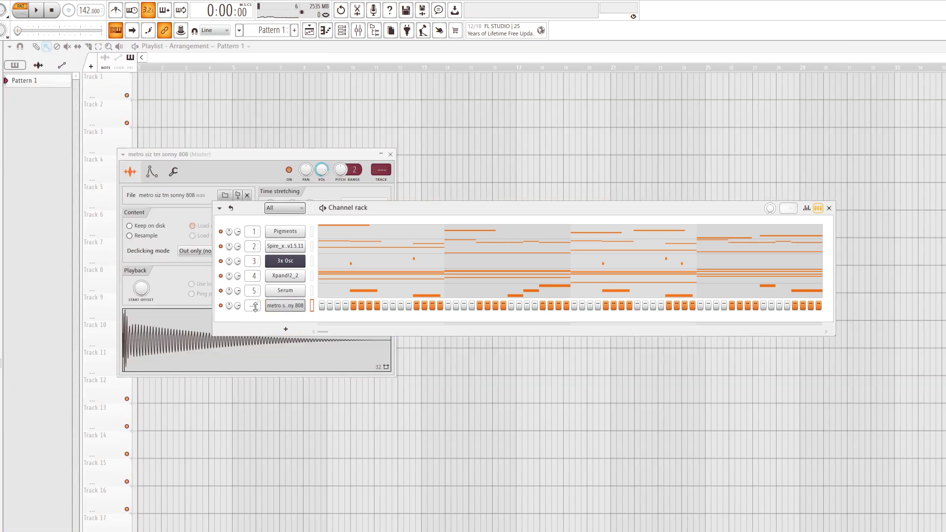
Audition an F#4 note at the start of bar 1 and examine the metro siz tm sonny 808 waveform in Edison.
key("F7")
key("space")
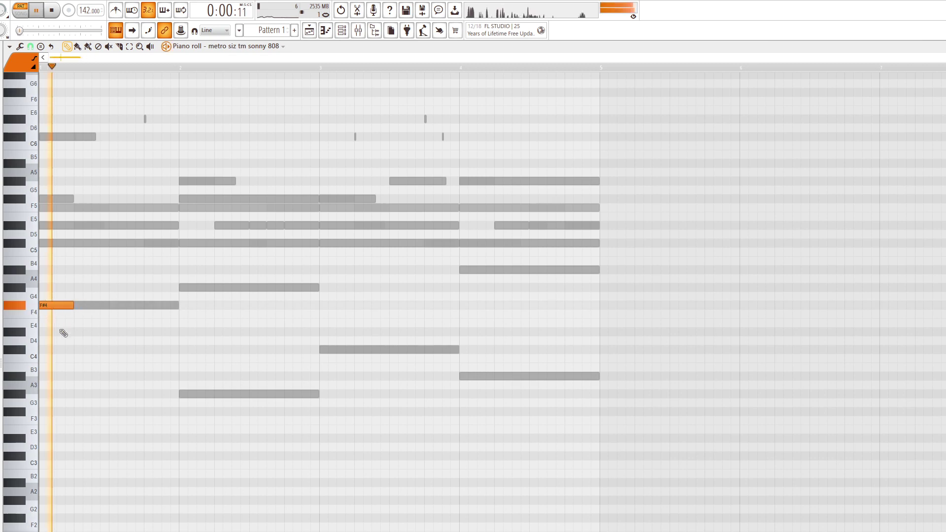
key("space")
key("F6")
left_click(285, 305)
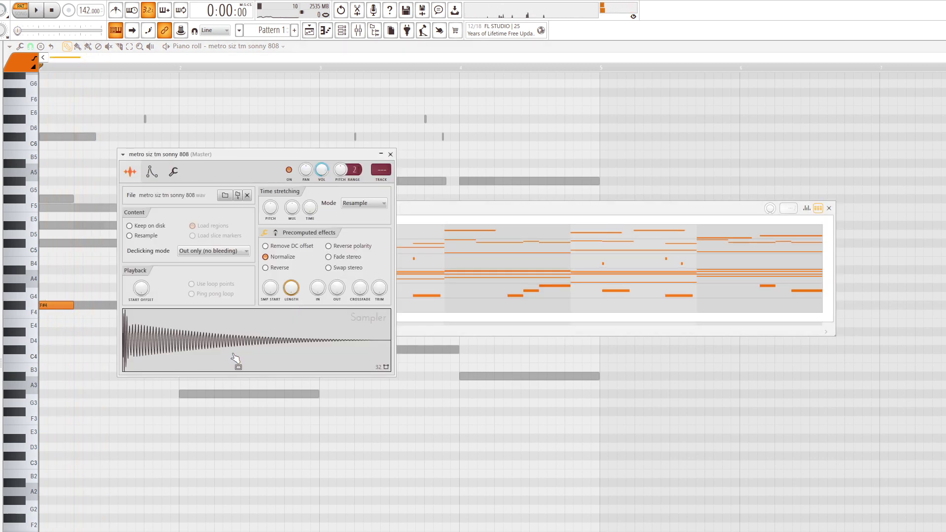
left_click(253, 353)
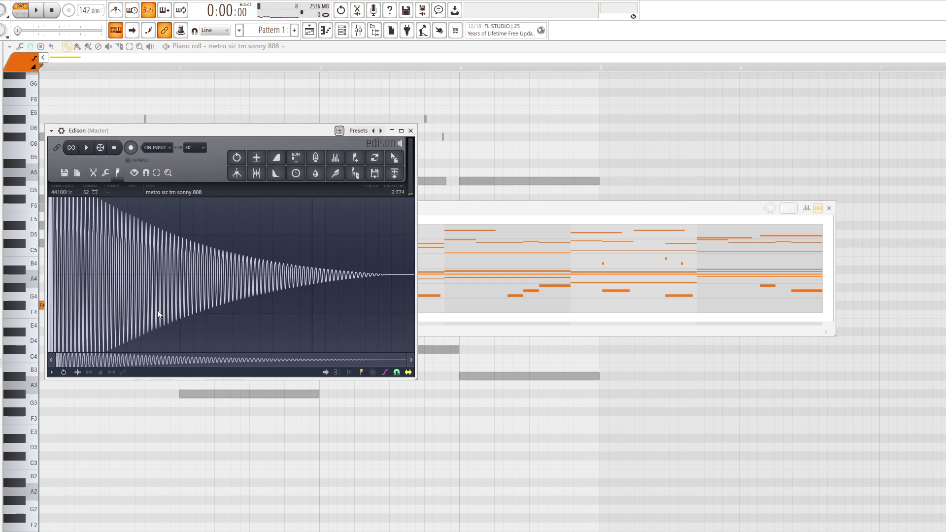
left_click(409, 130)
Build bar 1 of the 808 from a three-beat F#5 note and a second F#5 starting half a beat before bar 2.
left_click(104, 266)
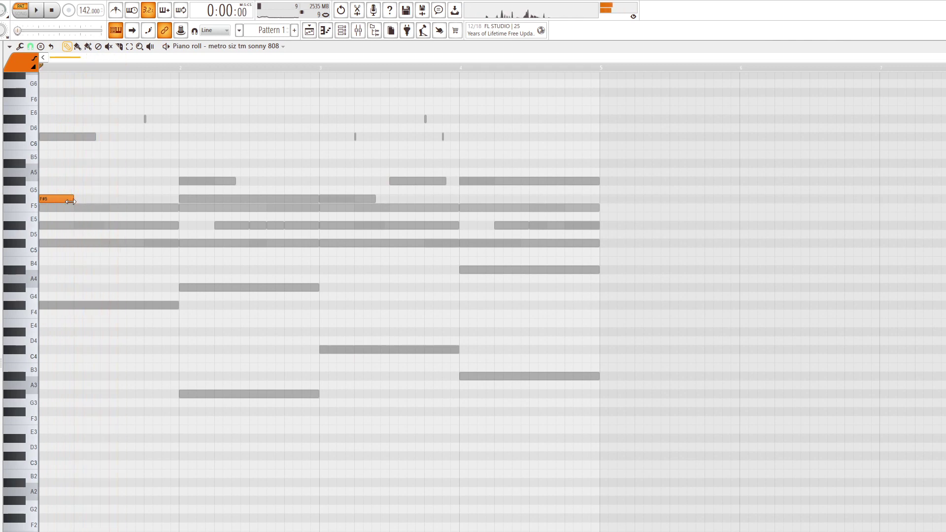
left_click_drag(131, 200, 143, 208)
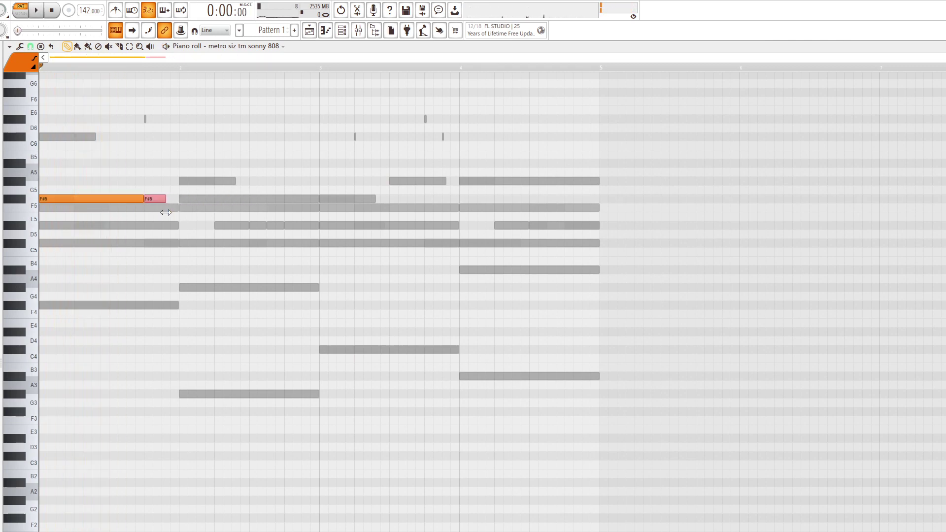
key("space")
left_click_drag(175, 203, 271, 202)
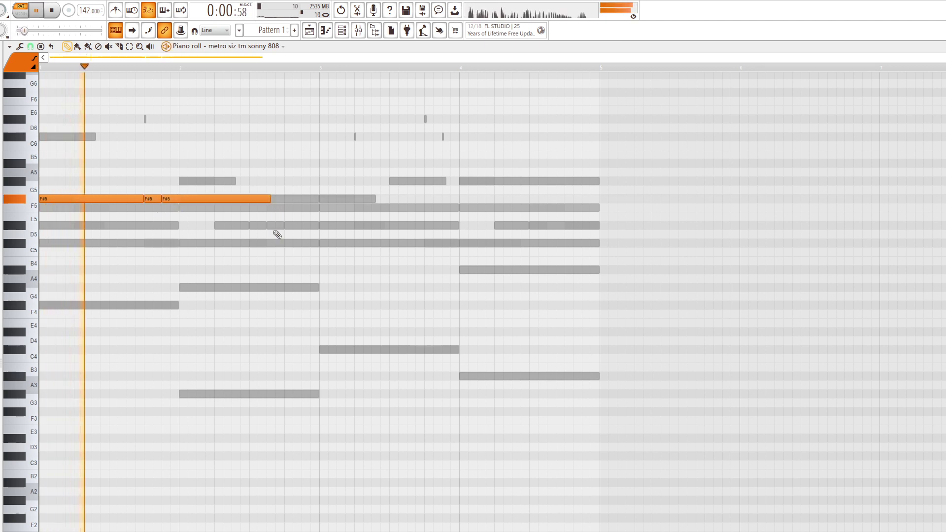
key("space")
right_click(192, 201)
key("space")
left_click_drag(160, 200, 179, 200)
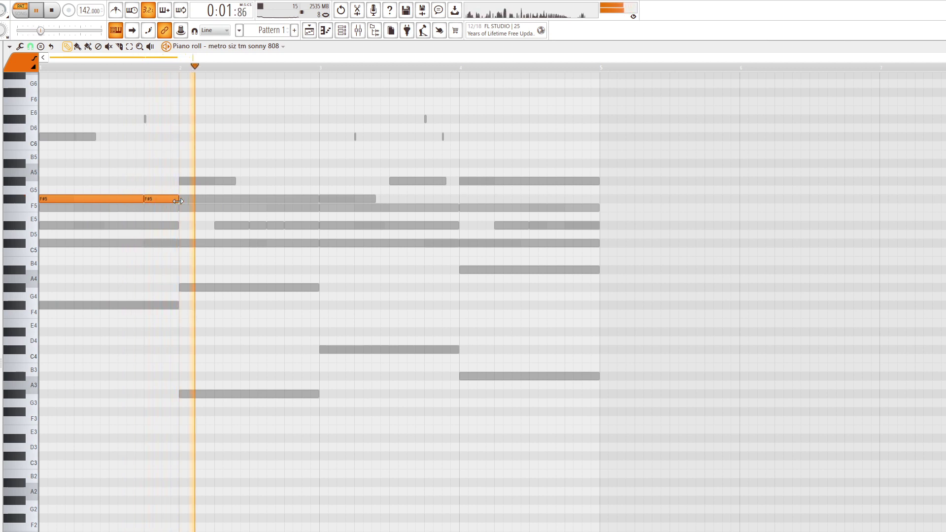
key("ctrl+Up")
key("space")
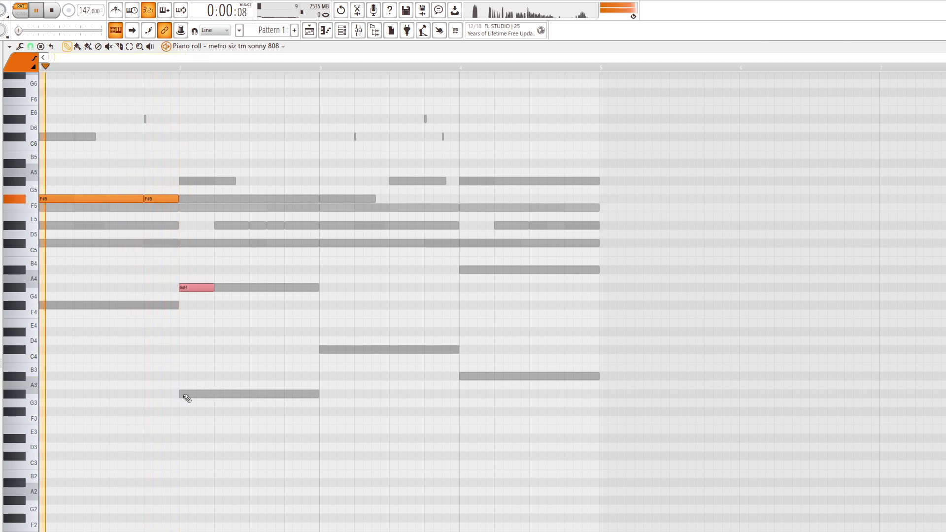
key("ctrl+Up")
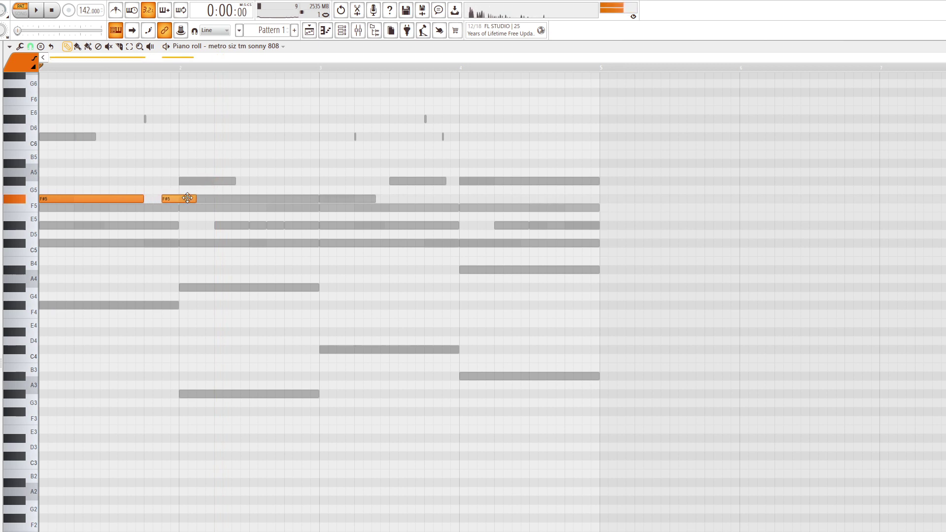
Fill bar 2 with G#5 notes of 1.5 and 2.5 beats, and duplicate the two-bar phrase into bars 3 and 4.
key("space")
left_click_drag(195, 181, 289, 181)
key("space")
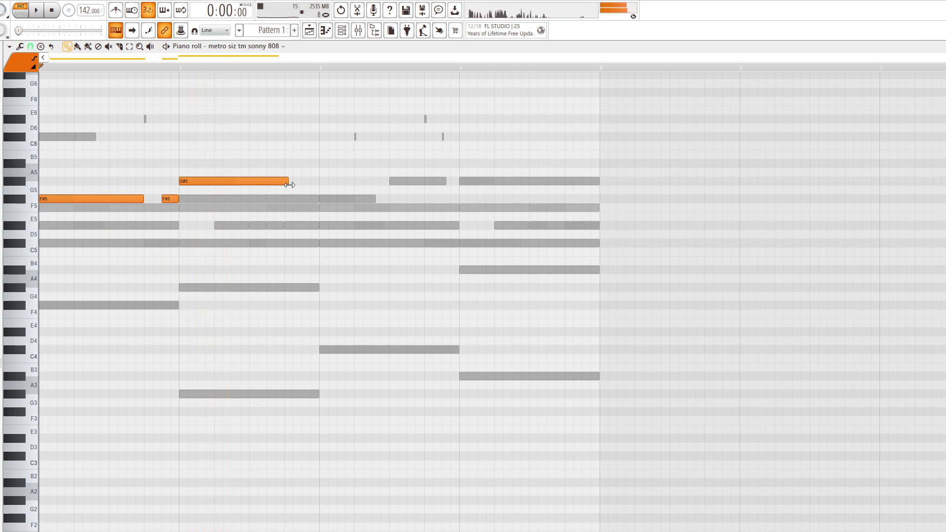
key("space")
left_click_drag(283, 180, 319, 180)
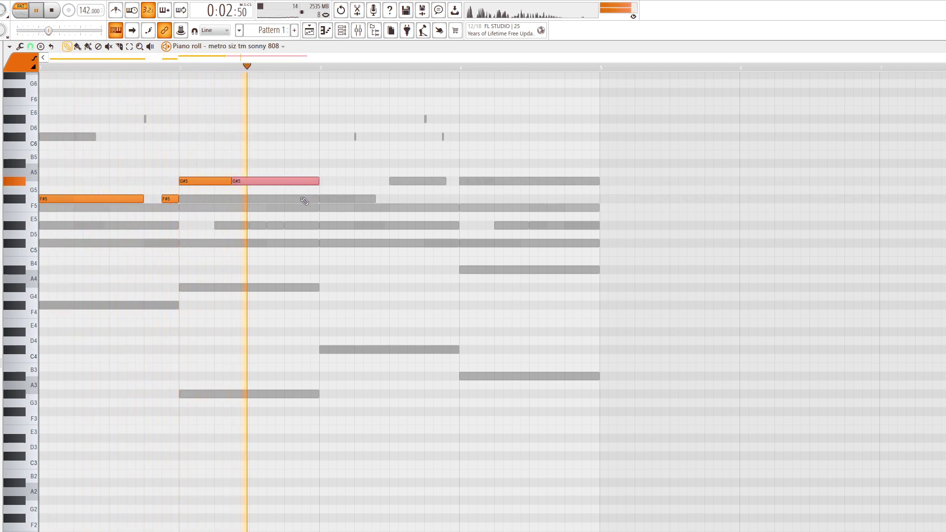
key("ctrl+b")
key("space")
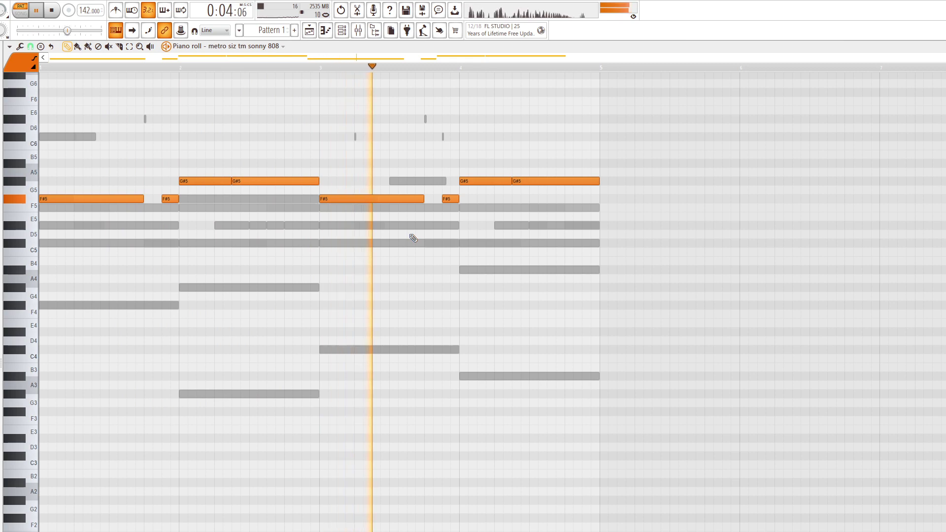
Transpose the two F#5 notes in bar 3 down to C#5.
key("space")
key("ctrl+Down")
key("Down")
key("Down")
key("Down")
key("Down")
key("Down")
key("ctrl+Up")
key("space")
Transpose the two G#5 notes in bar 4 to A#5, trying them at A#3 on the way.
left_click_drag(453, 192, 574, 178)
key("ctrl+Down")
key("ctrl+Down")
key("Up")
key("Up")
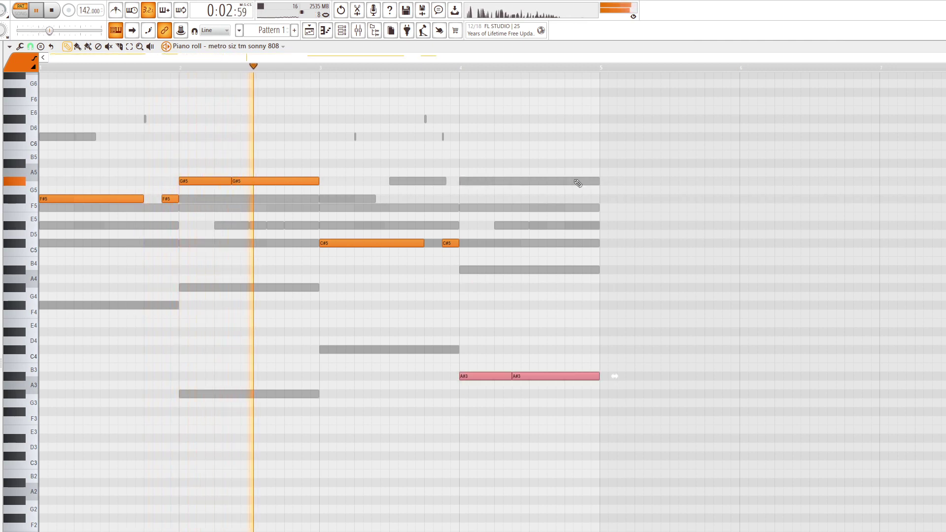
key("ctrl+Up")
key("ctrl+Up")
key("ctrl+d")
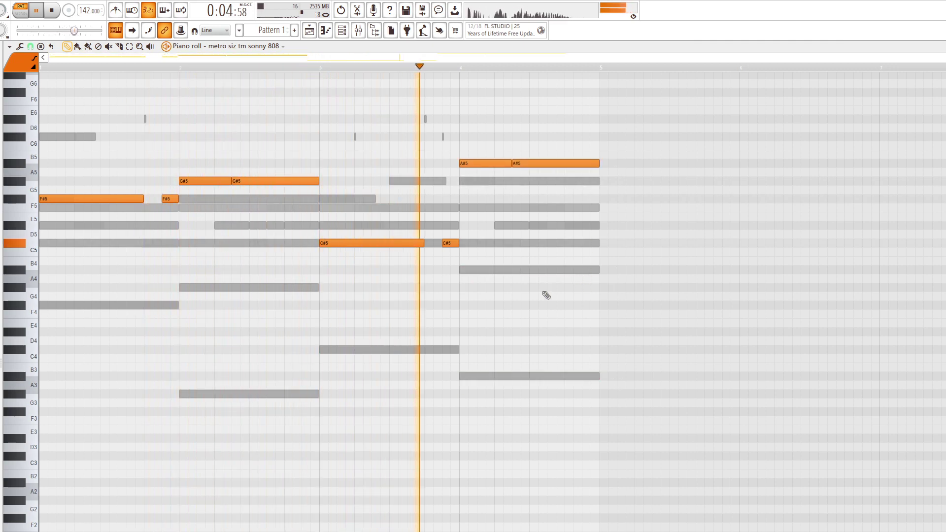
Shorten the second A#5 note in bar 4 and add a third A#5 on the bar's last beat.
key("space")
mouse_move(599, 160)
left_mouse_down()
mouse_move(555, 166)
mouse_move(595, 166)
left_mouse_up()
key("space")
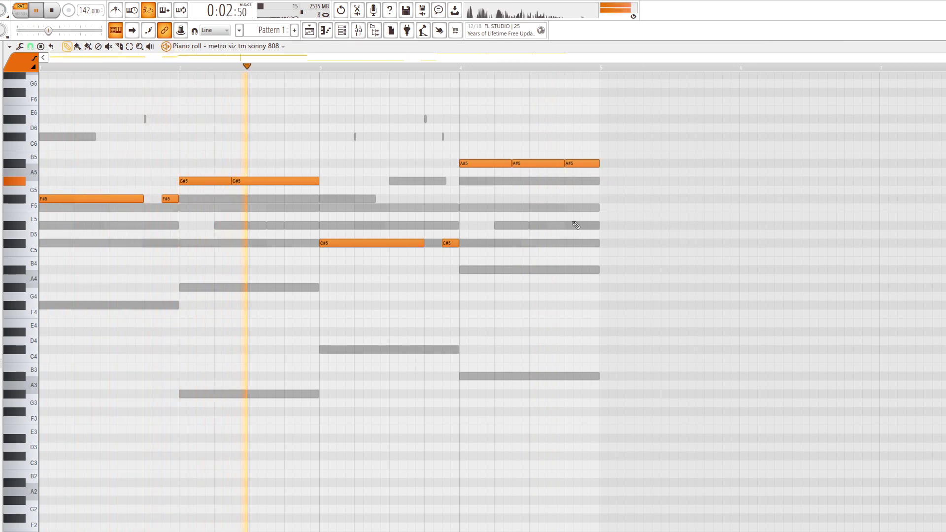
Shorten bar 3's long C#5 note to 1.5 beats and fill the rest of the bar with additional C#5 hits.
left_click_drag(422, 244, 367, 255)
left_click(374, 243)
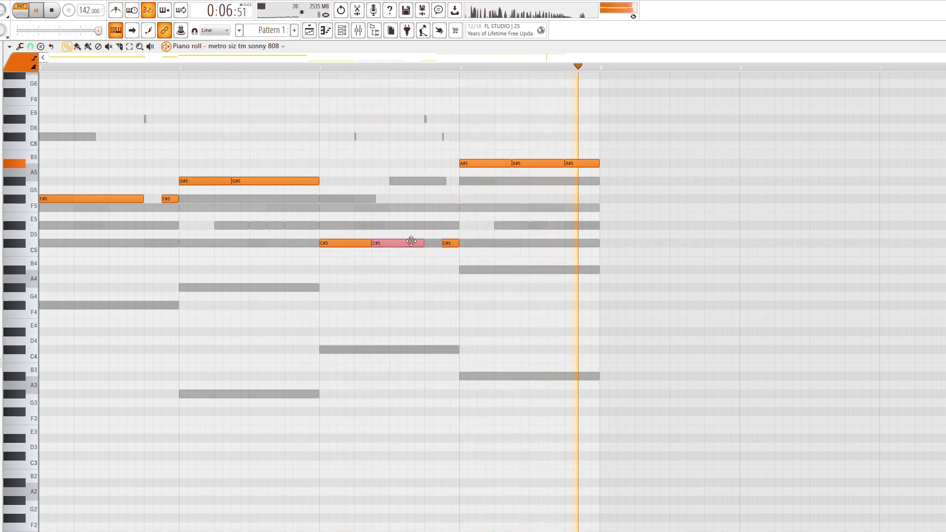
mouse_move(421, 243)
left_mouse_down()
mouse_move(389, 248)
mouse_move(405, 245)
left_mouse_up()
left_click(416, 244)
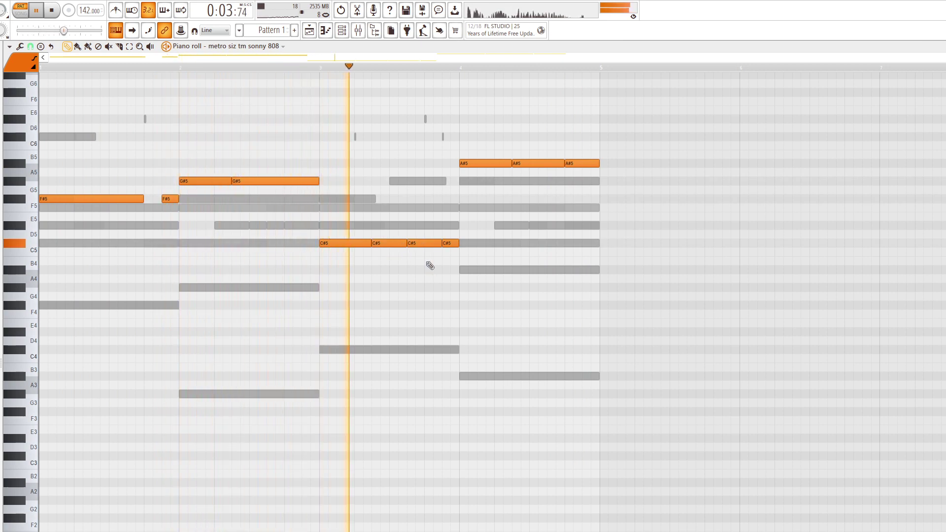
Rework the end of bar 3 into a half-beat C#5 followed by a one-beat C#5, leaving a half-beat gap before them.
right_click(419, 244)
left_click_drag(406, 245, 439, 247)
left_click(407, 244)
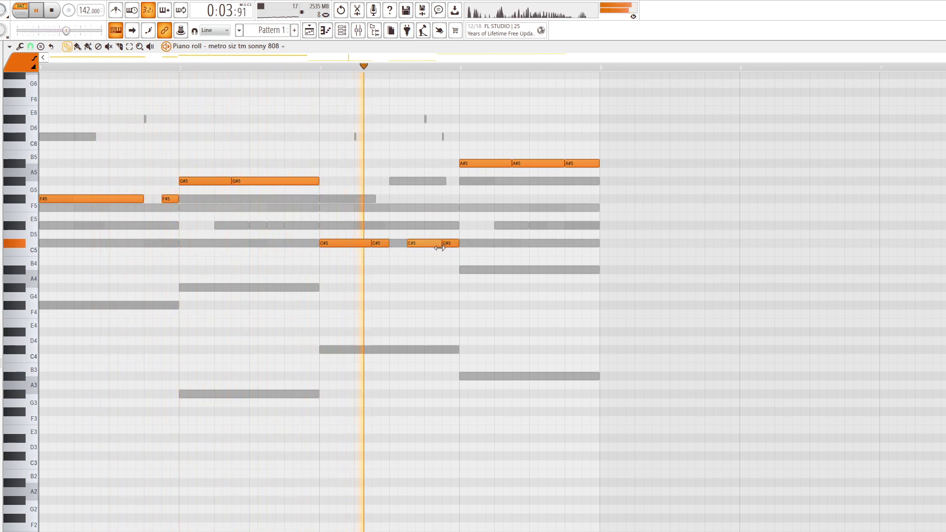
right_click(445, 244)
key("space")
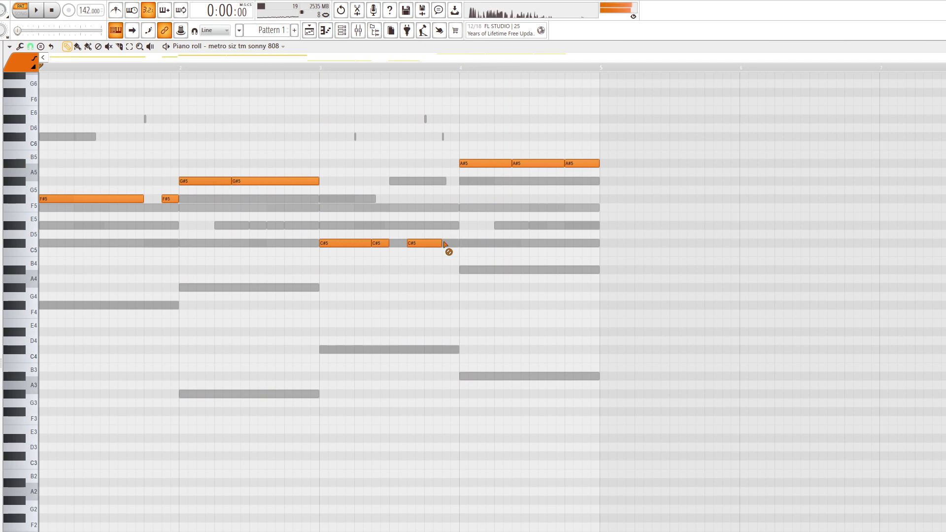
key("space")
left_click_drag(442, 243, 459, 243)
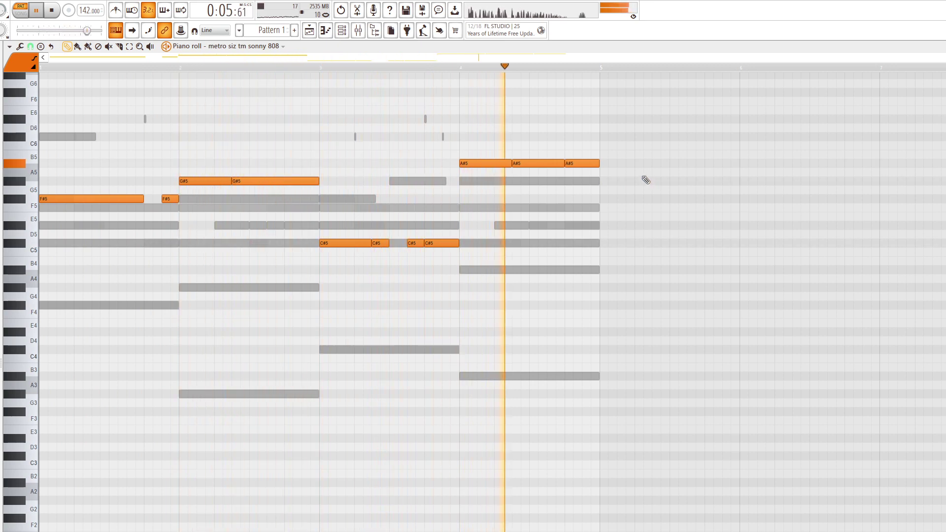
Lower the volume of the Serum mixer track slightly while the pattern plays.
key("Tab")
left_click(391, 155)
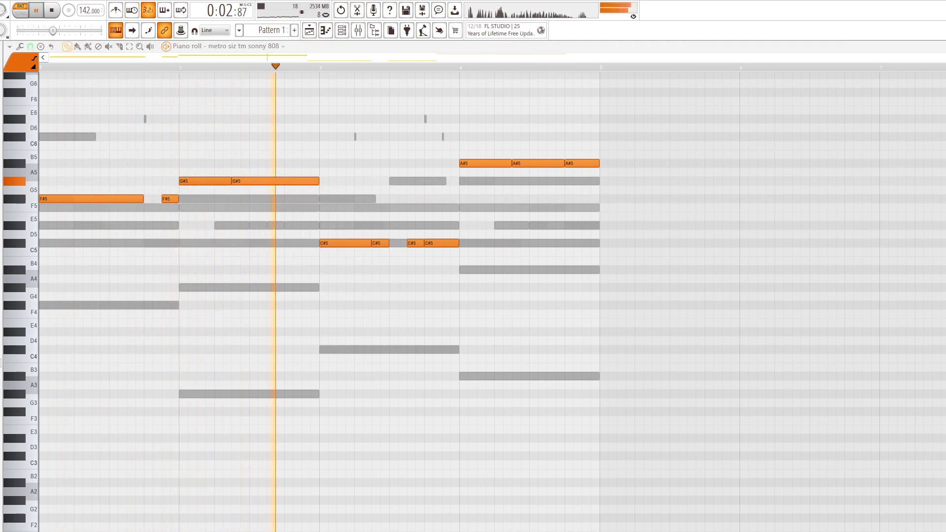
key("F6")
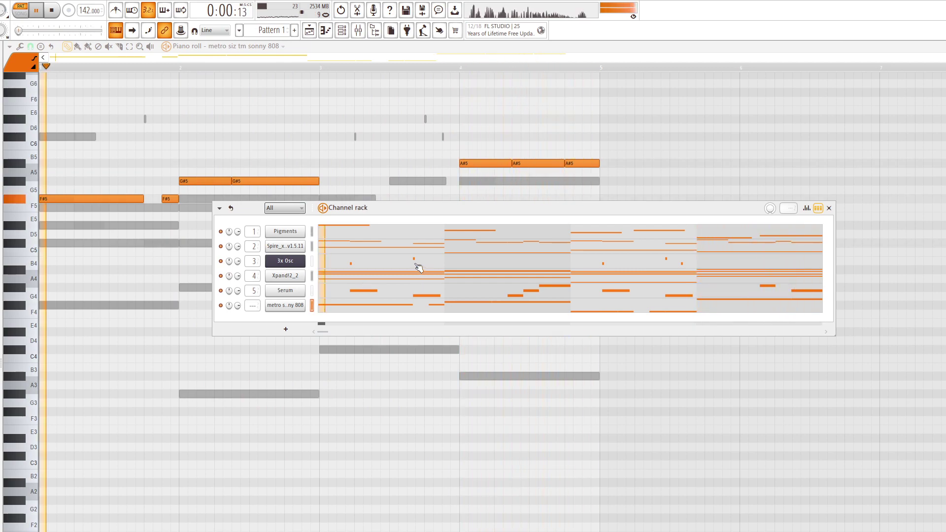
key("F9")
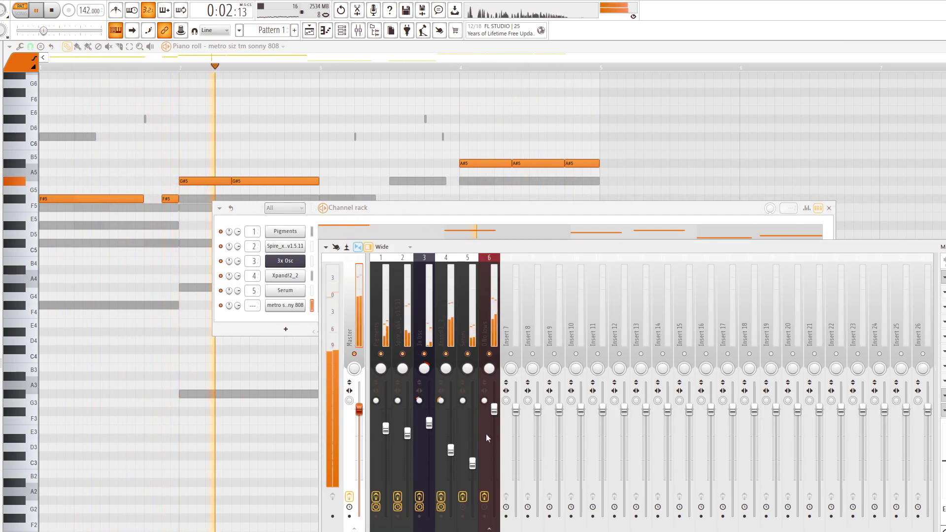
left_click_drag(472, 464, 472, 478)
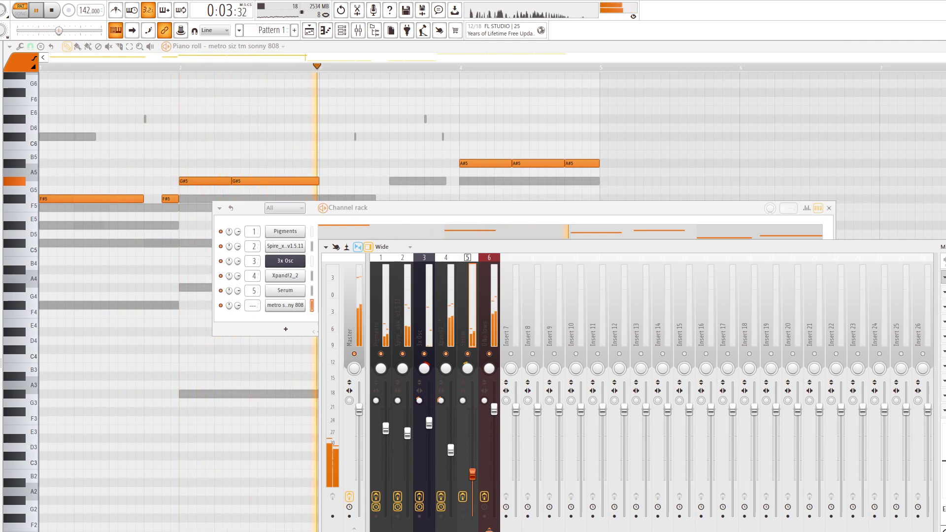
key("F9")
left_click(829, 208)
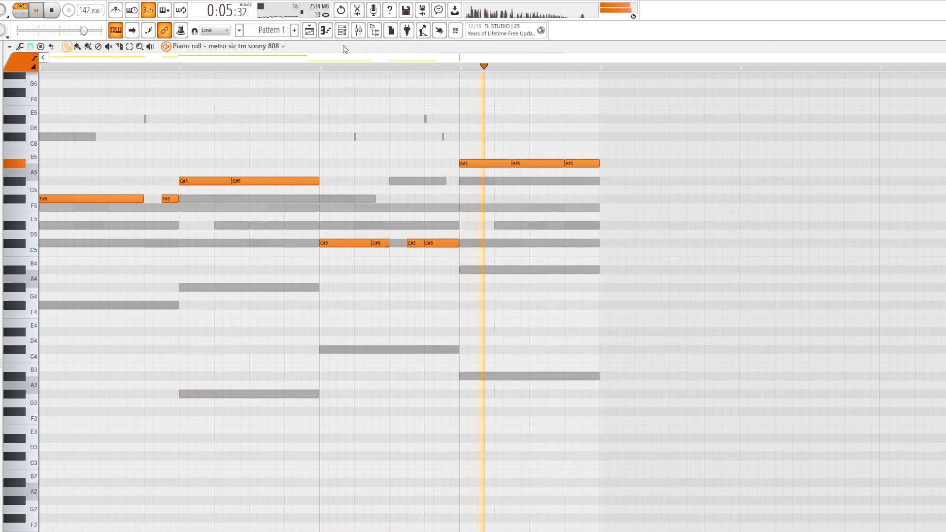
Isolate melody tracks against the 808 in the mixer, and slightly lower the volumes of tracks 1 and 2.
left_click(358, 30)
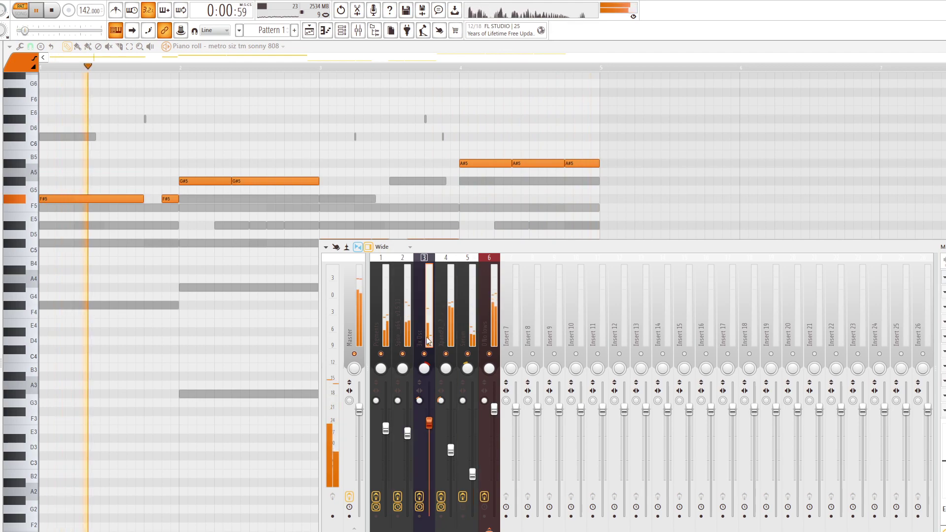
left_click(454, 437)
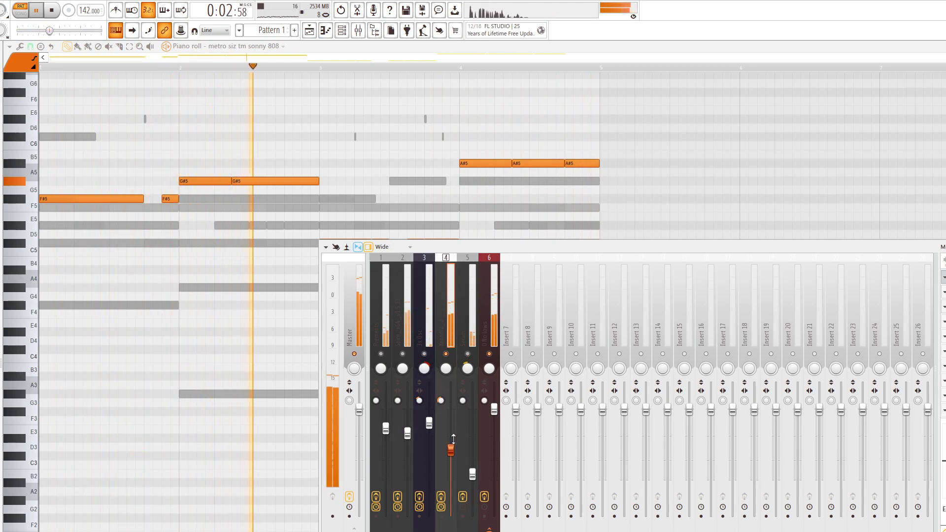
left_click(405, 348)
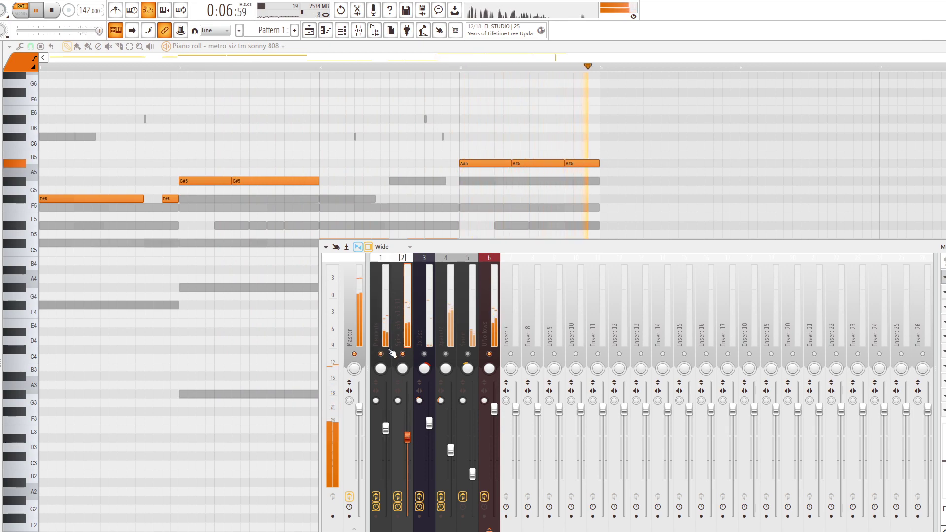
left_click(389, 354)
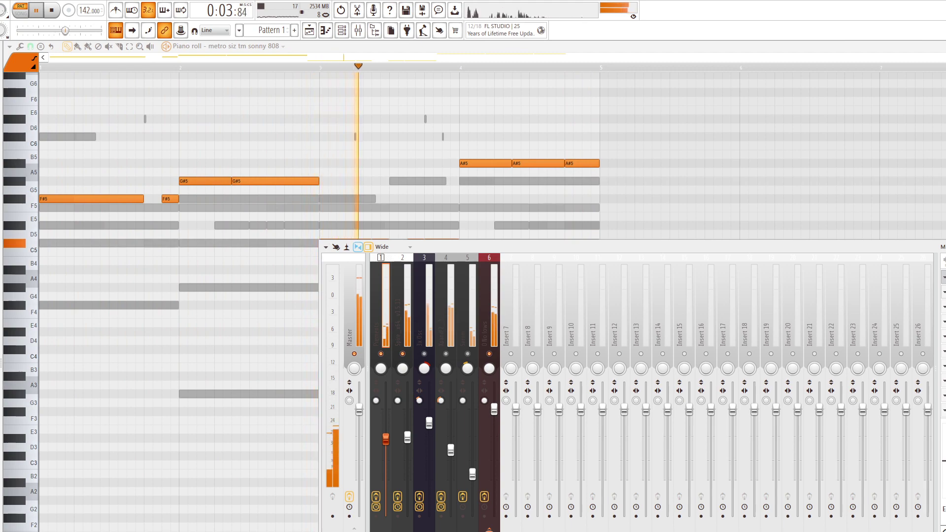
Reduce the dry/wet mix of FractureXT on the Pigments track, and slightly lower the volumes of mixer tracks 4 and 5.
left_click(943, 292)
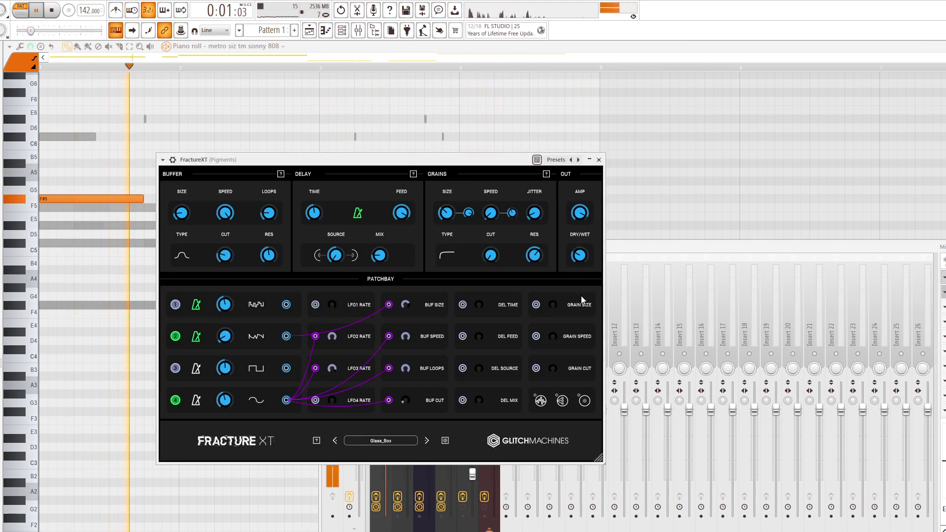
key("F9")
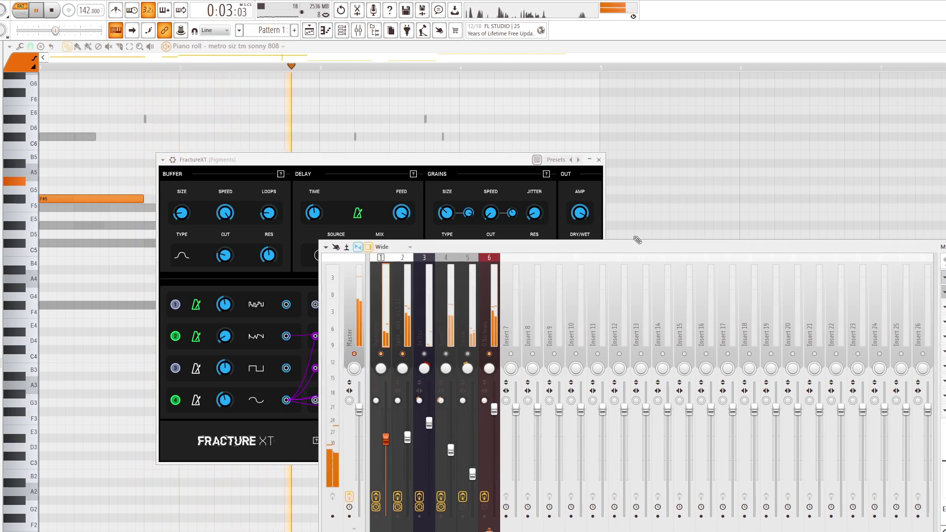
left_click(491, 173)
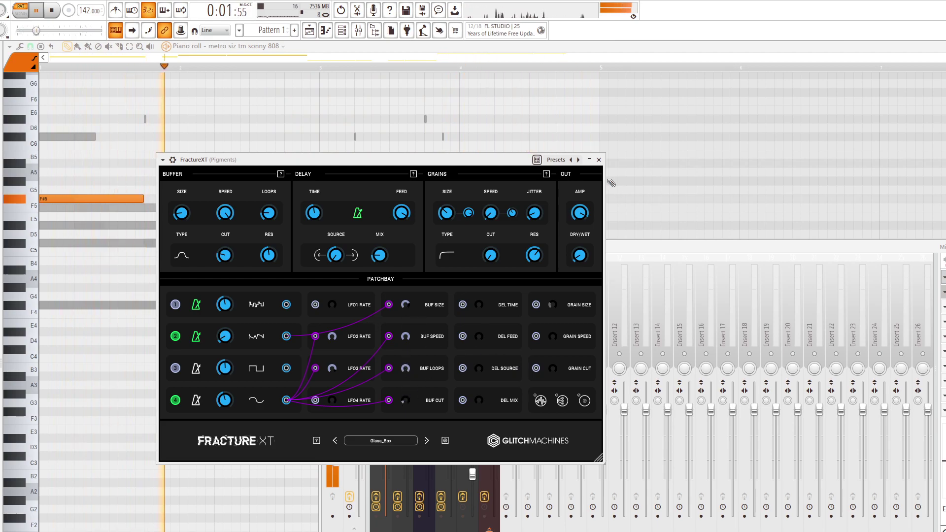
left_click(599, 159)
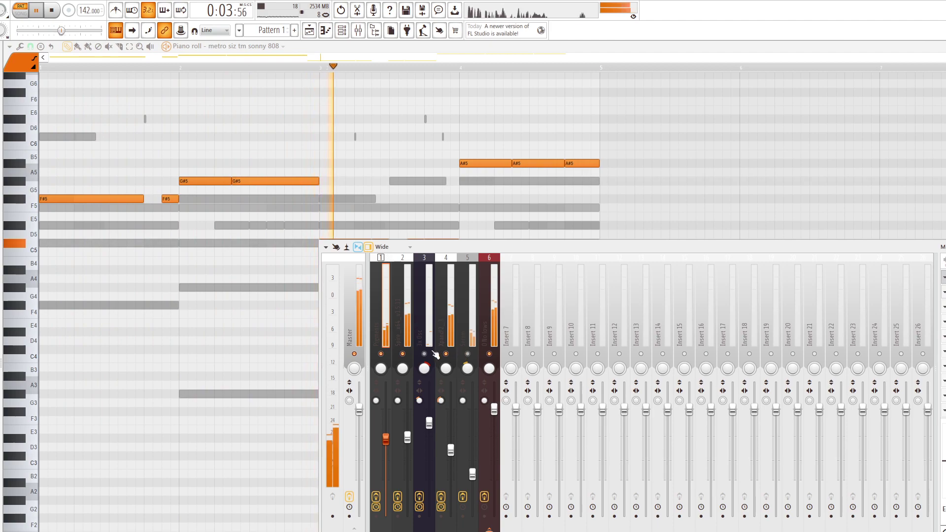
left_click_drag(448, 460, 471, 479)
Narrow the Serum track's Parametric EQ 2 curve with steeper low and high cuts closer together, and slightly lower the EQ's main level.
left_click(943, 276)
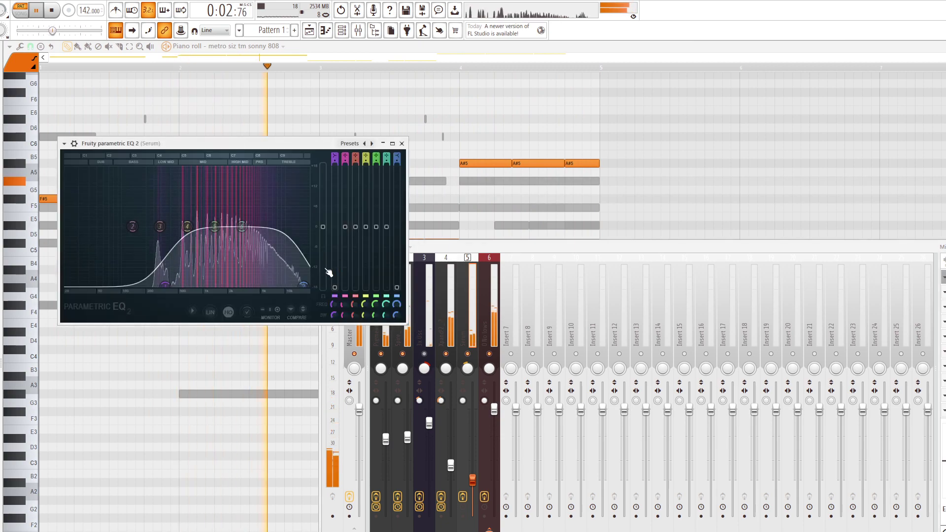
scroll(167, 289, "up", 3)
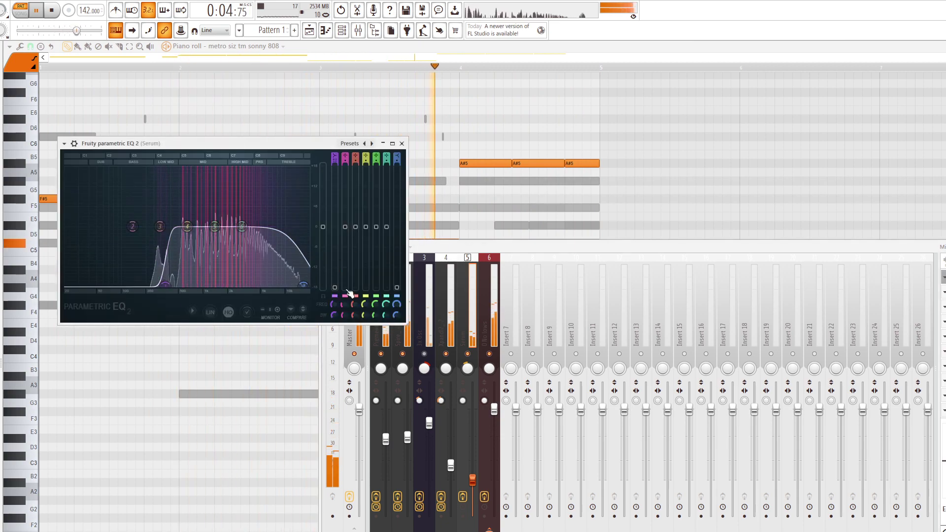
left_click_drag(303, 285, 271, 285)
left_click_drag(165, 285, 190, 285)
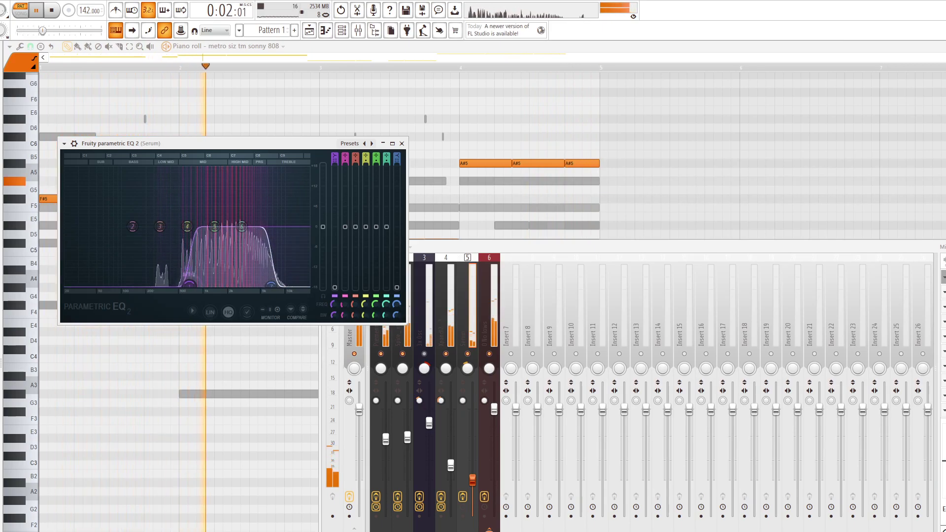
left_click_drag(271, 285, 265, 285)
left_click_drag(323, 227, 323, 233)
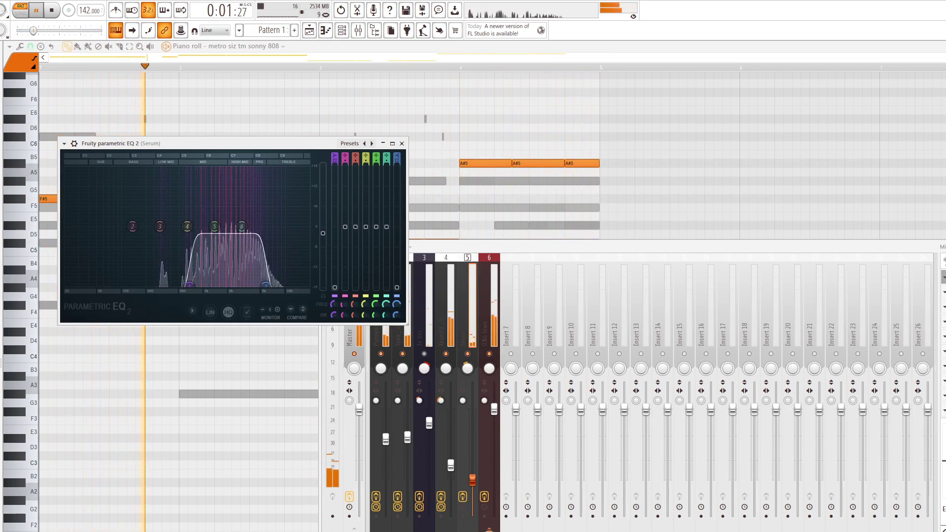
left_click(402, 143)
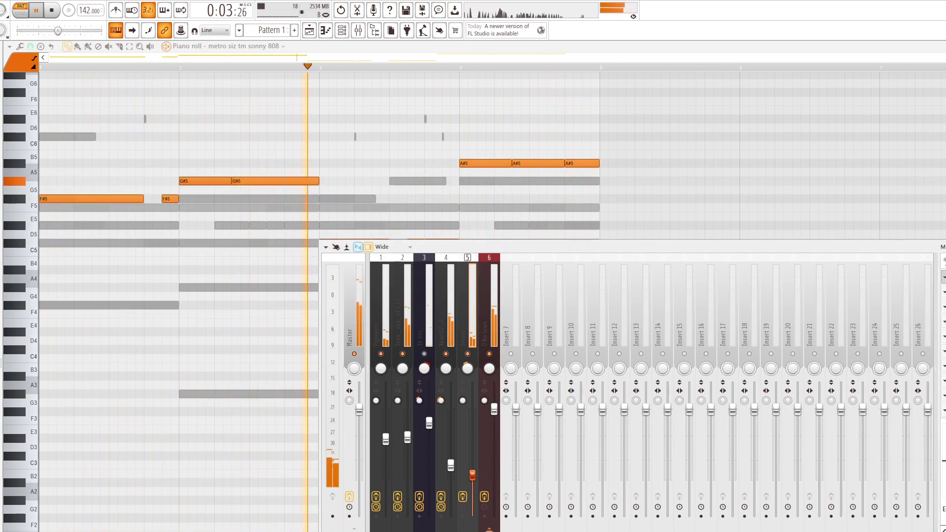
key("F9")
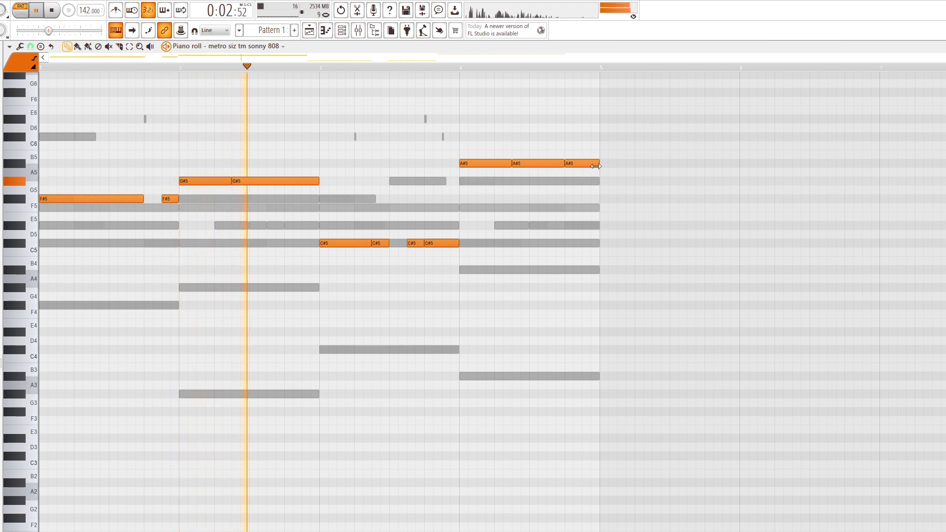
Rework the last A#5 of the 808 in bar 4 into two quarter-beat hits followed by a half-beat hit.
mouse_move(596, 166)
left_mouse_down()
mouse_move(564, 169)
mouse_move(615, 164)
mouse_move(572, 168)
mouse_move(599, 165)
left_mouse_up()
key("space")
key("space")
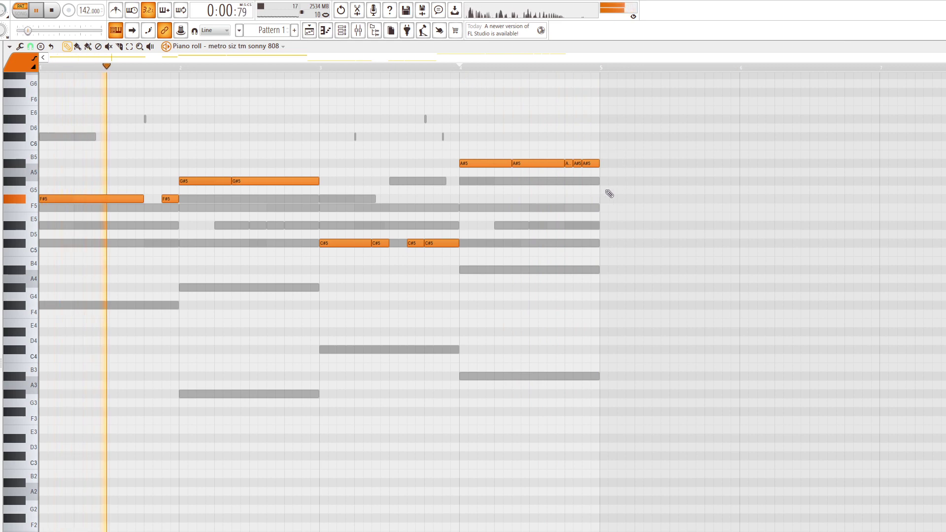
key("space")
Try adding half-beat D#6 and C#6 notes in the second half of bar 4 of the Pigments melody.
double_click(584, 182)
key("Tab")
key("Tab")
key("Tab")
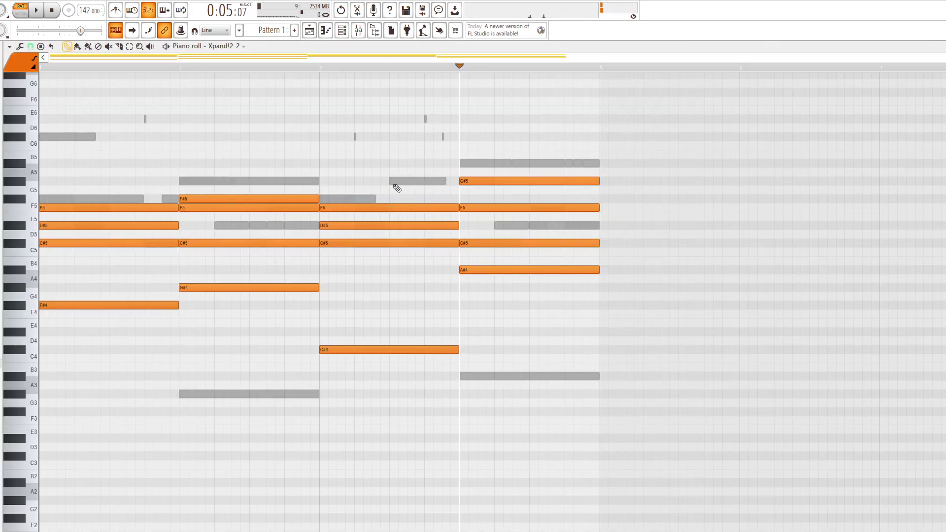
double_click(395, 182)
scroll(557, 280, "up", 3)
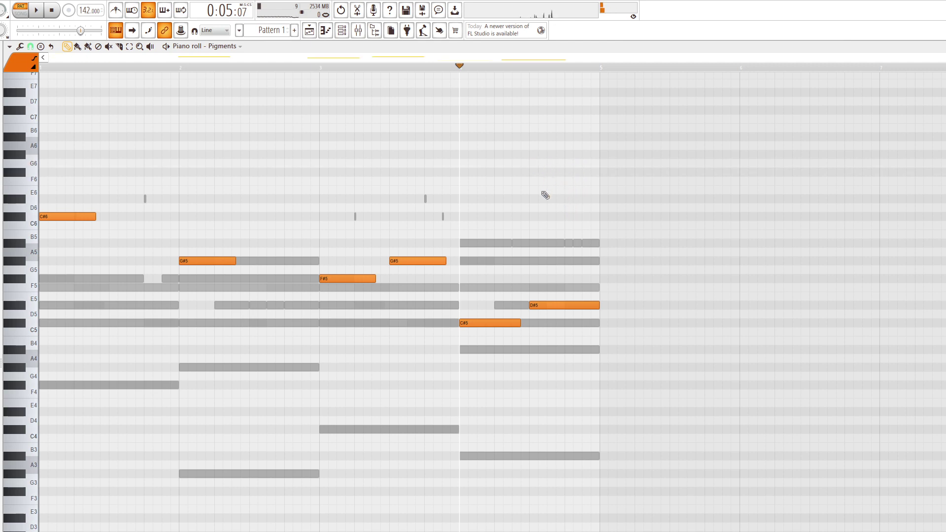
key("space")
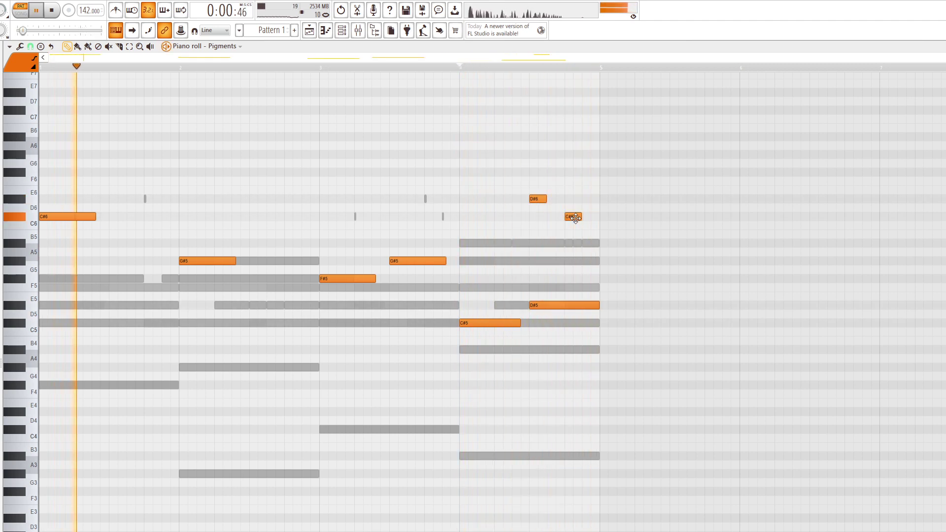
left_click_drag(569, 216, 552, 215)
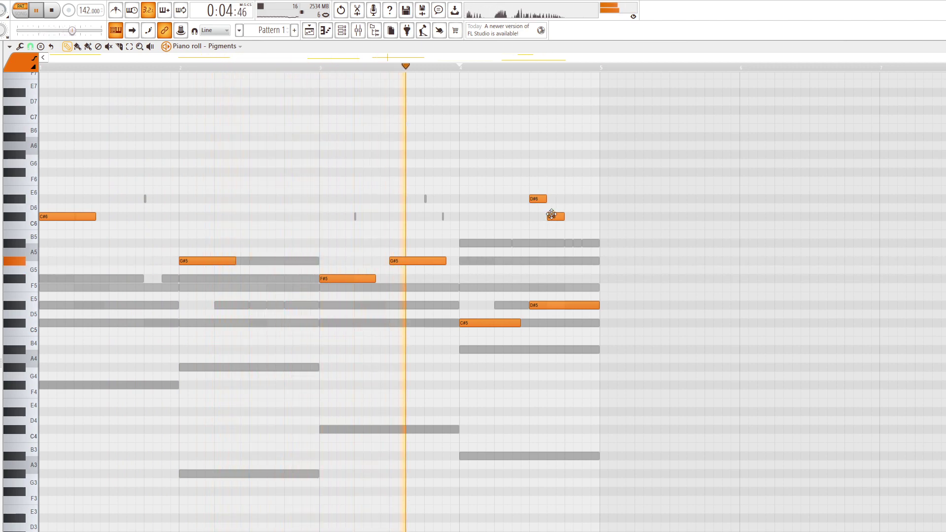
right_click(552, 216)
right_click(538, 199)
Load the Claps (9) sample as a new channel below the 808 in the channel rack.
key("F9")
key("F5")
key("F5")
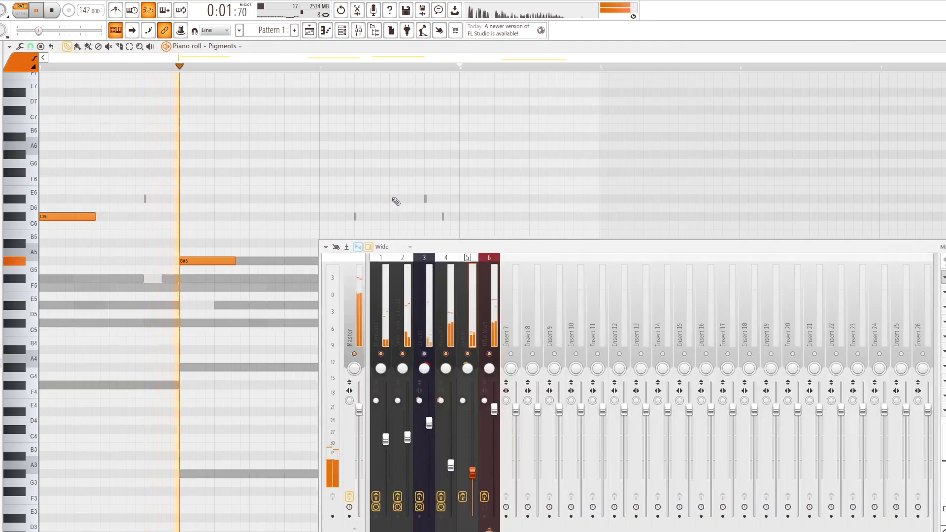
key("F5")
key("F5")
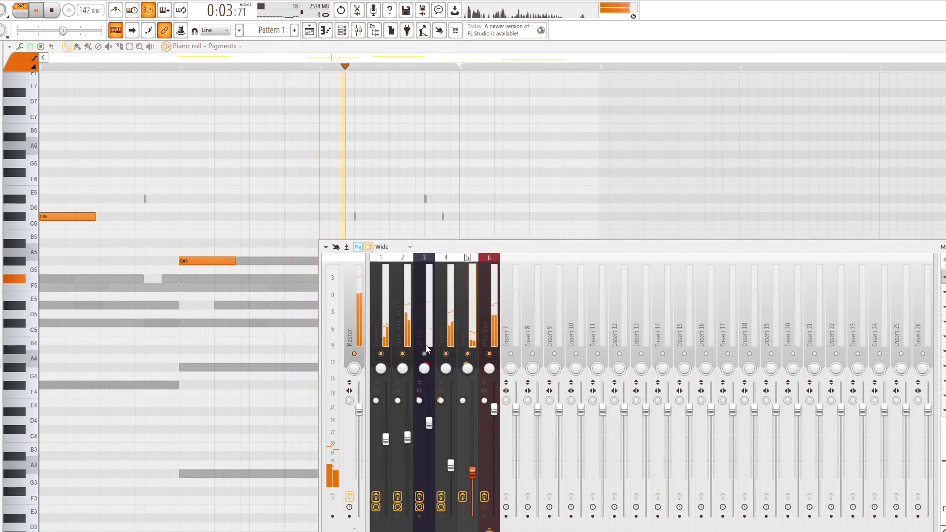
left_click(358, 31)
left_click(342, 31)
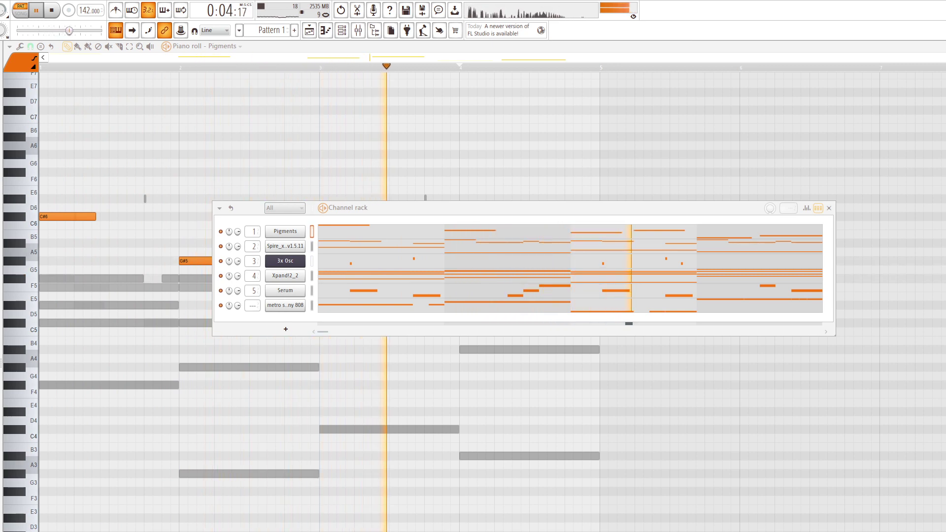
left_click_drag(1, 401, 46, 401)
left_click(387, 327)
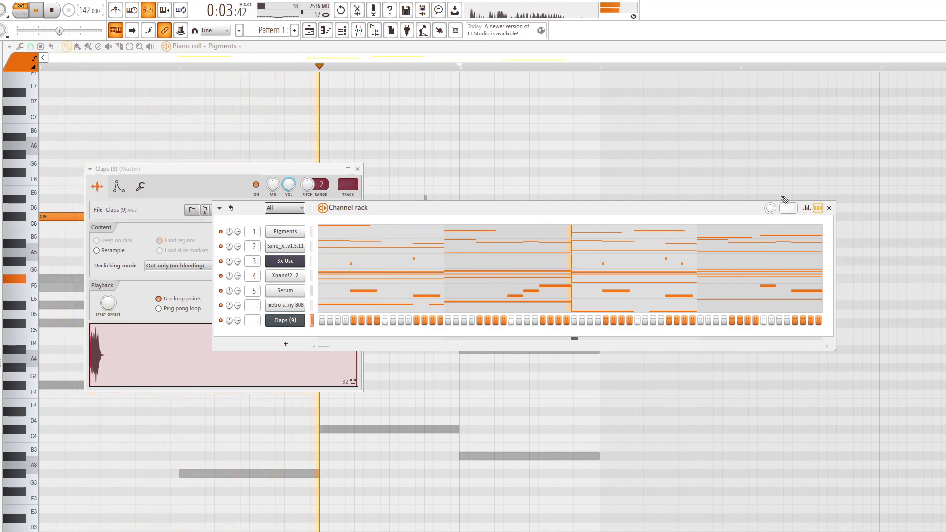
Place a C5 clap hit on the third beat of each of the four bars.
left_click(806, 208)
mouse_move(768, 350)
left_mouse_down()
mouse_move(755, 314)
mouse_move(259, 351)
left_mouse_up()
key("F7")
key("Tab")
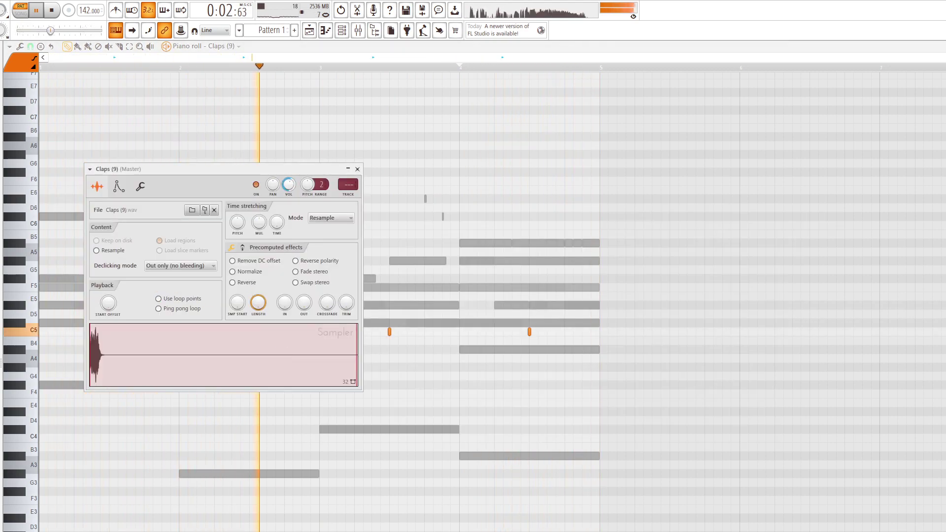
Replace the clap channel's sample with Claps (1) while the pattern plays.
key("space")
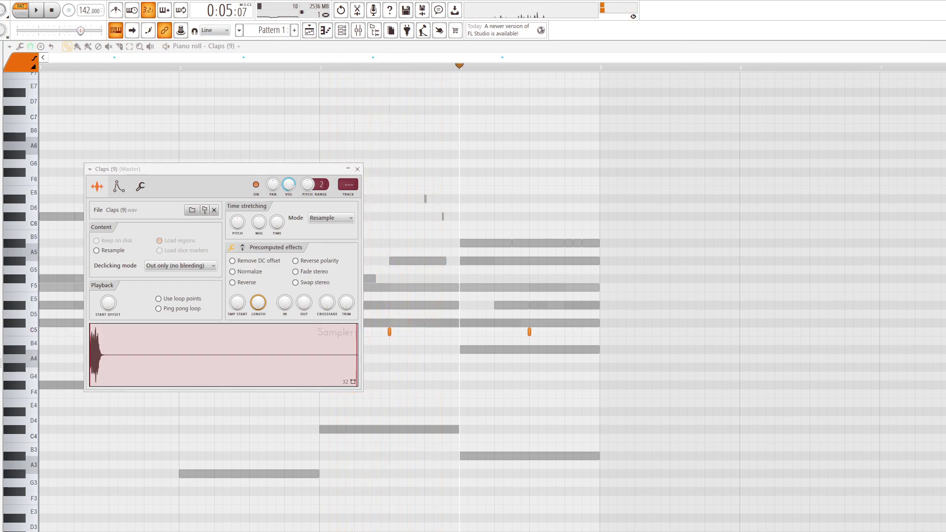
key("space")
left_click_drag(217, 350, 238, 342)
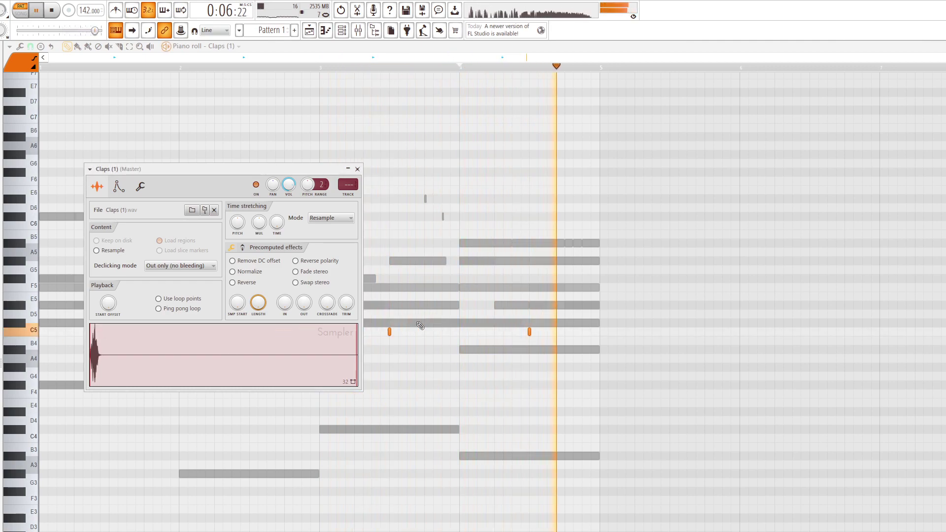
left_click(357, 169)
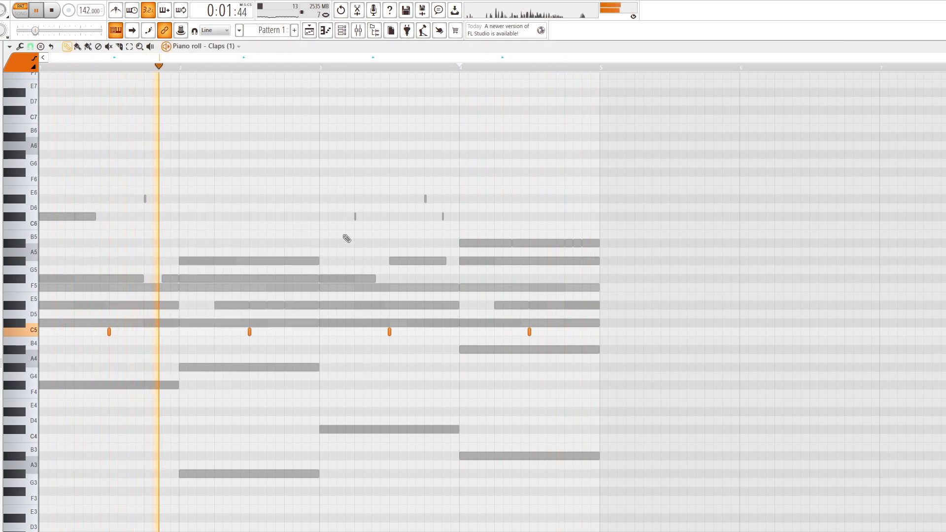
Move the Claps (1) channel above the 808 and insert the hats (12) sample as a channel between them.
left_click(359, 30)
left_click(358, 31)
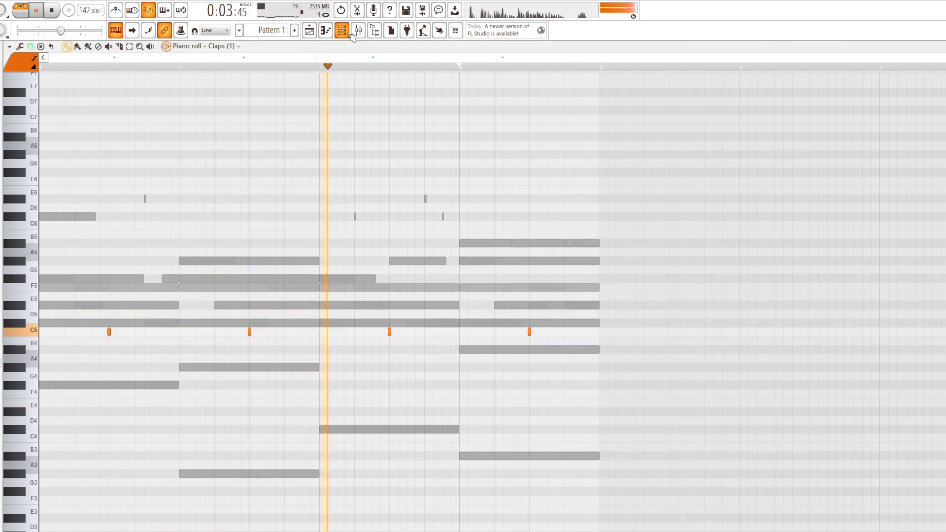
left_click(342, 30)
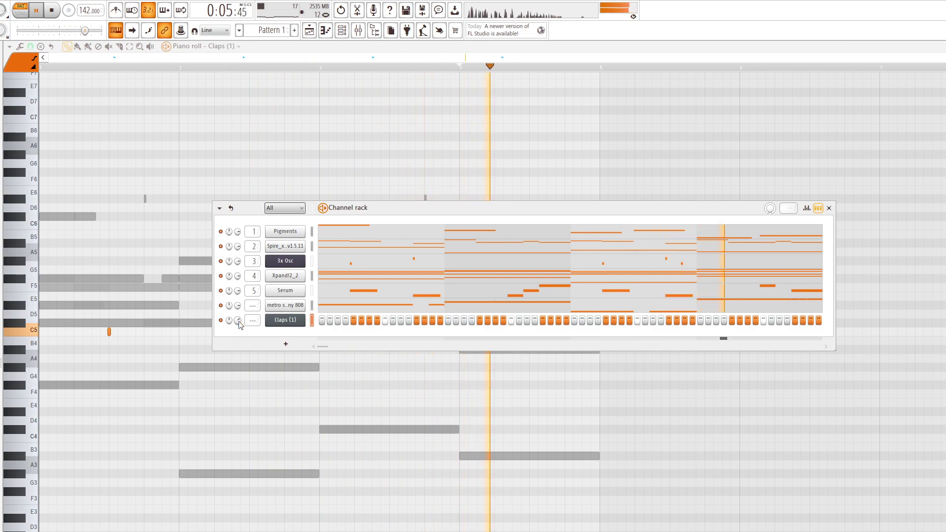
key("alt+Up")
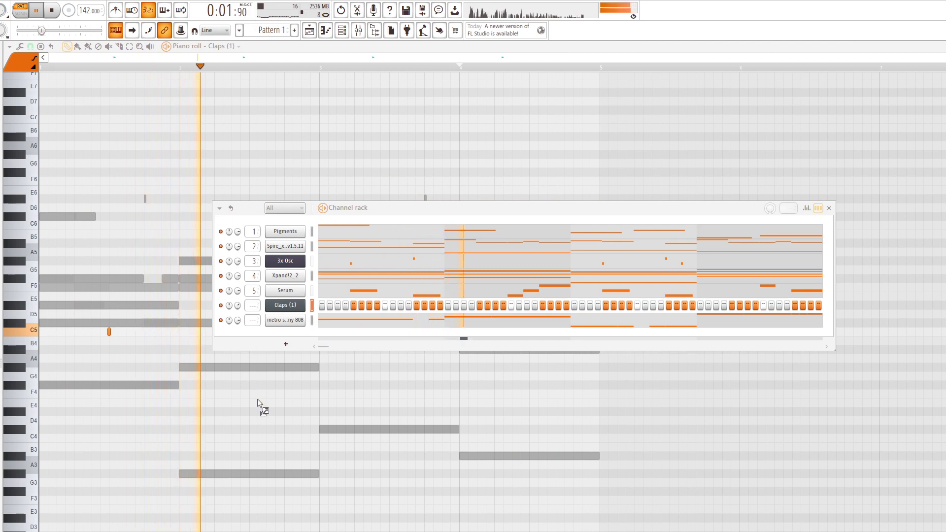
left_click_drag(292, 315, 294, 317)
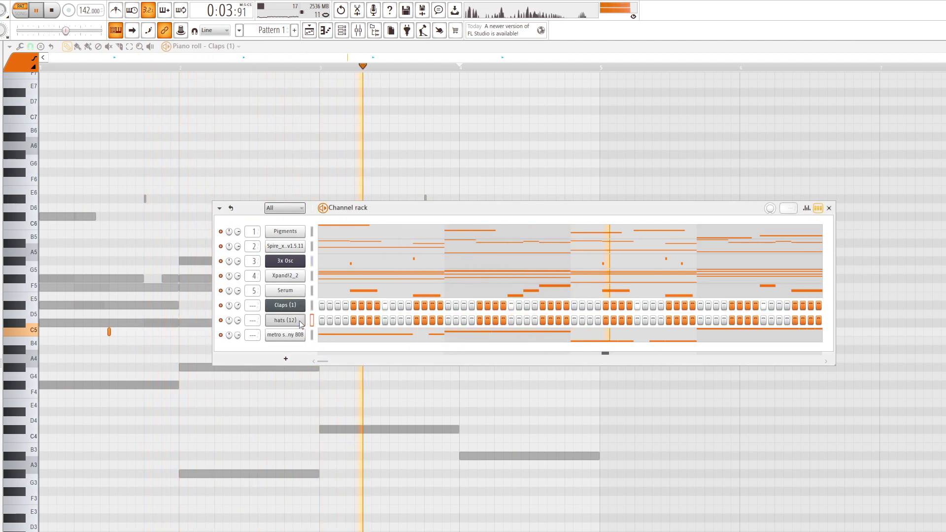
Draw a C5 hat rhythm across bar 1 with half-beat hits, three quarter-beat hits and a longer closing hit, continuing into bar 2.
key("F7")
left_click_drag(43, 332, 26, 335)
left_click(64, 334)
left_click(81, 334)
left_click_drag(91, 334, 86, 335)
key("space")
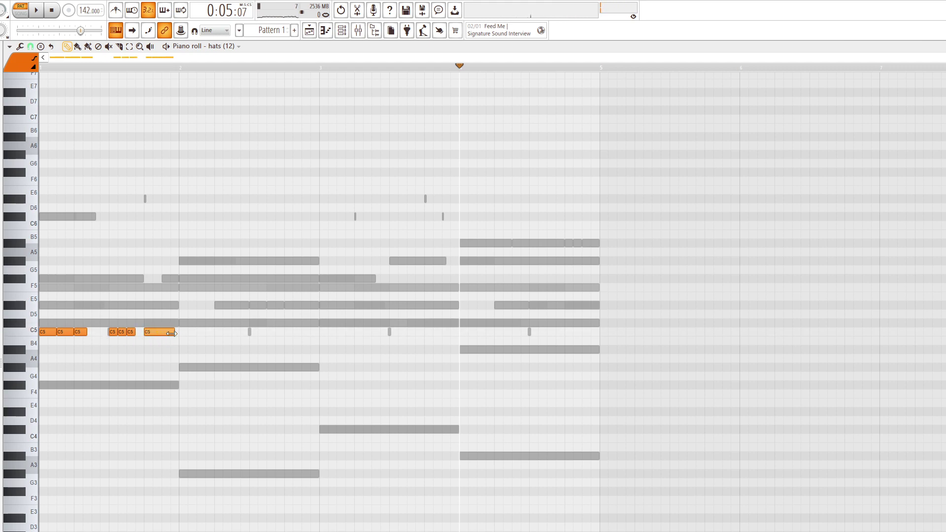
left_click(182, 332)
Extend the hats through bar 2 with half-beat C5 hits around a fast three-hit roll, and play the pattern back.
key("space")
key("space")
scroll(61, 79, "up", 1)
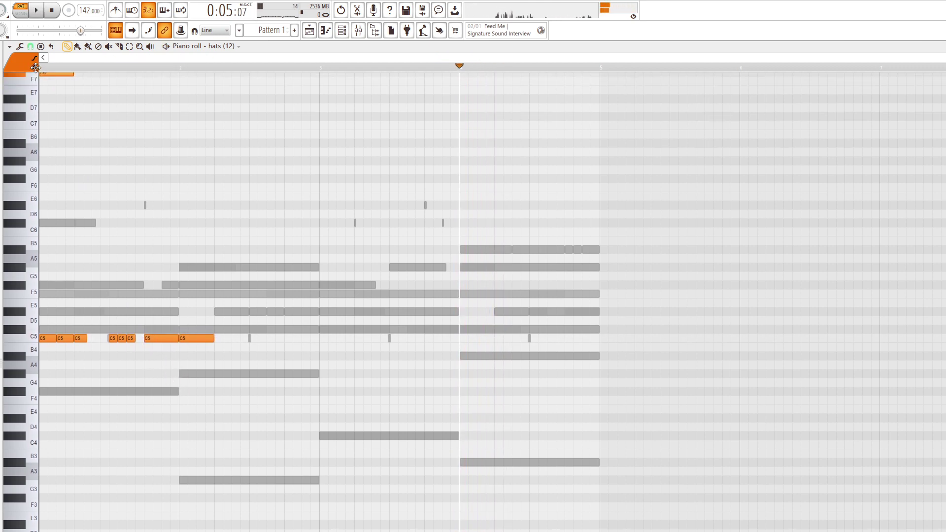
key("space")
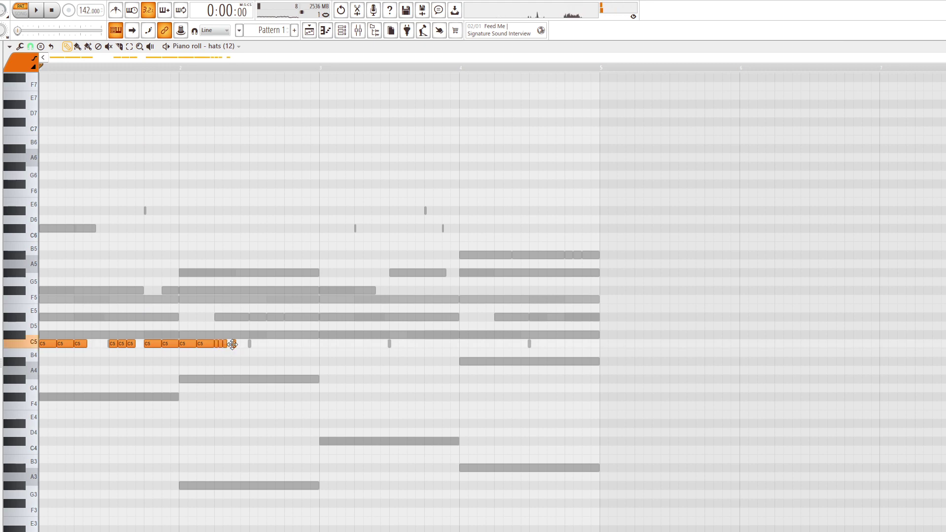
key("ctrl+b")
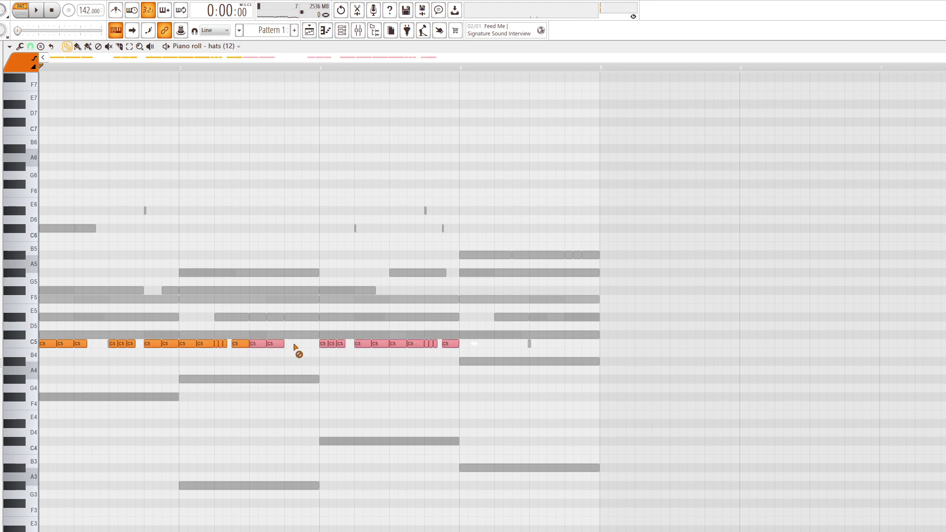
key("ctrl+z")
key("space")
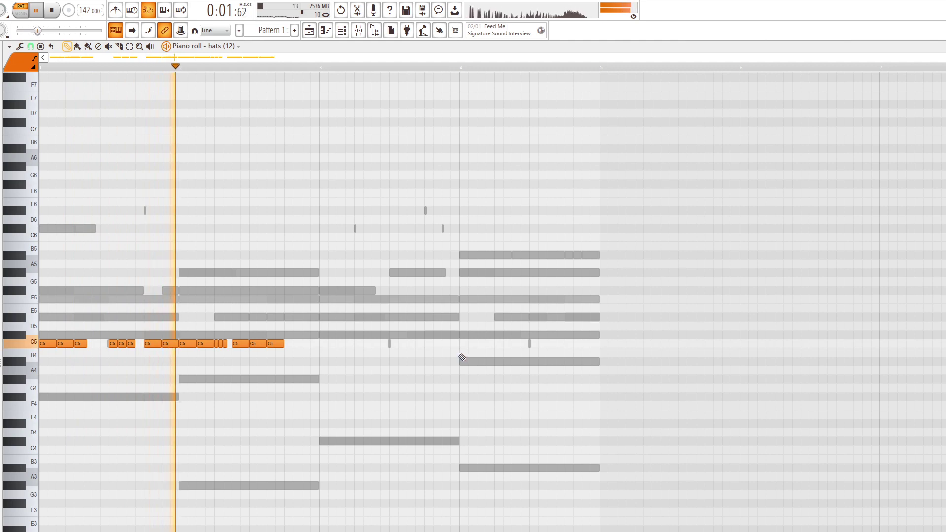
key("space")
key("space")
Delete the C5 hit before the roll in bar 2, rework the roll as three tightly packed hits and play the pattern.
left_click_drag(213, 343, 208, 345)
right_click(212, 345)
key("space")
key("space")
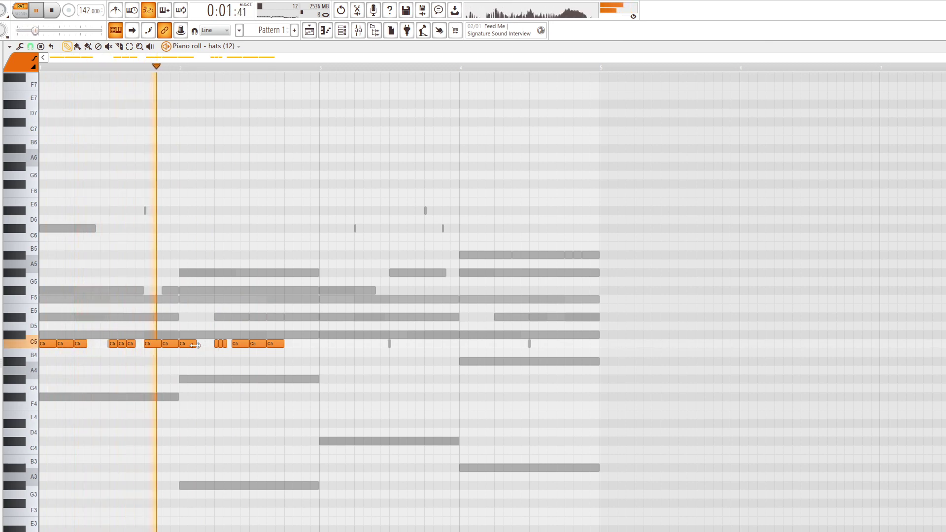
key("space")
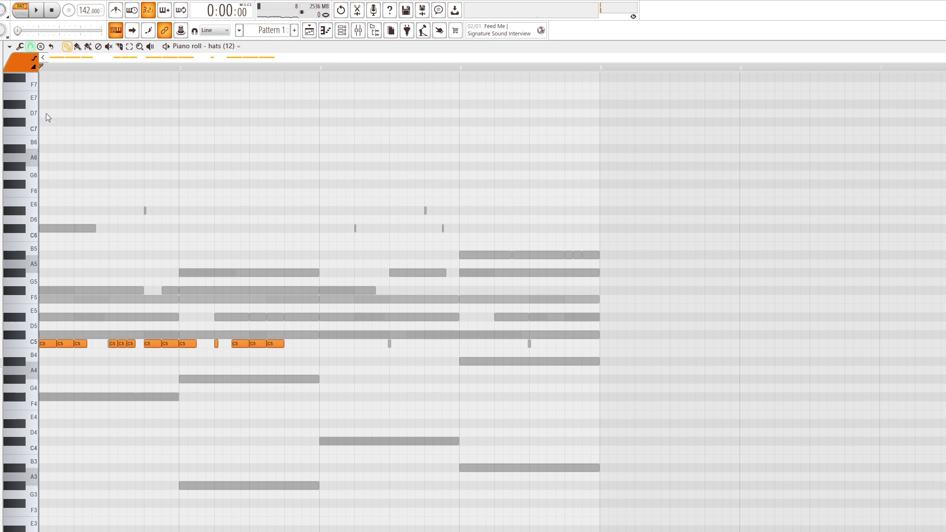
scroll(169, 305, "up", 6)
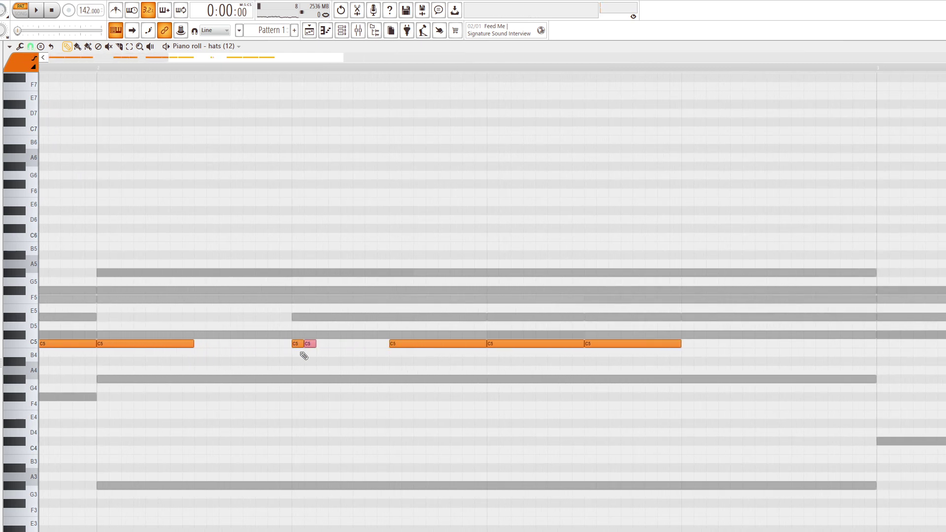
scroll(311, 363, "down", 4)
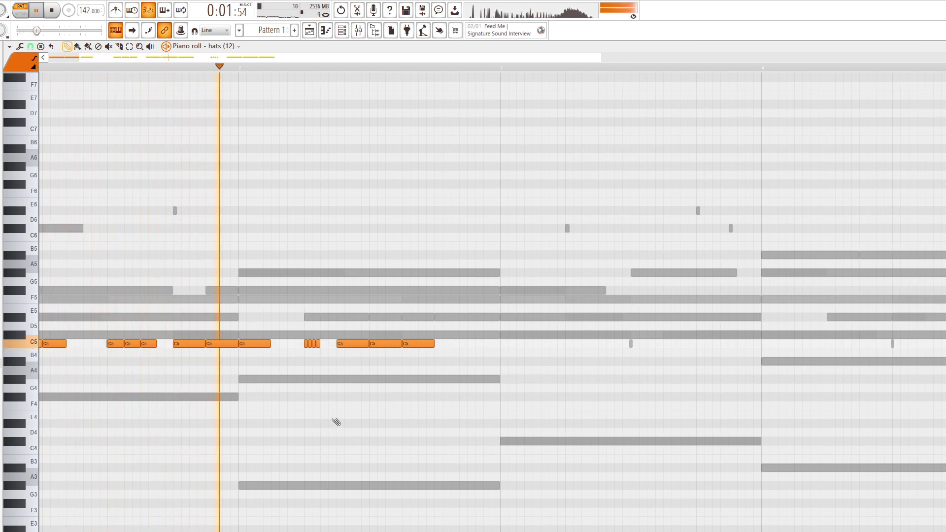
key("space")
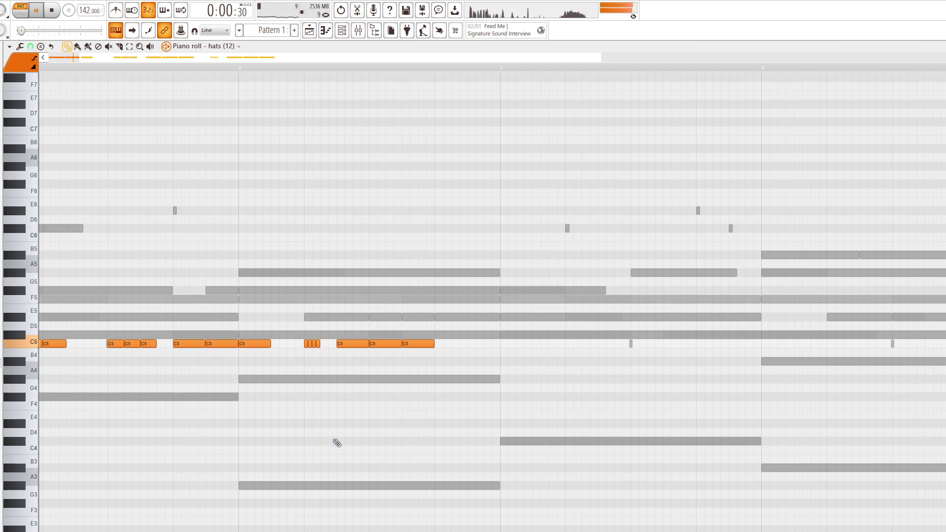
Rebuild the bar 2 hat roll as four even, touching C5 hits filling the half beat before the following longer hit.
right_click(306, 344)
right_click(309, 345)
right_click(314, 346)
left_click(330, 344)
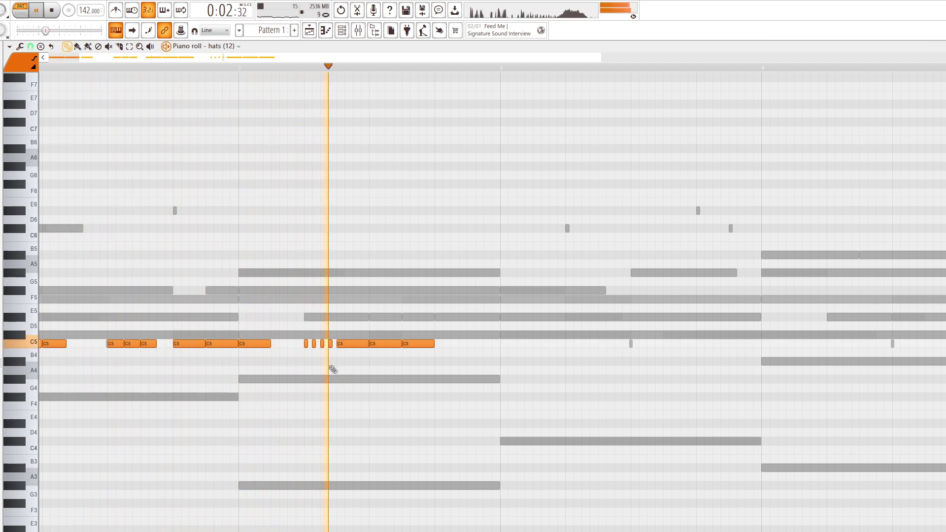
key("space")
left_click_drag(291, 341, 336, 343)
key("ctrl+d")
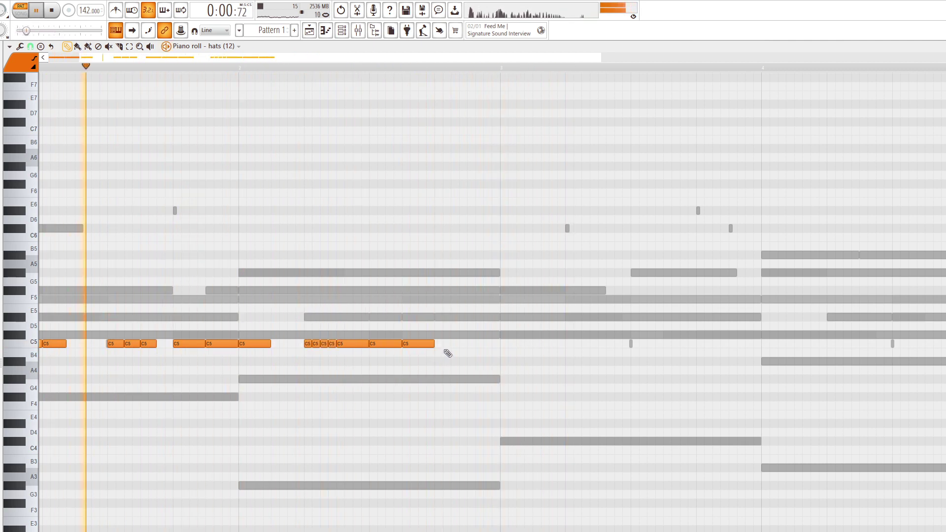
Add a closing half-beat C5 hit at the end of bar 2 and duplicate the two-bar hat pattern into bars 3 and 4.
left_click(470, 344)
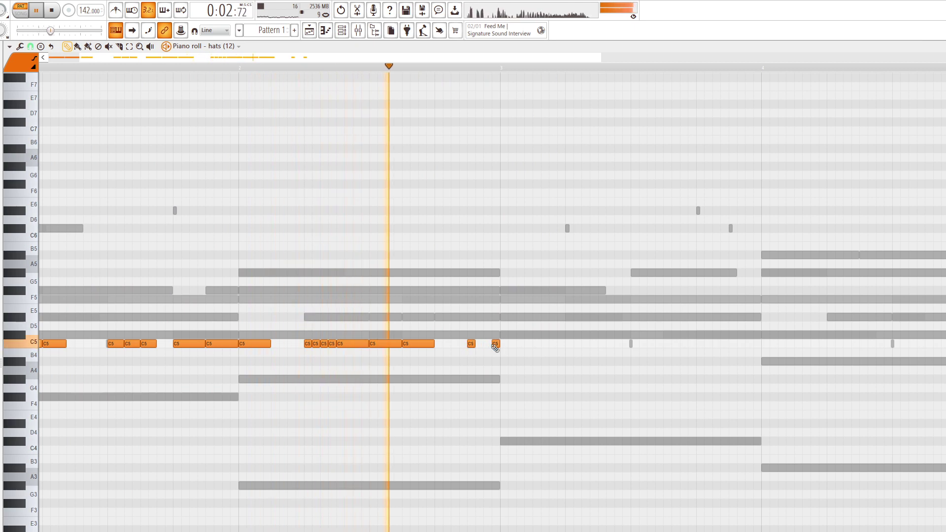
key("space")
scroll(495, 350, "down", 3)
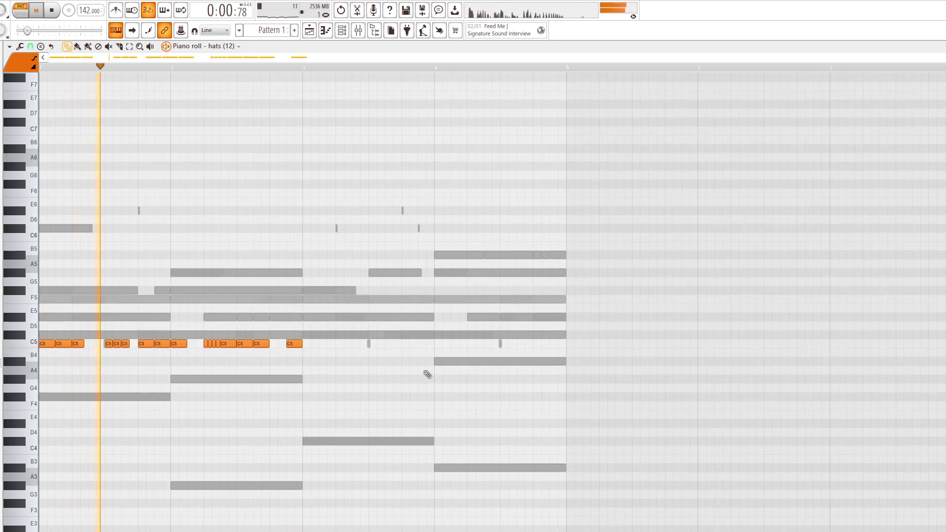
key("ctrl+b")
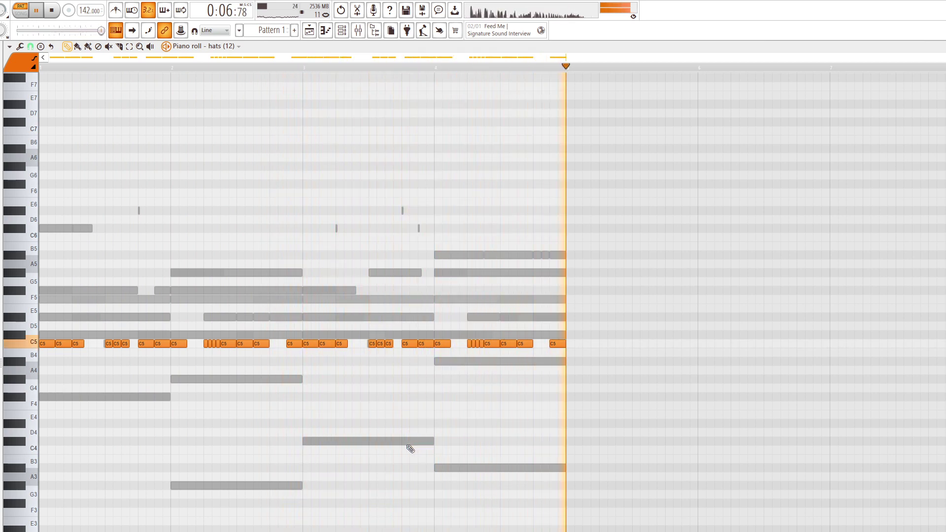
In bar 1, delete the third C5 hit and place a half-beat hit directly before the three quick hits.
key("space")
key("space")
key("space")
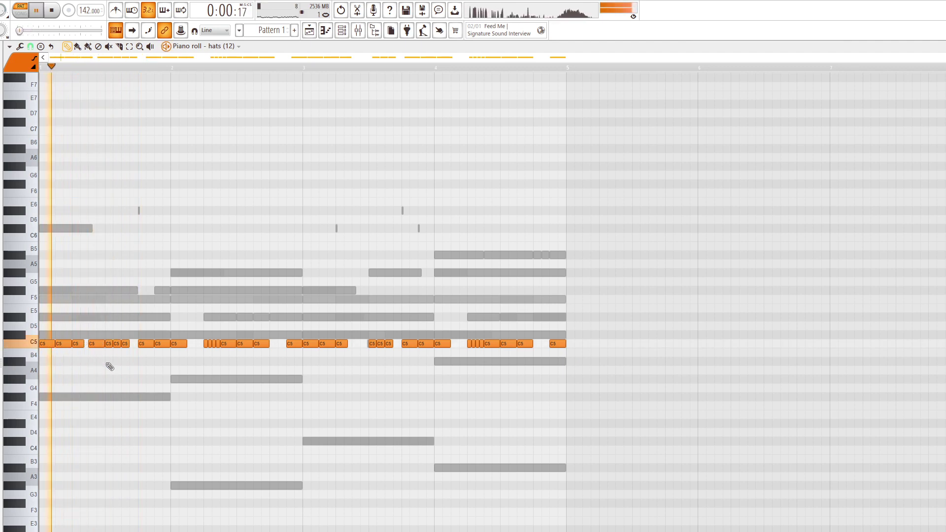
key("space")
right_click(77, 343)
key("space")
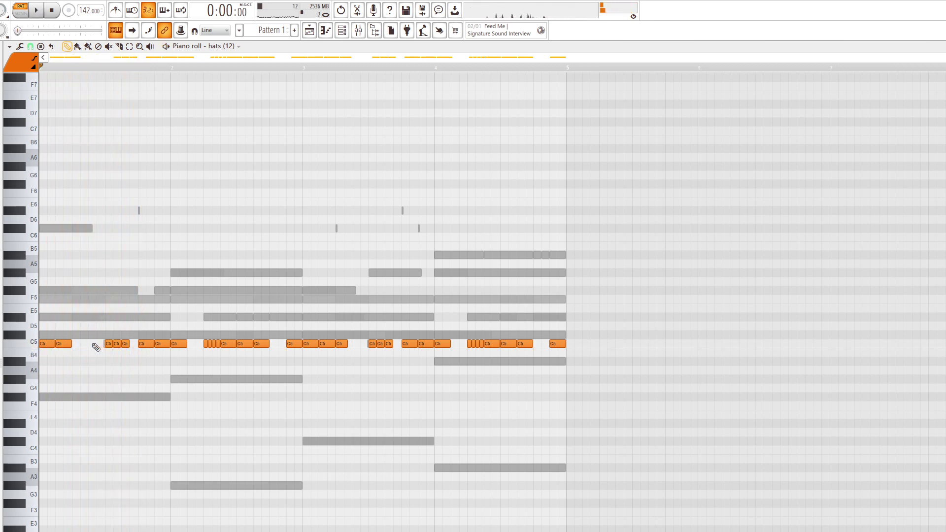
key("space")
left_click_drag(87, 346, 90, 345)
Replace the hats in bars 3 and 4 with a copy of the edited bars 1 and 2.
left_click_drag(310, 343, 679, 363)
key("ctrl+b")
right_click(510, 444)
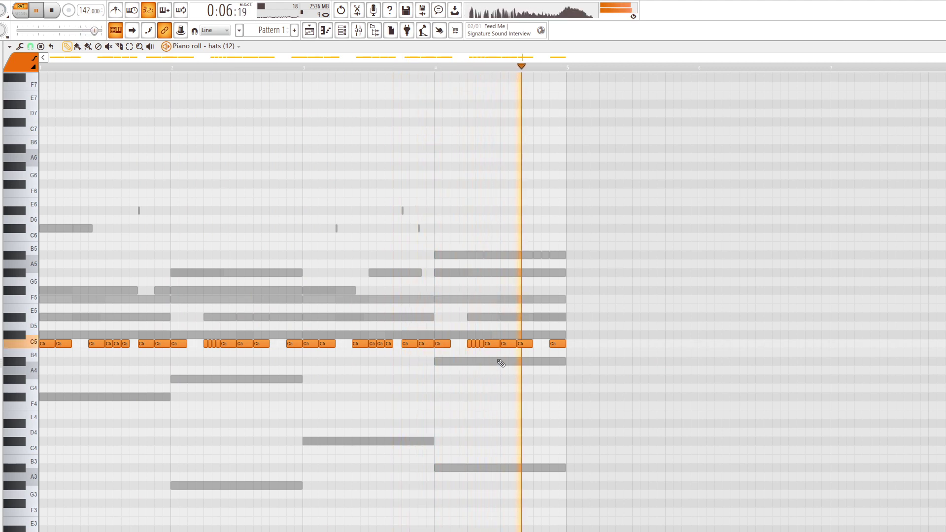
Insert the hats (8) sample as a new channel above hats (12) and open its piano roll.
key("F6")
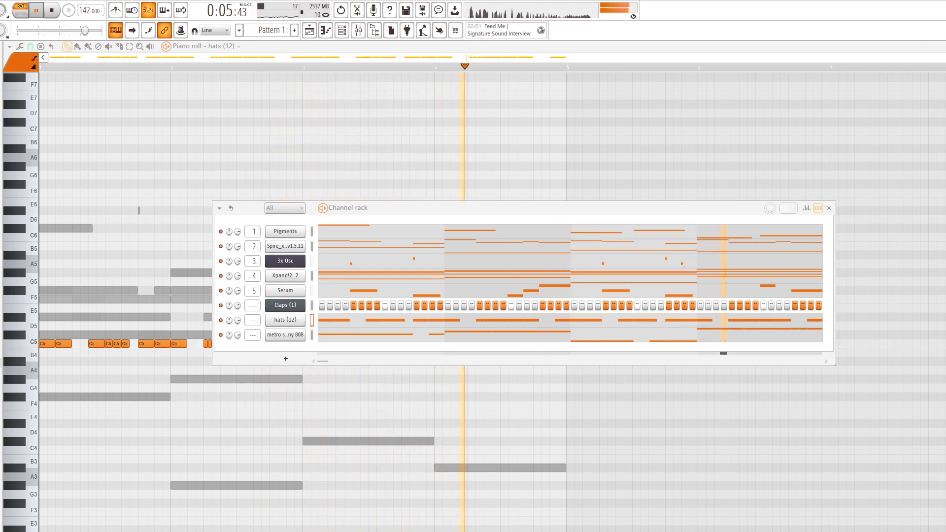
left_click_drag(279, 367, 287, 310)
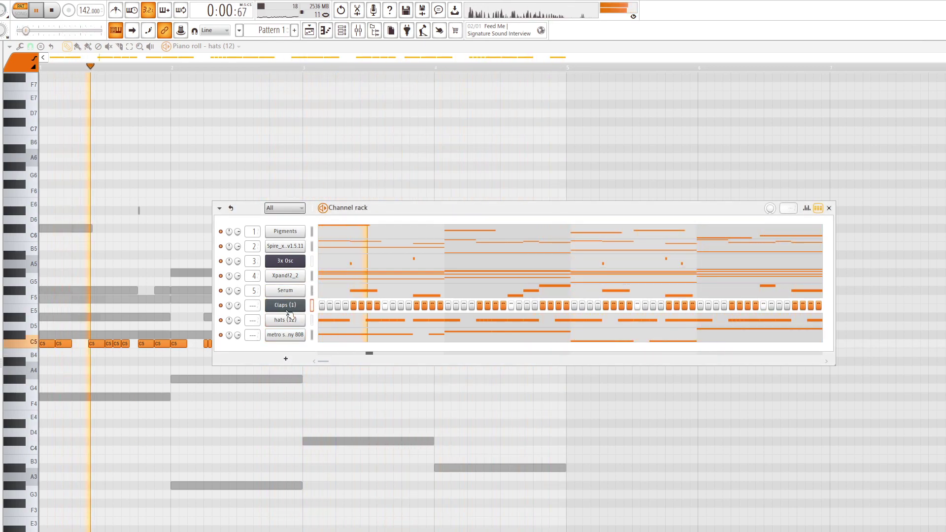
key("ctrl+z")
left_click_drag(249, 360, 282, 313)
right_click(285, 320)
left_click(303, 326)
Paint a fast run of short D#5 hits across the last beat of bar 4, thinning it to eight evenly spaced hits.
scroll(537, 336, "up", 4)
left_click(522, 317)
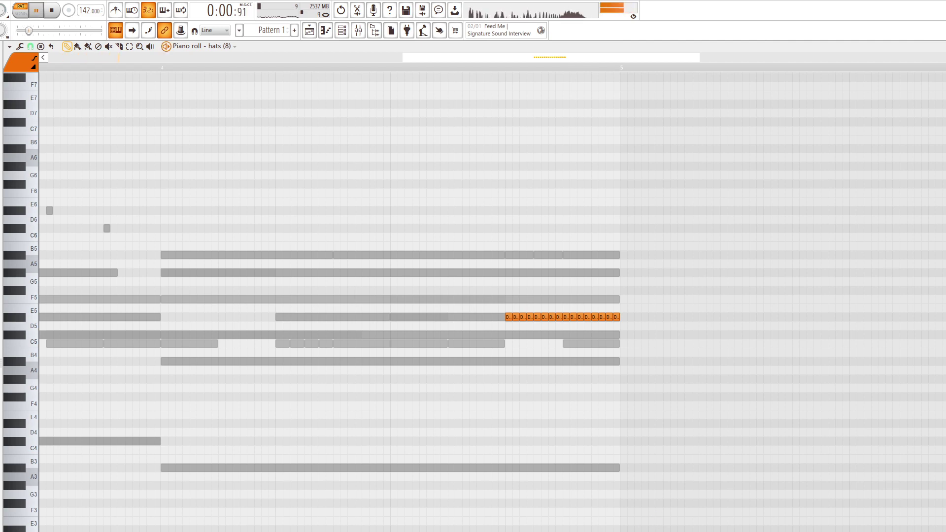
scroll(672, 474, "down", 4)
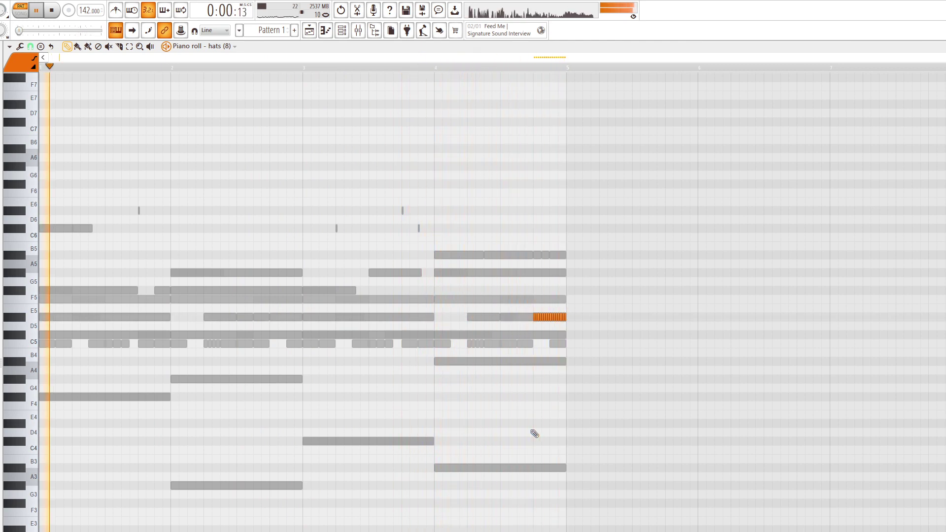
scroll(560, 344, "up", 4)
key("space")
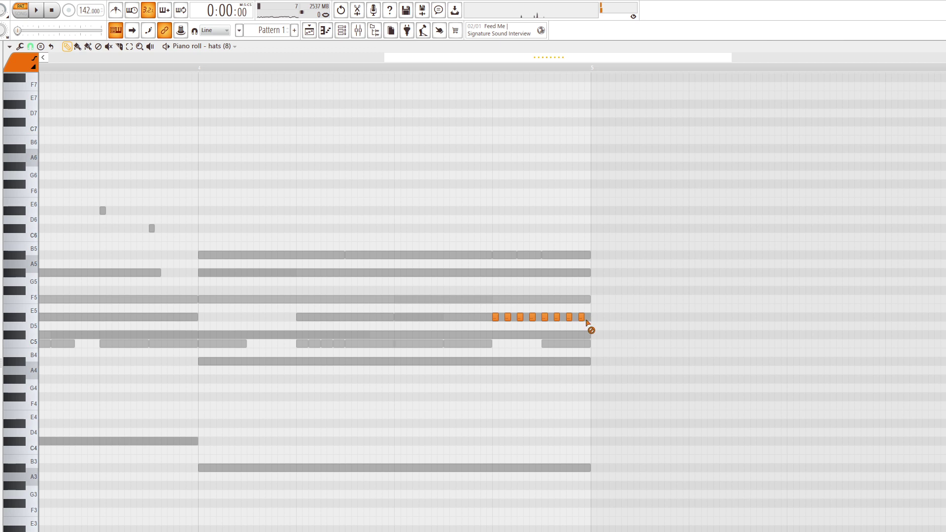
Lengthen the eight hats (8) hits until they touch, and transpose the whole roll down to A#4.
key("ctrl+a")
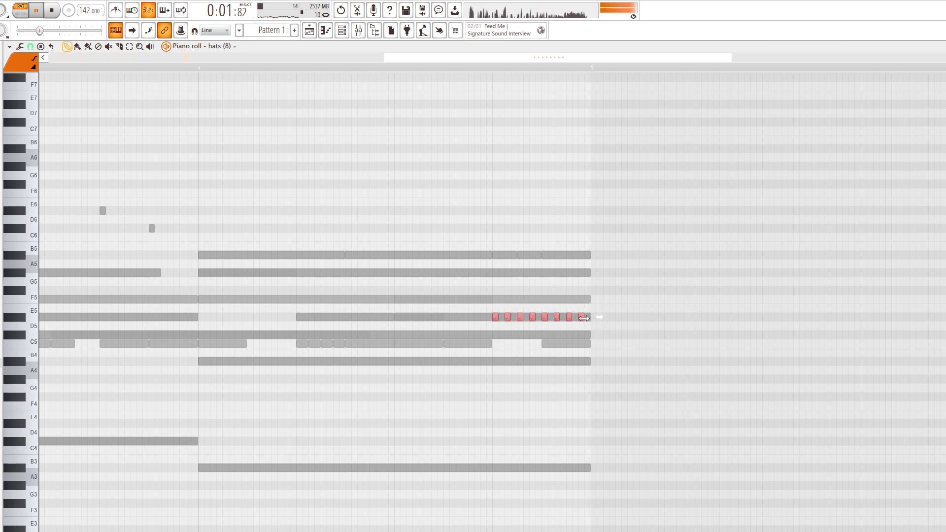
scroll(596, 380, "down", 4)
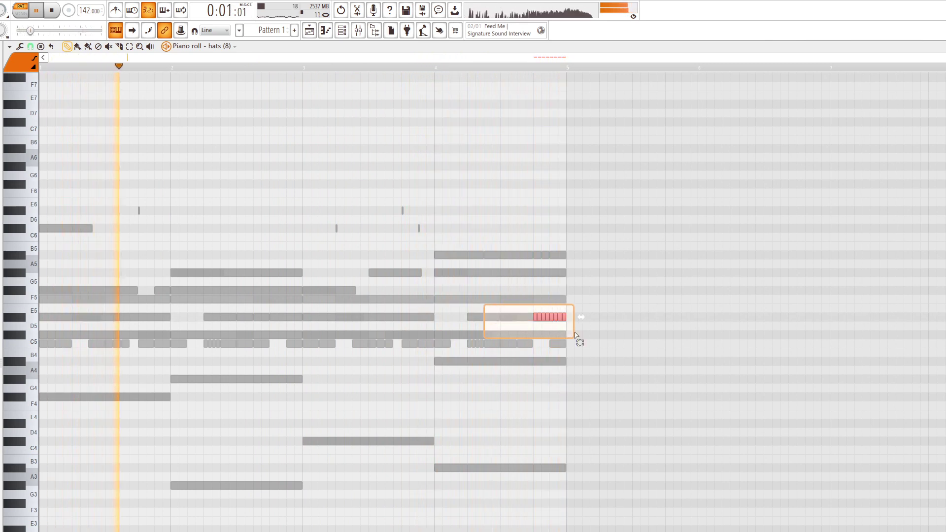
left_click_drag(561, 316, 559, 367)
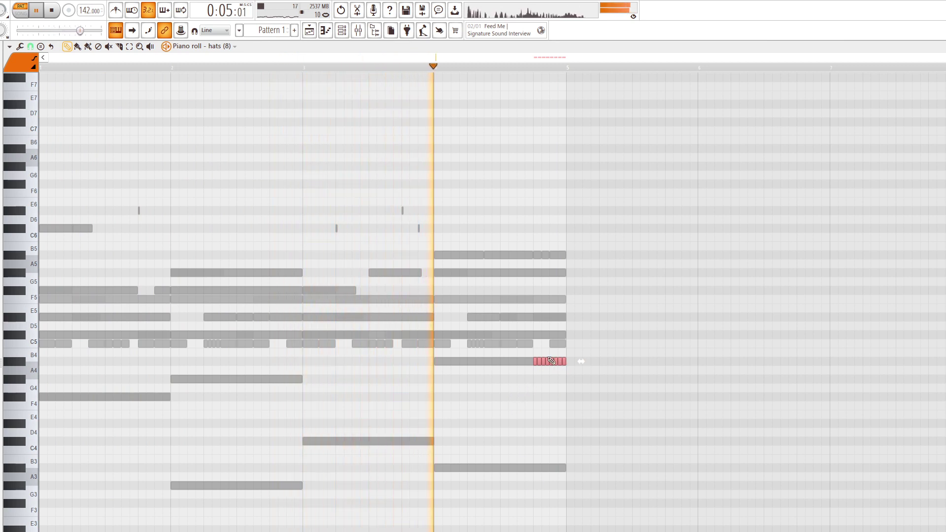
key("ctrl+d")
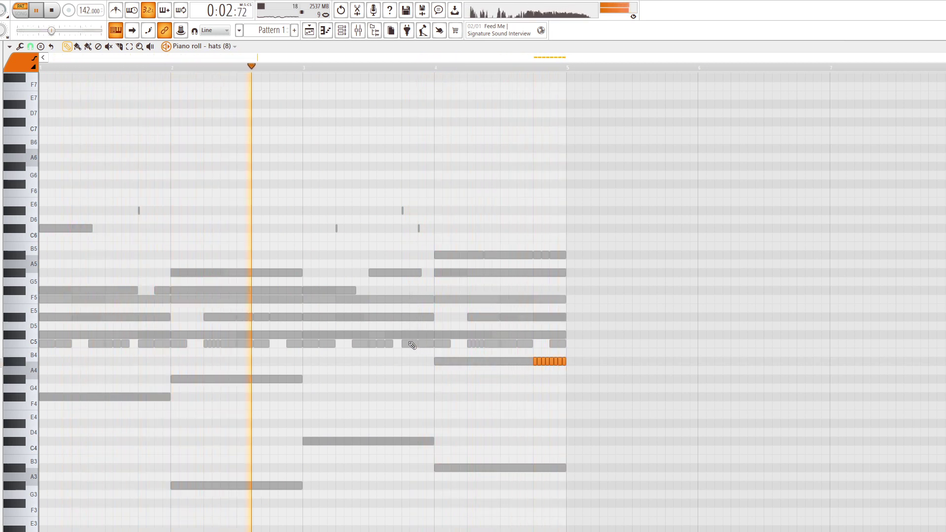
Review the hats (12) notes, add a clap on the last beat of bar 4 and check the Claps (1) velocity graph.
double_click(418, 345)
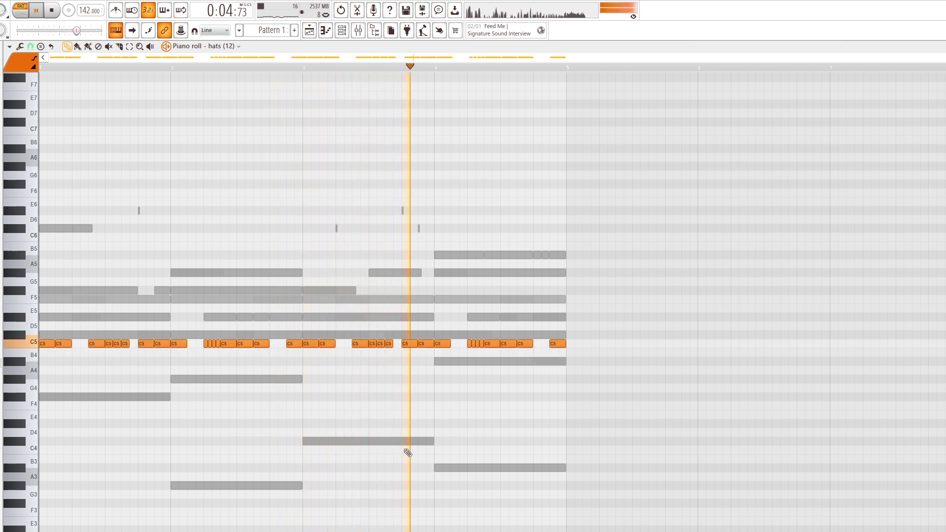
key("ctrl+a")
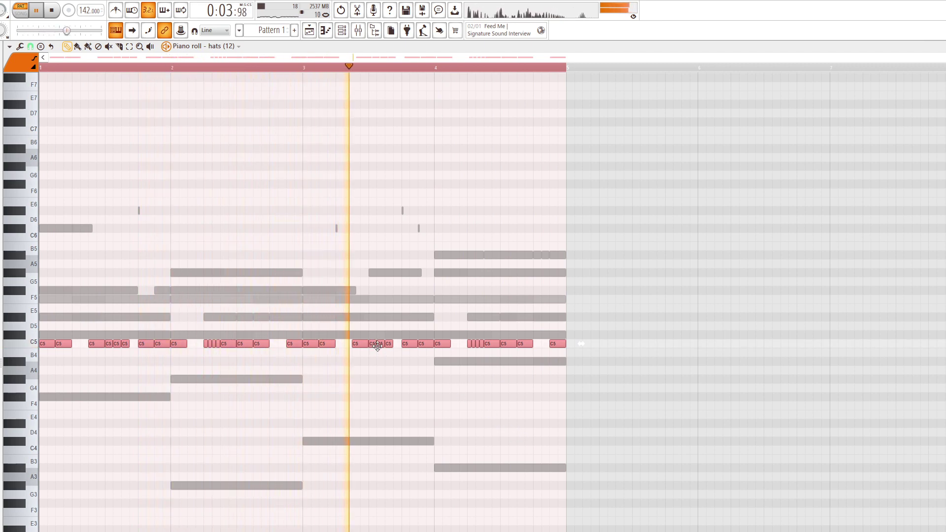
right_click(832, 408)
key("F6")
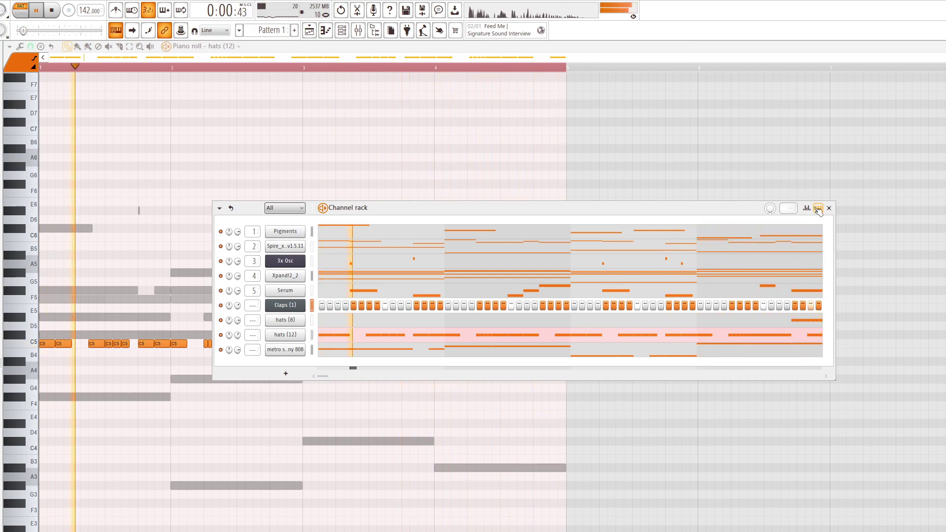
left_click(806, 208)
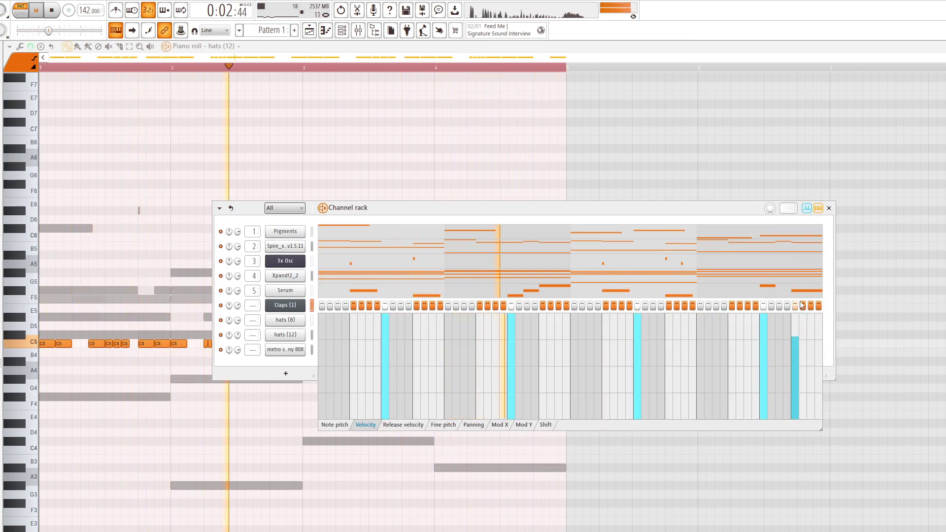
left_click(806, 208)
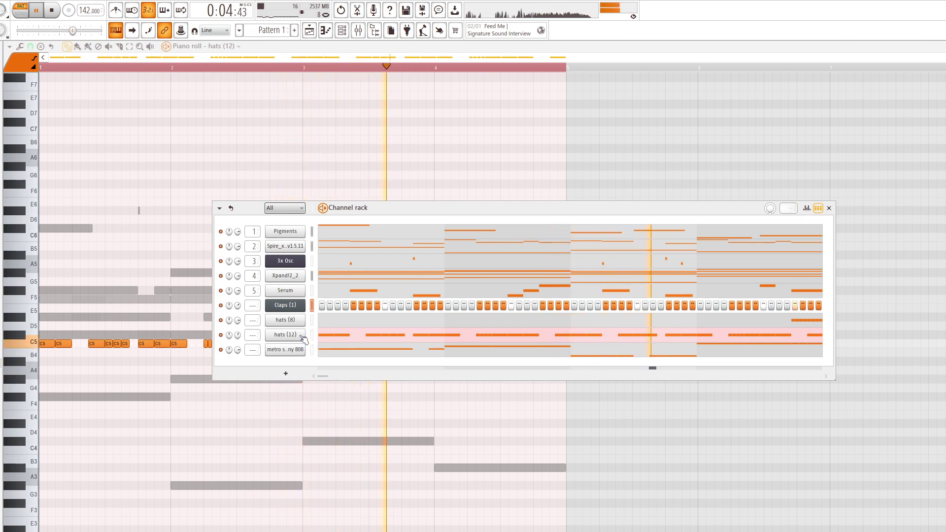
Move the hats (8) roll to B4 and return to the channel rack.
left_click(321, 322)
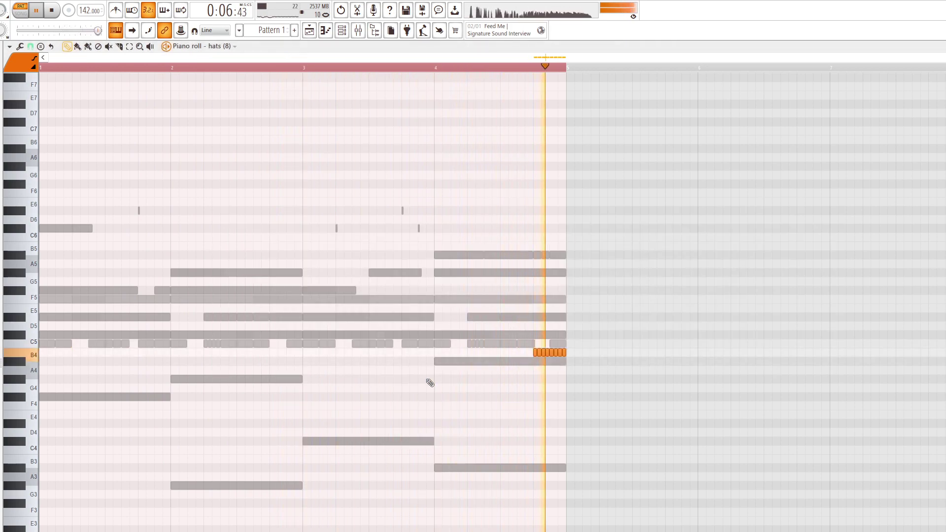
key("shift+Down")
key("F6")
key("F5")
key("F7")
key("F6")
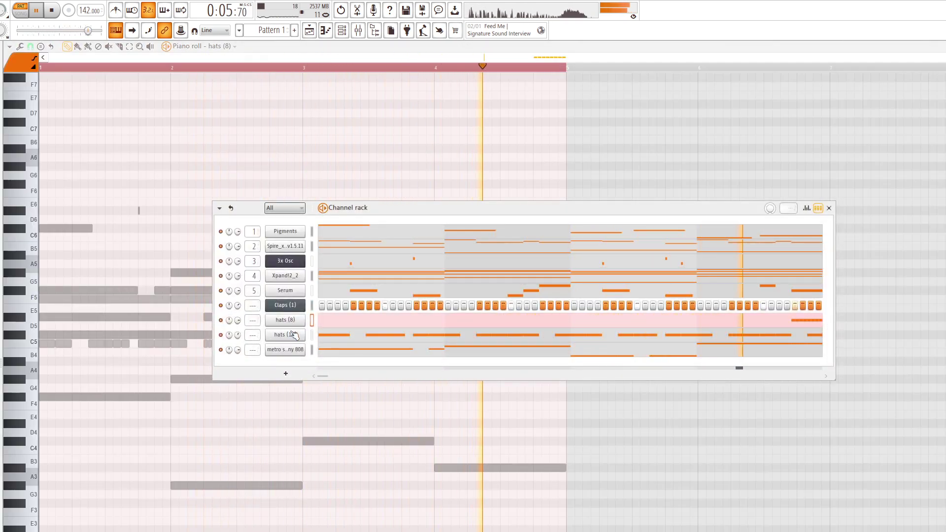
In the 808 channel, replace the short A#5 repeats at the end of bar 4 with a single one-beat A#5 note.
left_click(598, 352)
scroll(485, 286, "up", 3)
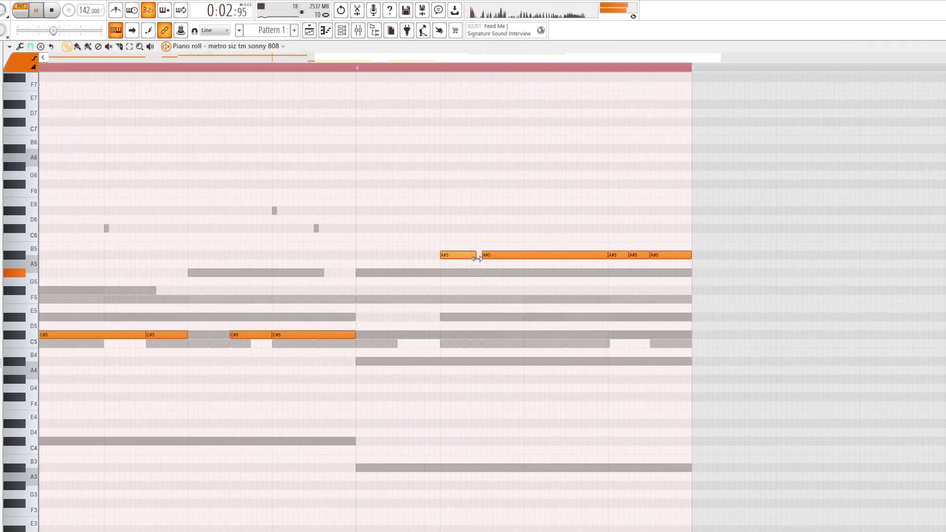
scroll(526, 318, "down", 2)
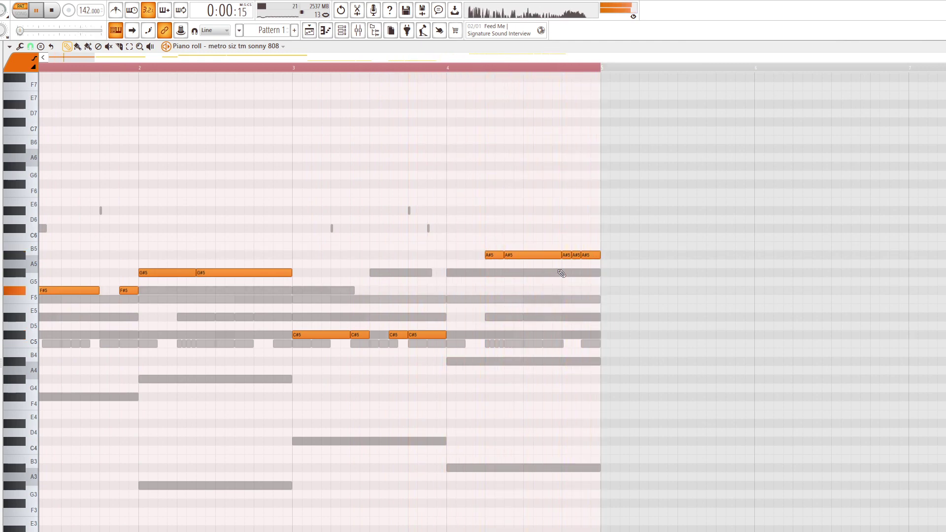
mouse_move(580, 255)
left_mouse_down()
mouse_move(571, 255)
mouse_move(580, 255)
left_mouse_up()
scroll(591, 318, "down", 1)
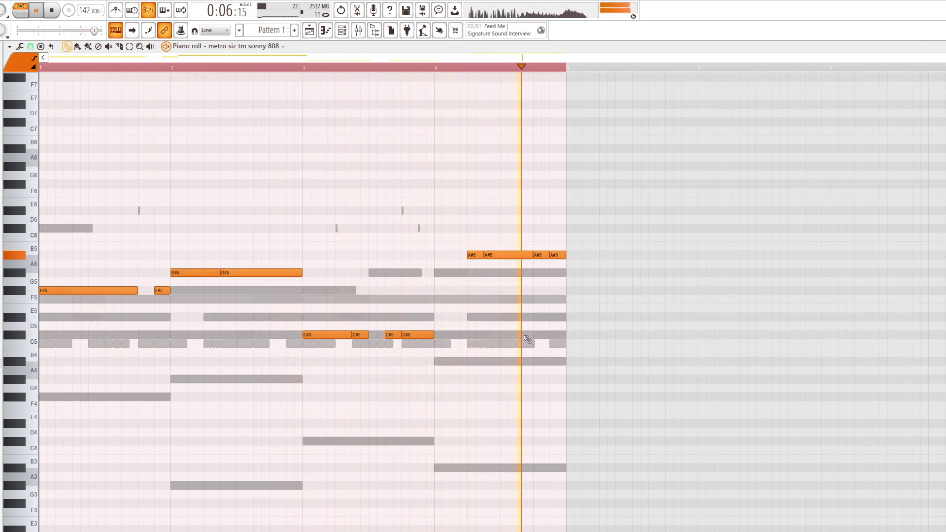
right_click(557, 256)
left_click_drag(545, 257, 564, 260)
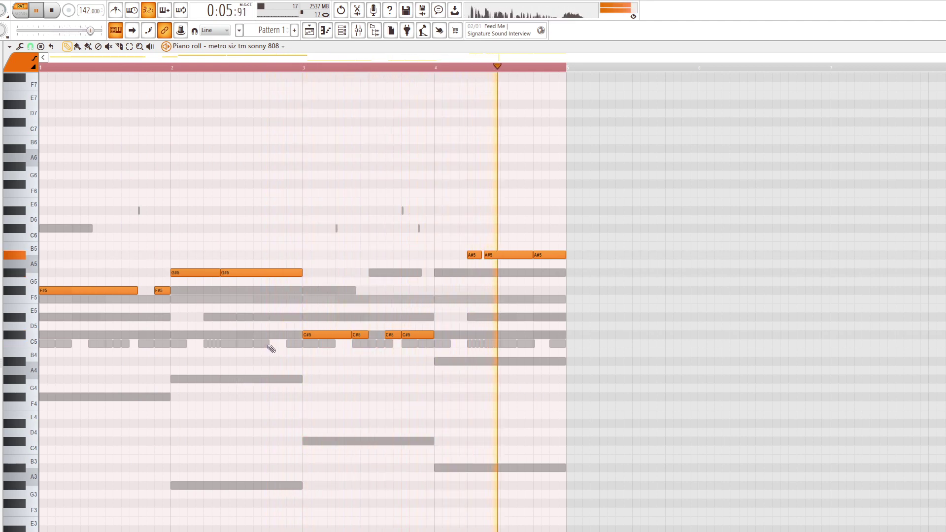
Transpose the final 808 note of bar 4 down an octave to A#4 and clear the time selection.
left_click(539, 256, "ctrl")
key("ctrl+Down")
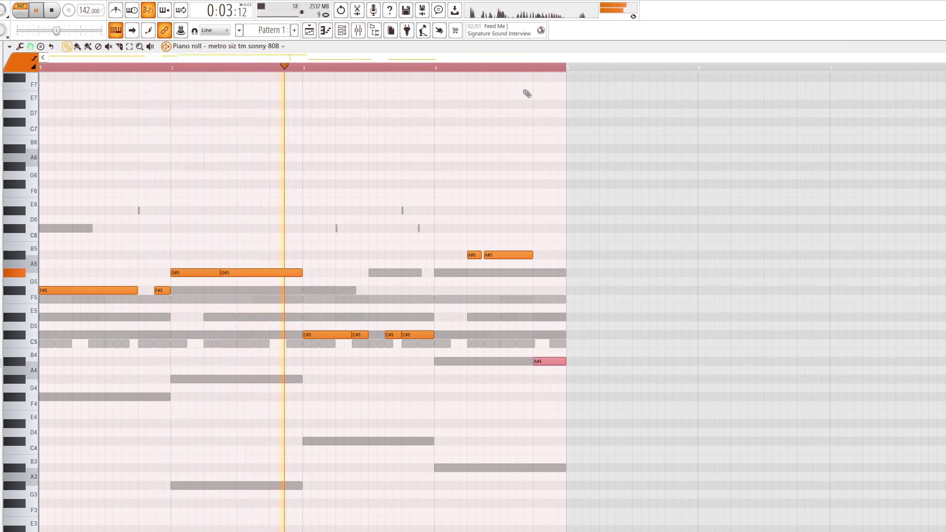
left_click(460, 66)
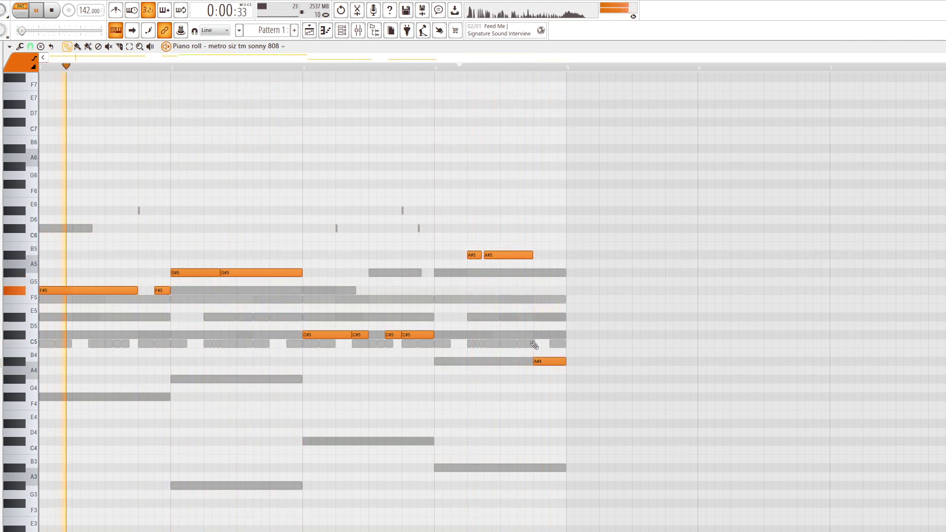
Show the mixer over the playlist, select the Serum insert on track 5 and open its Fruity Parametric EQ 2.
key("F6")
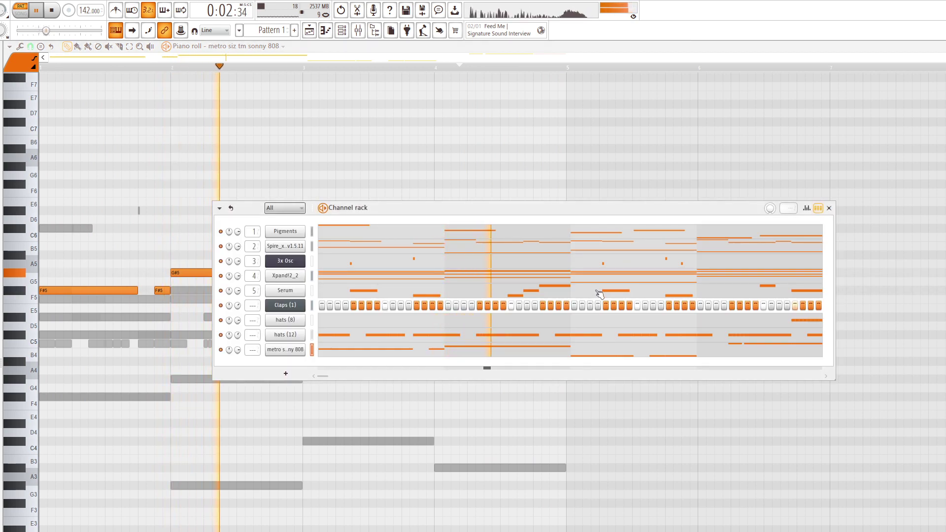
key("F6")
key("F6")
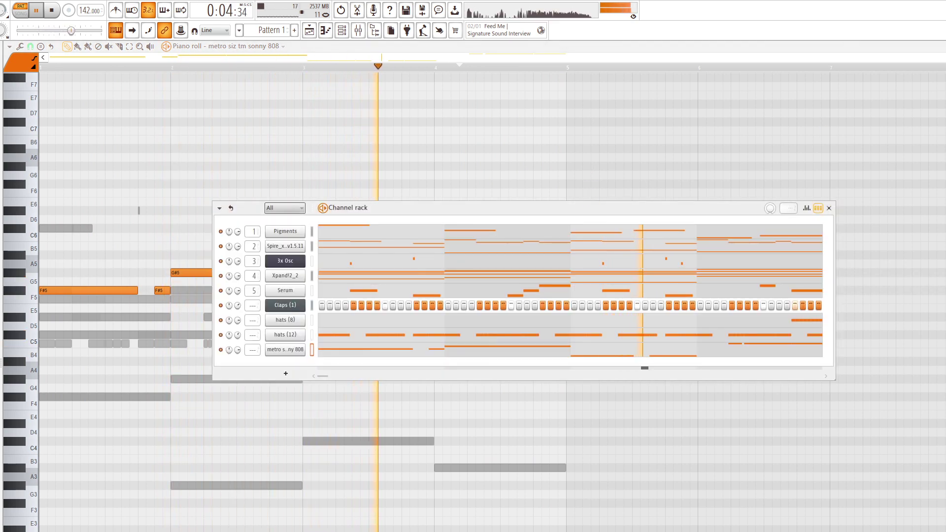
key("F5")
key("F6")
key("F9")
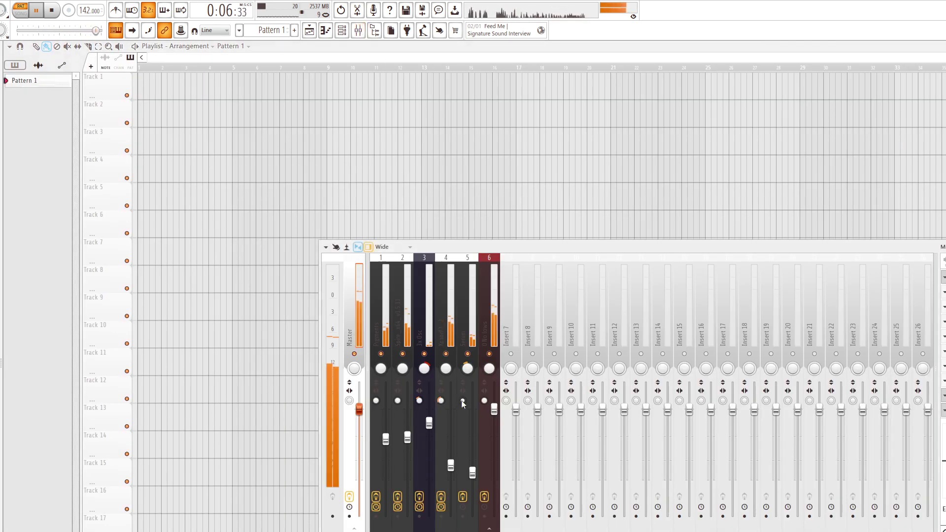
left_click_drag(468, 473, 469, 480)
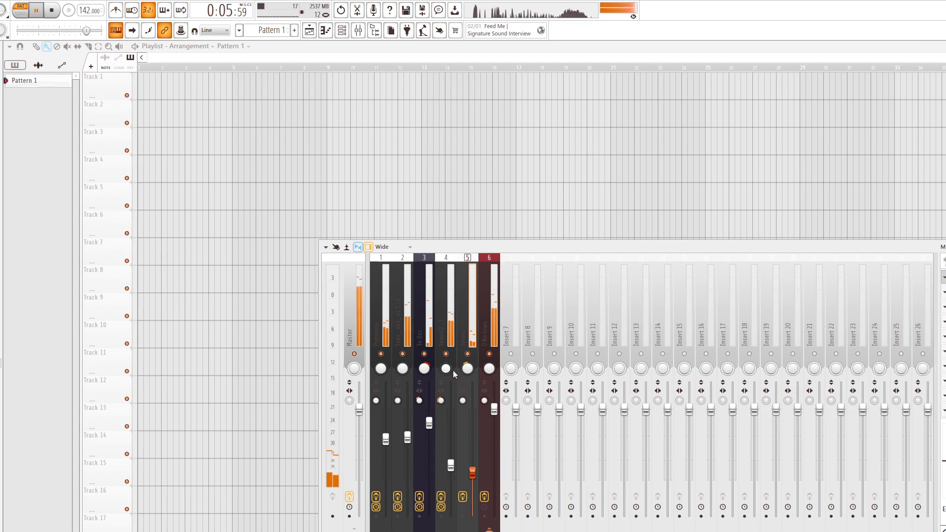
left_click(942, 277)
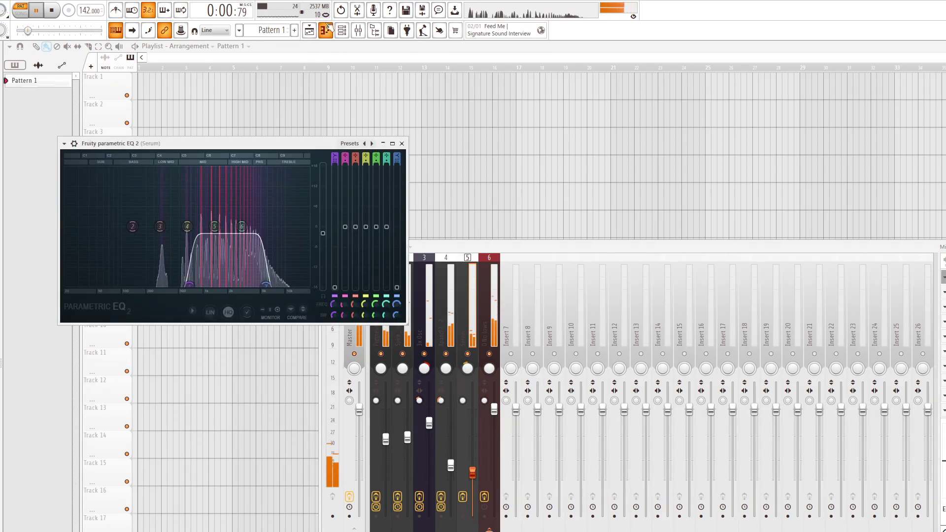
Add the Open Hats (8) sample as a channel, place a hit on beat 2 of bar 4, lower its velocity and open its settings.
left_click(341, 30)
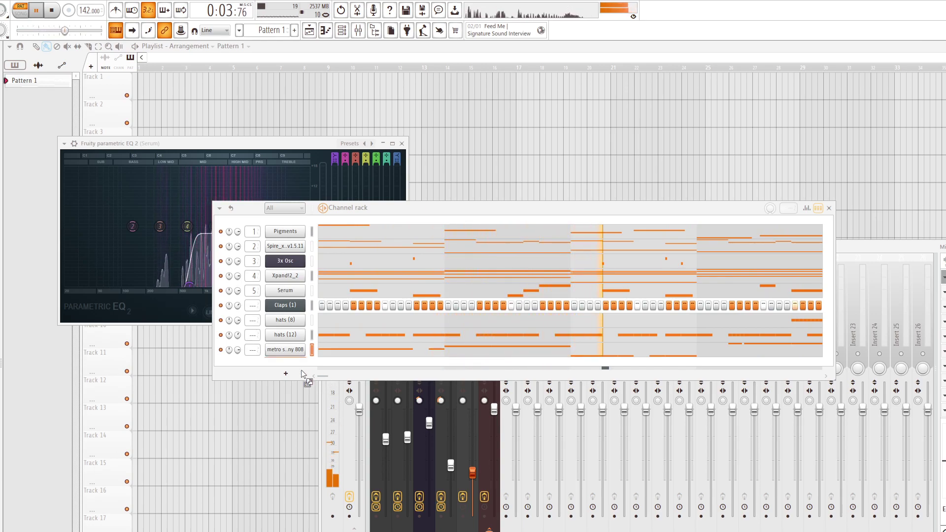
left_click_drag(305, 372, 306, 372)
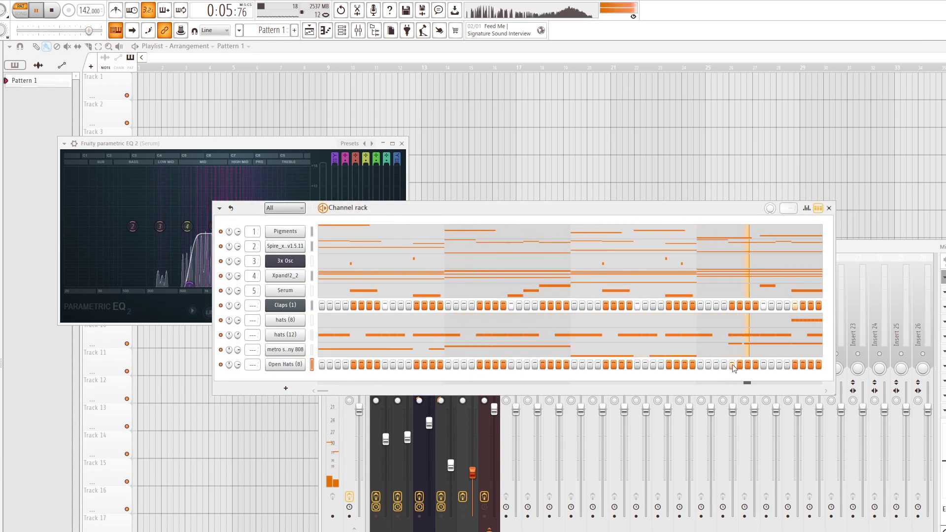
left_click(806, 209)
left_click_drag(733, 396, 735, 409)
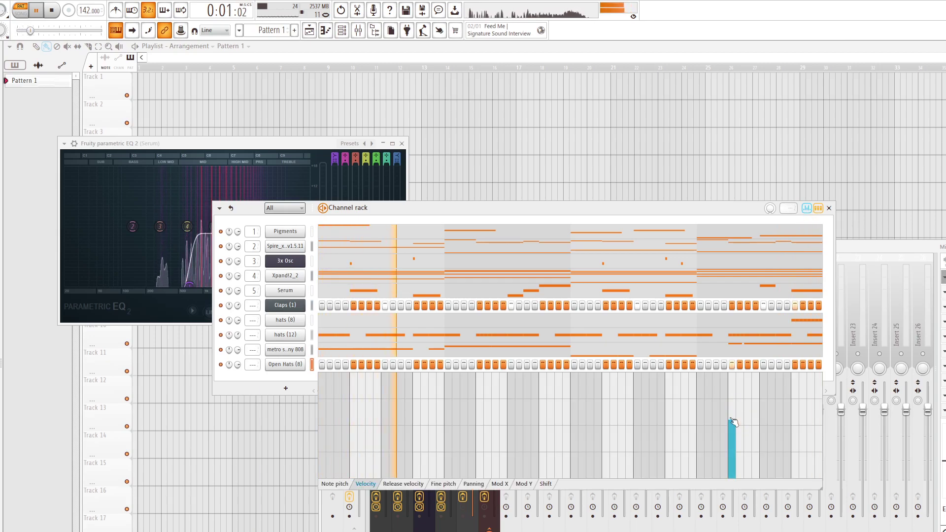
left_click(285, 364)
left_click(116, 235)
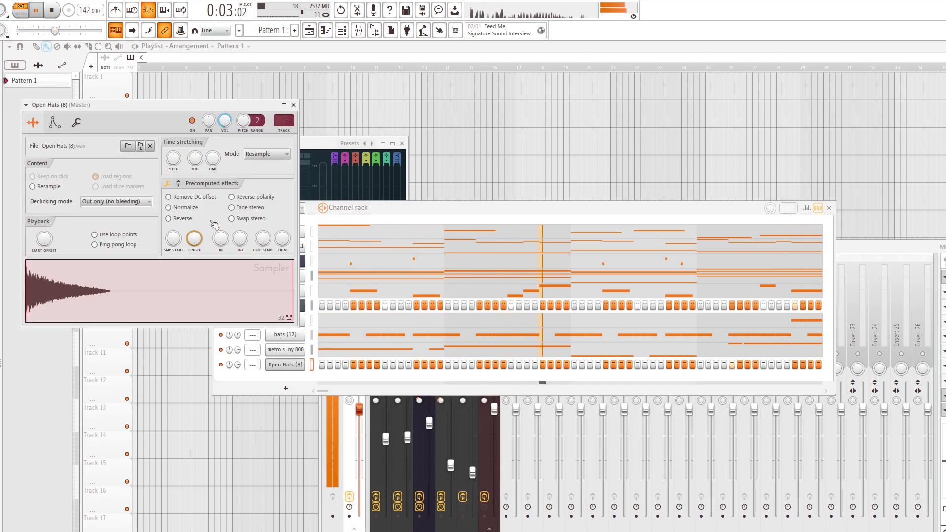
Add Open Hats (8) hits on beat 2 of bars 1 to 3 and lower the velocity of all four hits.
left_click(410, 371)
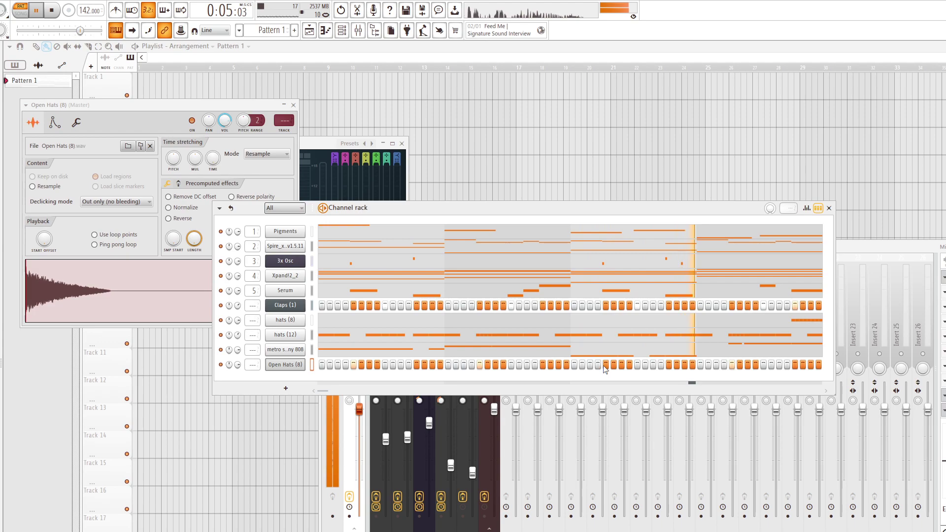
left_click(805, 207)
left_click(605, 435)
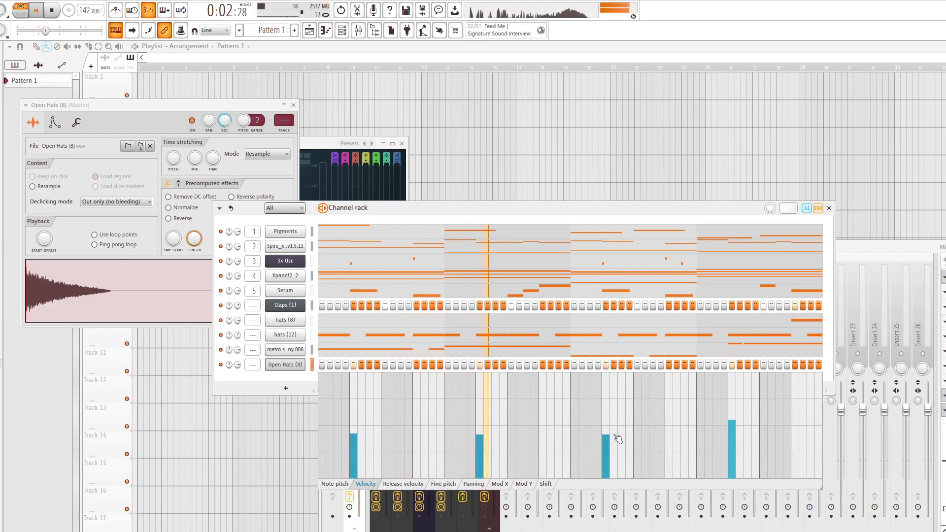
left_click(353, 447)
left_click(480, 455)
left_click(605, 449)
left_click(732, 456)
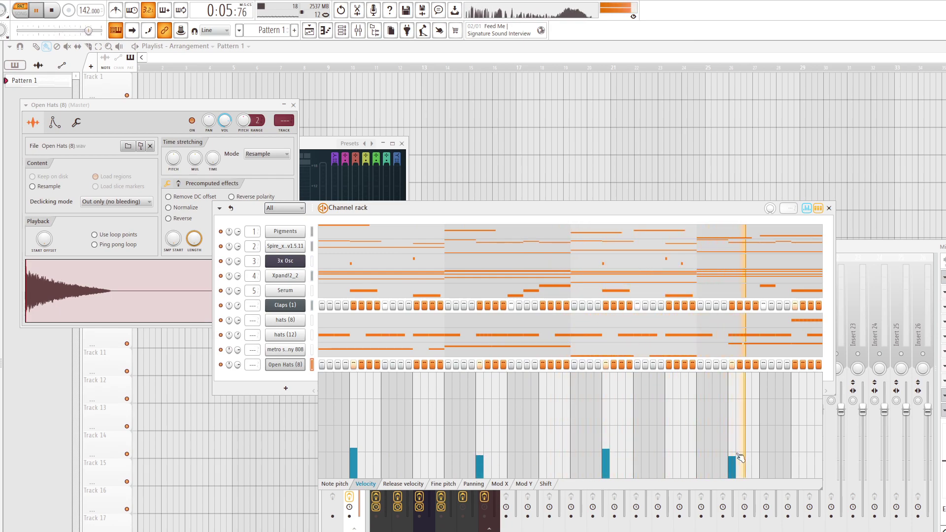
left_click(806, 207)
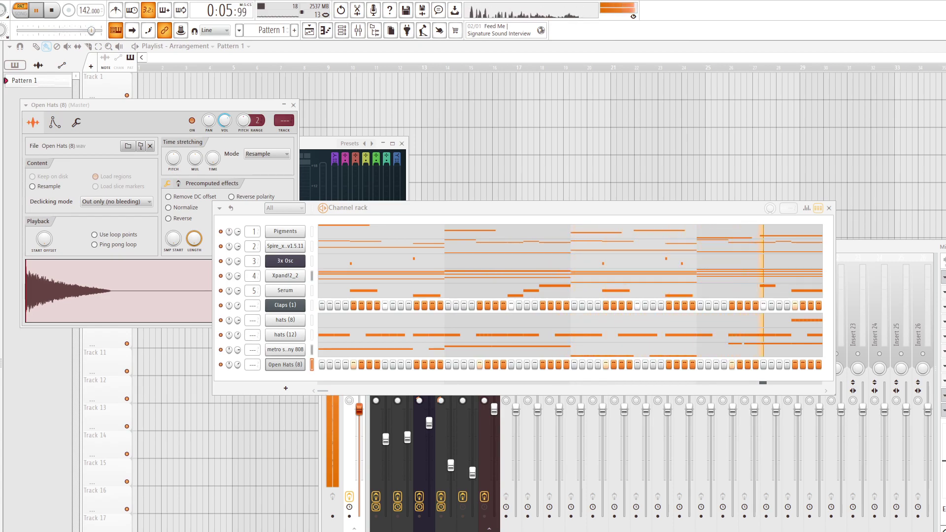
Try the Perc - pp7 silenced sfx sample on the last beat of bar 4, clone its channel and delete both channels.
left_click_drag(2, 361, 280, 386)
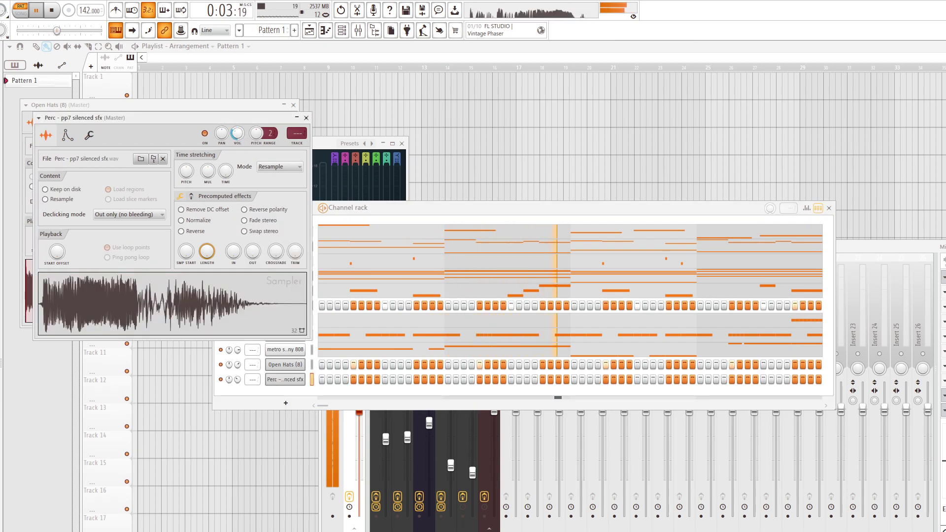
left_click(800, 380)
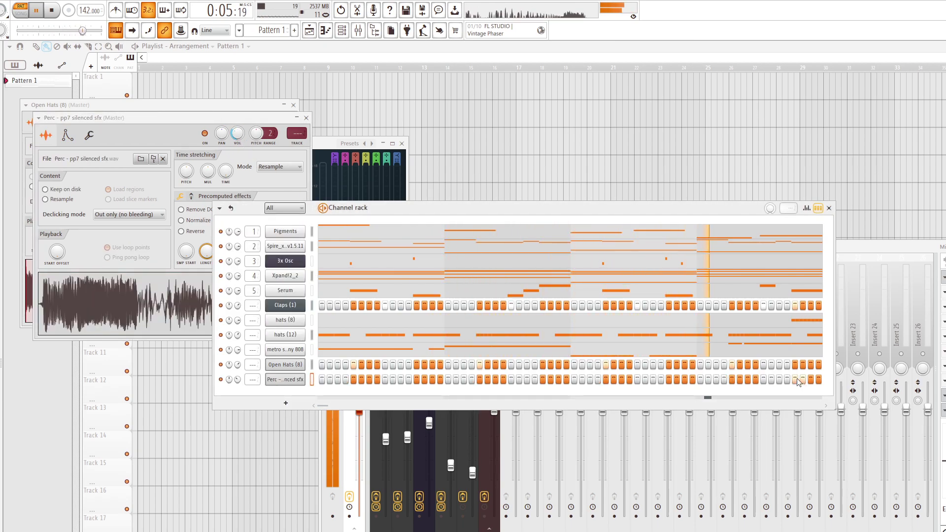
left_click(801, 379)
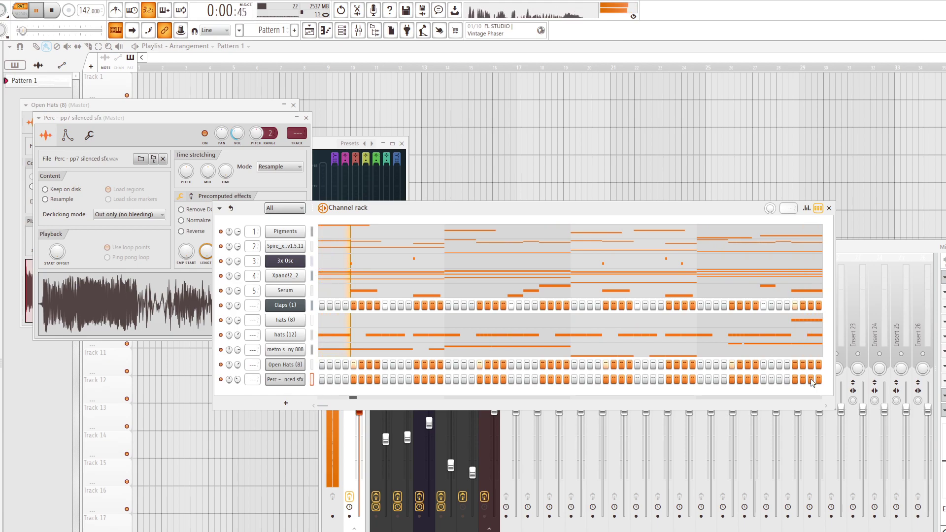
key("alt+c")
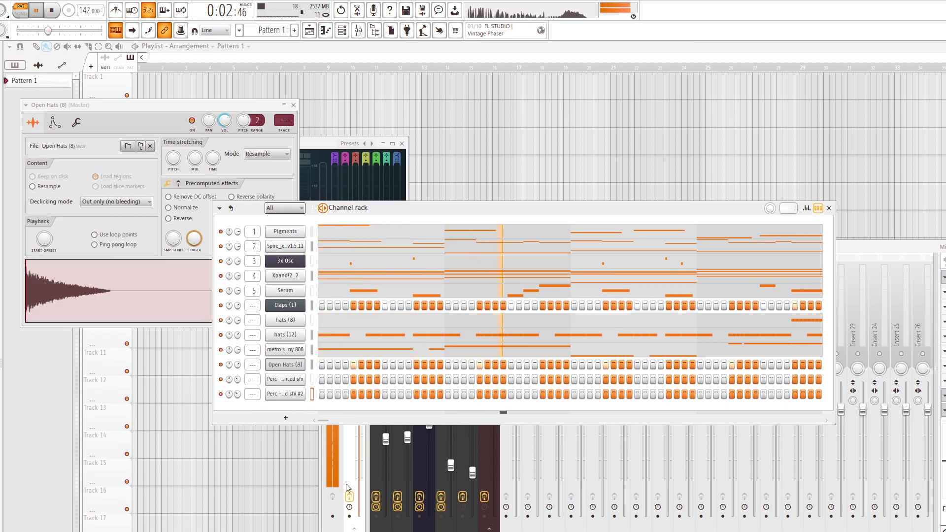
right_click(312, 380)
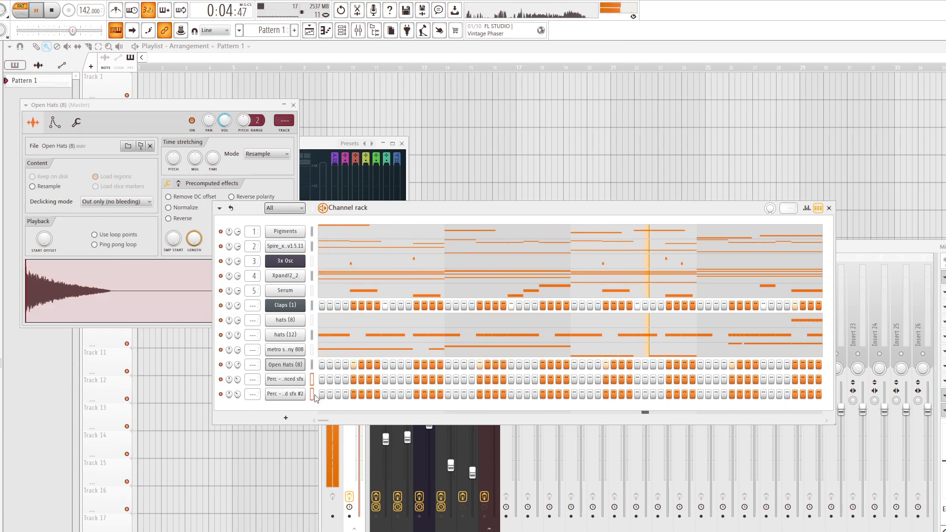
key("alt+Delete")
Close the Open Hats and EQ windows, add the Crash (7) sample as a new channel and check its sampler settings.
left_click(293, 105)
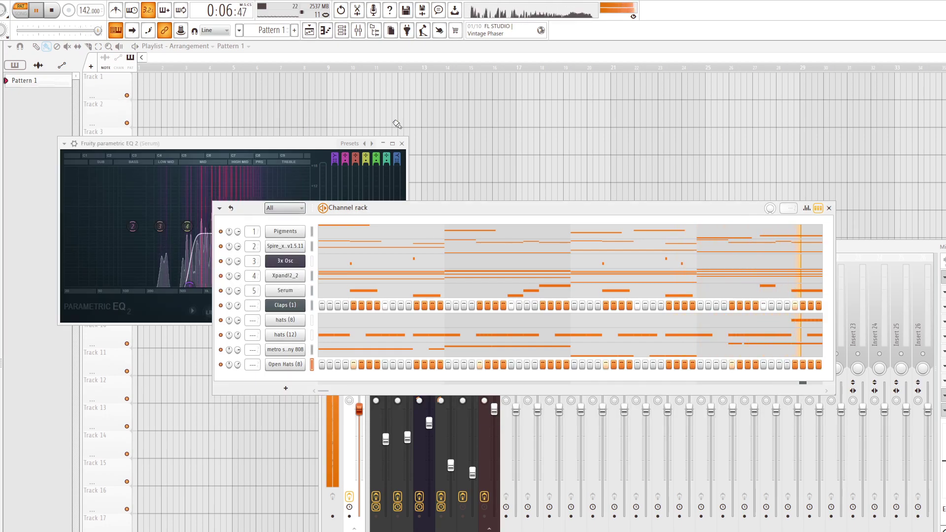
left_click(402, 144)
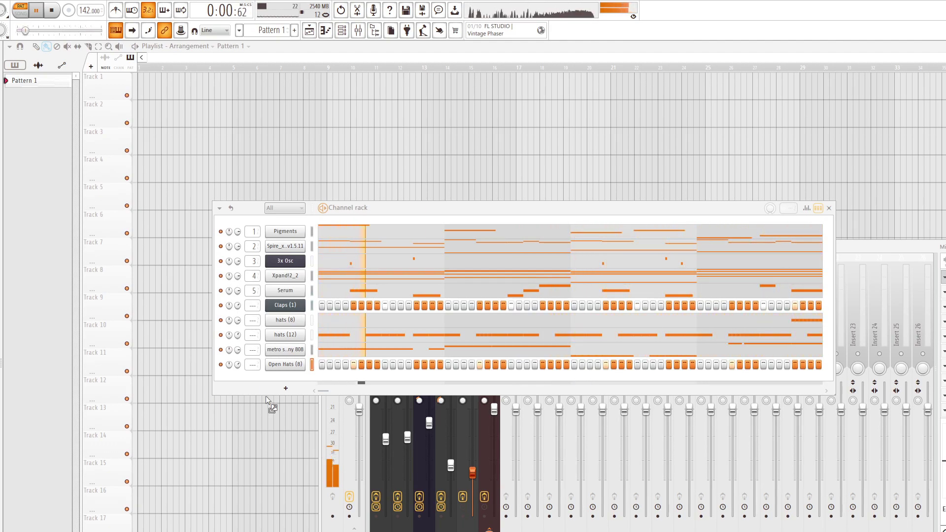
left_click_drag(206, 394, 285, 382)
left_click(289, 382)
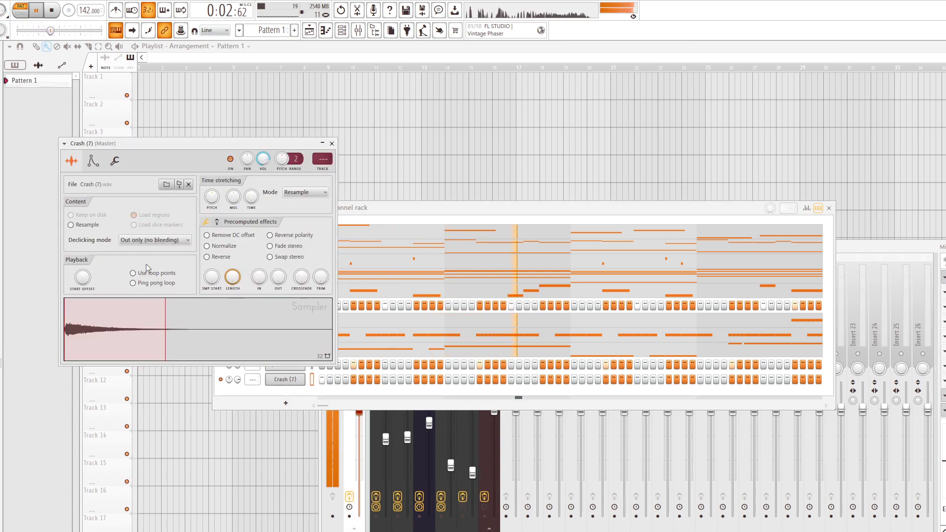
left_click(324, 144)
left_click(323, 143)
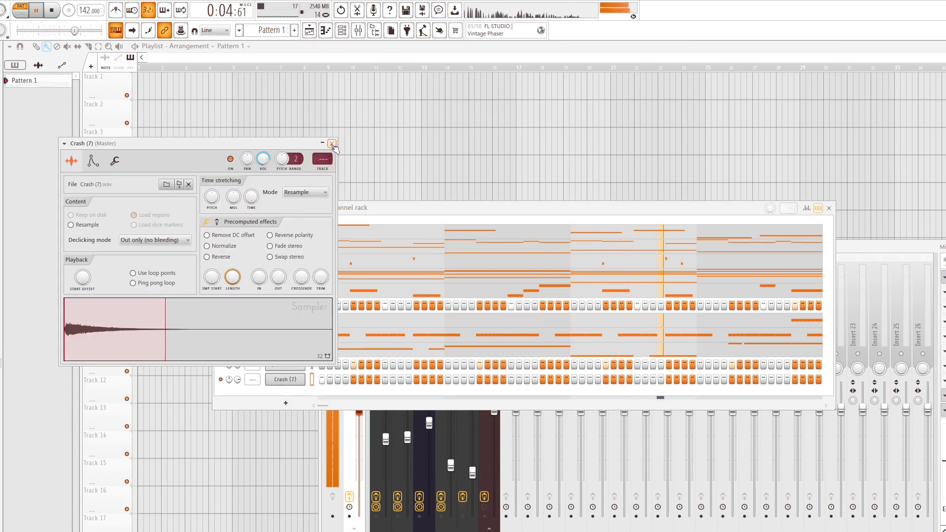
left_click(332, 144)
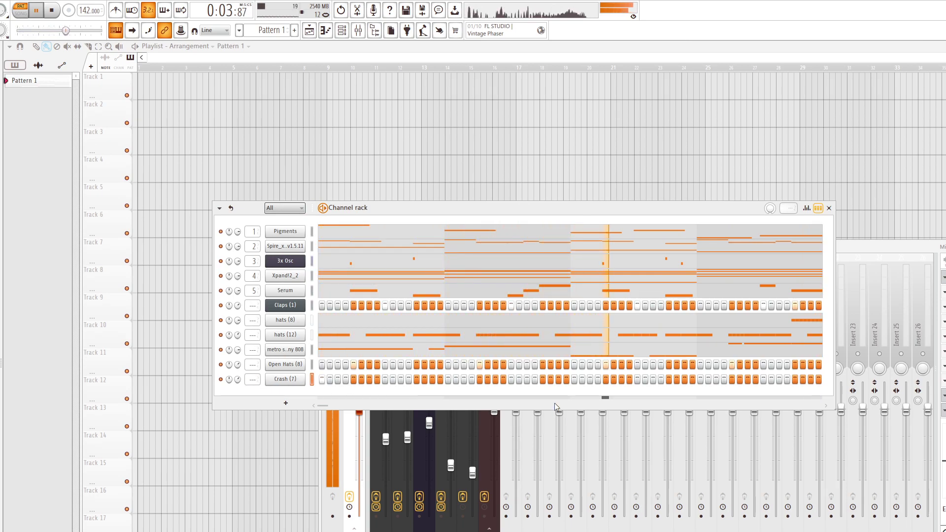
Slightly lengthen all the Serum notes, extend the short C#5 and D#5 notes in bar 2, and return to the playlist.
left_click(528, 292)
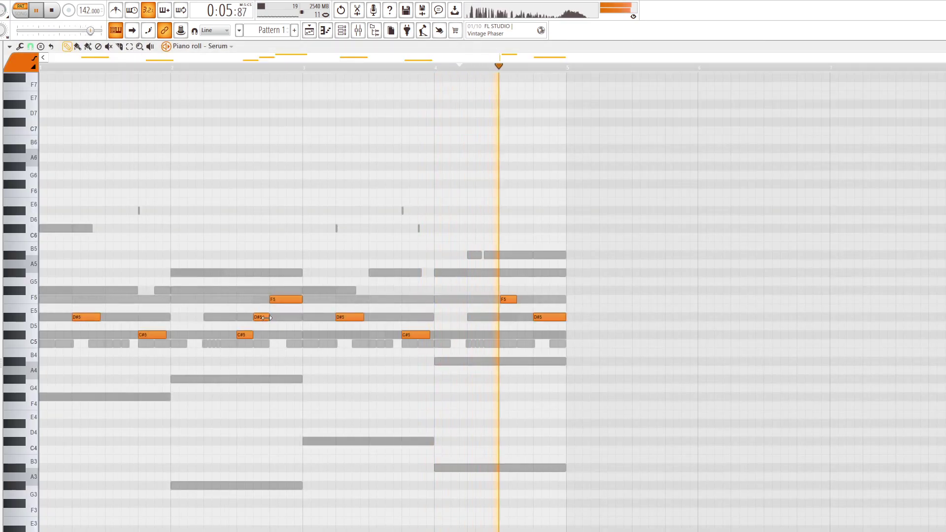
key("ctrl+a")
left_click_drag(267, 317, 269, 317)
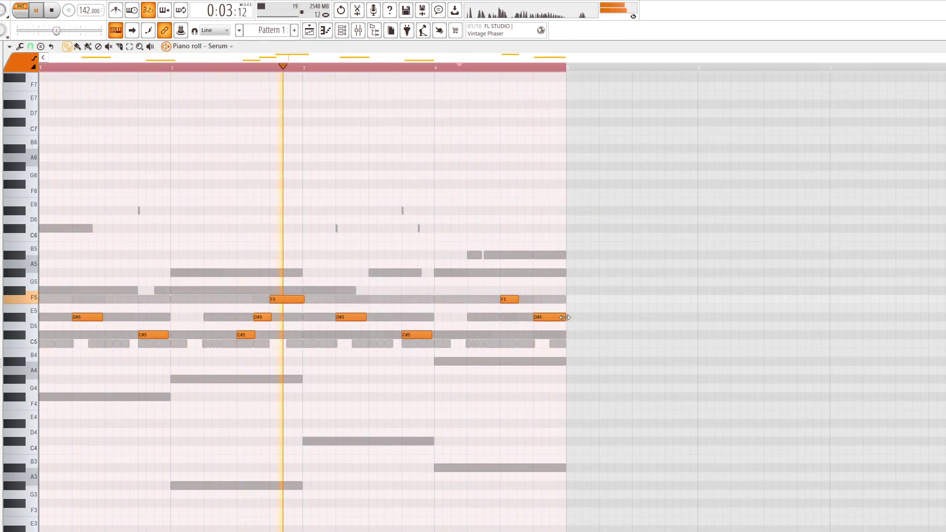
left_click_drag(270, 316, 256, 331)
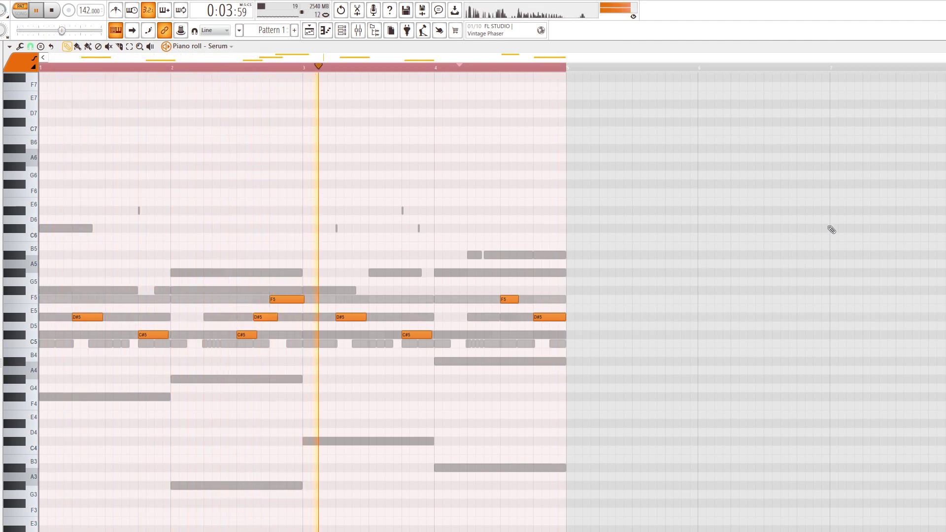
key("F7")
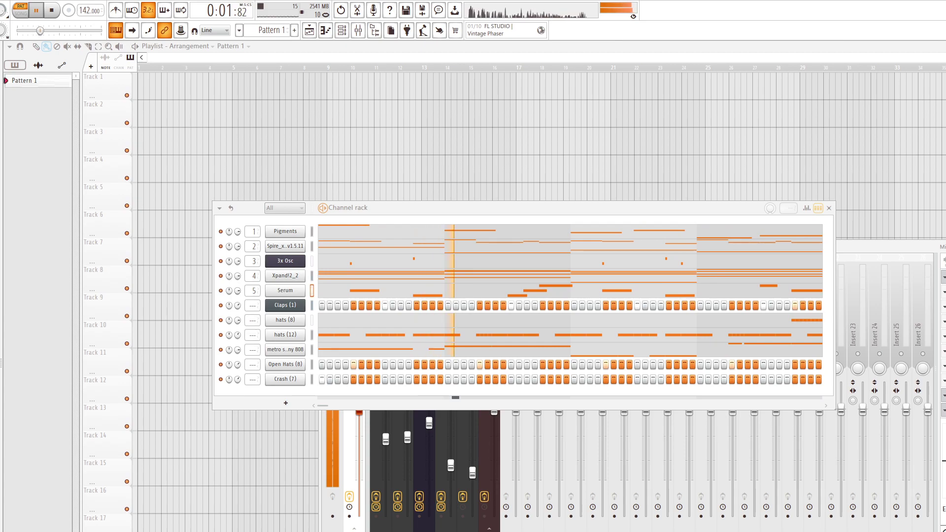
Add the Percs (7) sample as a channel with a reduced-velocity hit on the first beat of bar 4.
left_click_drag(289, 396, 290, 394)
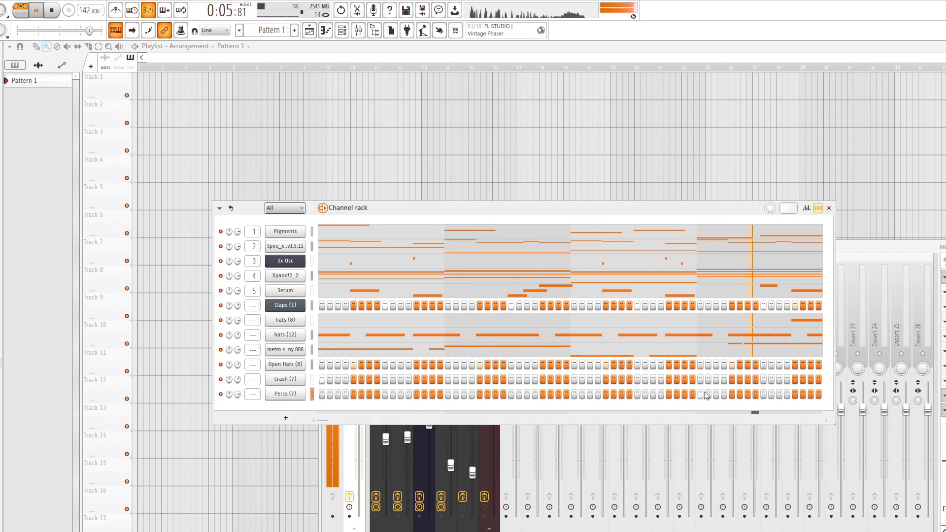
left_click(806, 207)
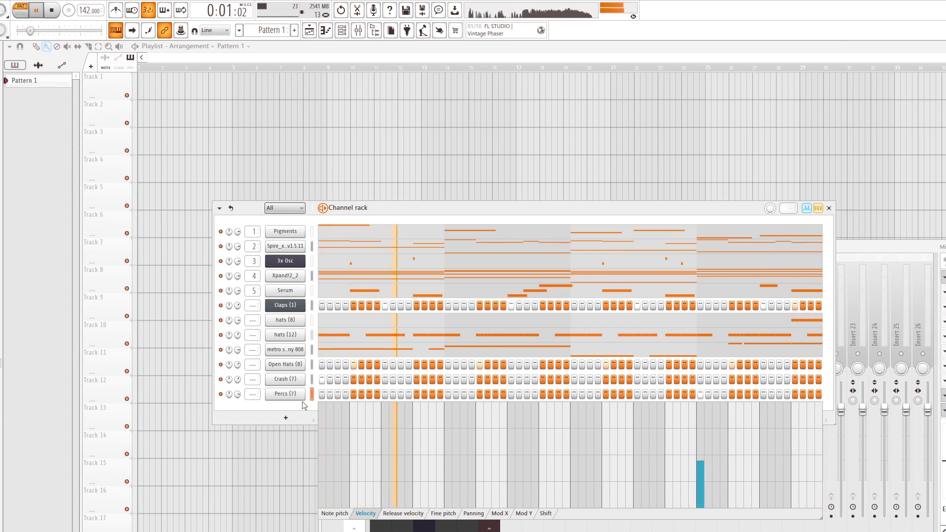
left_click(285, 393)
left_click(345, 156)
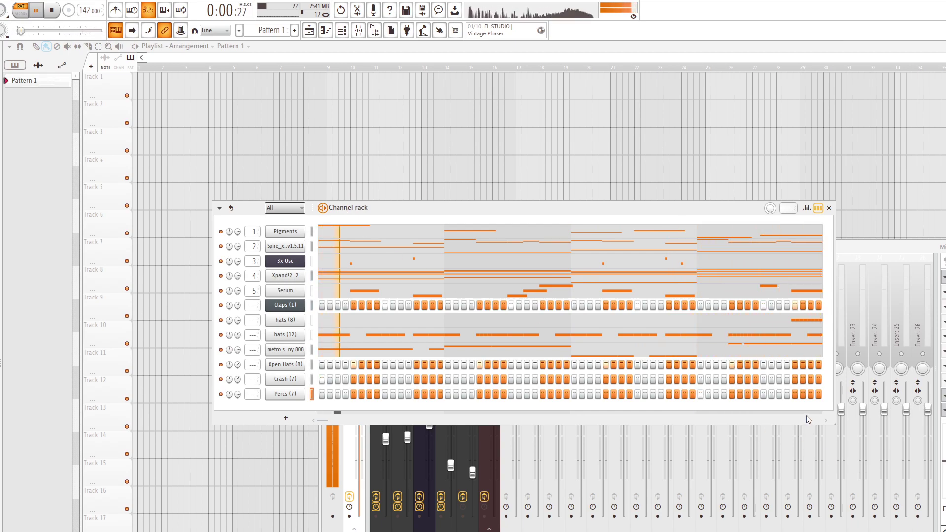
Add a Percs (7) hit on beat 3 of bar 3 and raise the velocity of the bar 4 hit slightly.
left_click(818, 208)
left_click(817, 208)
left_click(806, 208)
left_click_drag(643, 437, 642, 444)
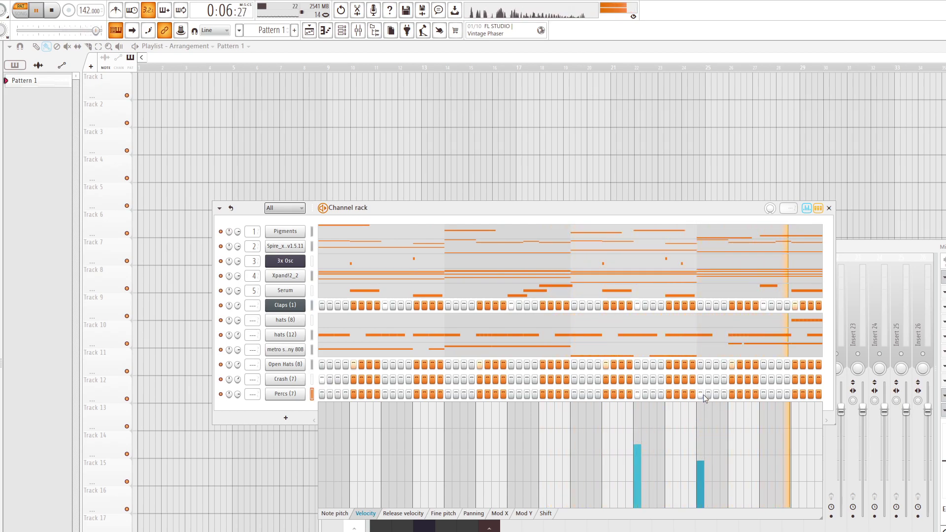
left_click_drag(702, 477, 700, 449)
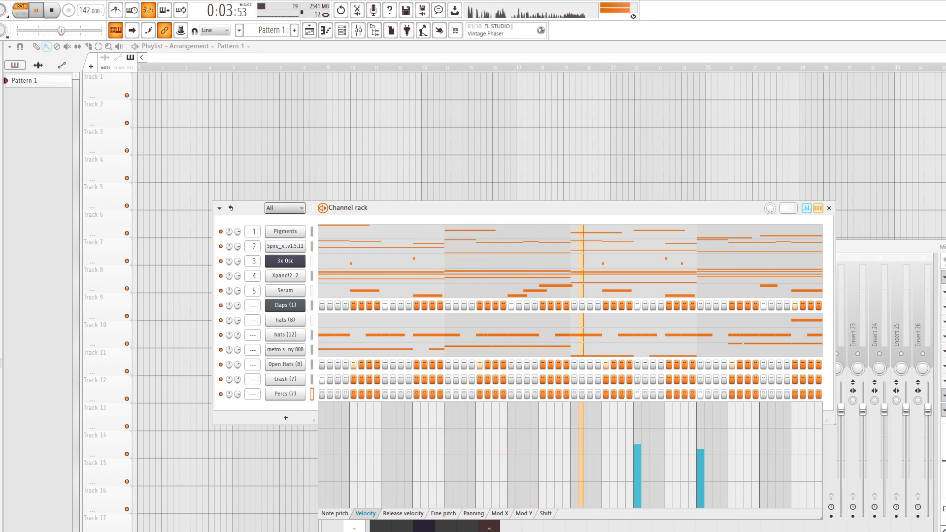
Remove the Percs (7) hit on beat 3 of bar 3, check the velocity graph and hide it.
key("g")
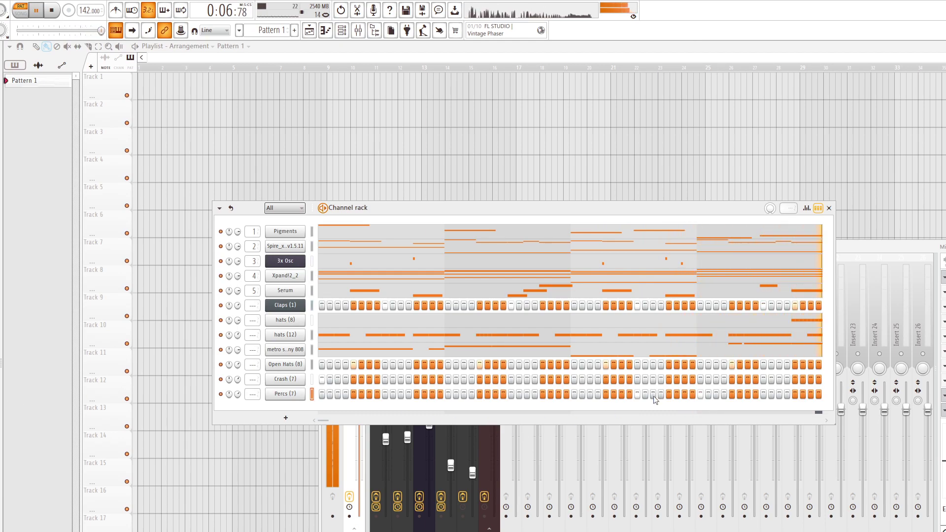
left_click(806, 208)
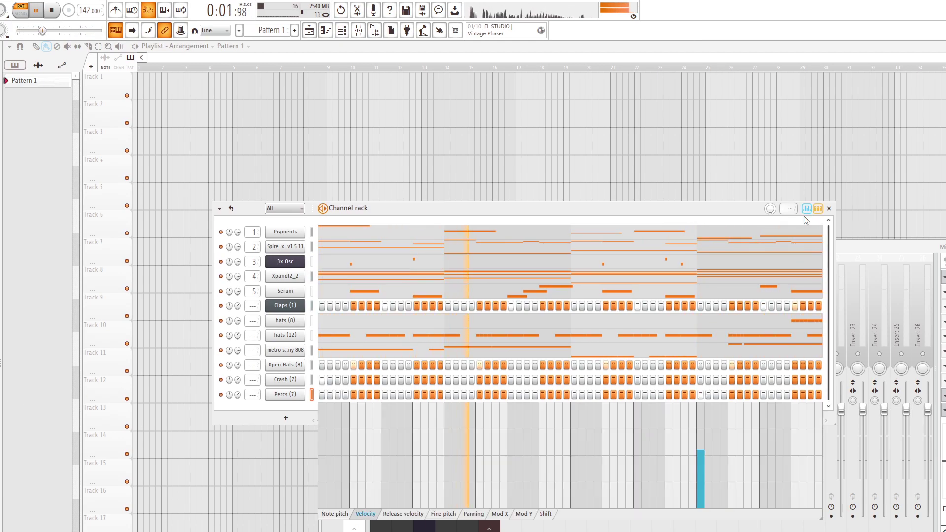
left_click(807, 208)
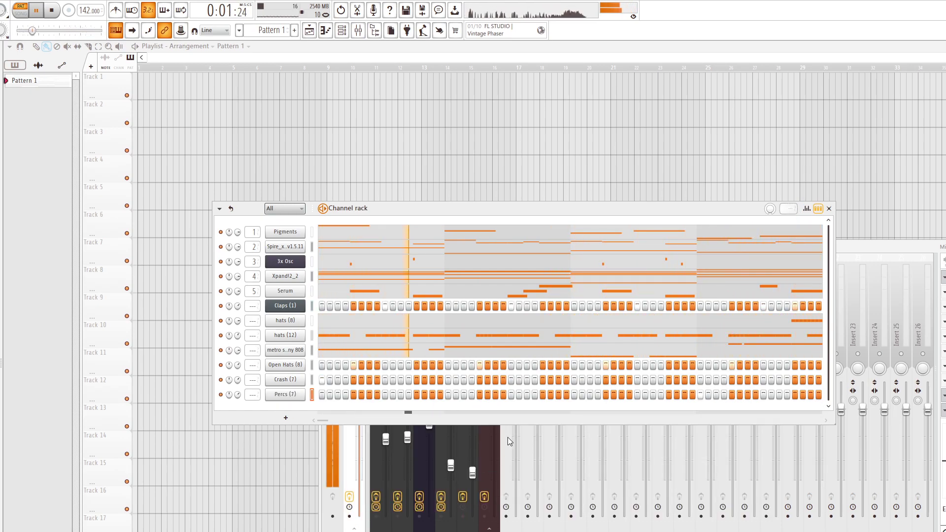
Delete the Percs (7) channel and split Pattern 1 into a separate pattern for each channel.
key("alt+Delete")
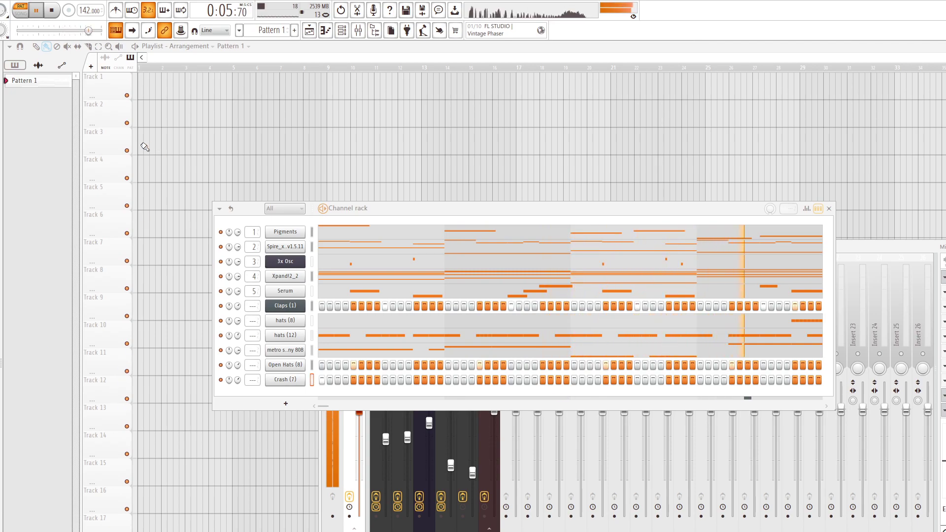
left_click(57, 85)
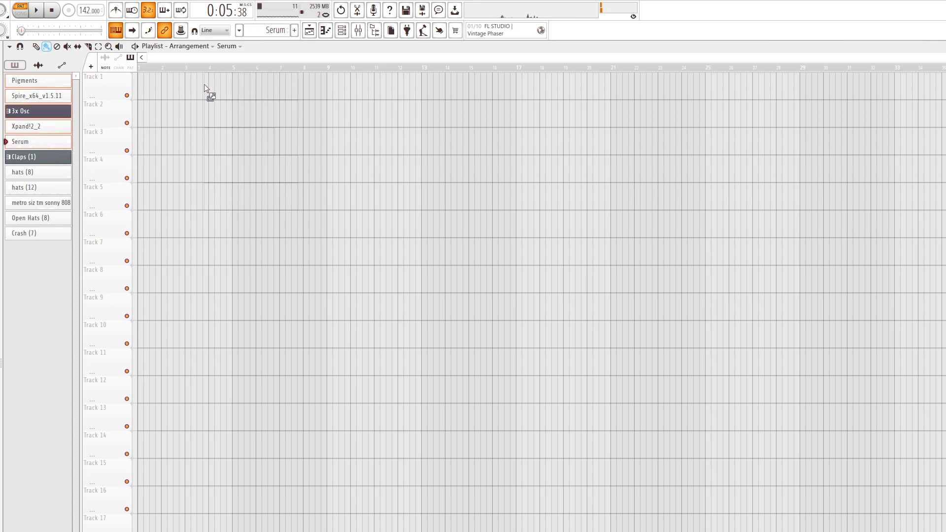
Place the five melodic patterns, Pigments through Serum, on tracks 1–5 at bar 1 and extend the 3x Osc clip to four bars.
left_click_drag(206, 87, 117, 94)
left_click_drag(205, 135, 253, 136)
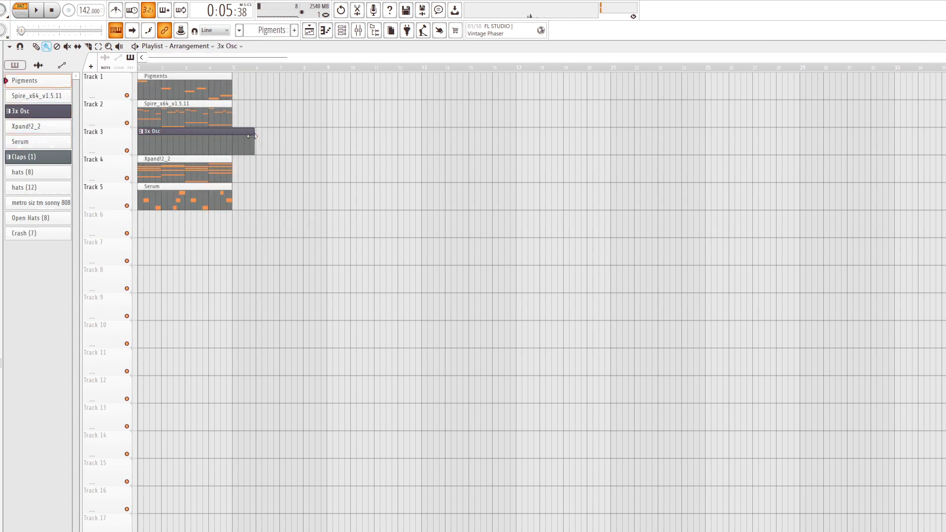
scroll(229, 140, "up", 3)
scroll(400, 152, "down", 3)
Duplicate the five melodic clips three times so they fill bars 1–16, and clear the selection.
left_click_drag(386, 225, 192, 80)
key("ctrl+b")
key("ctrl+b")
key("ctrl+b")
scroll(298, 242, "down", 2)
left_click(352, 301, "ctrl")
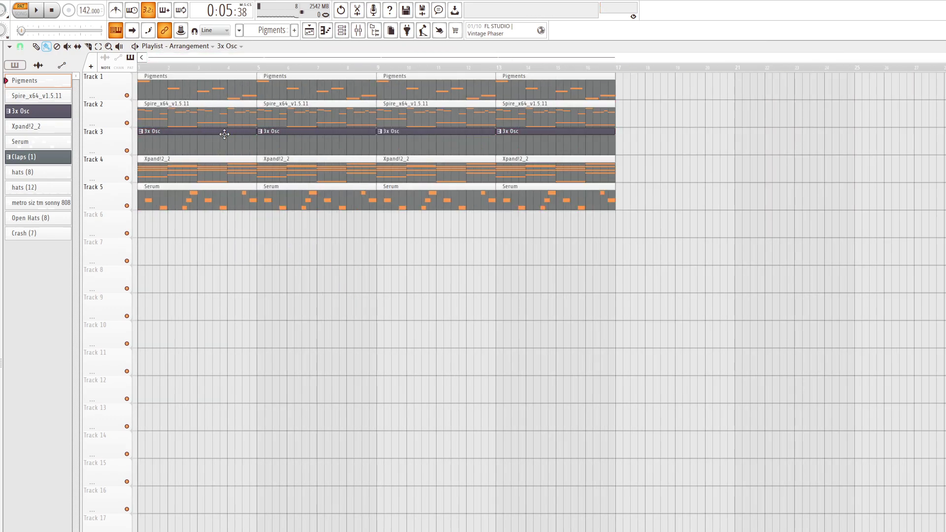
Remove Serum from bars 1–8, 3x Osc from bars 1–4 and 9–12, and Xpand!2_2 from bars 5–8.
right_click(256, 197)
right_click(334, 202)
right_click(196, 140)
right_click(384, 144)
key("space")
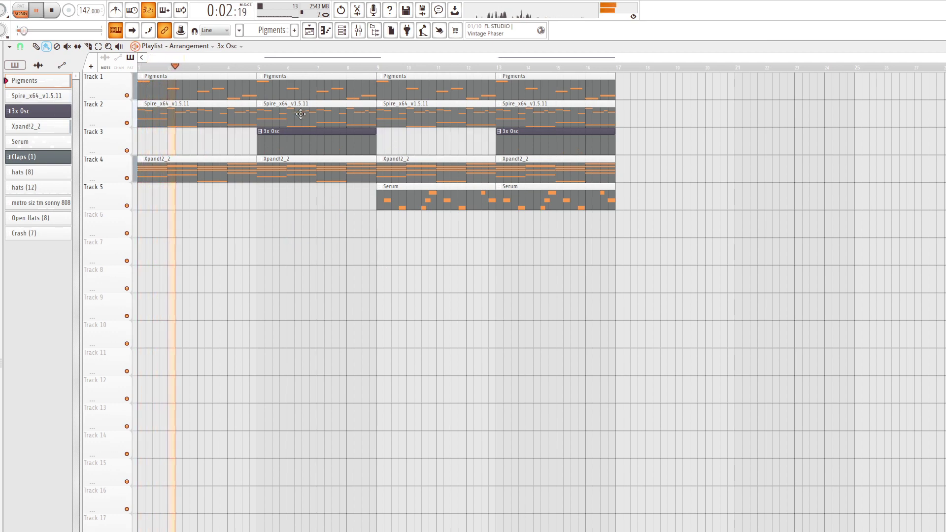
right_click(295, 172)
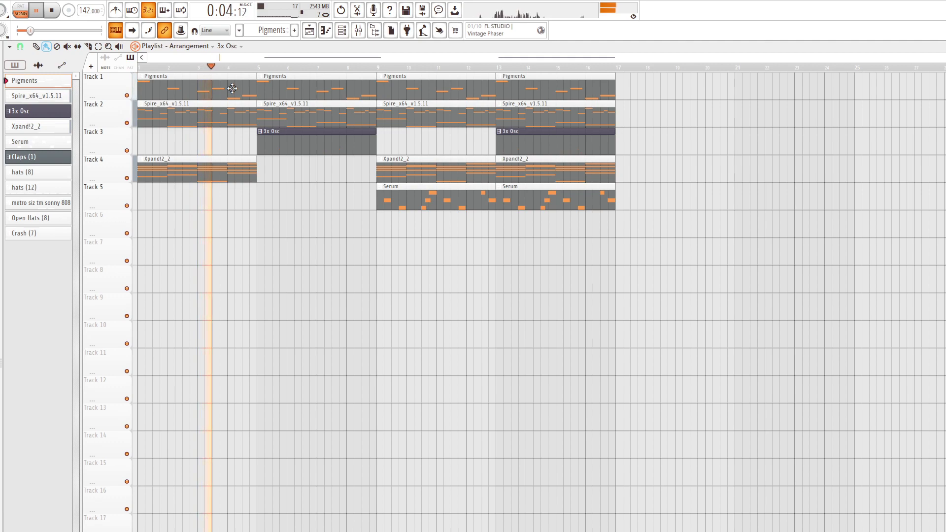
Trim the second Spire clip to start at bar 6, and delete Pigments from bars 9–16 and Spire from bars 13–16.
left_click(260, 113)
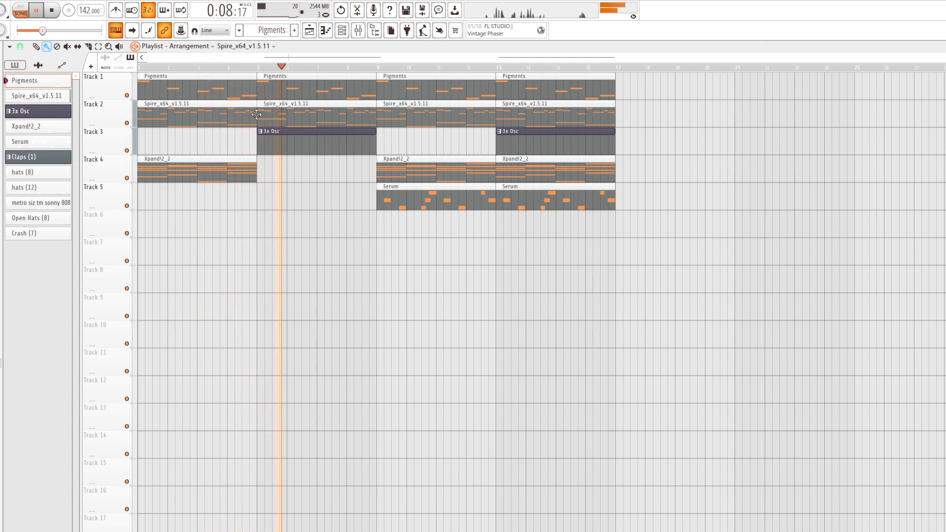
left_click_drag(260, 112, 289, 122)
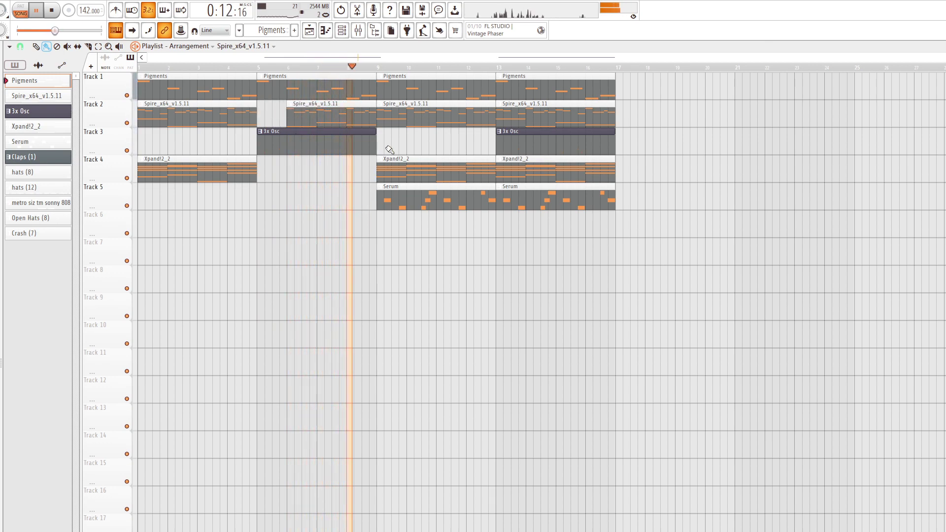
right_click(391, 89)
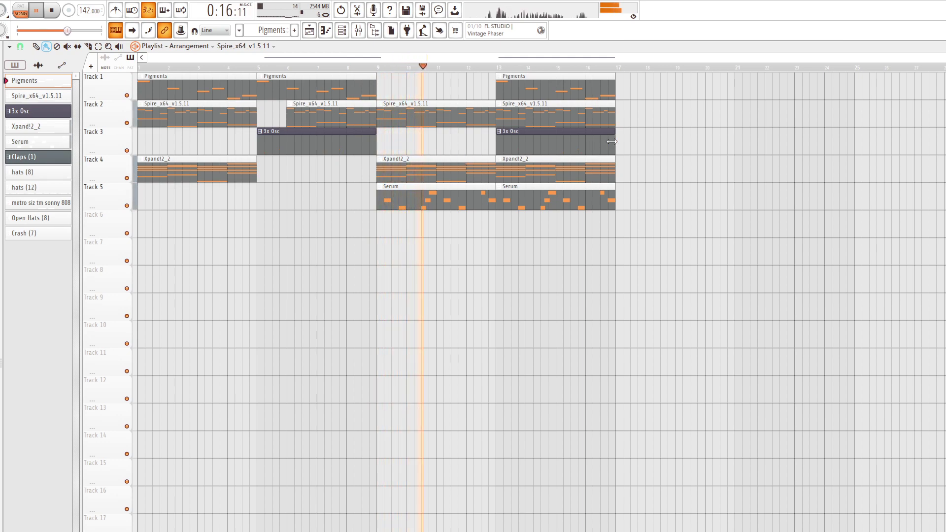
right_click(558, 89)
right_click(560, 105)
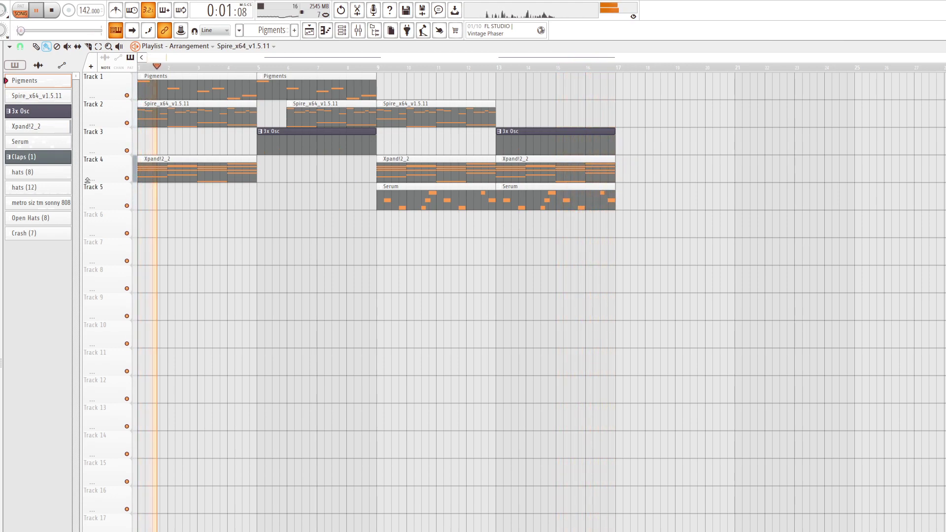
Place the six drum and 808 patterns on tracks 6–11 at bar 1 and extend the Crash (7) clip to four bars.
left_click(30, 234)
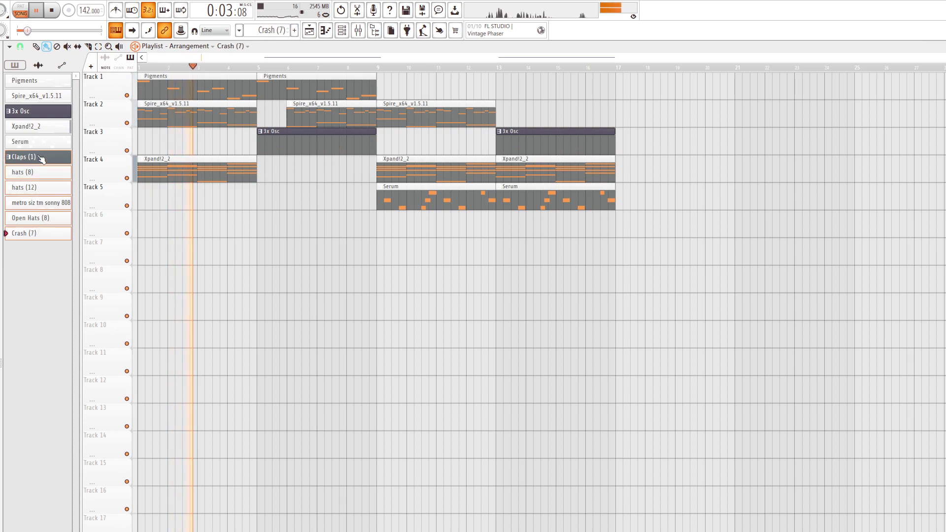
left_click_drag(42, 158, 148, 222)
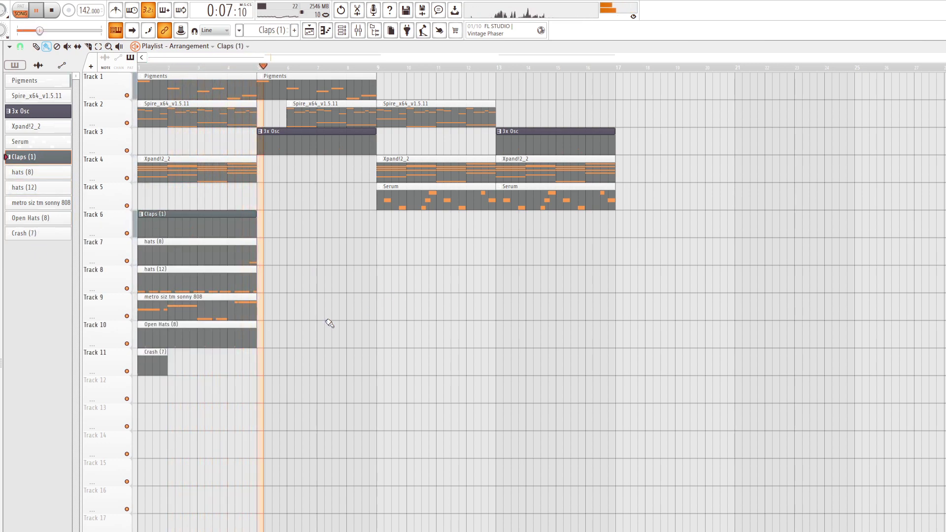
left_click_drag(335, 428, 104, 222)
left_click(184, 386)
left_click_drag(168, 363, 256, 363)
Duplicate the clips on tracks 6–11 three times so the drums and 808 run through bar 16.
left_click_drag(331, 428, 100, 219)
key("ctrl+b")
key("ctrl+b")
key("ctrl+b")
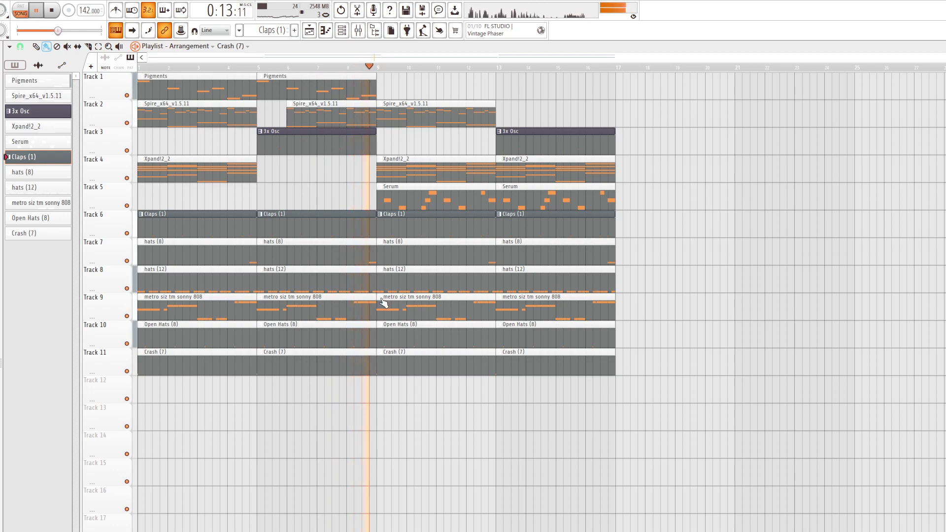
Remove hats (8) from bars 1–4 and 9–12, and leave Open Hats (8) clips only in bars 1–8.
right_click(231, 253)
right_click(433, 263)
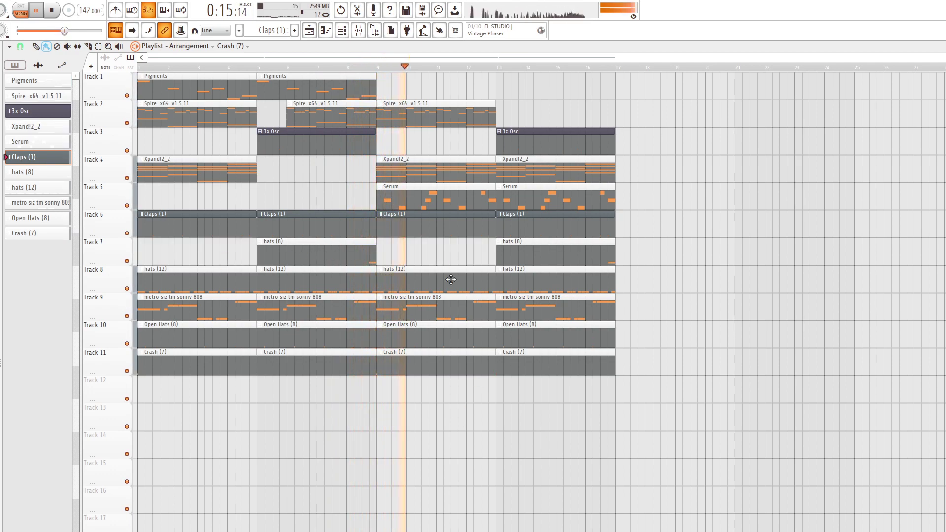
right_click(309, 344)
right_click(196, 338)
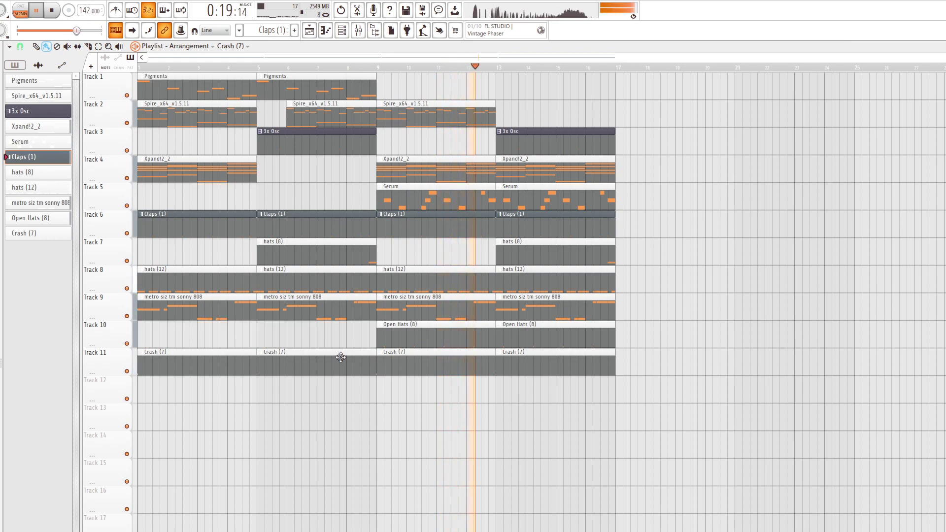
left_click_drag(428, 350, 75, 348)
key("ctrl+d")
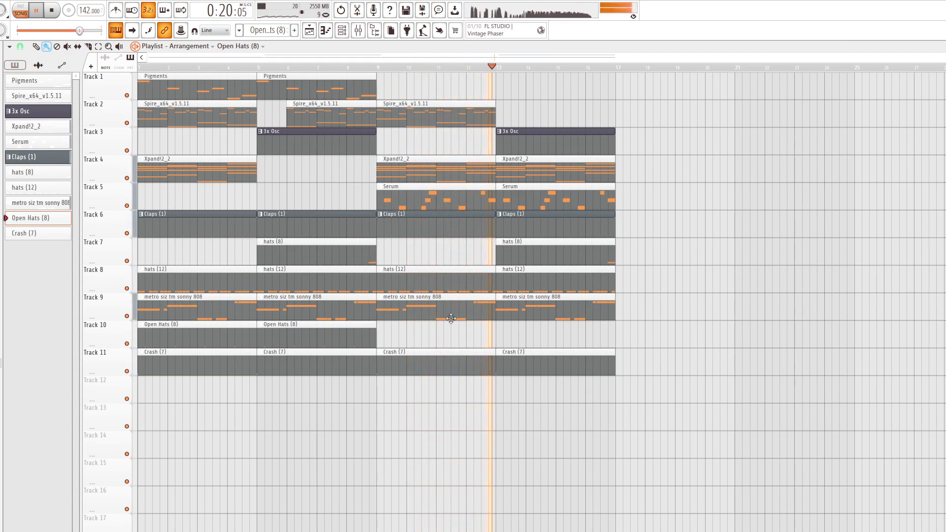
Trim the start of the claps, hats (12), 808 and crash clips at bar 9 to bar 10.
left_click_drag(392, 219, 419, 352)
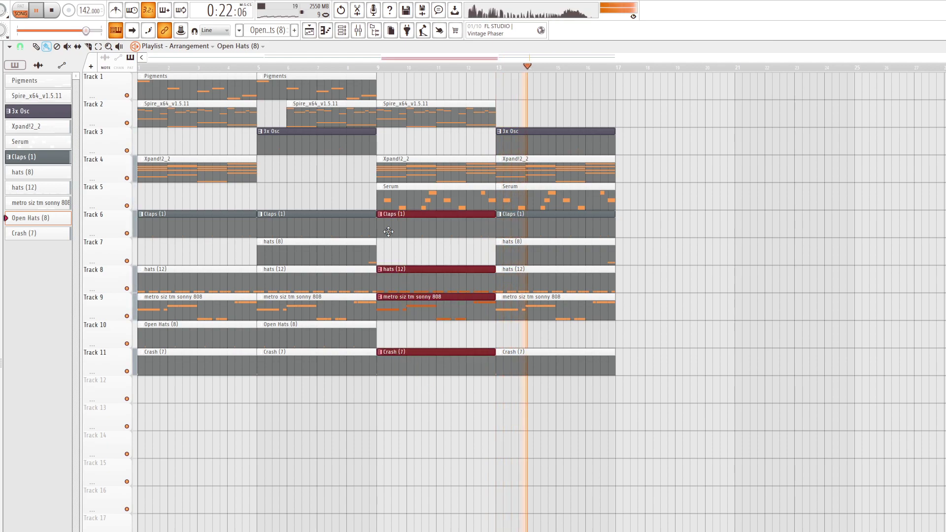
left_click_drag(379, 222, 410, 227)
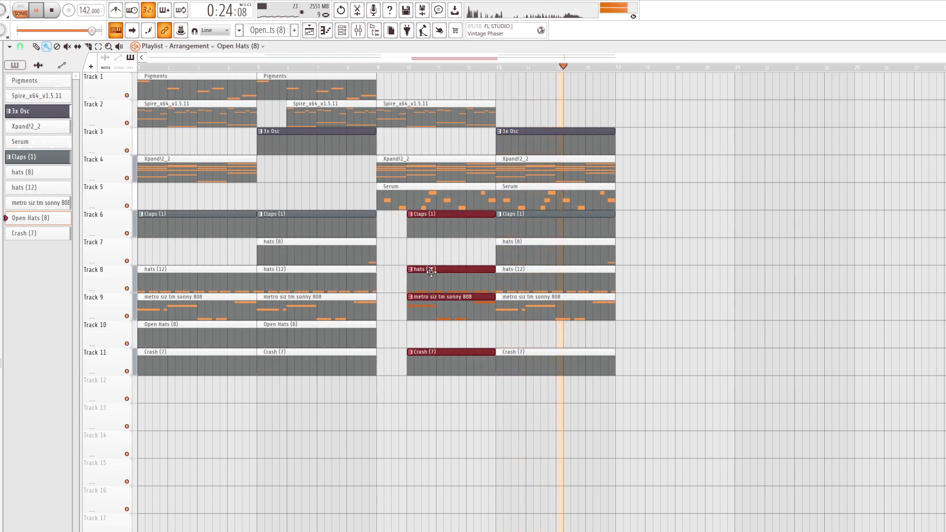
key("ctrl+a")
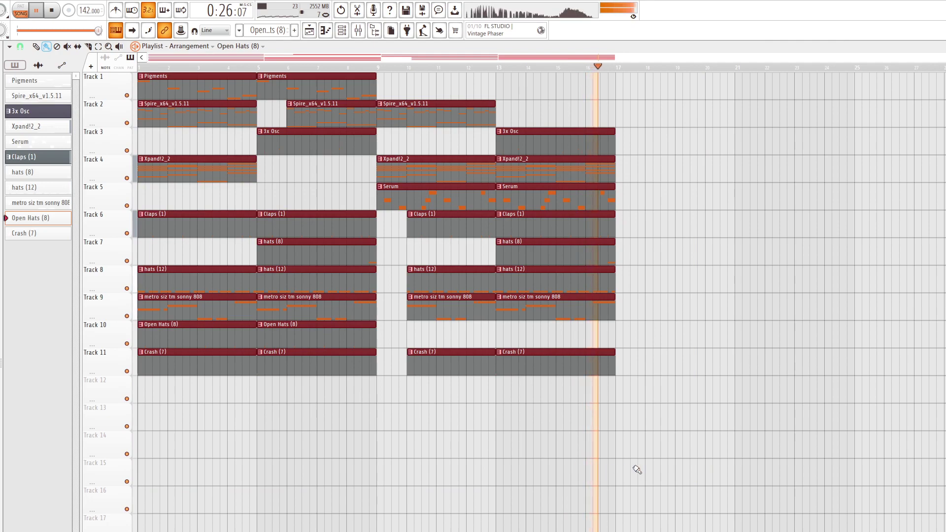
key("ctrl+d")
Duplicate all the Pigments and Spire clips after the existing ones and delete both copies that start at bar 13.
left_click_drag(547, 123, 151, 80)
key("ctrl+b")
key("ctrl+d")
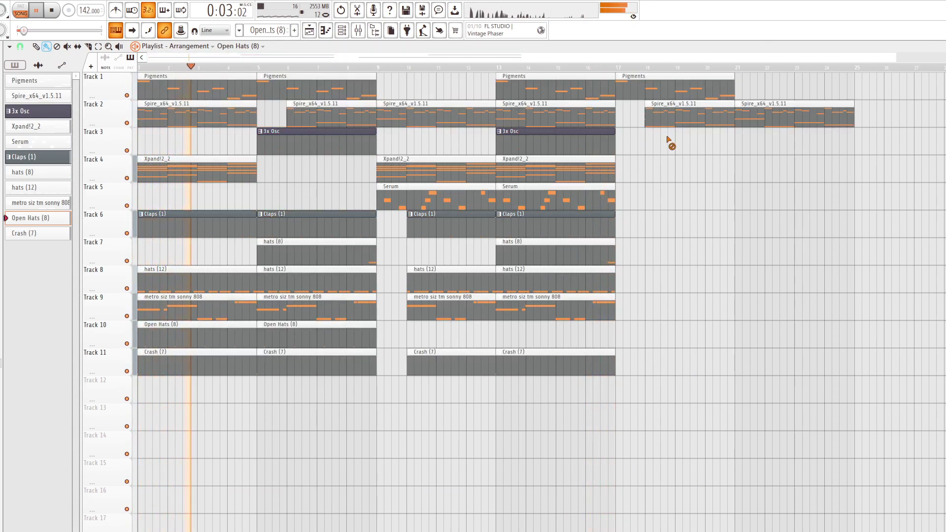
right_click(603, 116)
right_click(597, 96)
Copy Xpand!2_2 to bar 17, repeat the melodic clips of bars 17–20 at bar 21, and leave Spire only from bar 22.
left_click_drag(566, 170, 687, 170)
right_click(775, 118)
left_click_drag(795, 197, 685, 96)
key("ctrl+b")
right_click(715, 124)
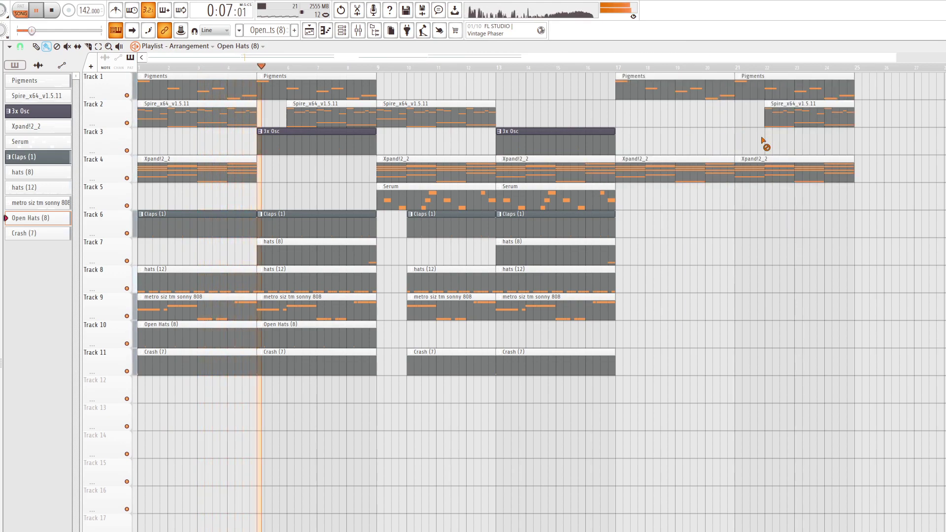
Copy the hats (8) clip from bar 13 to bar 21, leaving bars 17–20 without hats (8).
scroll(757, 269, "down", 1)
left_click_drag(611, 266, 497, 252)
key("ctrl+b")
key("ctrl+b")
right_click(591, 261)
scroll(613, 365, "down", 2)
key("ctrl+d")
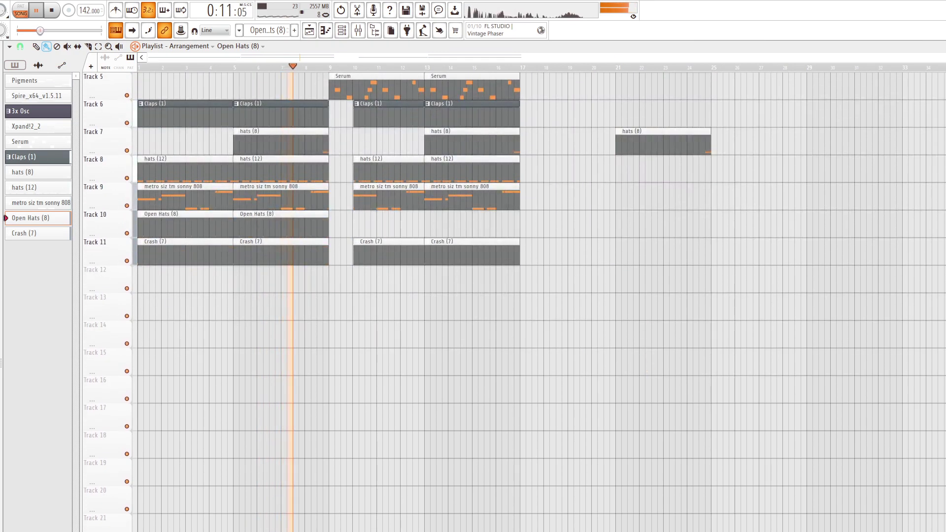
scroll(270, 380, "up", 2)
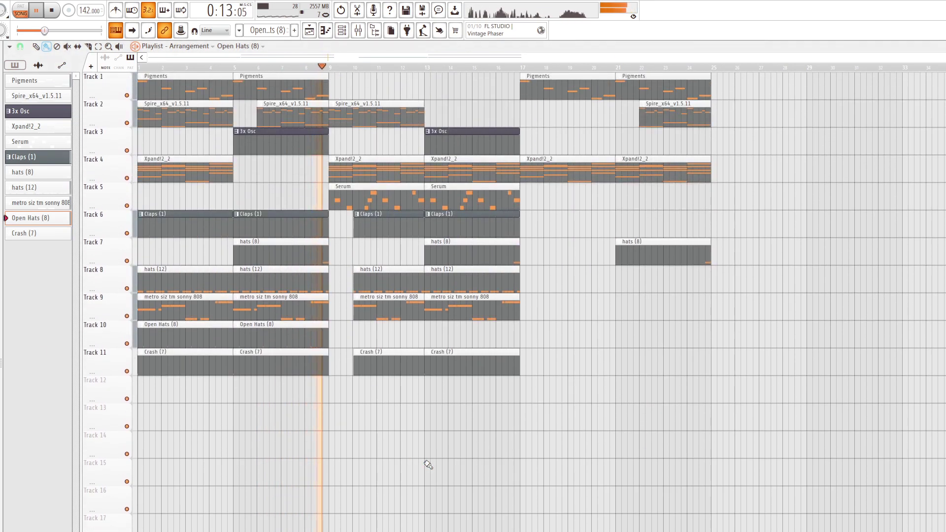
Duplicate the 3x Osc clip of bar 13 to bar 17 and shorten the copy to two bars.
left_click(488, 141, "ctrl")
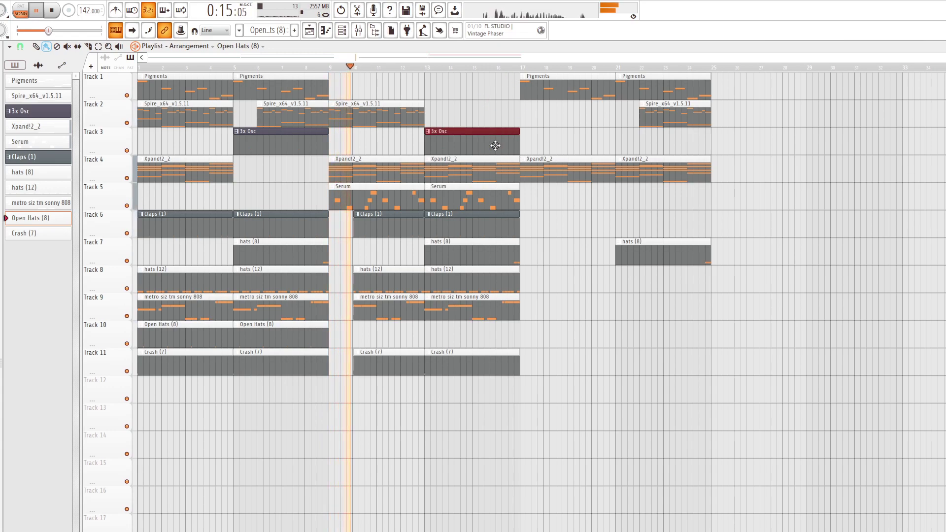
key("ctrl+b")
key("ctrl+d")
left_click_drag(612, 137, 568, 138)
Adjust the starts of the claps, hats (12), 808 and crash clips at bar 10 slightly earlier.
scroll(415, 346, "up", 4)
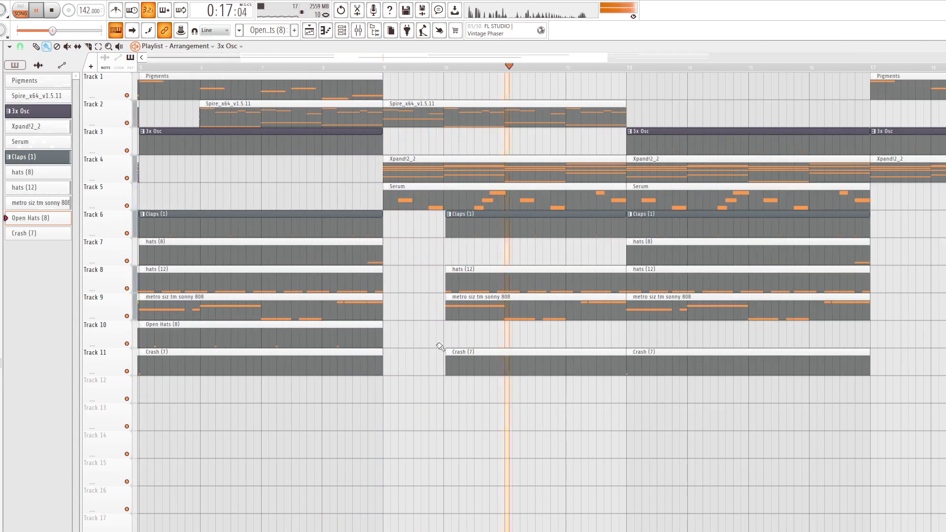
mouse_move(394, 230)
left_mouse_down()
mouse_move(413, 360)
mouse_move(401, 232)
mouse_move(362, 233)
mouse_move(392, 237)
left_mouse_up()
left_click(393, 257)
scroll(361, 303, "down", 6)
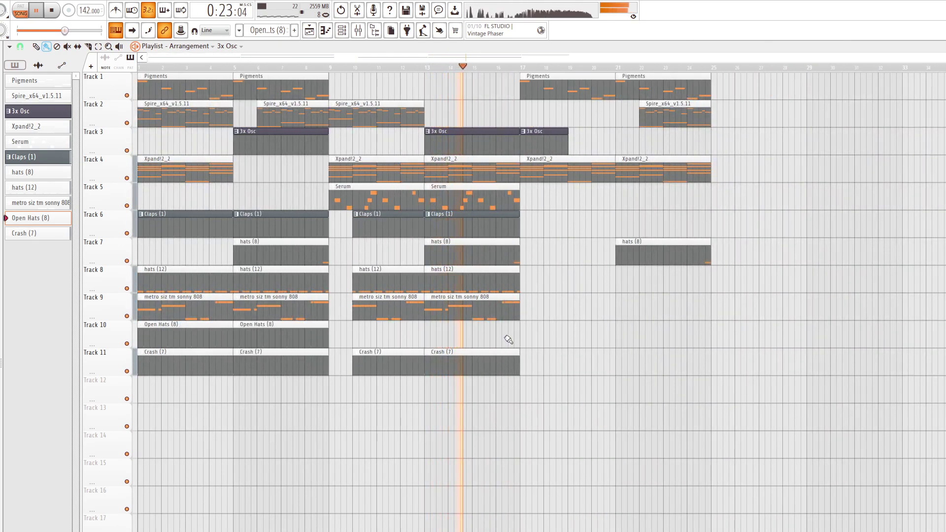
Add a four-bar Crash (7) clip at bar 17 and delete the crash clip that starts at bar 10.
left_click(557, 358)
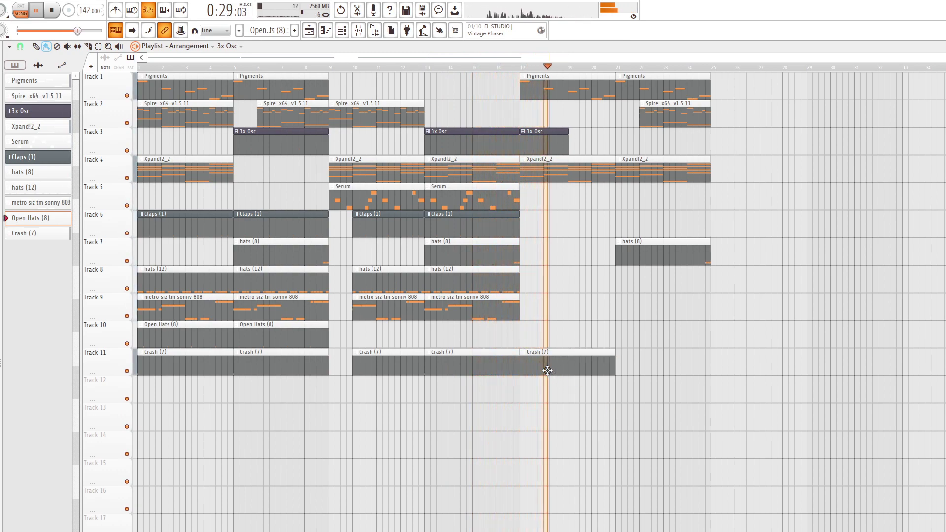
right_click(358, 367)
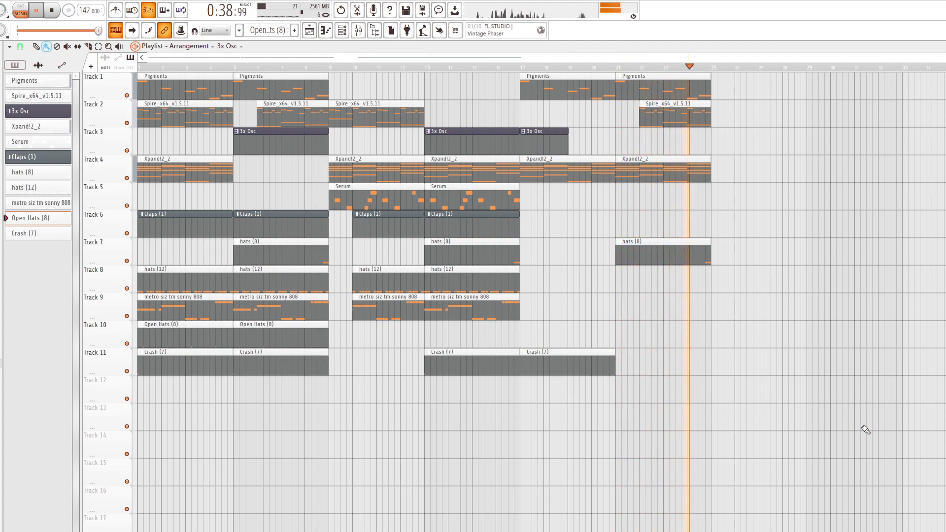
Select the whole 24-bar arrangement, duplicate it twice and clear the selection.
key("ctrl+a")
key("ctrl+b")
scroll(616, 460, "down", 2)
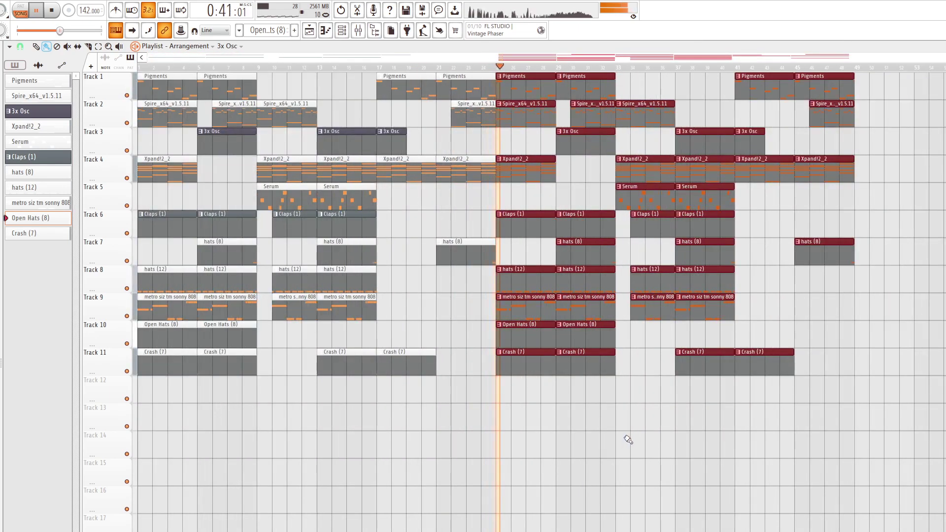
key("ctrl+b")
scroll(627, 439, "down", 2)
key("ctrl+d")
scroll(924, 376, "up", 1)
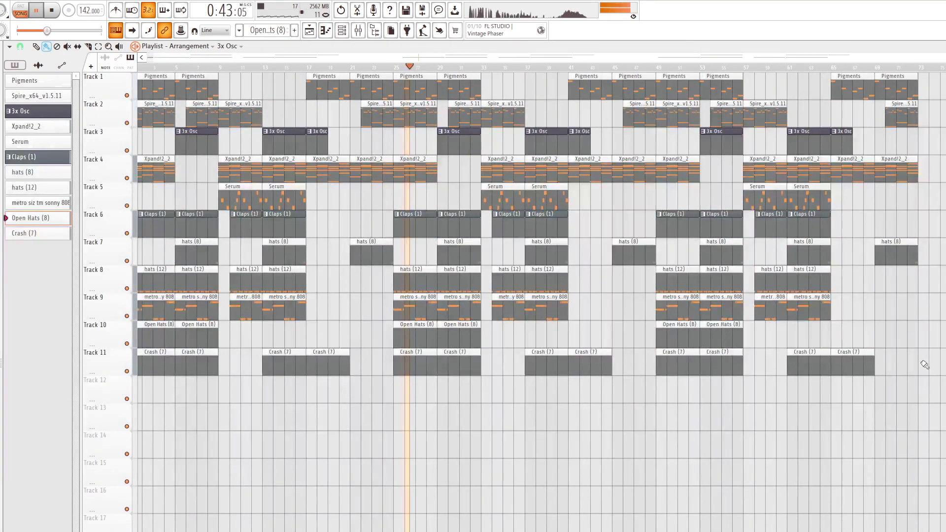
Delete all clips from bar 65 onward, and the drum and 808 clips on tracks 6–11 in bars 58–64.
mouse_move(938, 392)
left_mouse_down()
mouse_move(880, 143)
mouse_move(839, 87)
left_mouse_up()
key("Delete")
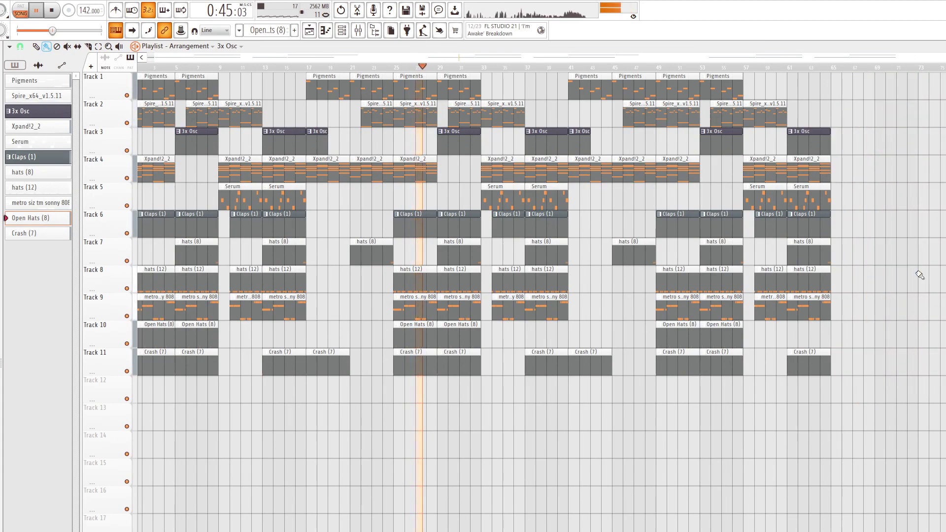
left_click_drag(925, 431, 753, 211)
key("Delete")
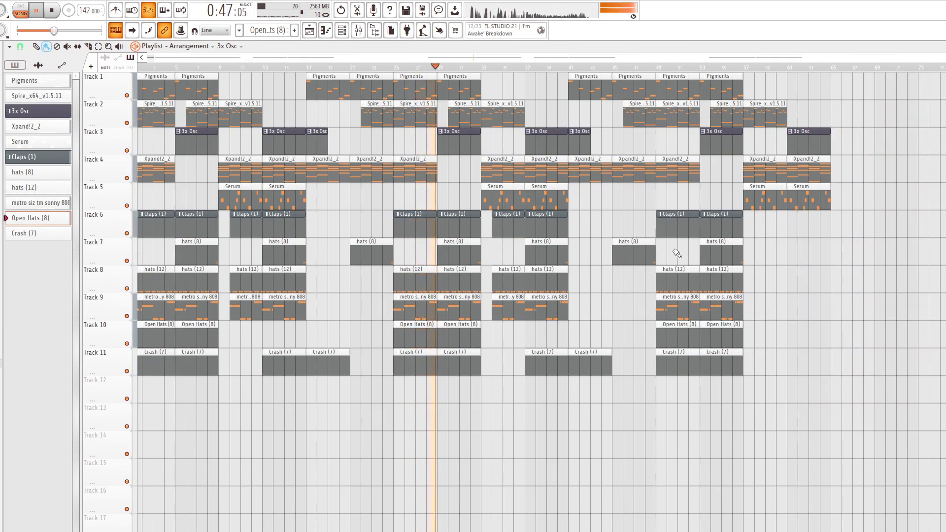
Route the channels from Claps (1) through Crash (7) to mixer tracks 7–12 and bring the mixer to the front.
left_click(344, 33)
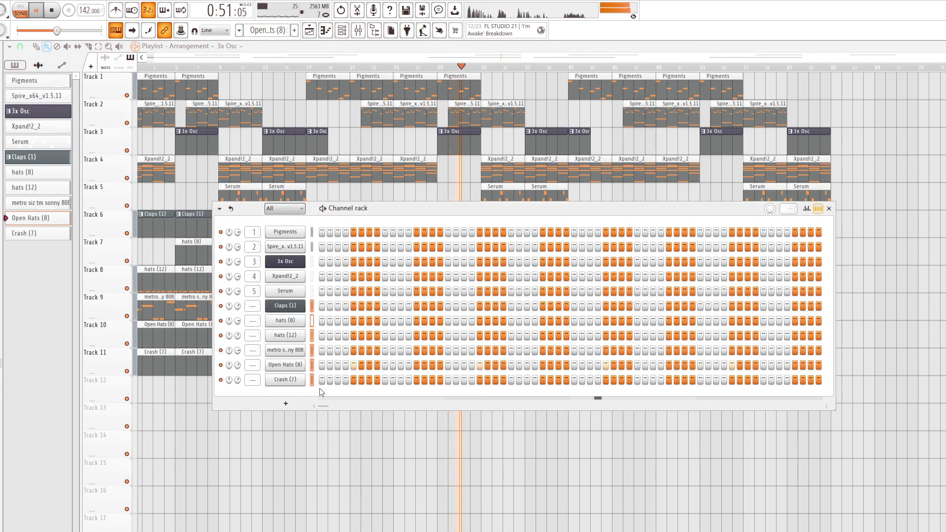
key("F9")
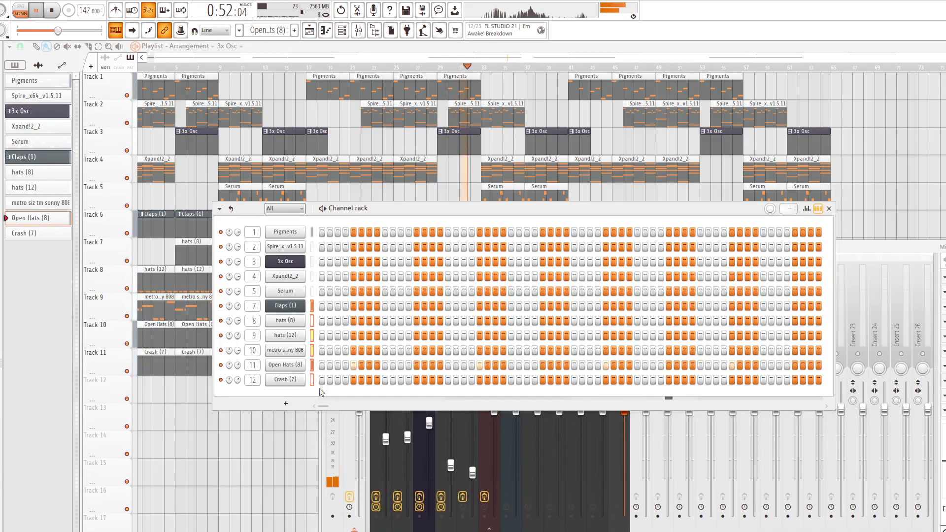
left_click(916, 250)
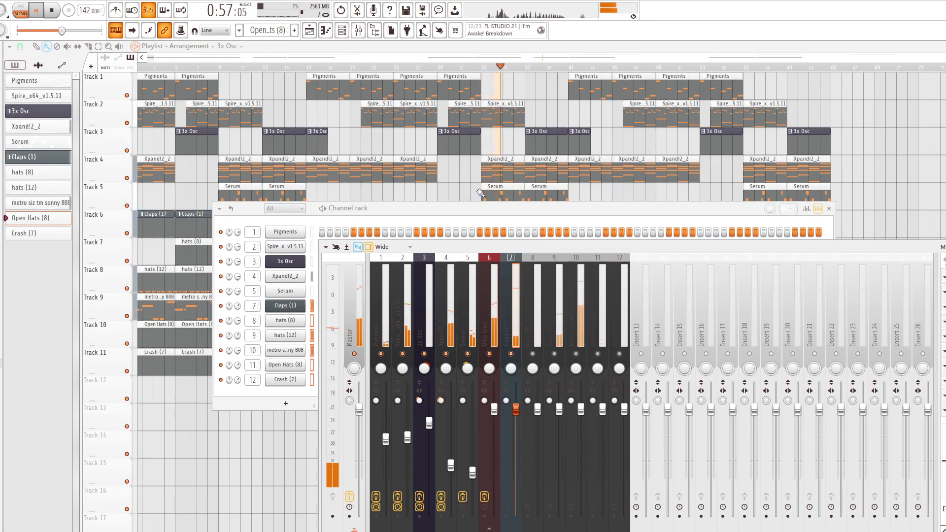
Balance the drum levels in the mixer by lowering the faders of tracks 7 and 8 and slightly raising tracks 9 and 10.
left_click_drag(517, 410, 559, 436)
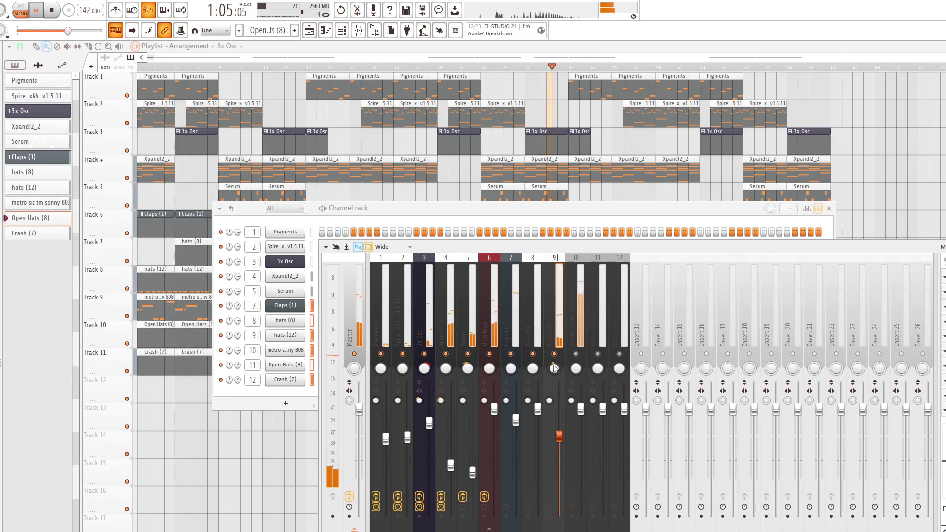
key("alt+Left")
left_click(559, 409)
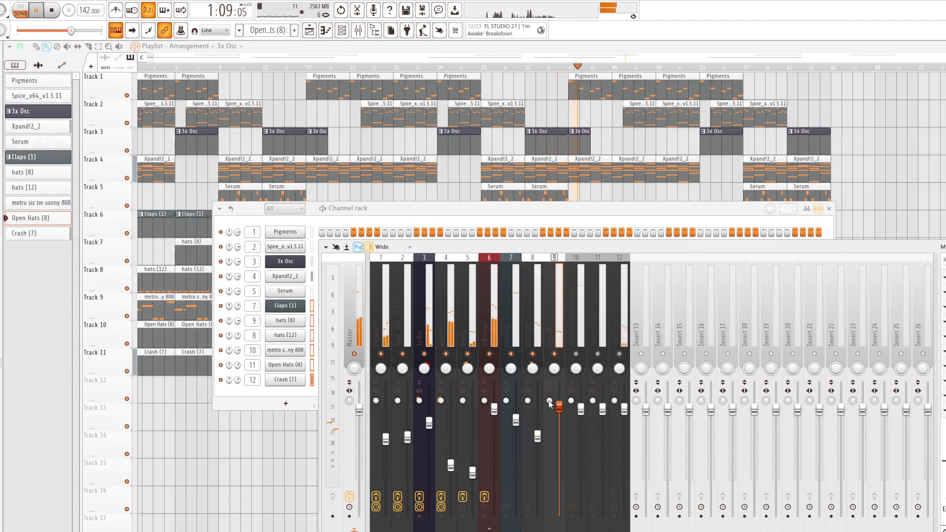
left_click(582, 418)
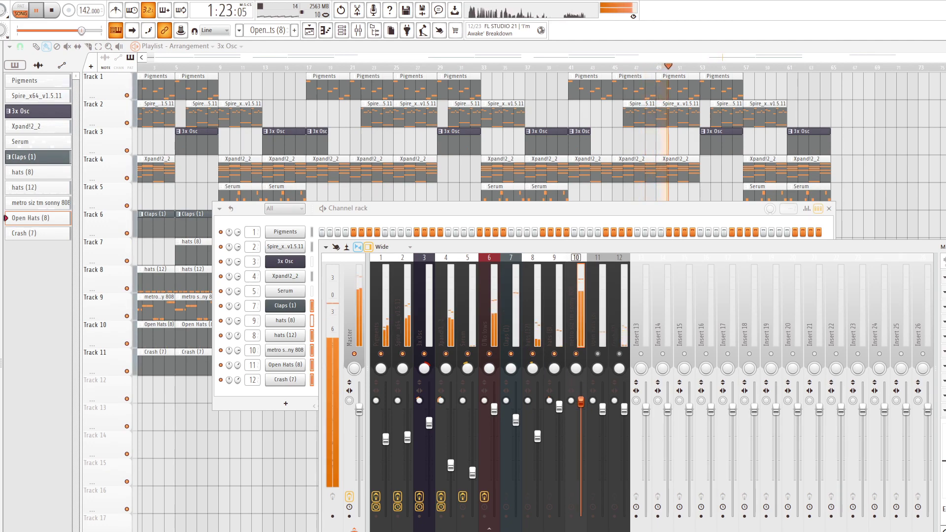
left_click(601, 358)
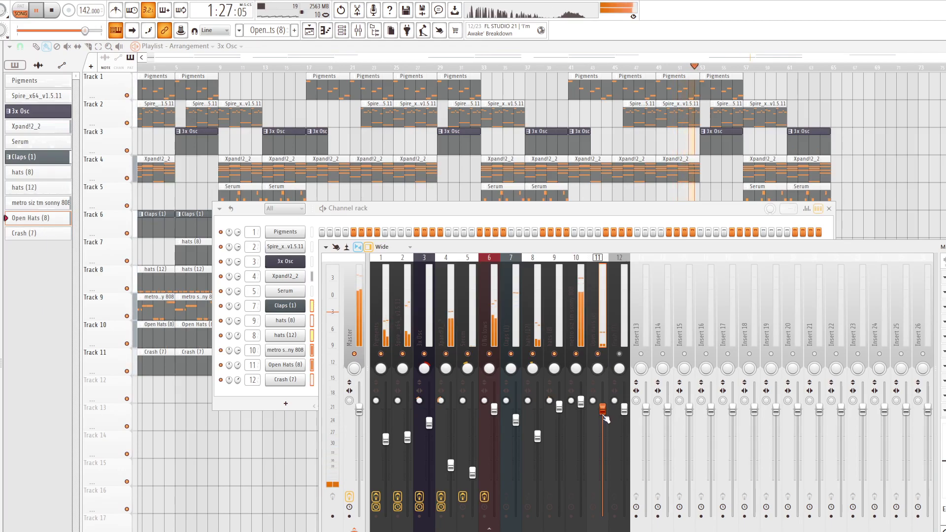
Load Fruity Phaser on the Crash (7) mixer track, lower its fader and add a Crash (7) clip at bar 57.
left_click(623, 335)
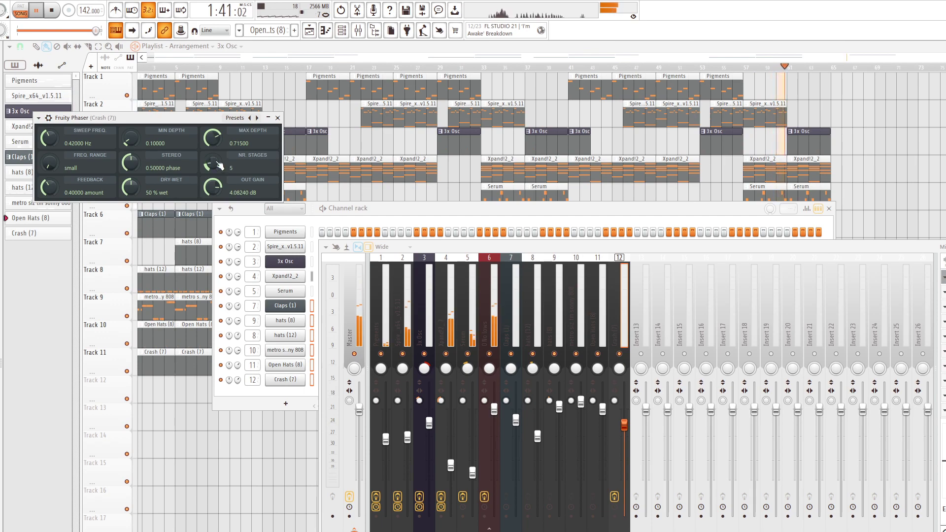
key("F12")
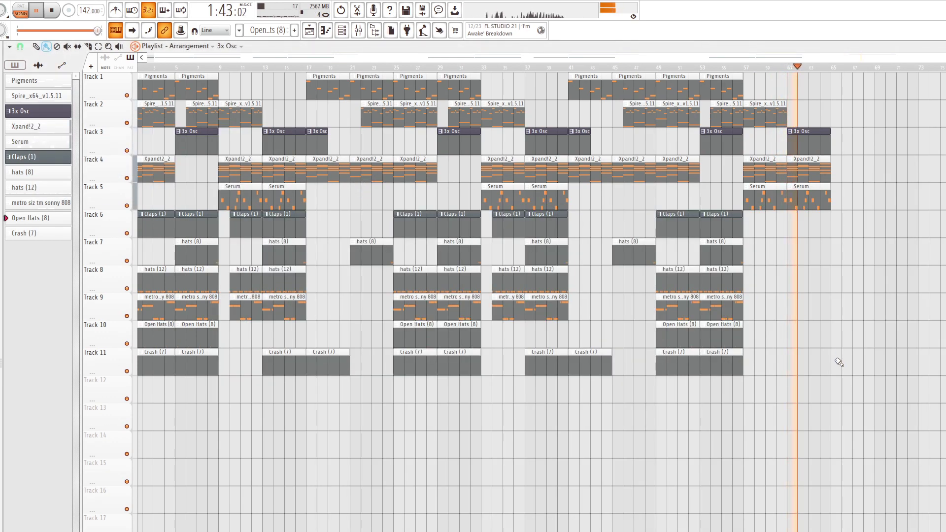
key("Escape")
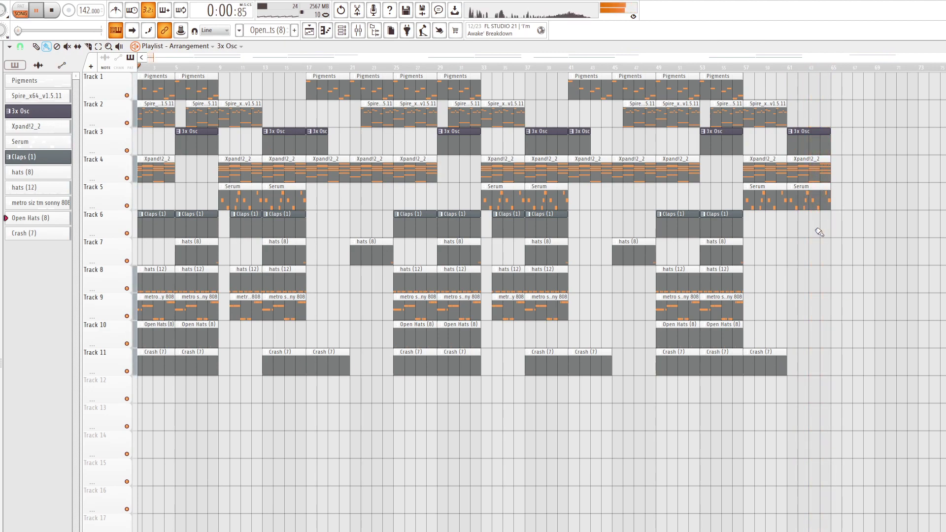
Set the crash track's Fruity Phaser to 4 stages and lower the fader of mixer track 12 further.
left_click(358, 30)
left_click_drag(624, 425, 624, 431)
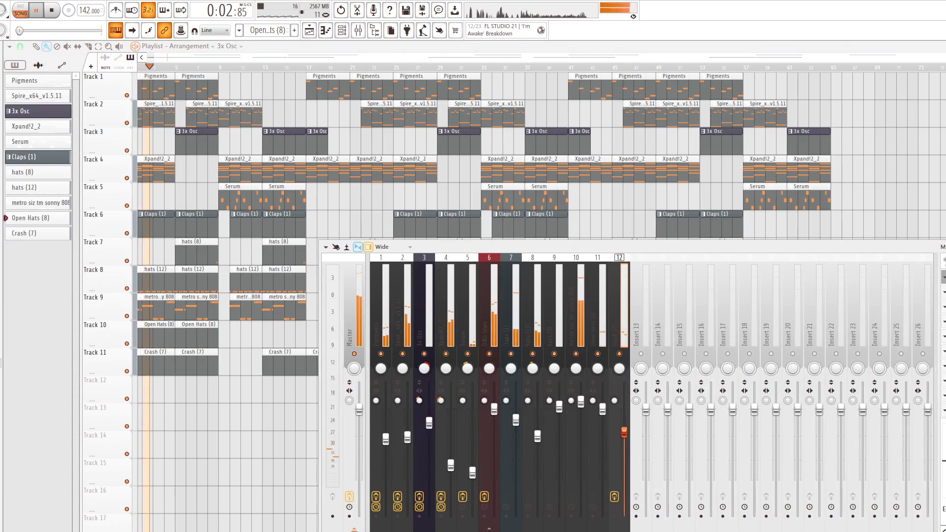
left_click(942, 277)
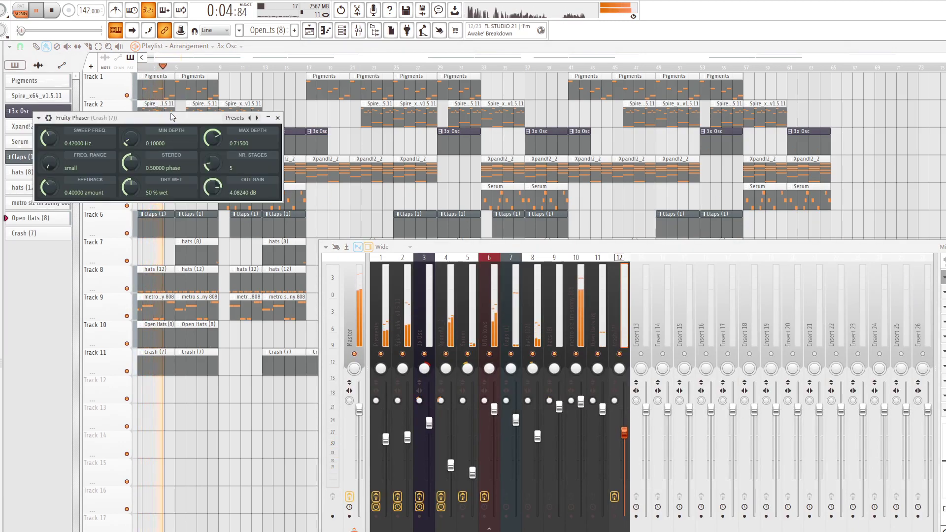
left_click_drag(187, 120, 250, 136)
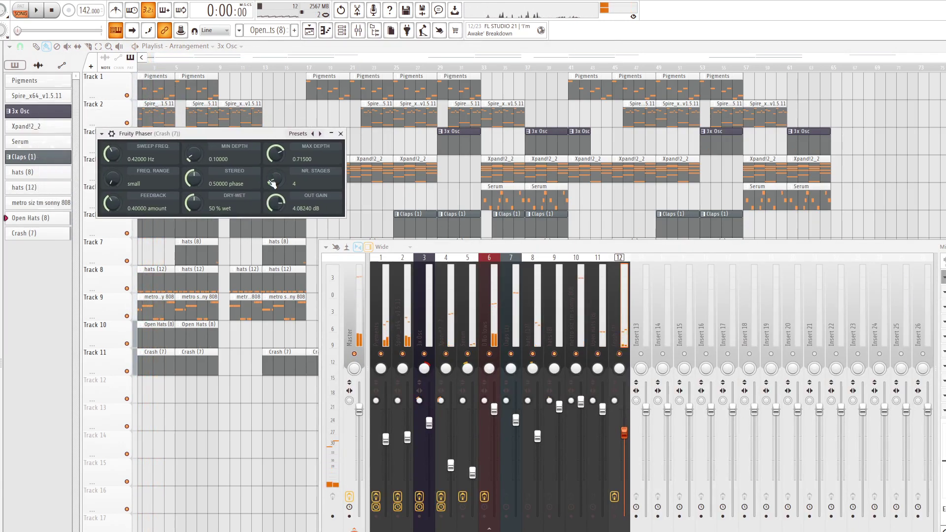
key("space")
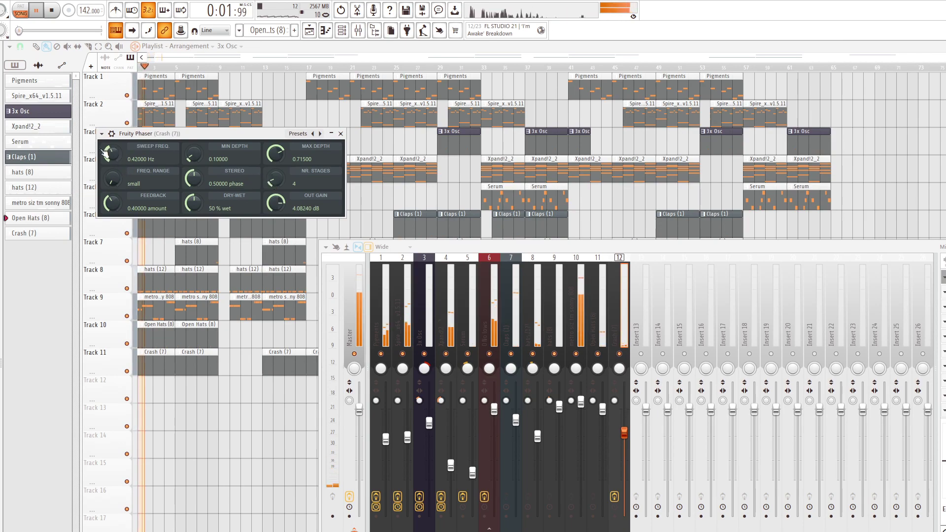
left_click(339, 134)
left_click_drag(624, 432, 624, 447)
key("F9")
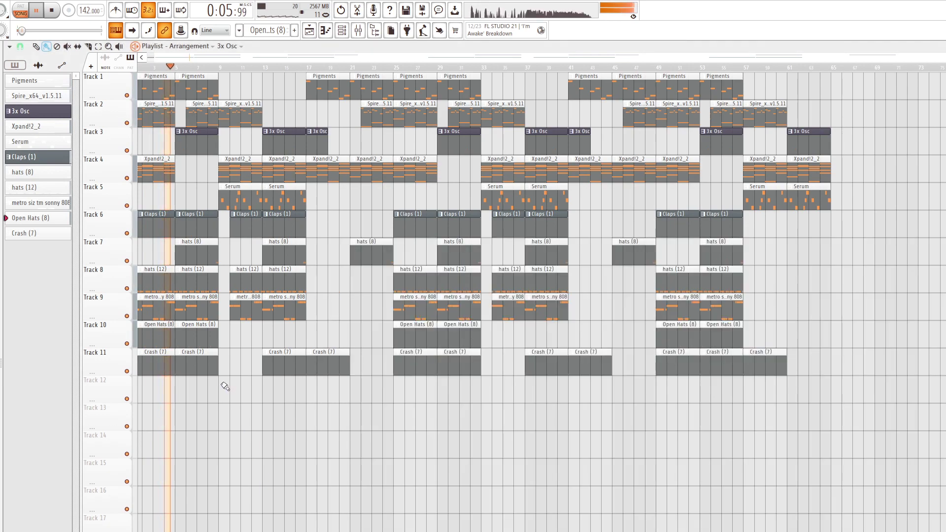
Shorten the Pigments clip at bar 21 on Track 1 by one bar, ending it at bar 24.
scroll(212, 363, "up", 1)
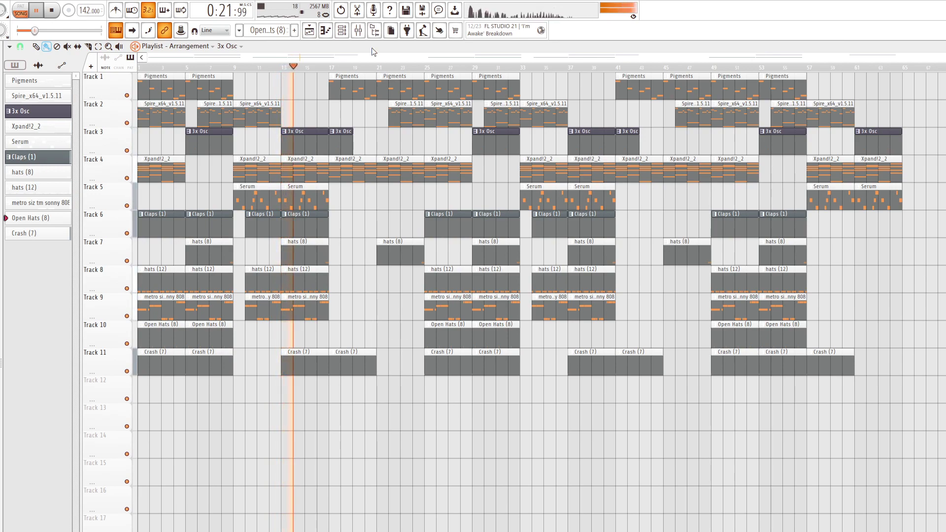
key("F9")
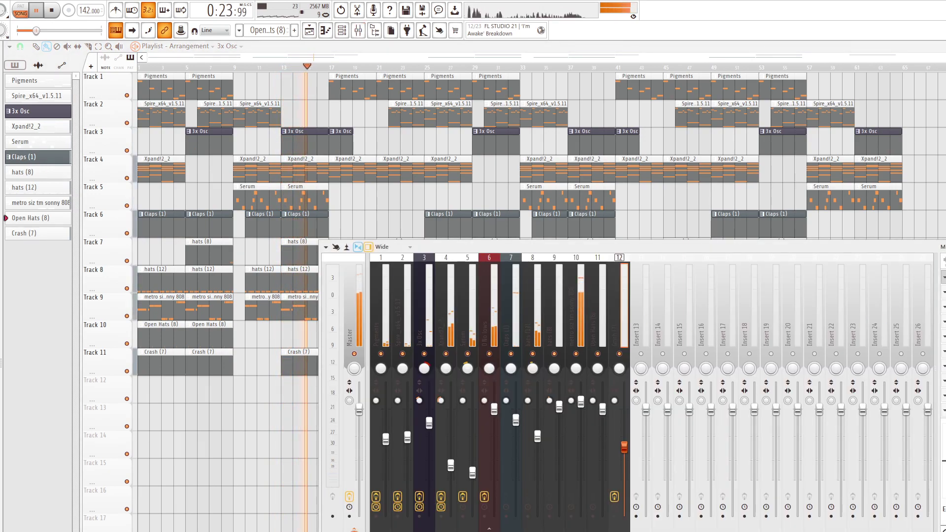
key("F9")
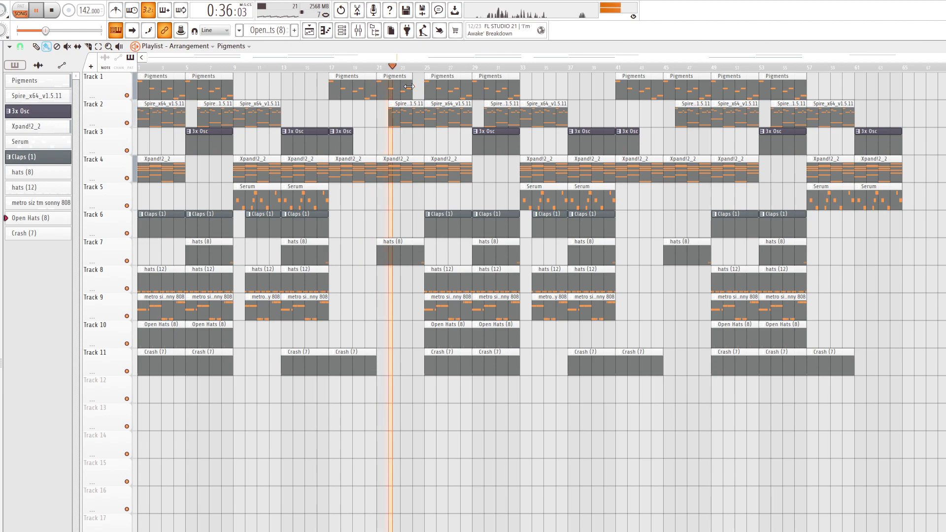
scroll(409, 86, "up", 6)
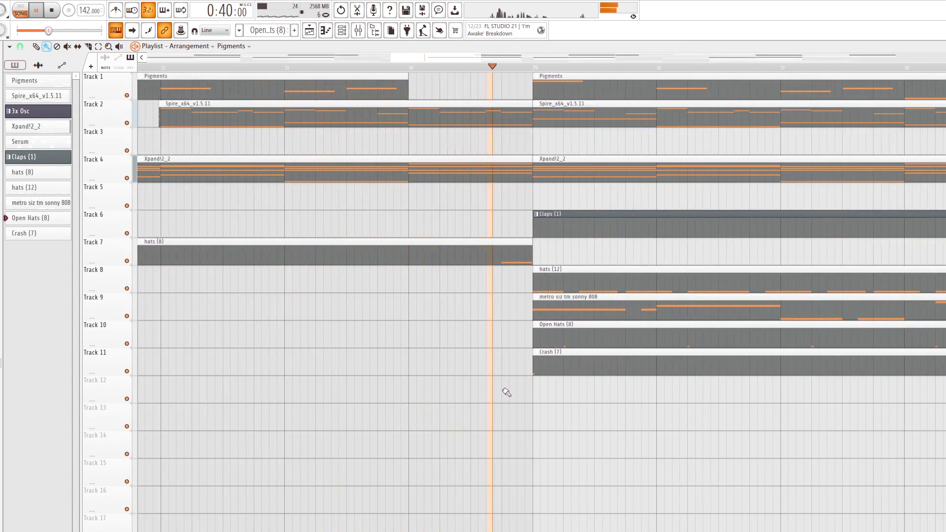
scroll(506, 393, "down", 5)
Select all clips from bar 25 onward on every track and delete them.
left_click_drag(941, 419, 462, 84)
scroll(543, 337, "down", 1)
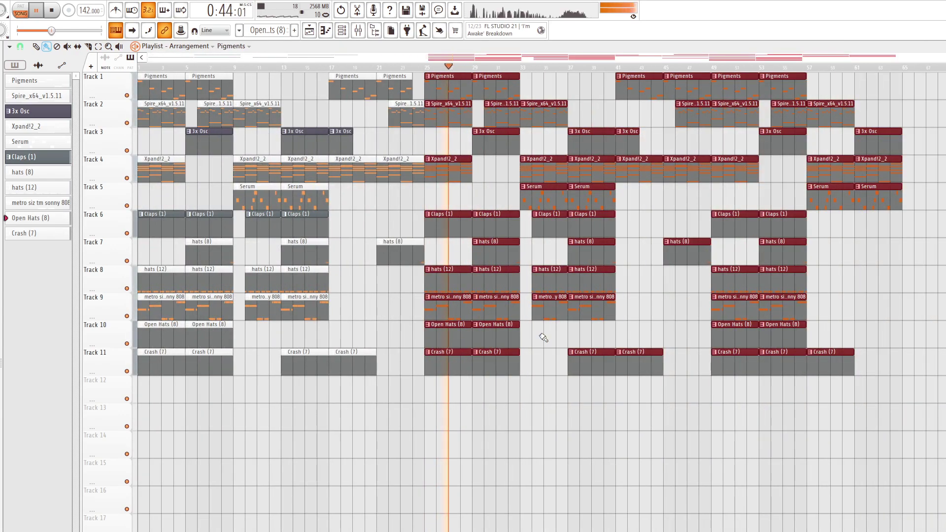
key("Delete")
Select the first 24 bars of the arrangement, duplicate them twice and clear the selection.
left_click_drag(578, 430, 139, 74)
key("ctrl+b")
key("ctrl+b")
key("ctrl+d")
Delete all clips from bar 65 onward and the drum and 808 clips on tracks 6–11 from bar 57 onward.
left_click_drag(944, 457, 916, 82)
key("Delete")
left_click_drag(943, 431, 817, 211)
key("Delete")
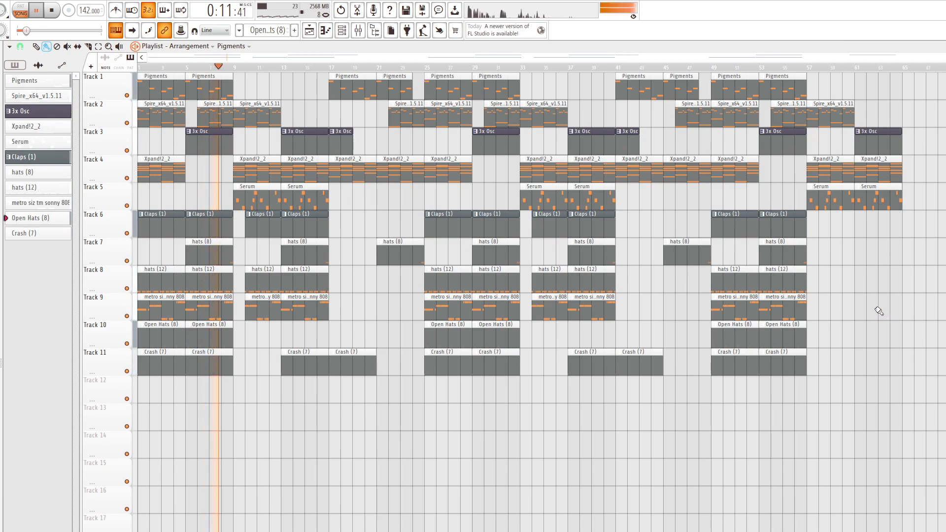
Select the melody patterns from Pigments to Serum together with the metro siz tm sonny 808 pattern.
left_click(30, 141)
left_click(54, 204)
left_click(32, 81)
left_click(24, 142)
left_click(46, 204)
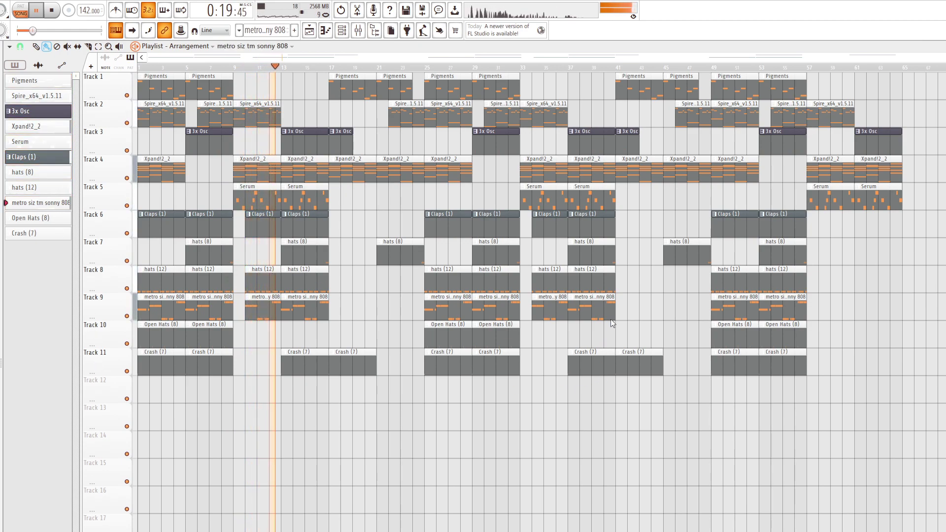
left_click(32, 81)
left_click(39, 144)
left_click(48, 204)
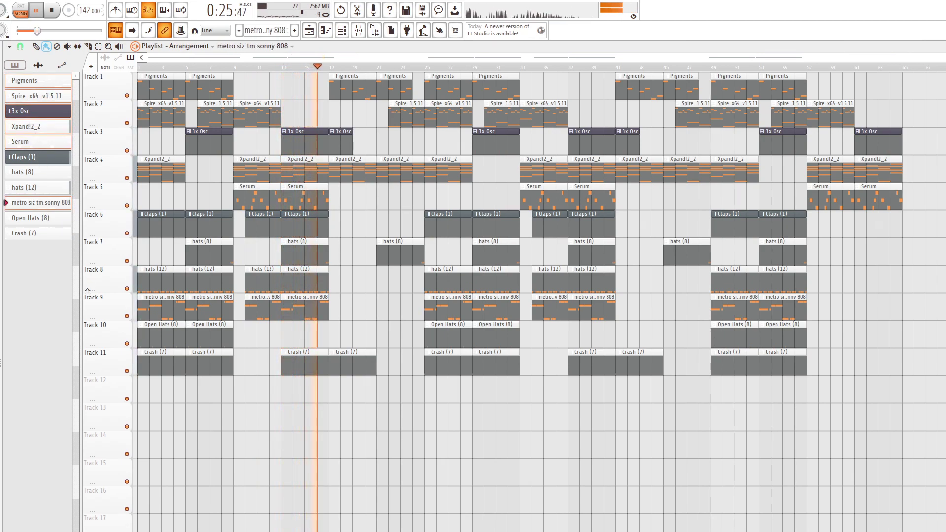
Play back the arrangement and set the song tempo to 137 BPM.
key("space")
key("space")
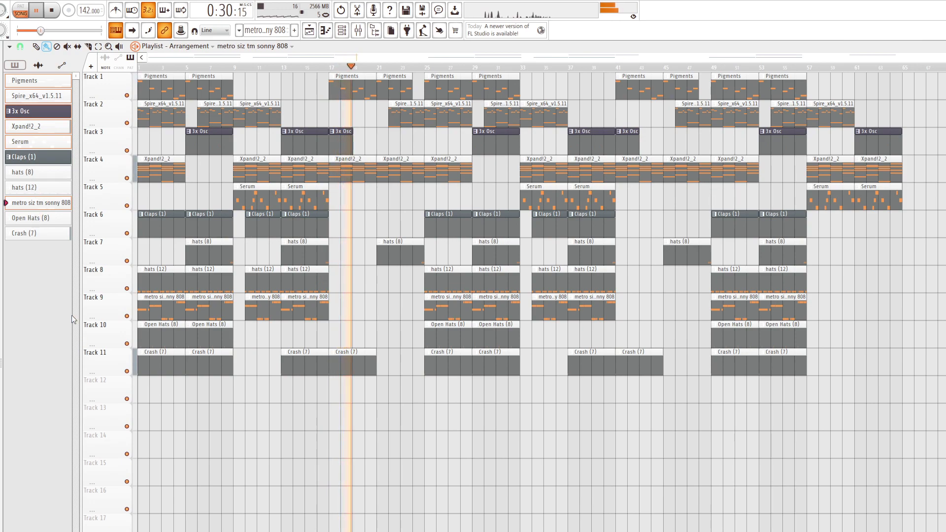
key("space")
key("space")
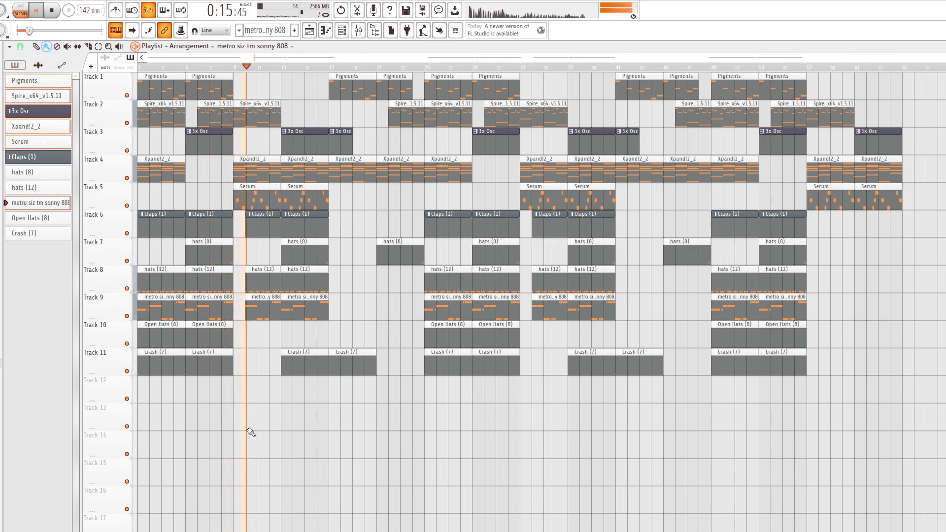
left_click_drag(85, 10, 85, 18)
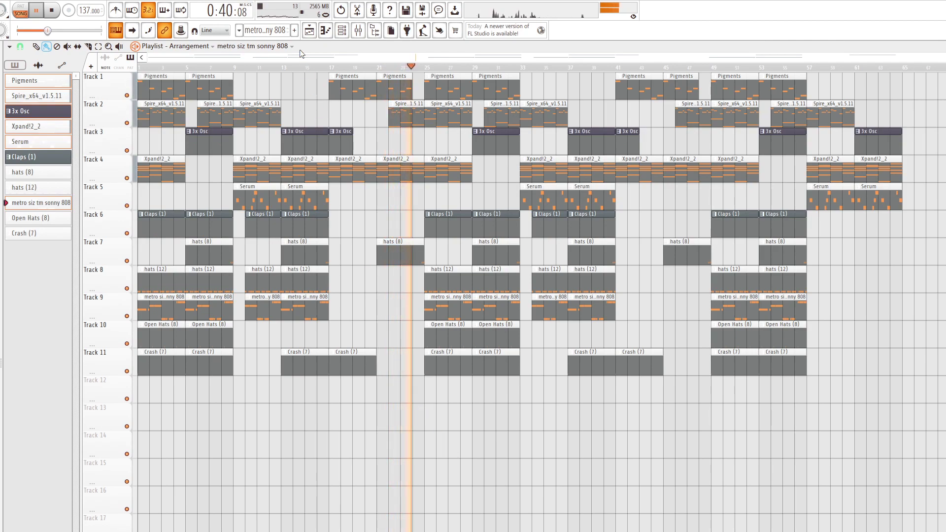
Create a song-length automation clip on Track 12 for the Param. EQ 2 mix level of mixer track 6 and stop playback.
left_click(357, 30)
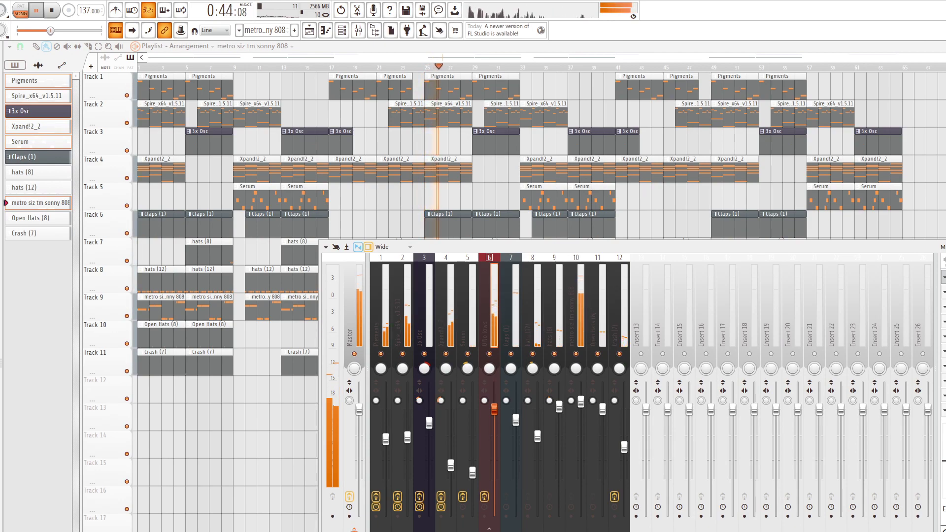
key("F9")
key("space")
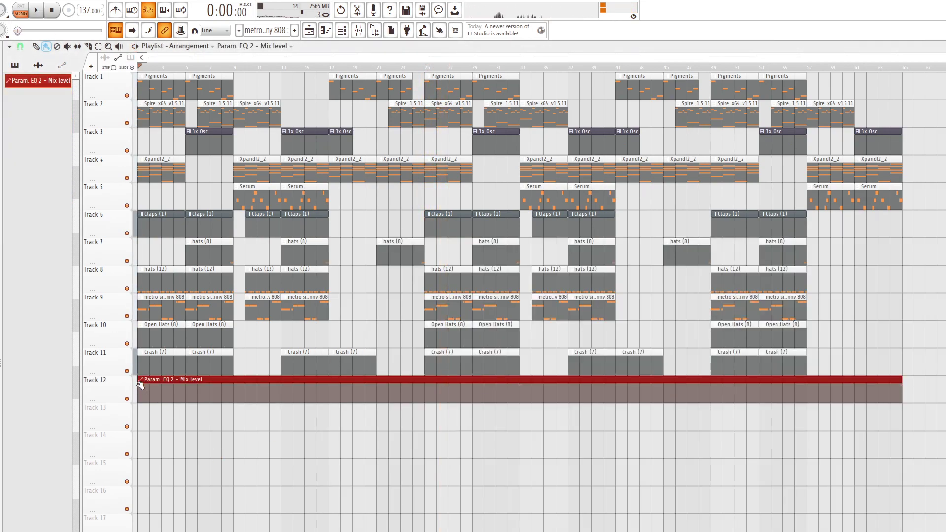
Shape the Param. EQ 2 mix level automation to stay at minimum until bar 17 and jump to maximum there.
scroll(376, 410, "up", 5)
left_click_drag(284, 401, 286, 408)
scroll(305, 396, "down", 2)
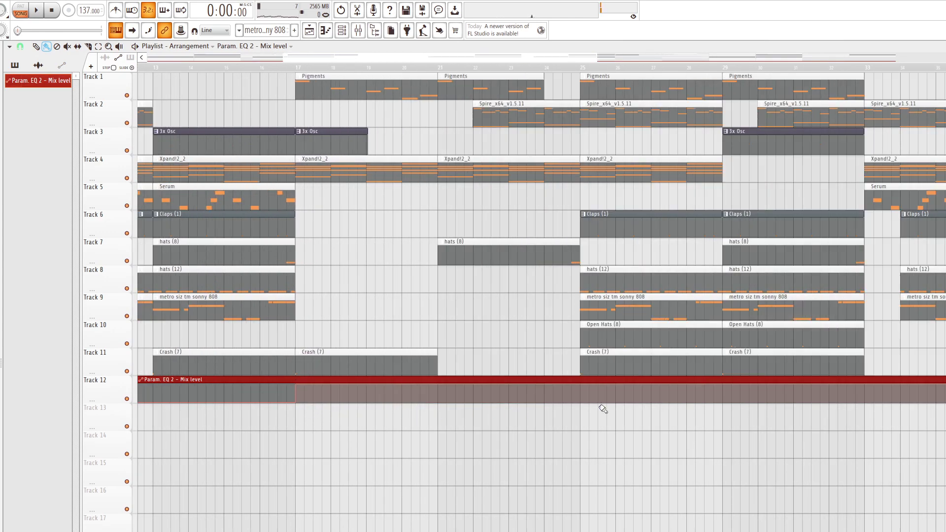
scroll(601, 408, "down", 2)
scroll(596, 399, "up", 4)
scroll(596, 389, "up", 1)
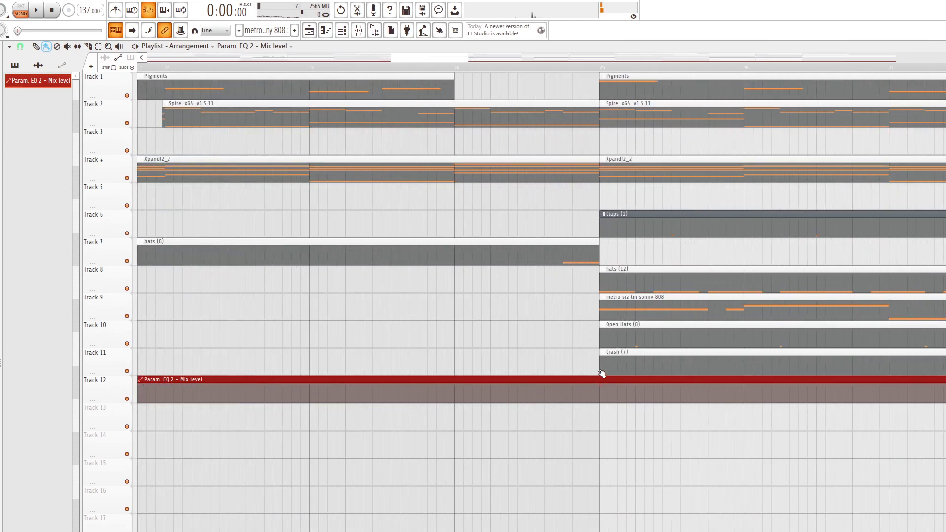
scroll(600, 416, "down", 5)
Shorten the mix level automation clip to end at bar 25 and duplicate it twice along Track 12.
left_click_drag(903, 384, 423, 384)
key("ctrl+b")
key("ctrl+b")
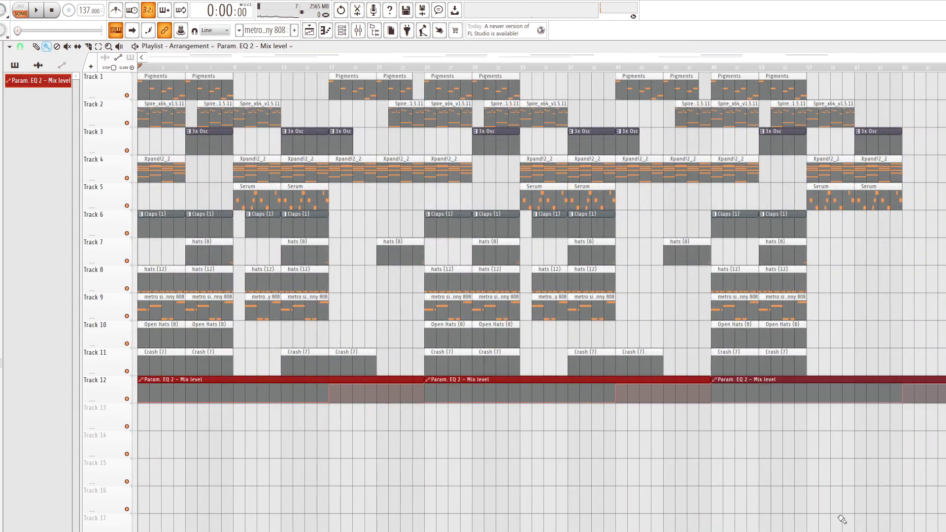
Trim the first eight bars off the third mix level clip and fit it between bars 49 and 65.
right_click(714, 381)
left_click(745, 377)
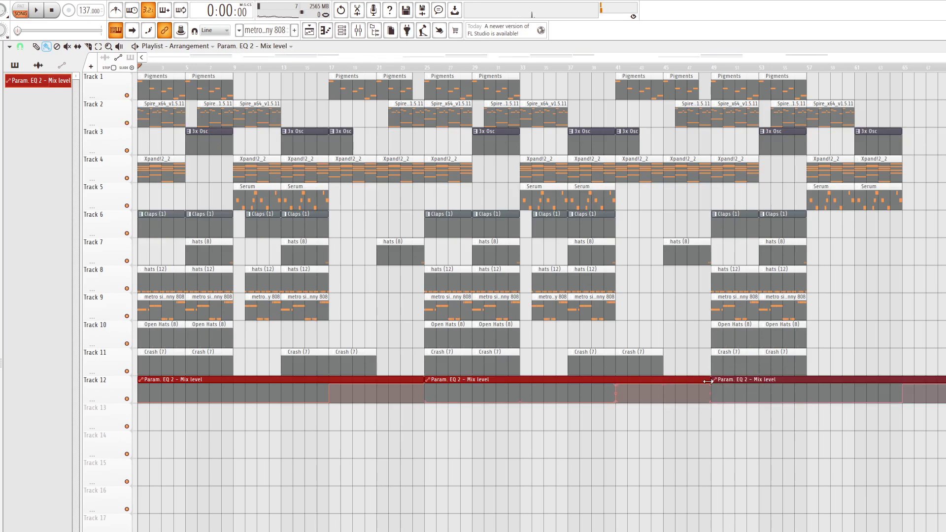
left_click_drag(710, 379, 789, 379)
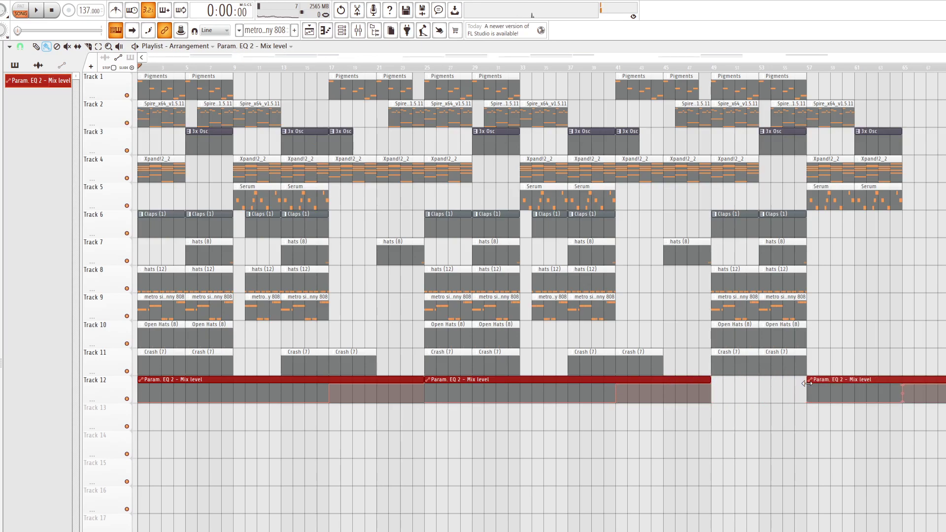
scroll(807, 383, "up", 6, "ctrl")
left_click_drag(799, 382, 139, 381)
scroll(190, 405, "down", 6, "ctrl")
left_click_drag(238, 381, 181, 384)
scroll(180, 405, "up", 7, "ctrl")
scroll(183, 388, "down", 9, "ctrl")
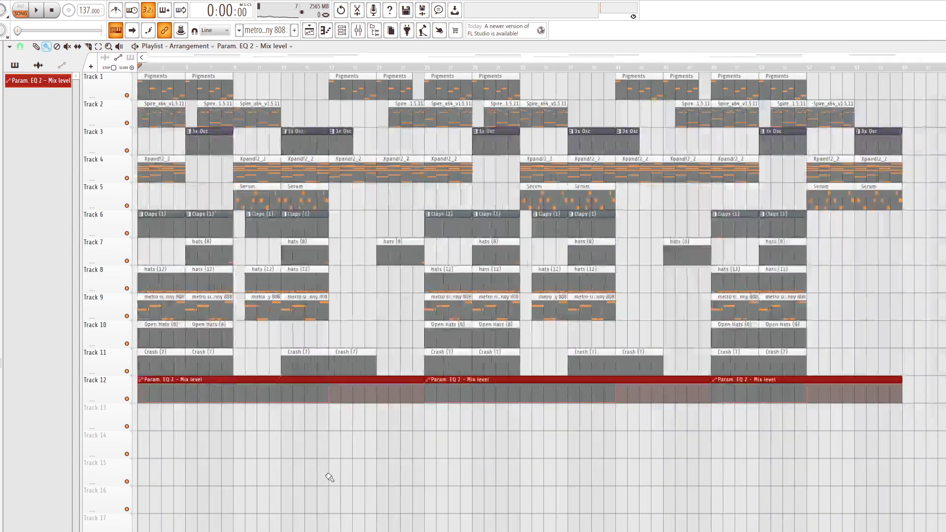
Play the arrangement from the start and bring up the channel rack and mixer.
left_click(363, 28)
key("space")
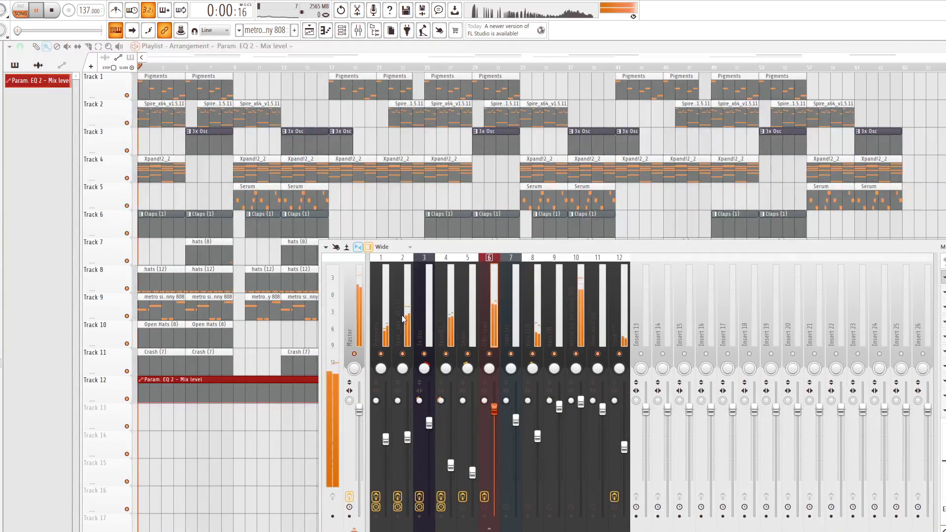
key("F9")
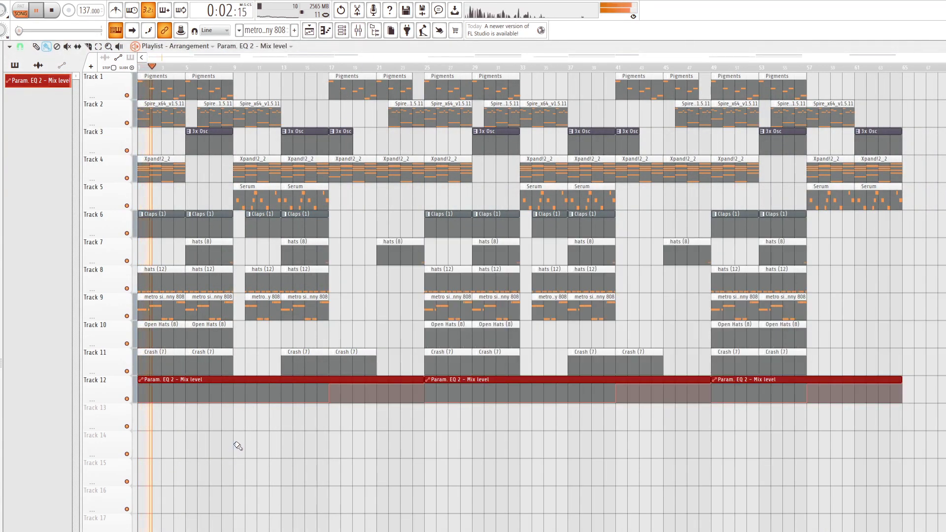
key("F6")
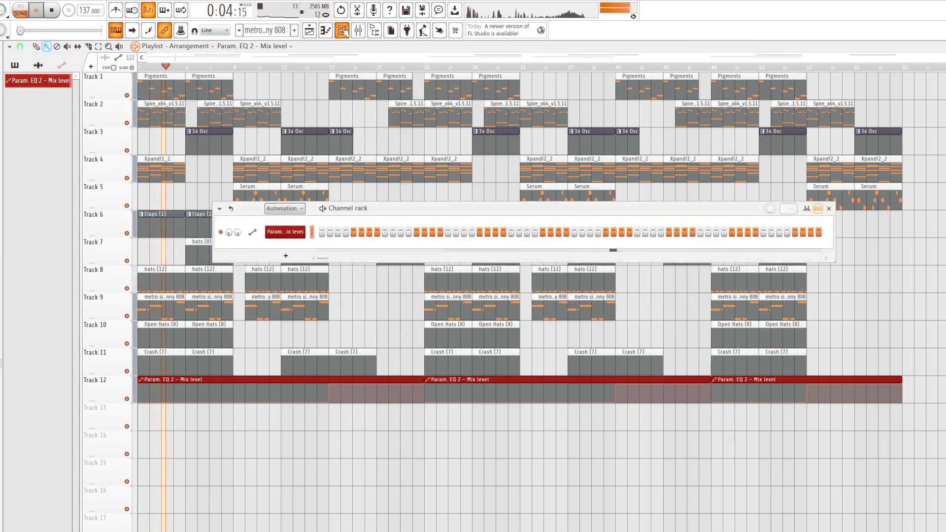
key("F9")
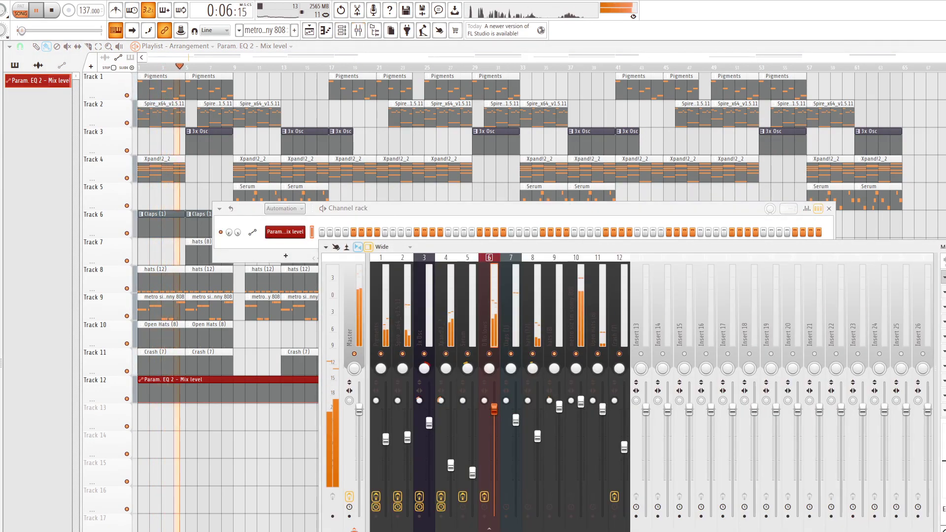
Restart the arrangement from the beginning with a cleared workspace and raise the level of mixer insert 10 slightly.
key("space")
key("F12")
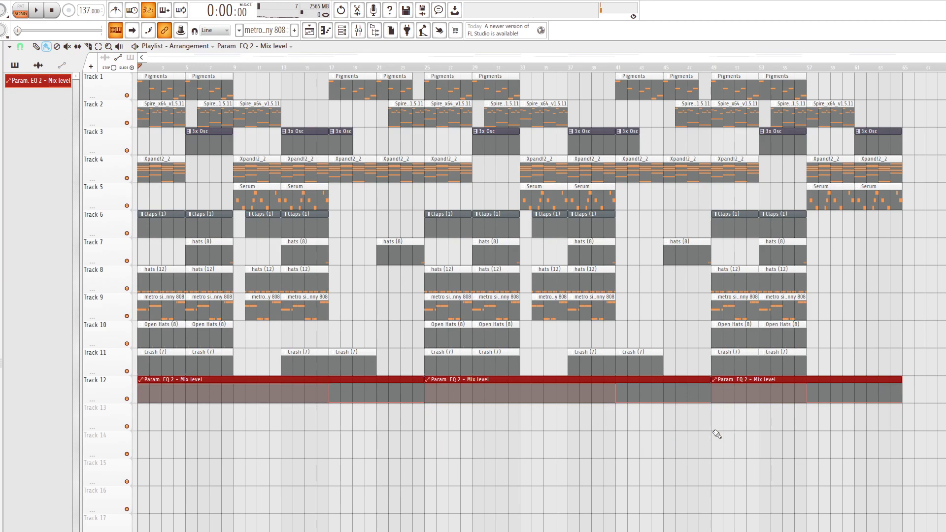
key("space")
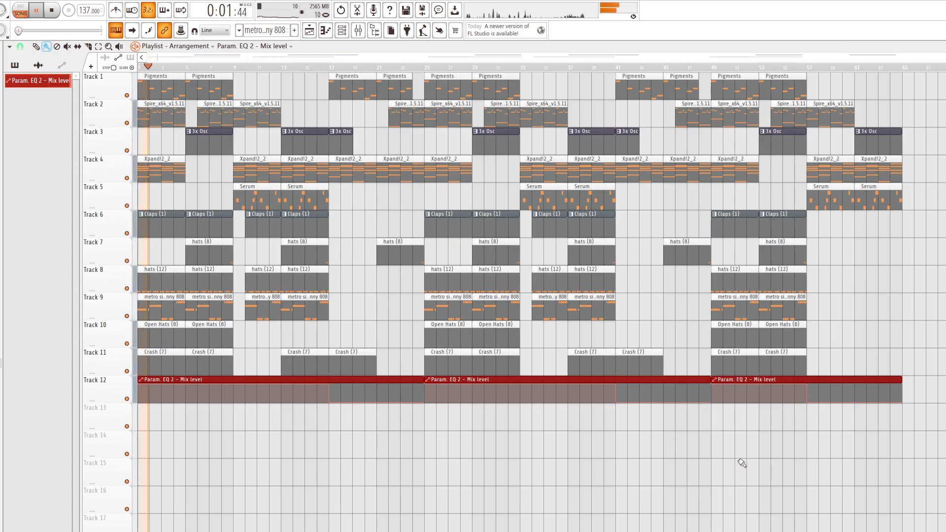
left_click(358, 30)
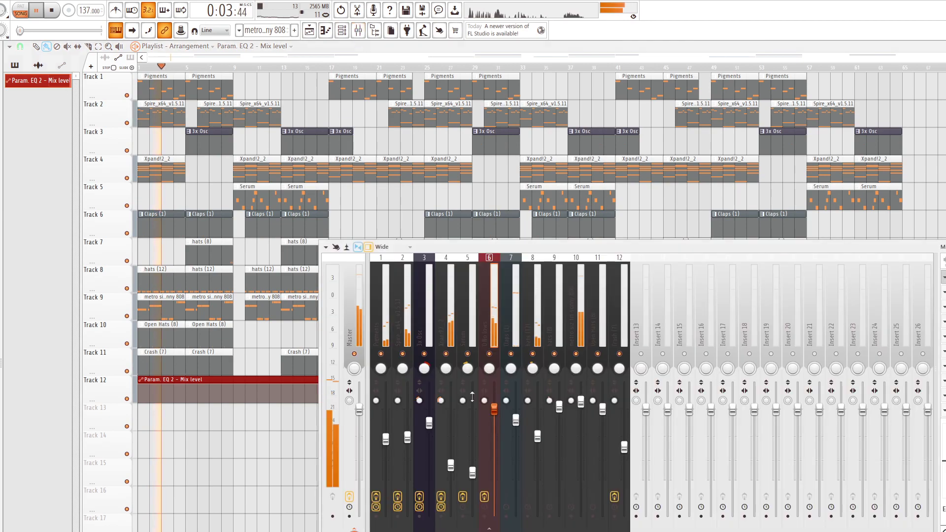
left_click_drag(581, 402, 582, 397)
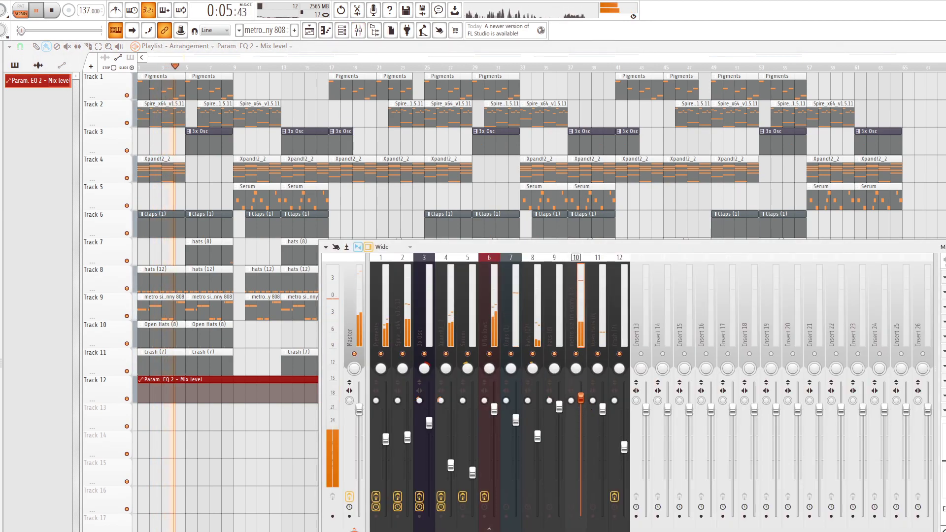
left_click(357, 305)
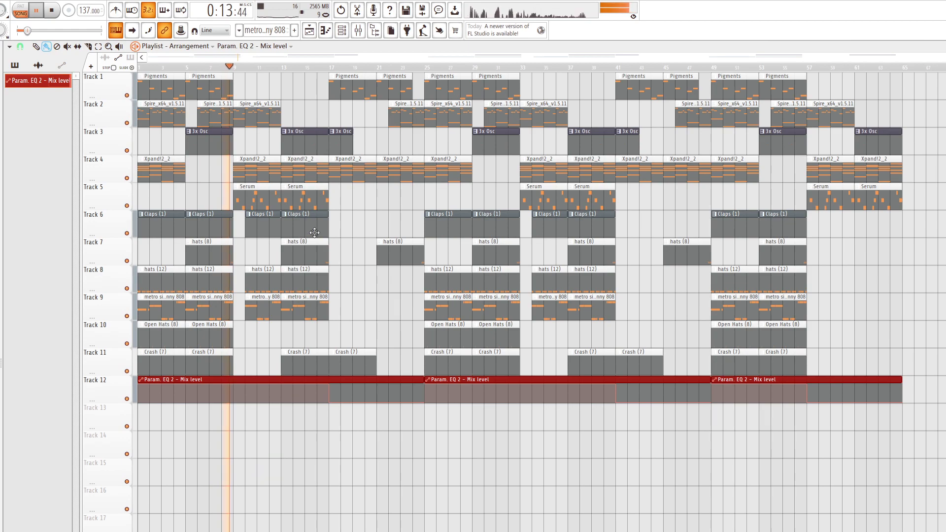
Rebalance the mixer by lowering insert 3, raising insert 6 slightly and lowering insert 7 slightly.
left_click(358, 30)
left_click(429, 422)
left_click_drag(433, 424, 433, 445)
left_click_drag(494, 409, 494, 402)
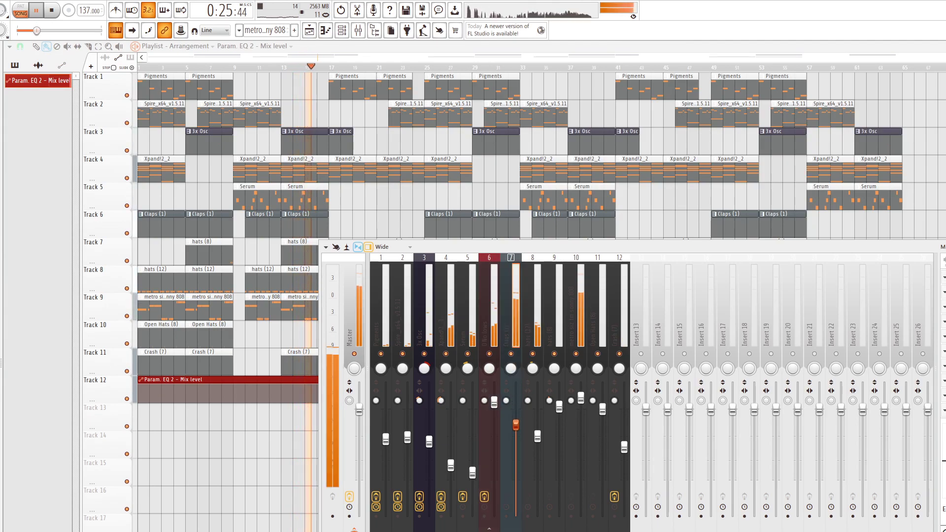
key("F9")
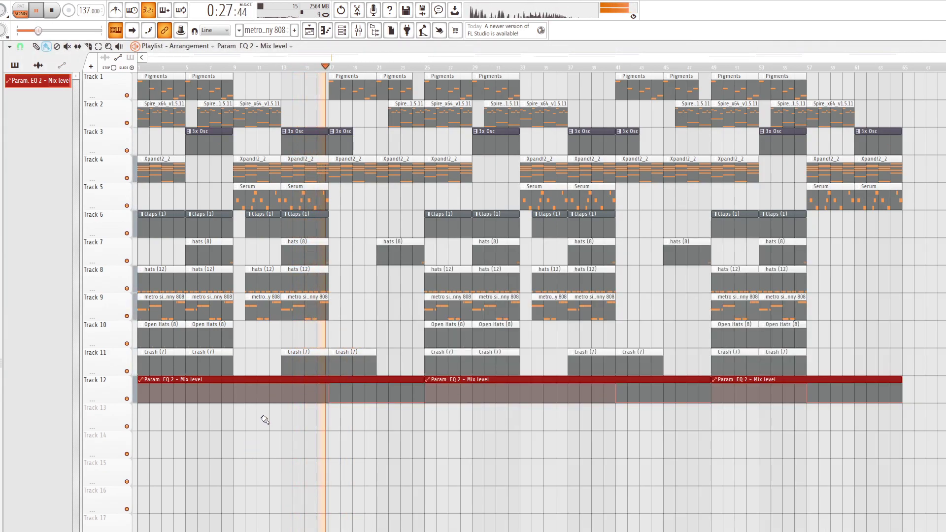
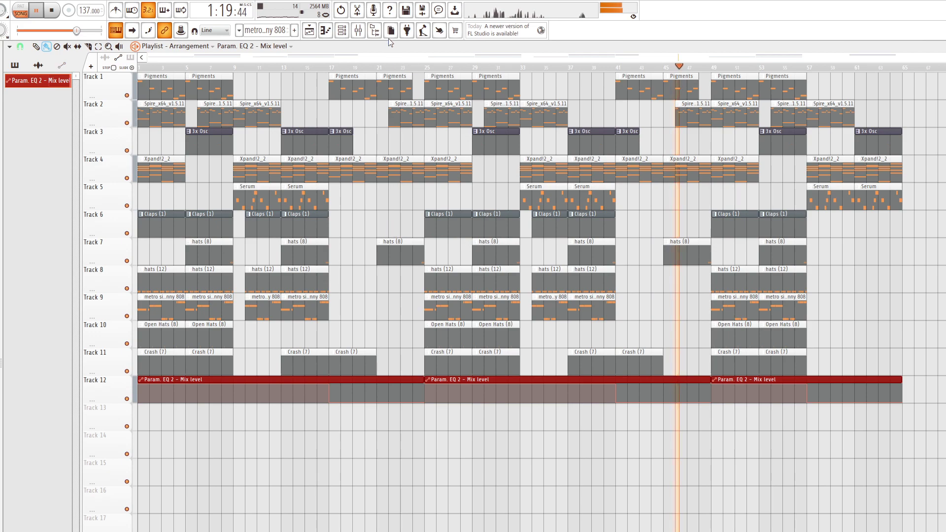
Inspect the Fruity parametric EQ 2 on mixer insert 4 and the FractureXT effect on insert 1 during playback.
left_click(358, 30)
left_click(448, 319)
left_click(943, 276)
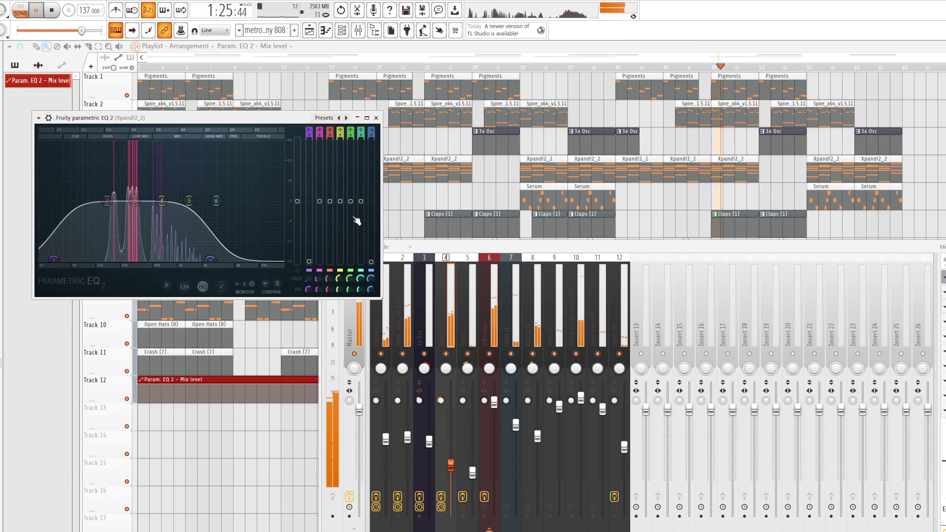
left_click(376, 118)
key("F9")
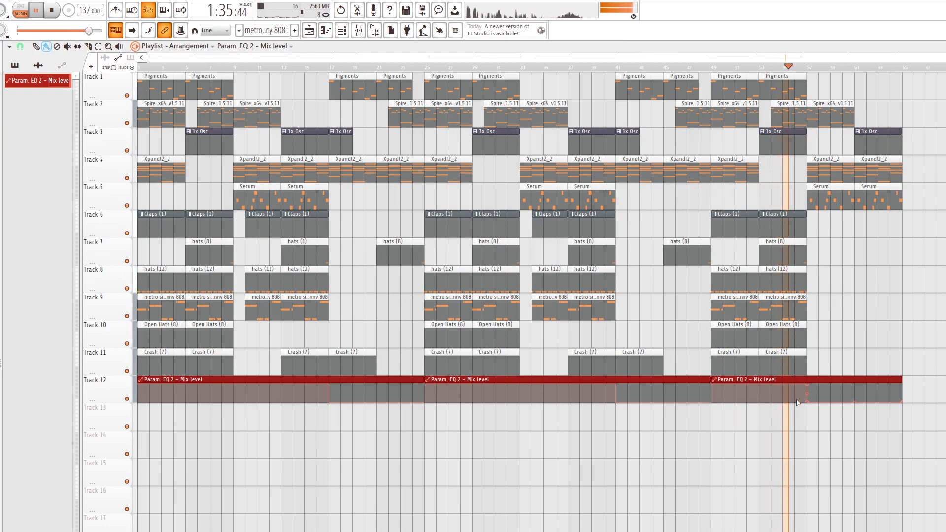
left_click(358, 30)
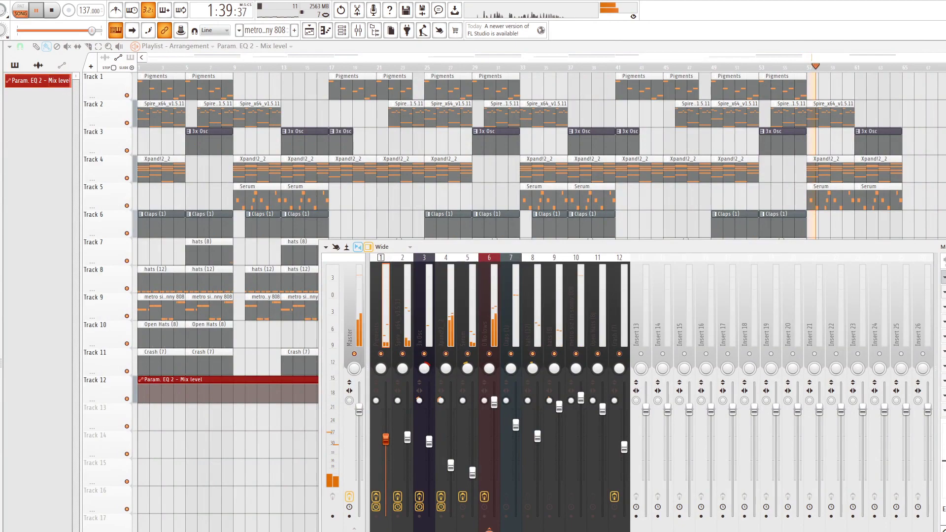
left_click(943, 291)
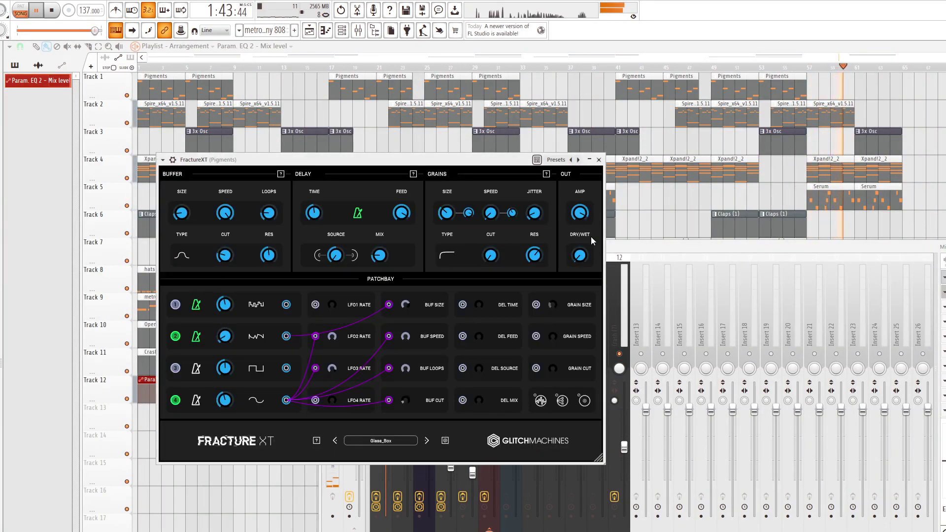
left_click(599, 159)
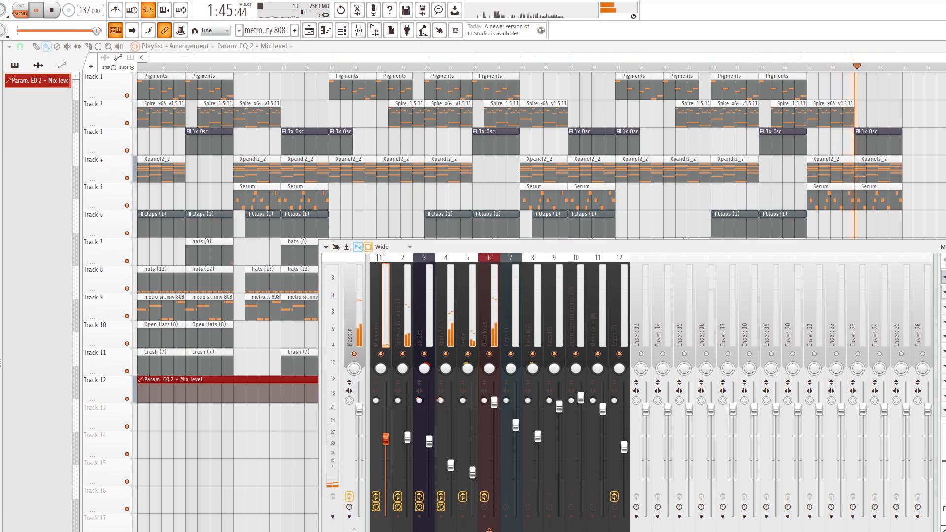
Trim about half a bar off the last Serum clip on Track 5 and extend the last 3x Osc clip slightly past bar 65.
key("F9")
left_click_drag(902, 197, 895, 197)
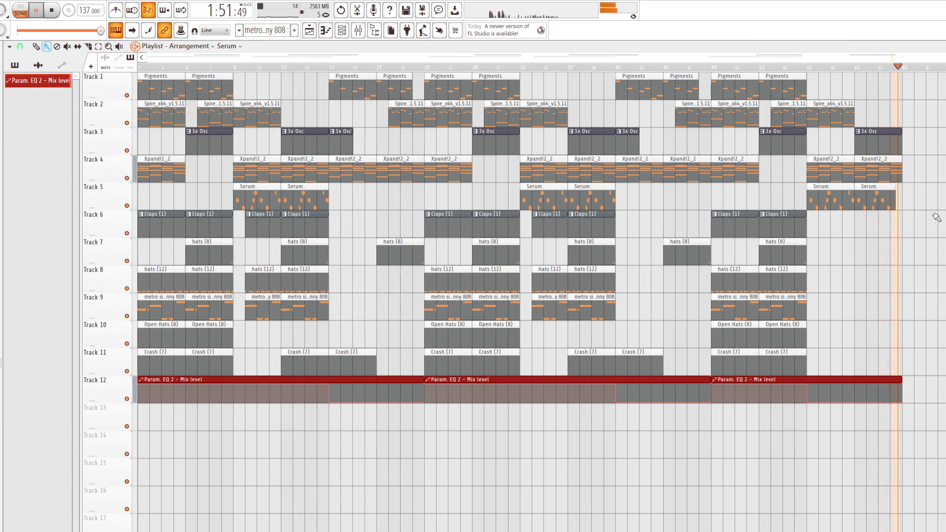
key("space")
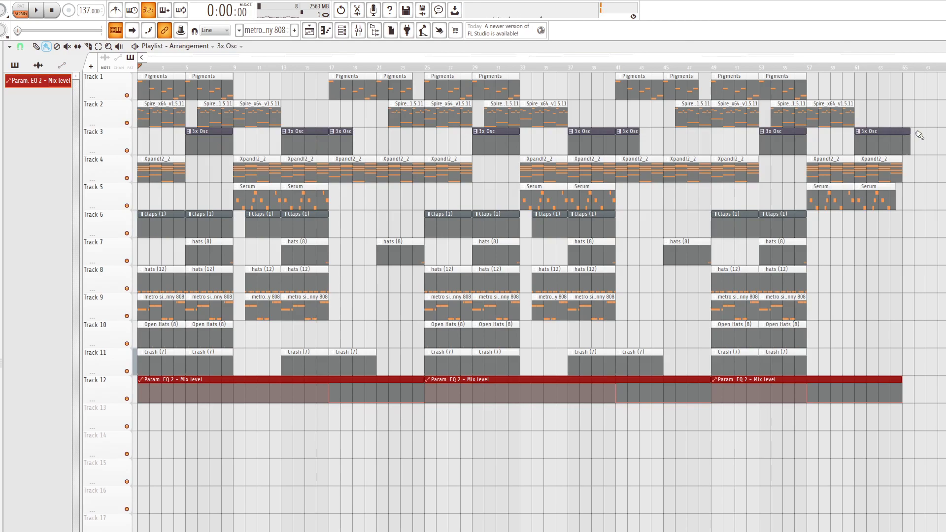